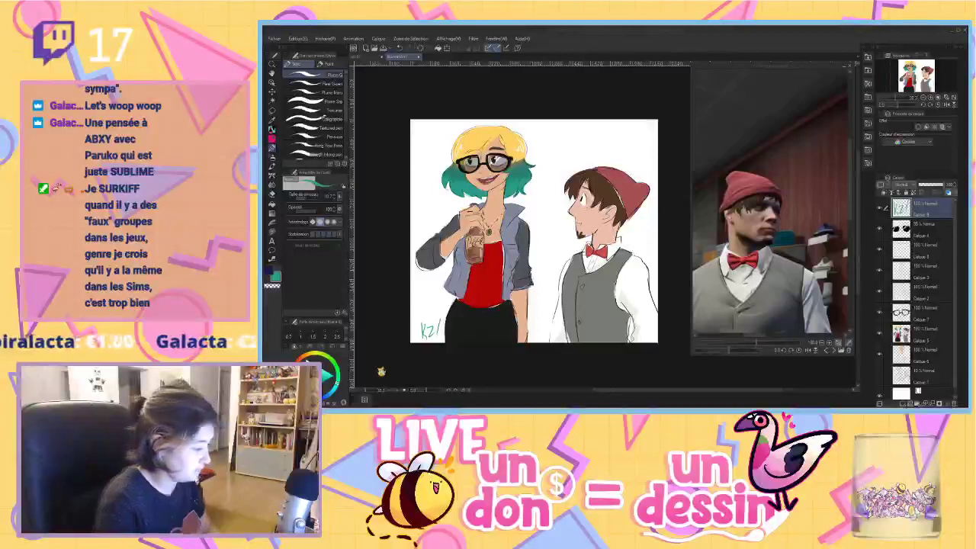
Compare the finished two-character drawing with its full reference screenshot.
{"action": "left_click", "coordinate": [662, 169]}
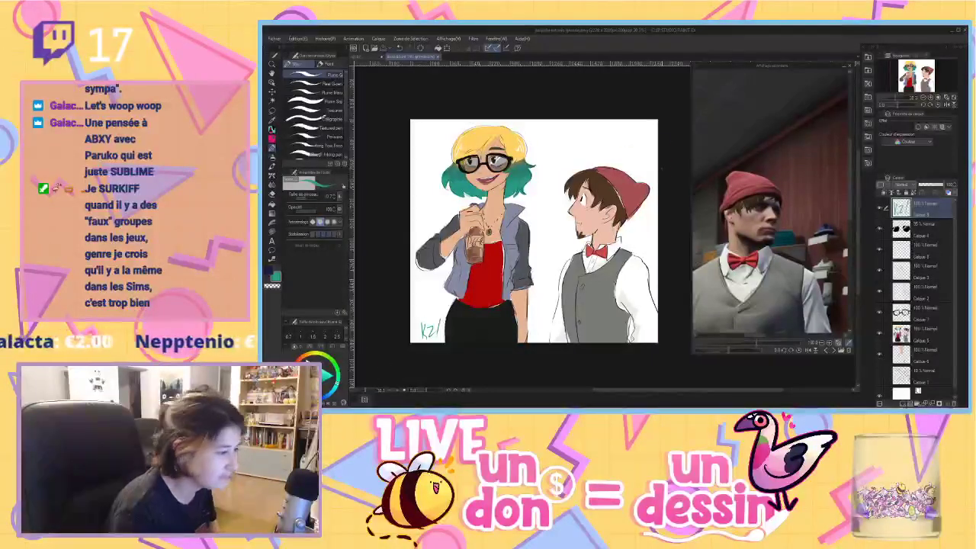
{"action": "scroll", "coordinate": [631, 197], "scroll_direction": "down", "scroll_amount": 3}
{"action": "scroll", "coordinate": [778, 187], "scroll_direction": "down", "scroll_amount": 10}
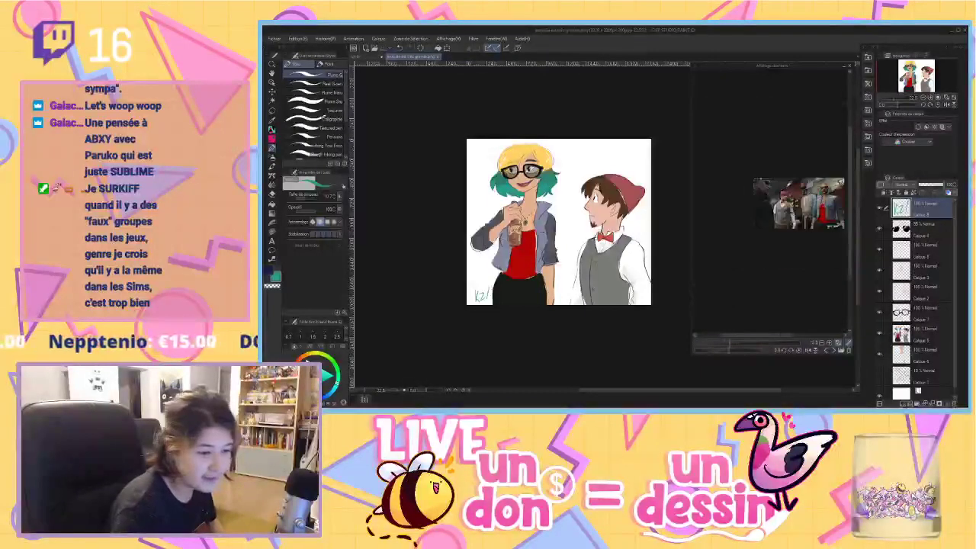
{"action": "scroll", "coordinate": [790, 200], "scroll_direction": "up", "scroll_amount": 2}
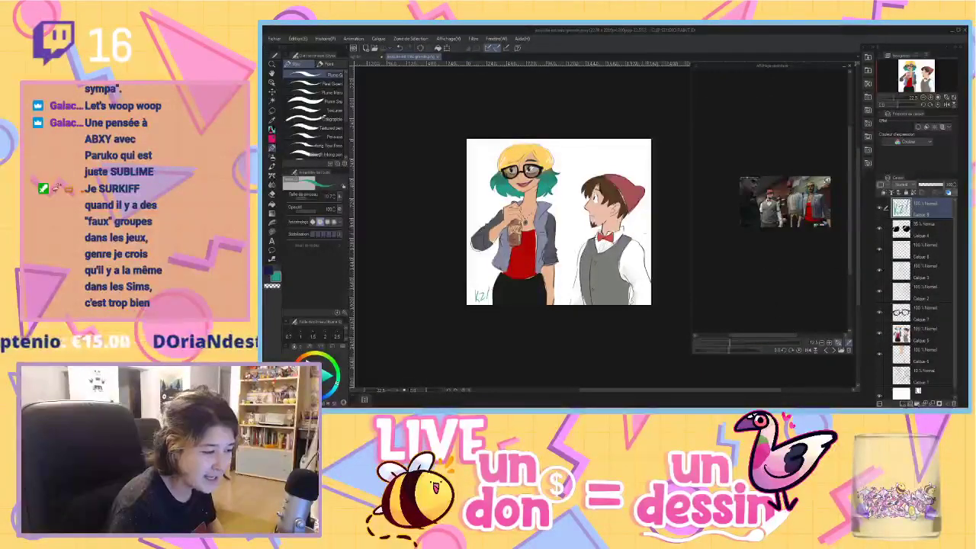
{"action": "scroll", "coordinate": [637, 191], "scroll_direction": "up", "scroll_amount": 3}
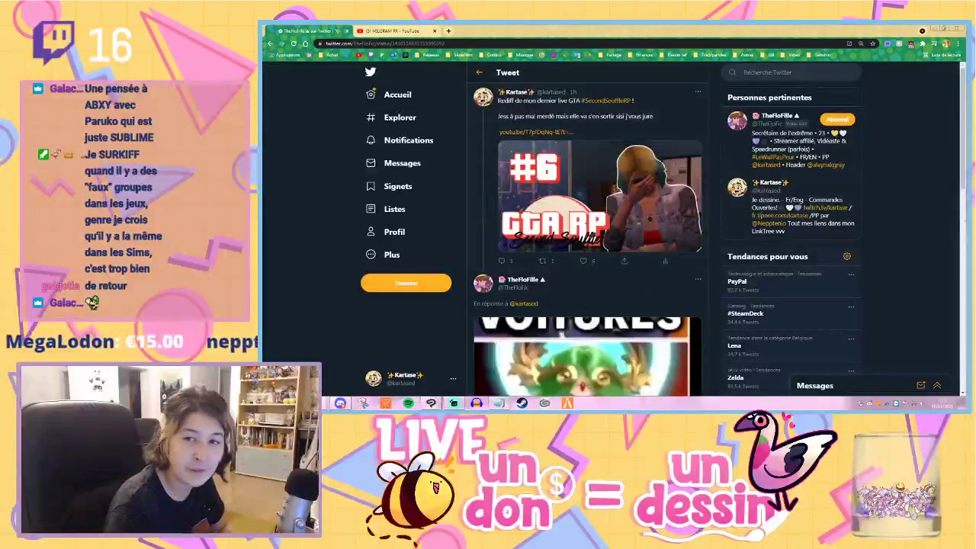
Switch to Twitter in the browser, view the video reply under the GTA RP tweet and leave the thread.
{"action": "scroll", "coordinate": [584, 229], "scroll_direction": "down", "scroll_amount": 1}
{"action": "scroll", "coordinate": [579, 226], "scroll_direction": "down", "scroll_amount": 3}
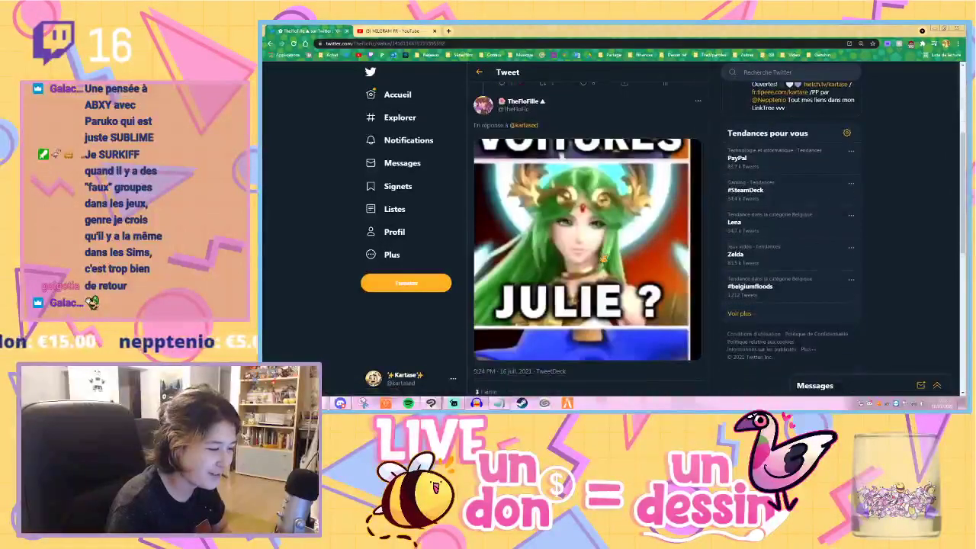
{"action": "mouse_move", "coordinate": [676, 351]}
{"action": "left_click_drag", "start_coordinate": [675, 332], "coordinate": [676, 303]}
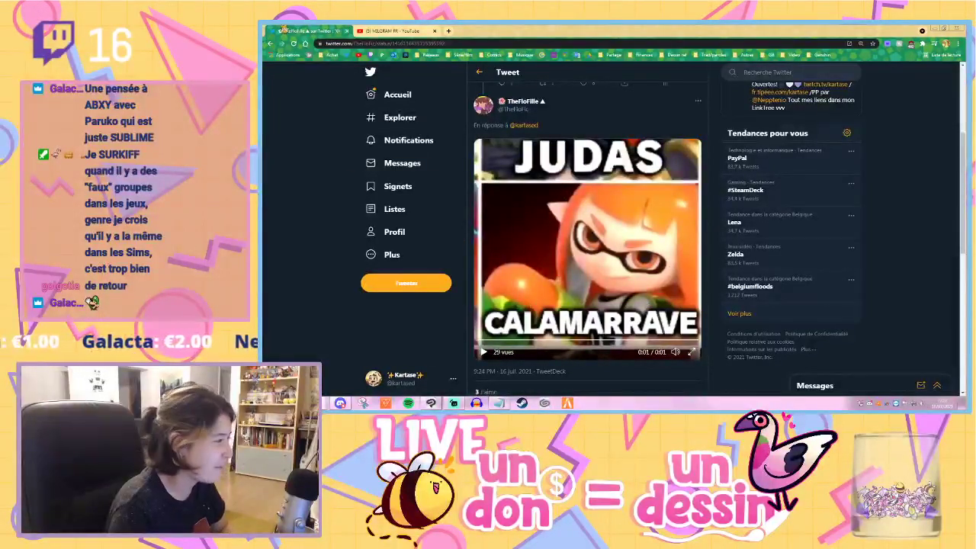
{"action": "left_click", "coordinate": [271, 42]}
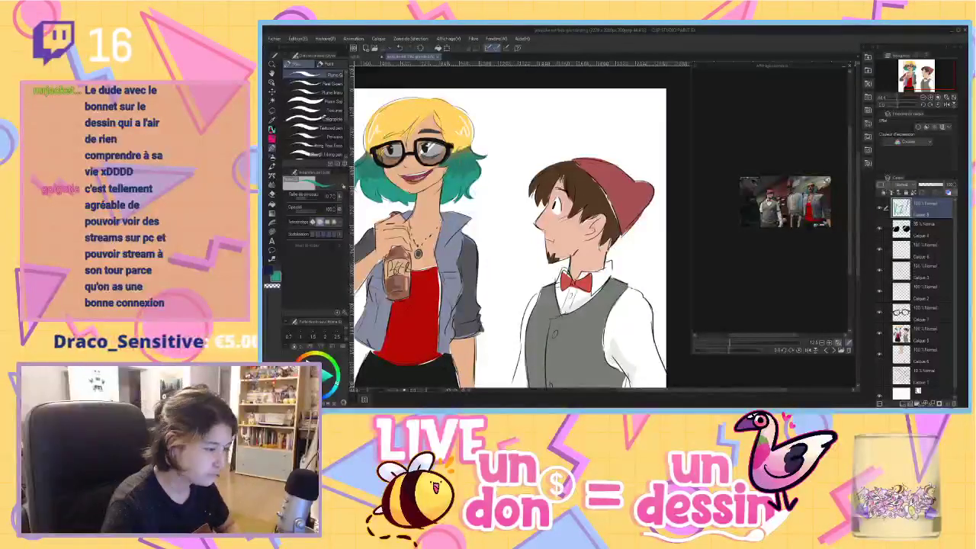
Enlarge the reference window in Clip Studio Paint and examine the two game characters beside the drawing.
{"action": "scroll", "coordinate": [814, 203], "scroll_direction": "up", "scroll_amount": 4}
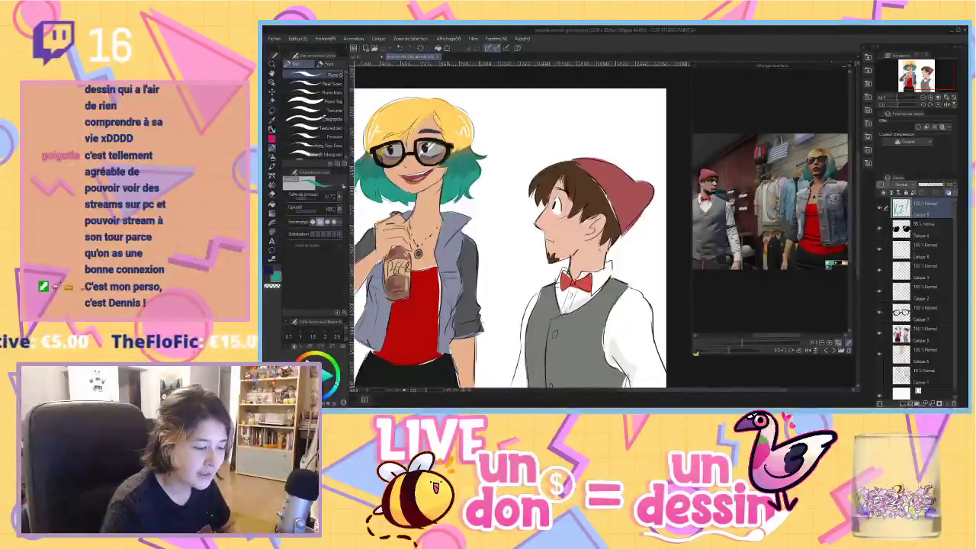
{"action": "left_click_drag", "start_coordinate": [852, 355], "coordinate": [968, 397]}
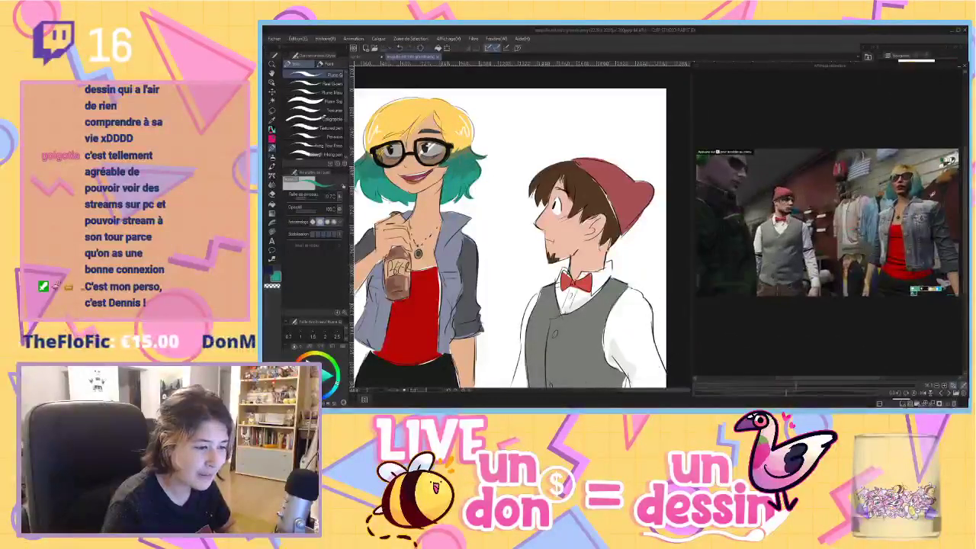
{"action": "scroll", "coordinate": [932, 196], "scroll_direction": "up", "scroll_amount": 1}
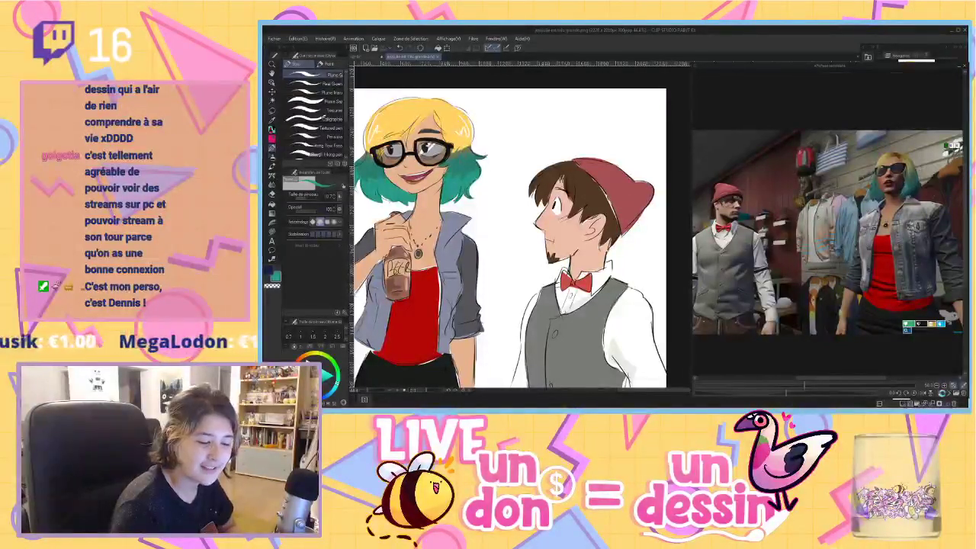
Bring up the reference photo of the tall woman and shorter man on stage and compare the man's pose with the drawing.
{"action": "left_click", "coordinate": [950, 393]}
{"action": "left_click", "coordinate": [950, 393]}
{"action": "left_click", "coordinate": [950, 394]}
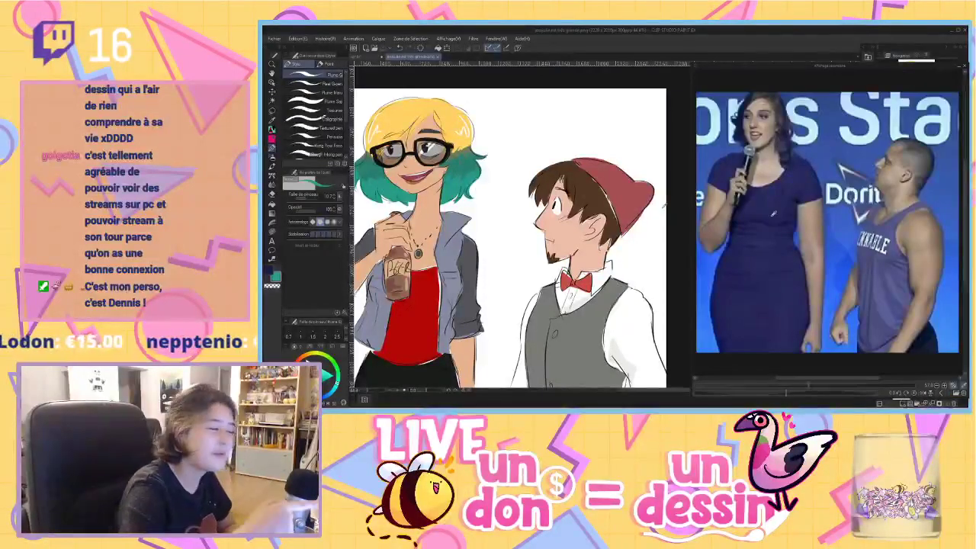
{"action": "scroll", "coordinate": [901, 170], "scroll_direction": "up", "scroll_amount": 3}
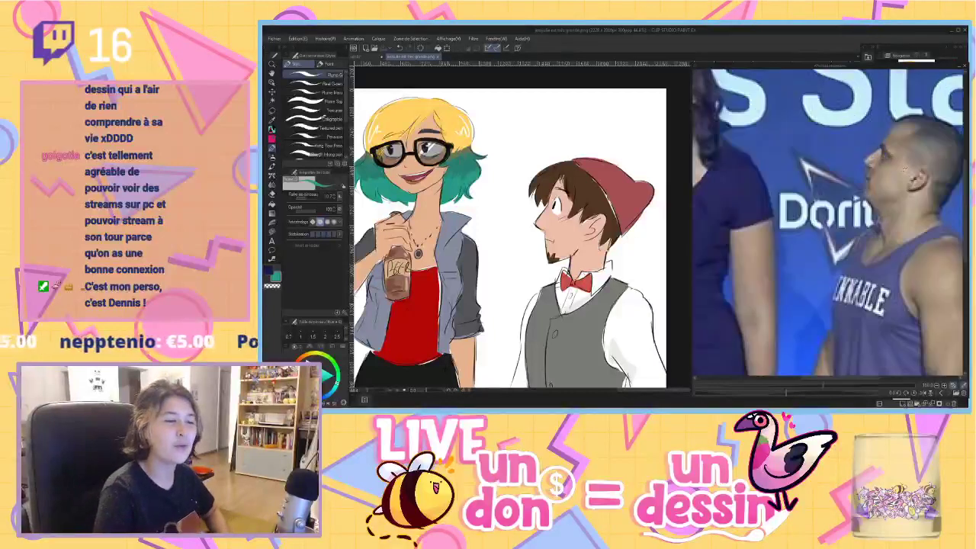
{"action": "scroll", "coordinate": [536, 174], "scroll_direction": "down", "scroll_amount": 1}
{"action": "scroll", "coordinate": [496, 237], "scroll_direction": "down", "scroll_amount": 3}
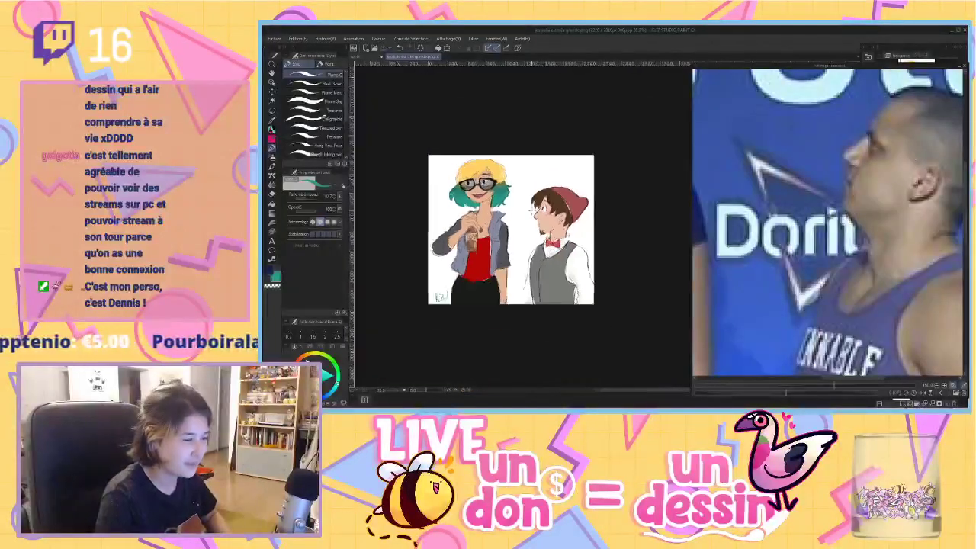
{"action": "scroll", "coordinate": [481, 229], "scroll_direction": "up", "scroll_amount": 2}
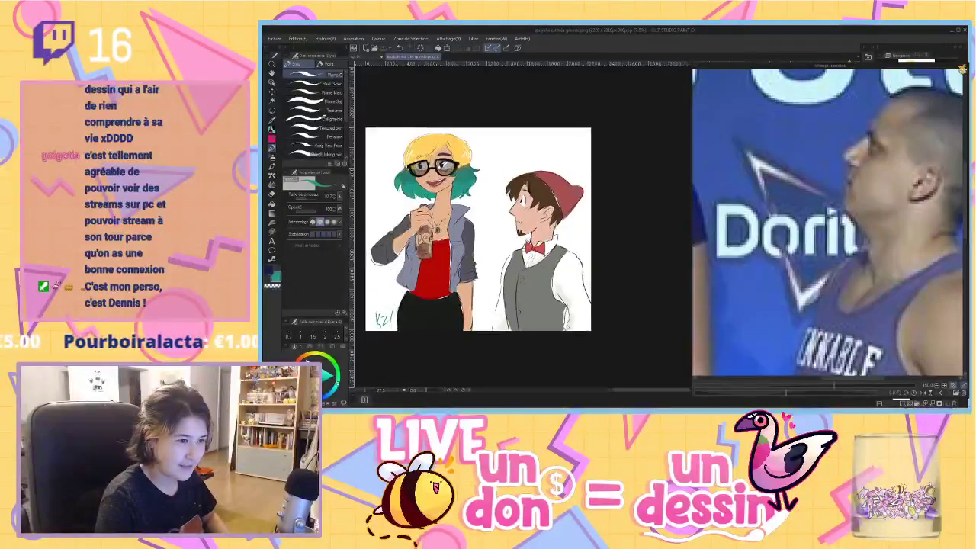
Shrink the reference window and show the anime man in the checkered top hat as the reference image.
{"action": "left_click_drag", "start_coordinate": [585, 384], "coordinate": [641, 277]}
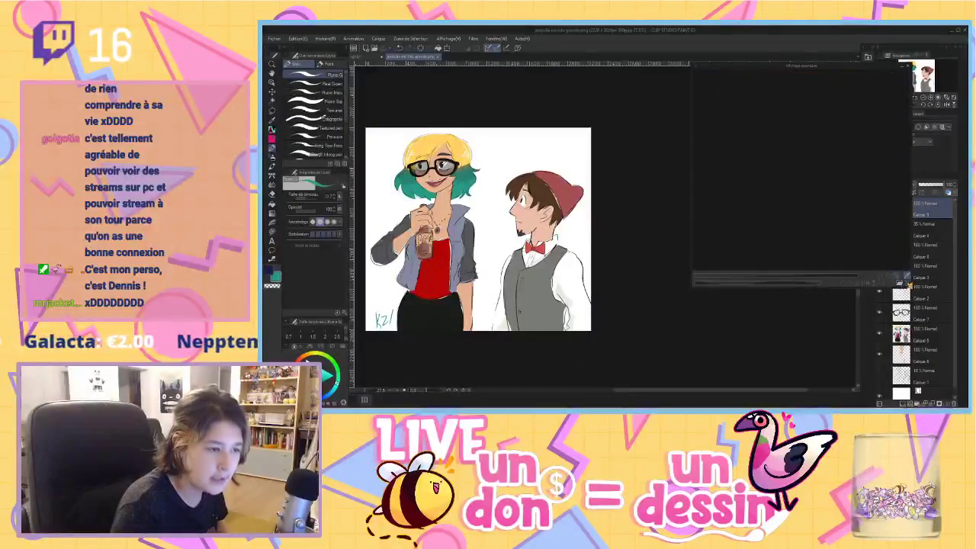
{"action": "scroll", "coordinate": [592, 200], "scroll_direction": "down", "scroll_amount": 5}
{"action": "scroll", "coordinate": [497, 178], "scroll_direction": "up", "scroll_amount": 7}
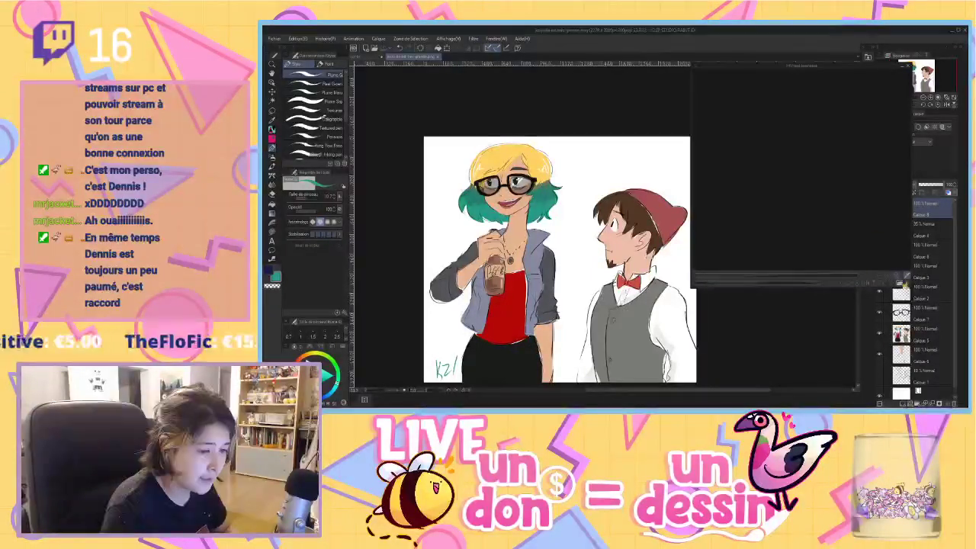
{"action": "double_click", "coordinate": [329, 79]}
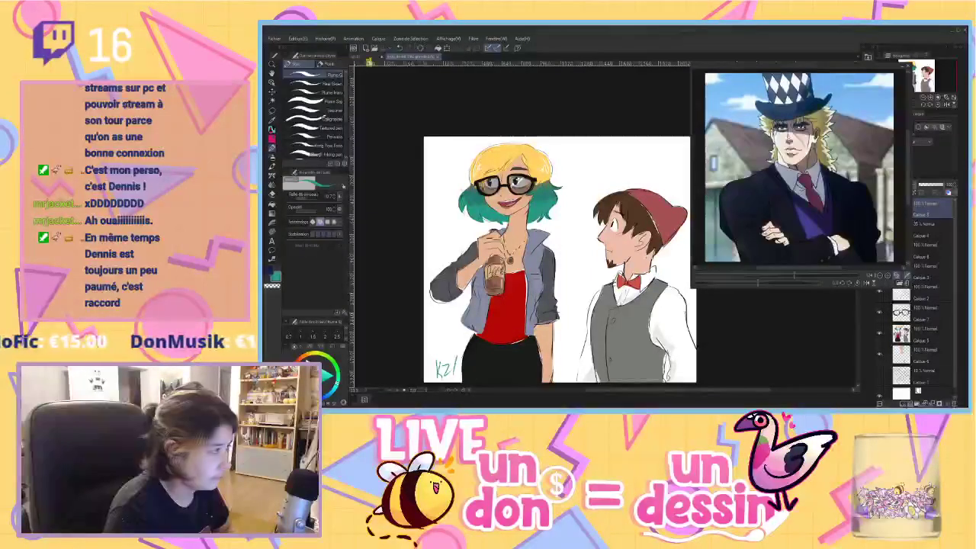
Close the two-character drawing and set up a new blank A4 landscape illustration.
{"action": "left_click", "coordinate": [431, 55]}
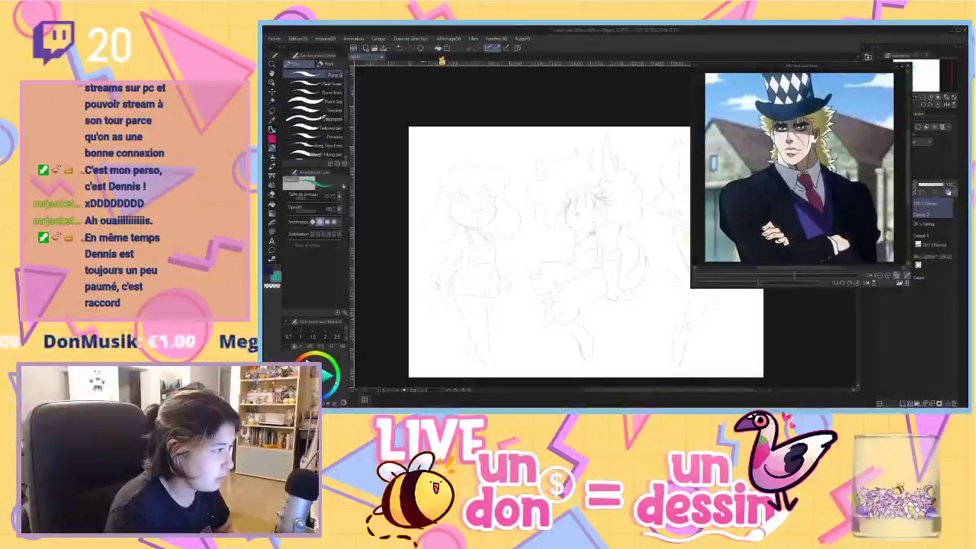
{"action": "left_click", "coordinate": [658, 74]}
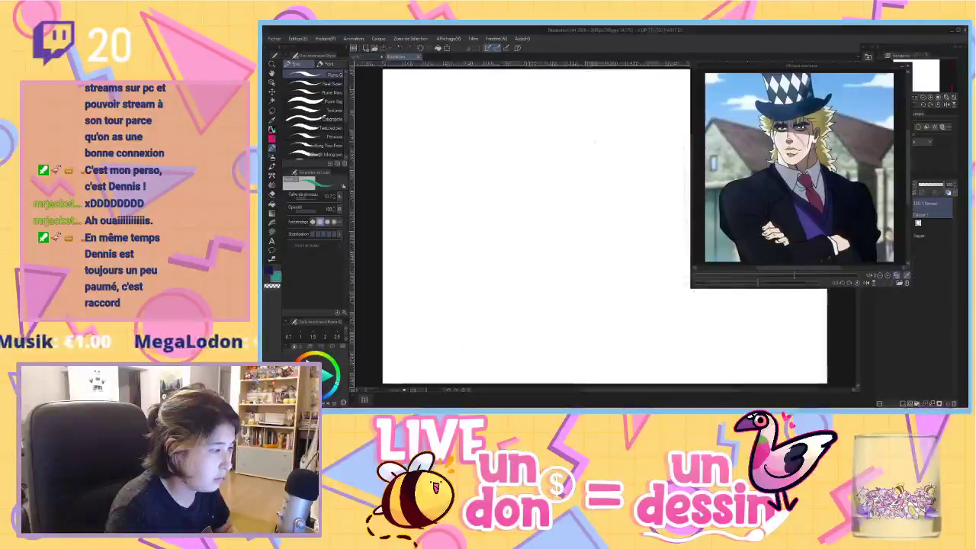
{"action": "scroll", "coordinate": [514, 166], "scroll_direction": "up", "scroll_amount": 2}
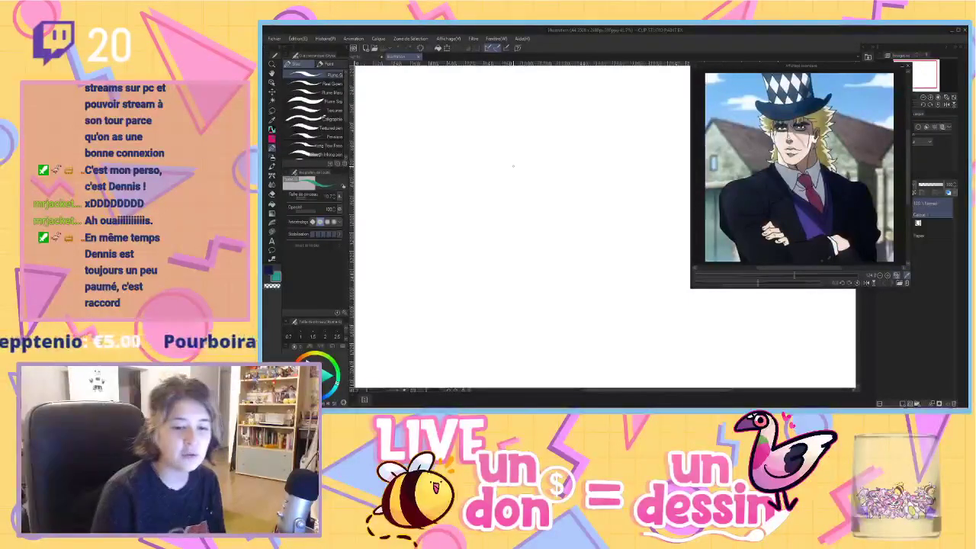
{"action": "scroll", "coordinate": [495, 144], "scroll_direction": "down", "scroll_amount": 1}
{"action": "scroll", "coordinate": [495, 144], "scroll_direction": "up", "scroll_amount": 1}
{"action": "scroll", "coordinate": [494, 144], "scroll_direction": "up", "scroll_amount": 1}
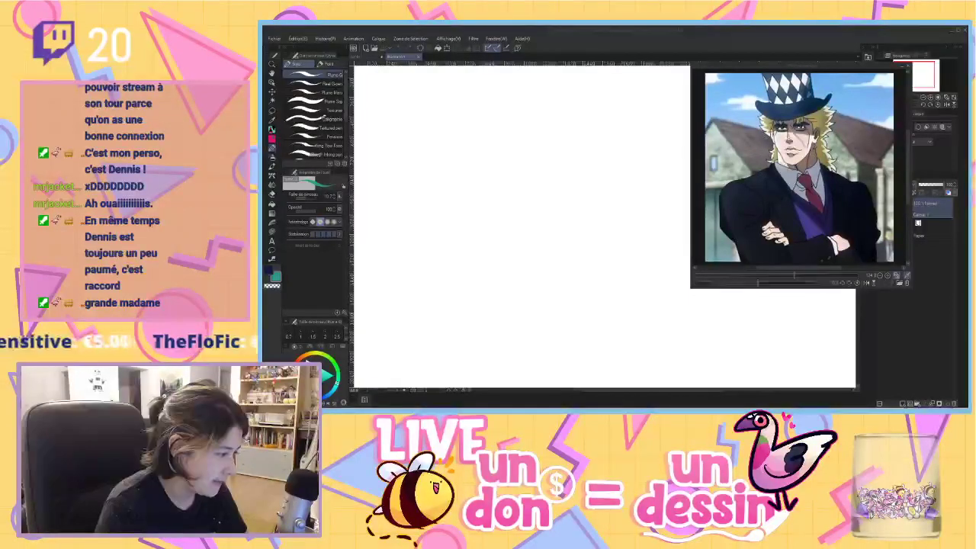
{"action": "key", "text": "alt+Tab"}
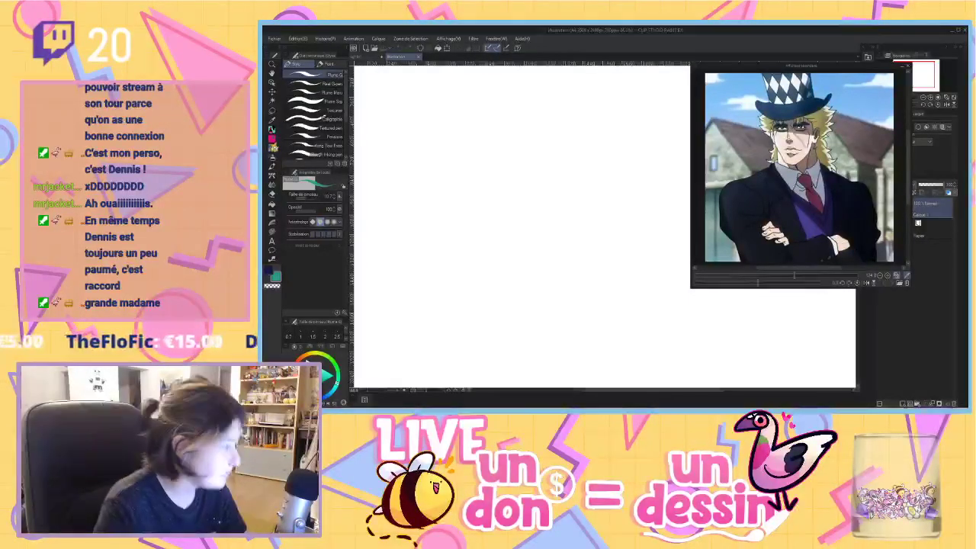
Draw a large construction circle for the head in the canvas's upper area with the Sketchy Pencil in dark blue.
{"action": "left_click", "coordinate": [273, 141]}
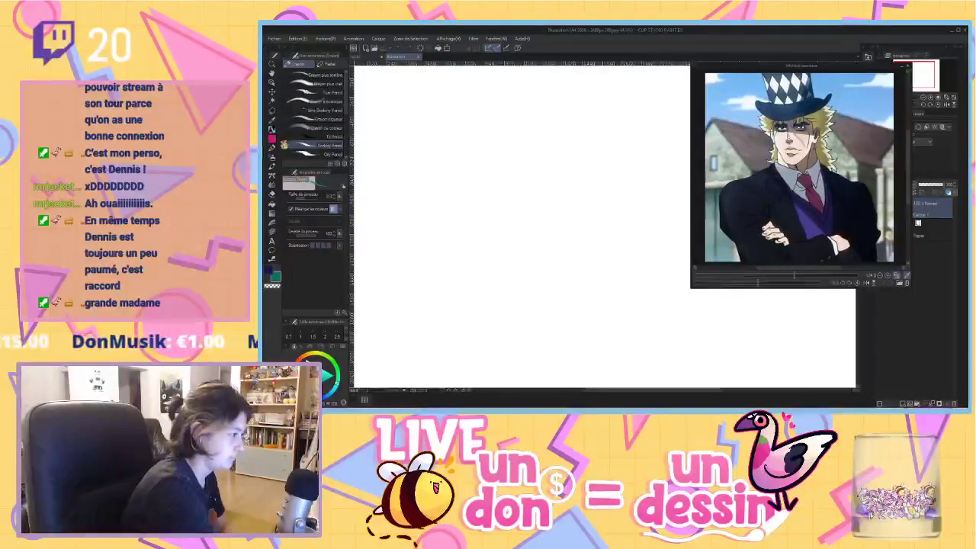
{"action": "left_click", "coordinate": [319, 110]}
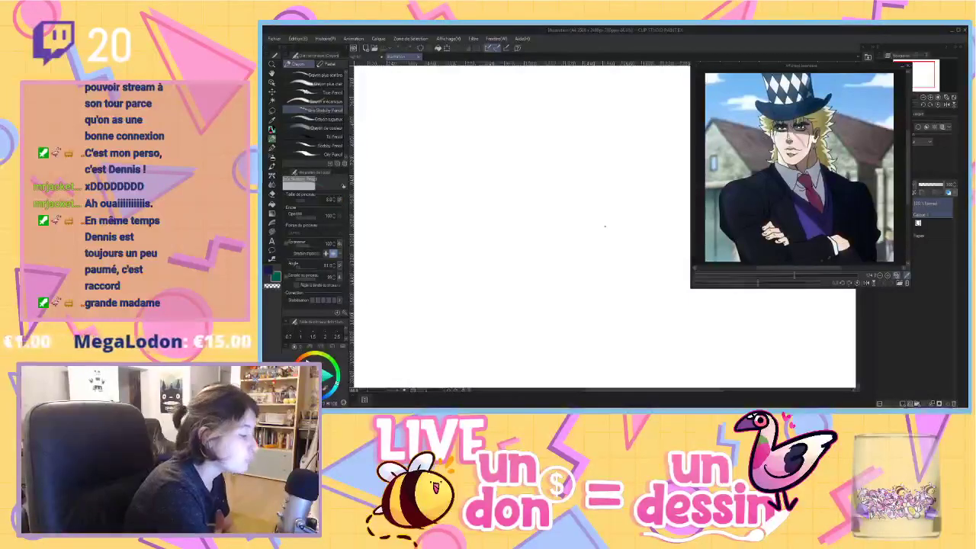
{"action": "left_click_drag", "start_coordinate": [335, 395], "coordinate": [323, 398]}
{"action": "mouse_move", "coordinate": [502, 120]}
{"action": "left_mouse_down"}
{"action": "mouse_move", "coordinate": [499, 196]}
{"action": "mouse_move", "coordinate": [506, 118]}
{"action": "mouse_move", "coordinate": [467, 110]}
{"action": "mouse_move", "coordinate": [568, 133]}
{"action": "mouse_move", "coordinate": [480, 101]}
{"action": "mouse_move", "coordinate": [497, 215]}
{"action": "mouse_move", "coordinate": [457, 111]}
{"action": "left_mouse_up"}
{"action": "key", "text": "ctrl+z"}
{"action": "key", "text": "ctrl+z"}
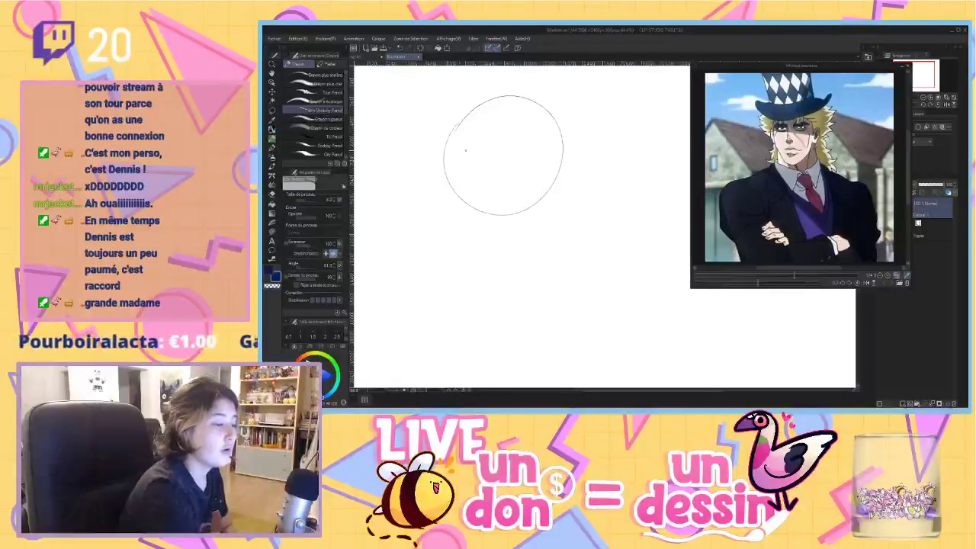
{"action": "mouse_move", "coordinate": [449, 173]}
{"action": "left_mouse_down"}
{"action": "mouse_move", "coordinate": [485, 246]}
{"action": "mouse_move", "coordinate": [510, 266]}
{"action": "left_mouse_up"}
{"action": "key", "text": "ctrl+z"}
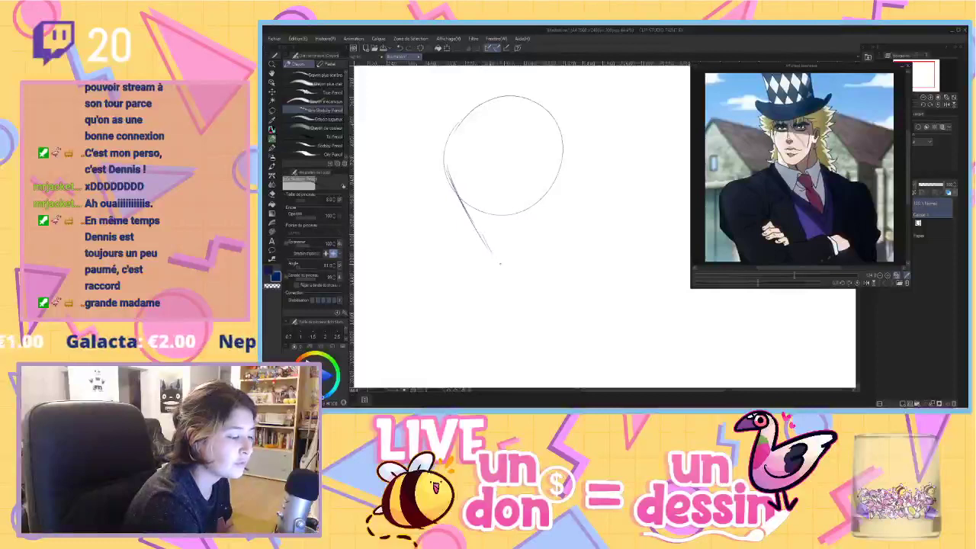
{"action": "key", "text": "ctrl+z"}
{"action": "key", "text": "ctrl+z"}
Add a curved horizontal eye guide and a vertical centre line inside the head circle.
{"action": "left_click_drag", "start_coordinate": [455, 187], "coordinate": [534, 175]}
{"action": "left_click_drag", "start_coordinate": [498, 111], "coordinate": [493, 213]}
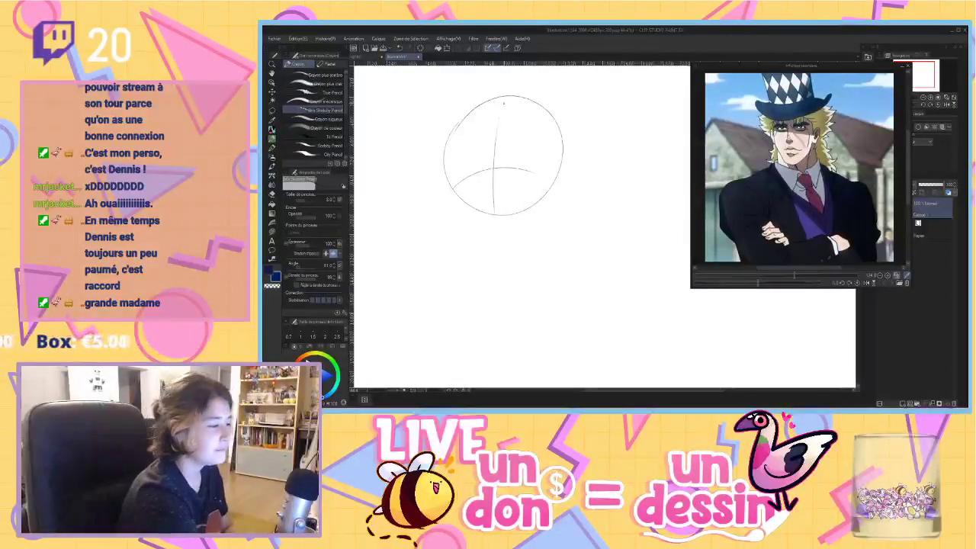
{"action": "left_click_drag", "start_coordinate": [489, 136], "coordinate": [493, 235]}
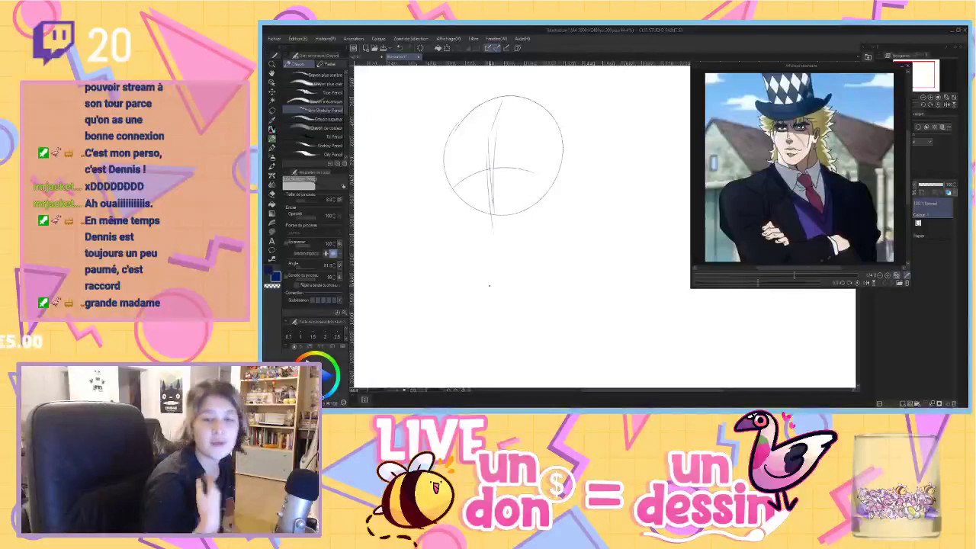
Sketch both sides of the face below the circle, tapering down to a narrow chin.
{"action": "mouse_move", "coordinate": [451, 145]}
{"action": "left_mouse_down"}
{"action": "mouse_move", "coordinate": [455, 223]}
{"action": "mouse_move", "coordinate": [476, 253]}
{"action": "left_mouse_up"}
{"action": "mouse_move", "coordinate": [481, 267]}
{"action": "left_mouse_down"}
{"action": "mouse_move", "coordinate": [495, 271]}
{"action": "mouse_move", "coordinate": [542, 211]}
{"action": "left_mouse_up"}
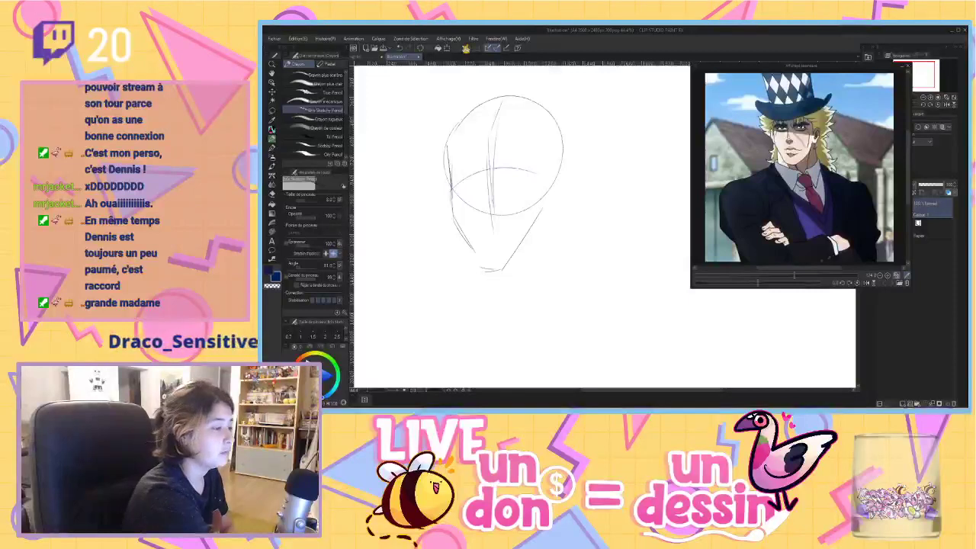
{"action": "left_click", "coordinate": [466, 222]}
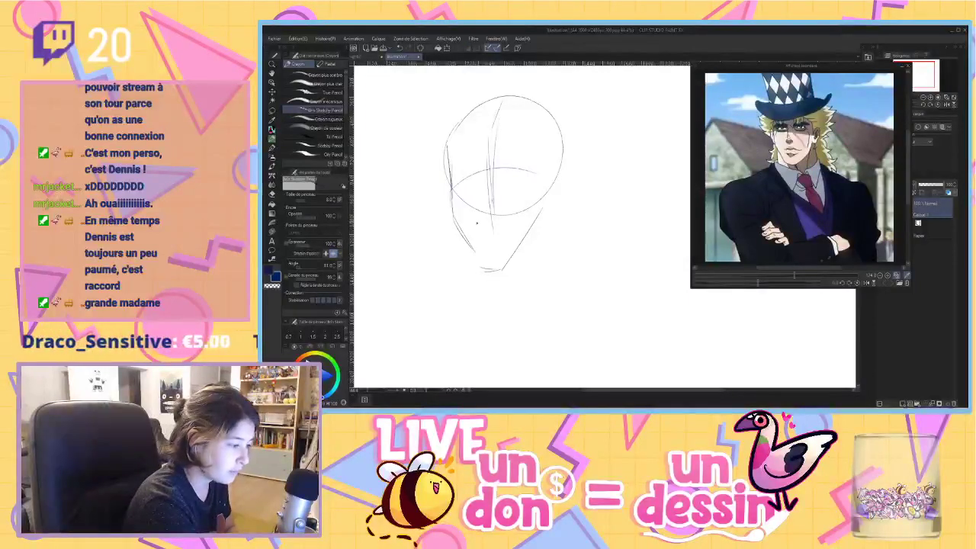
Sketch the mouth, the nose with its brow line and a cheek crease on the face.
{"action": "left_click_drag", "start_coordinate": [478, 223], "coordinate": [518, 217]}
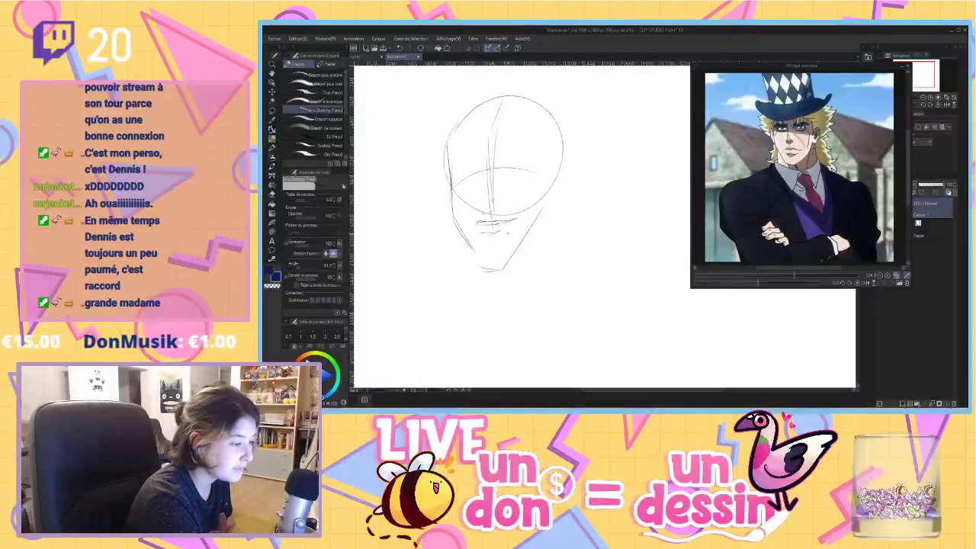
{"action": "mouse_move", "coordinate": [487, 154]}
{"action": "left_mouse_down"}
{"action": "mouse_move", "coordinate": [468, 191]}
{"action": "mouse_move", "coordinate": [476, 186]}
{"action": "left_mouse_up"}
{"action": "mouse_move", "coordinate": [491, 148]}
{"action": "left_mouse_down"}
{"action": "mouse_move", "coordinate": [478, 186]}
{"action": "mouse_move", "coordinate": [469, 160]}
{"action": "left_mouse_up"}
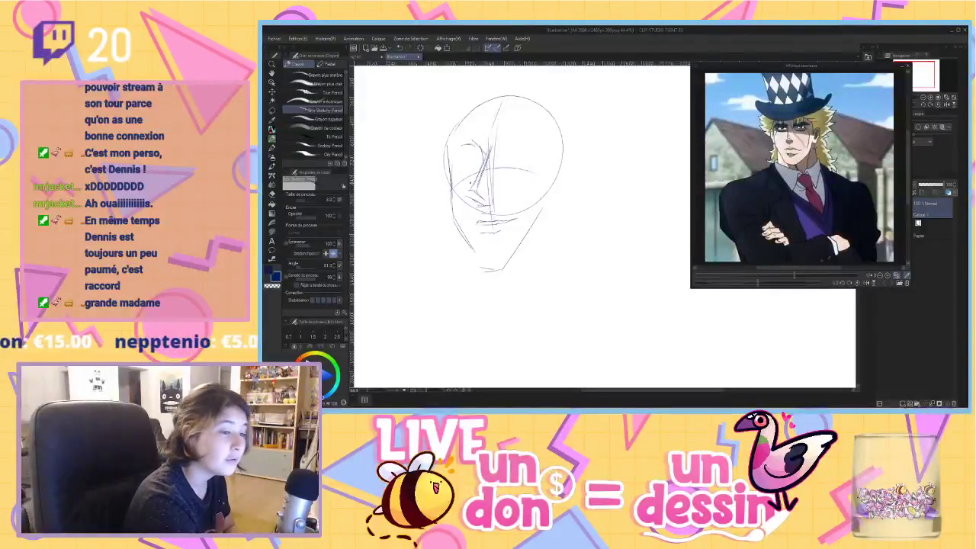
{"action": "left_click_drag", "start_coordinate": [495, 168], "coordinate": [525, 206]}
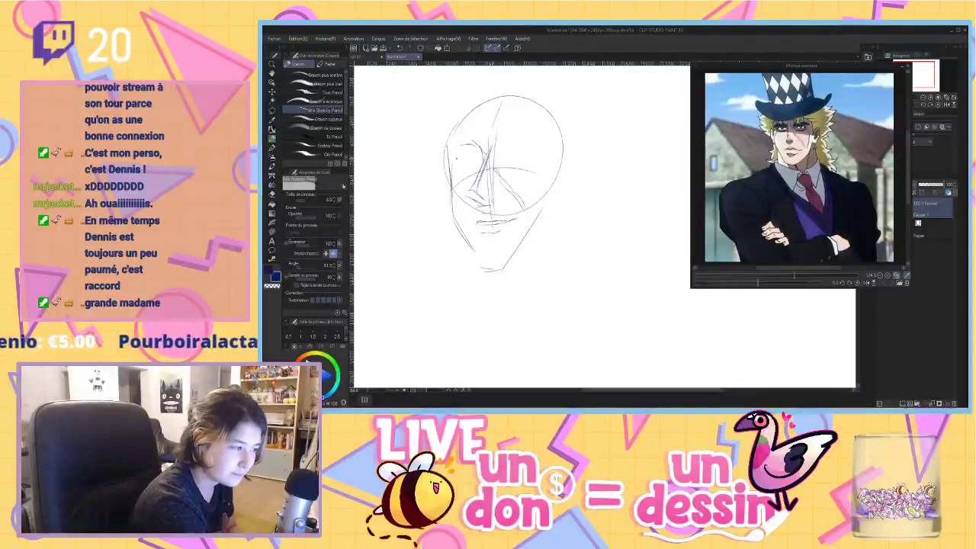
Sketch both eyes on either side of the nose and reinforce the jawline with a squarer chin.
{"action": "left_click_drag", "start_coordinate": [461, 156], "coordinate": [530, 156]}
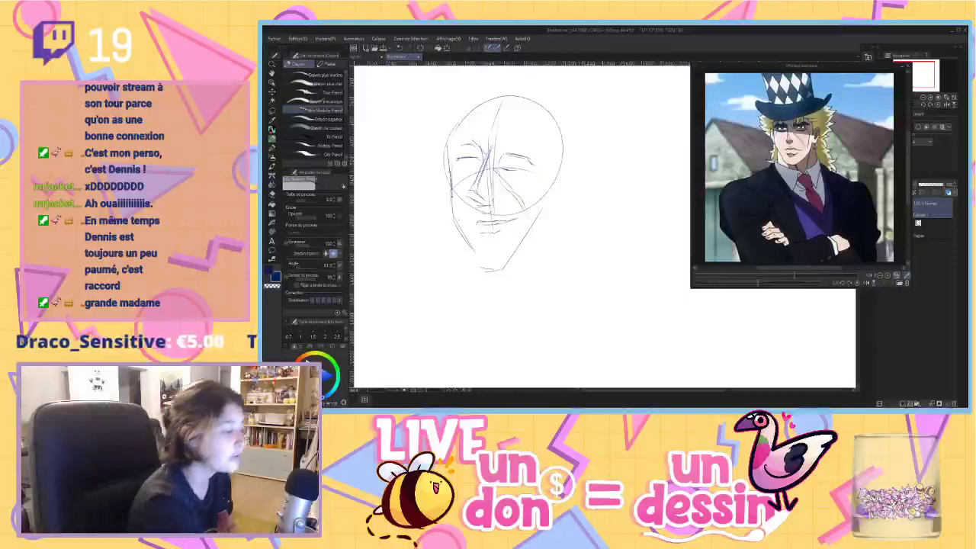
{"action": "mouse_move", "coordinate": [451, 204]}
{"action": "left_mouse_down"}
{"action": "mouse_move", "coordinate": [476, 266]}
{"action": "mouse_move", "coordinate": [512, 258]}
{"action": "mouse_move", "coordinate": [533, 222]}
{"action": "mouse_move", "coordinate": [523, 239]}
{"action": "left_mouse_up"}
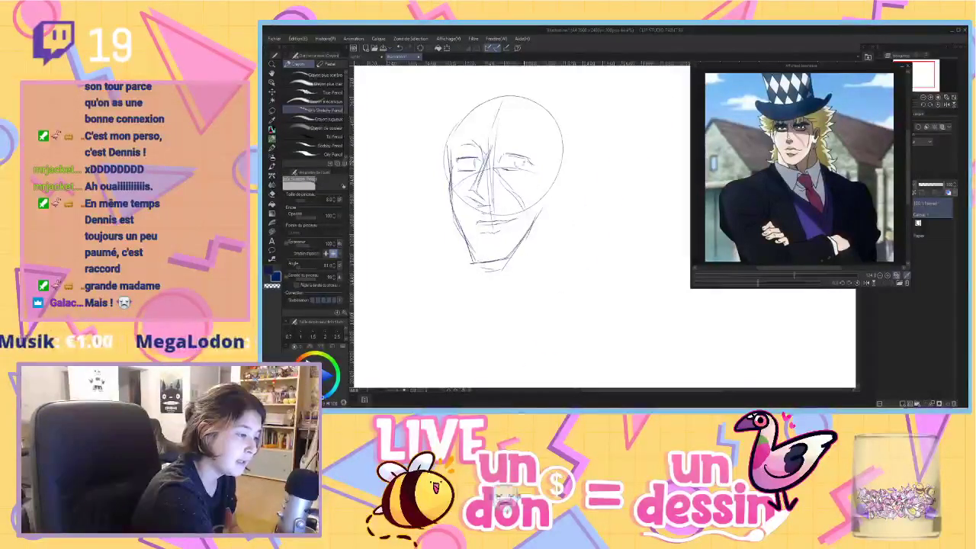
Sketch both eyebrows and the hairline strands framing the forehead inside the head circle.
{"action": "left_click_drag", "start_coordinate": [501, 138], "coordinate": [541, 143]}
{"action": "mouse_move", "coordinate": [452, 148]}
{"action": "left_mouse_down"}
{"action": "mouse_move", "coordinate": [485, 148]}
{"action": "mouse_move", "coordinate": [476, 141]}
{"action": "left_mouse_up"}
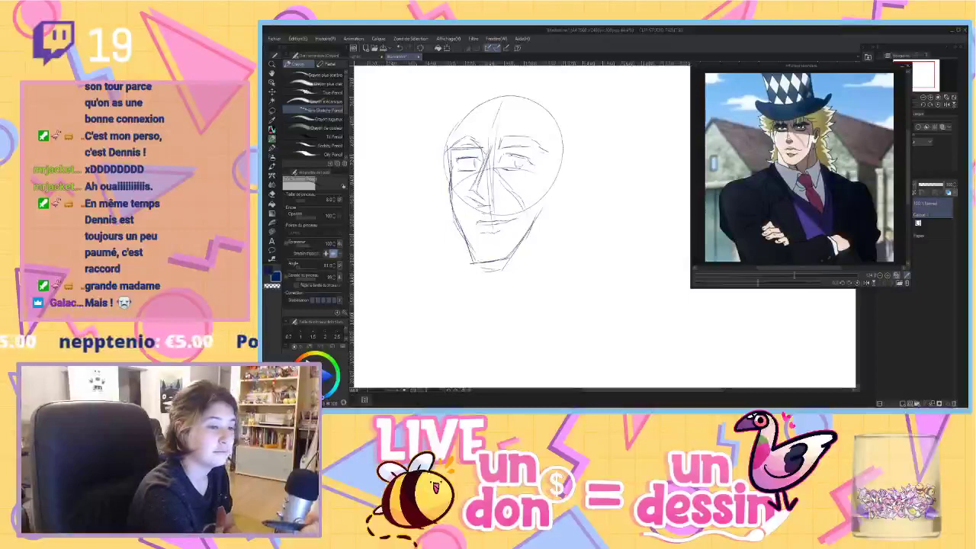
{"action": "mouse_move", "coordinate": [454, 141]}
{"action": "left_mouse_down"}
{"action": "mouse_move", "coordinate": [485, 101]}
{"action": "mouse_move", "coordinate": [520, 135]}
{"action": "left_mouse_up"}
{"action": "left_click_drag", "start_coordinate": [509, 104], "coordinate": [533, 143]}
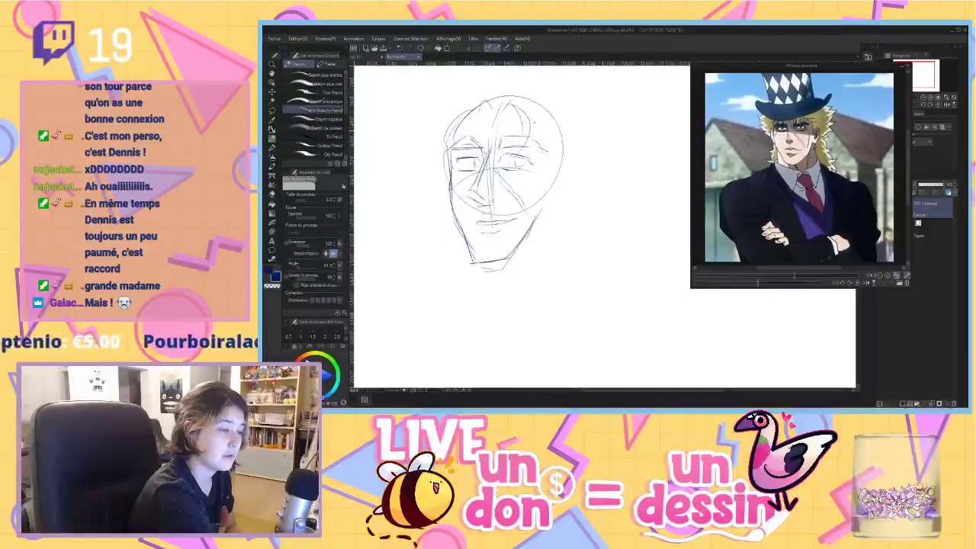
Sketch spiky, windblown hair tips behind the head and an ear at the side of the face.
{"action": "left_click_drag", "start_coordinate": [556, 102], "coordinate": [584, 118]}
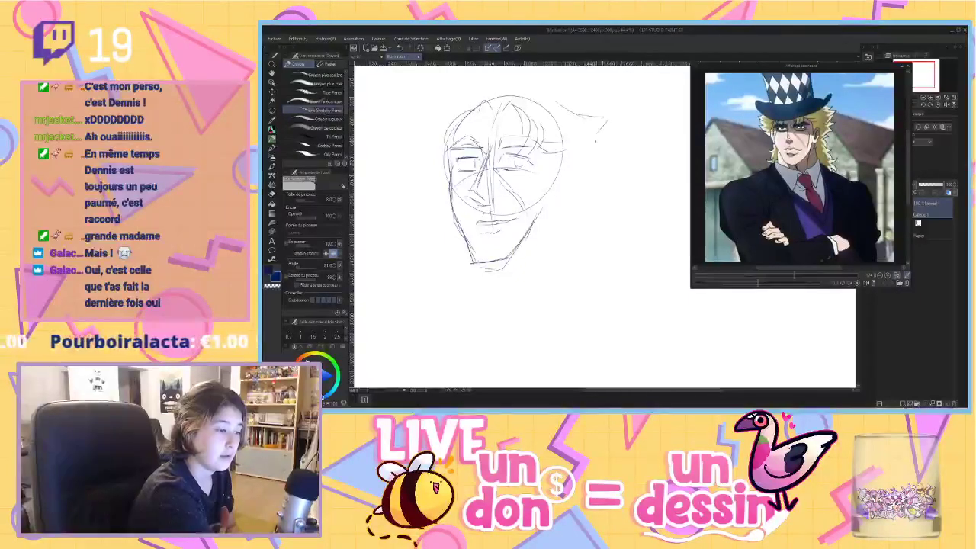
{"action": "left_click_drag", "start_coordinate": [617, 153], "coordinate": [595, 175]}
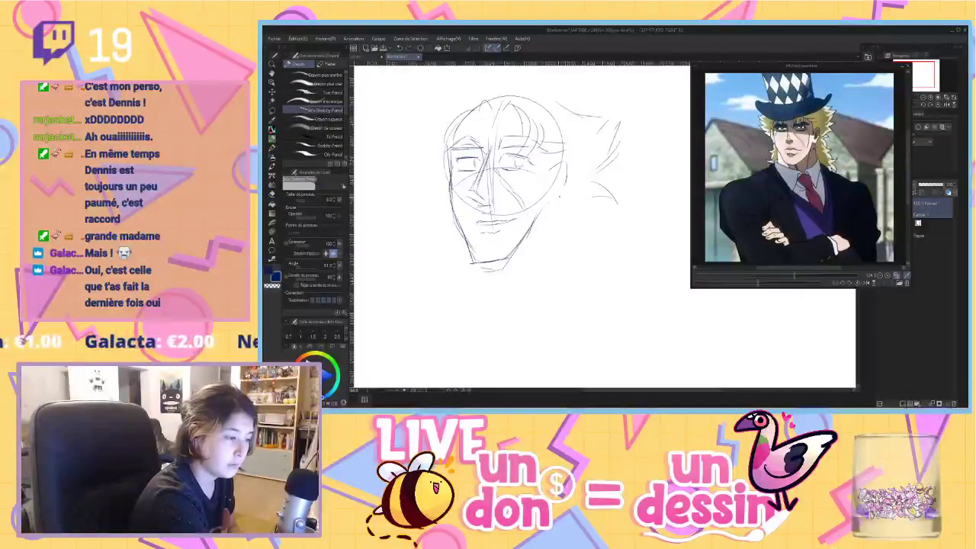
{"action": "left_click_drag", "start_coordinate": [554, 159], "coordinate": [546, 173]}
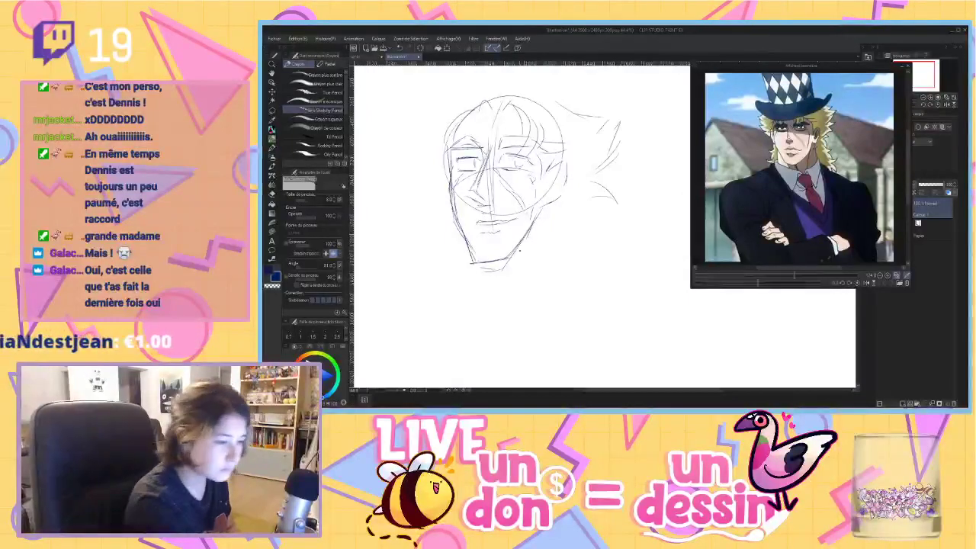
Sketch the front and back lines of the neck, running down from the chin and from behind the jaw.
{"action": "left_click_drag", "start_coordinate": [494, 270], "coordinate": [505, 292]}
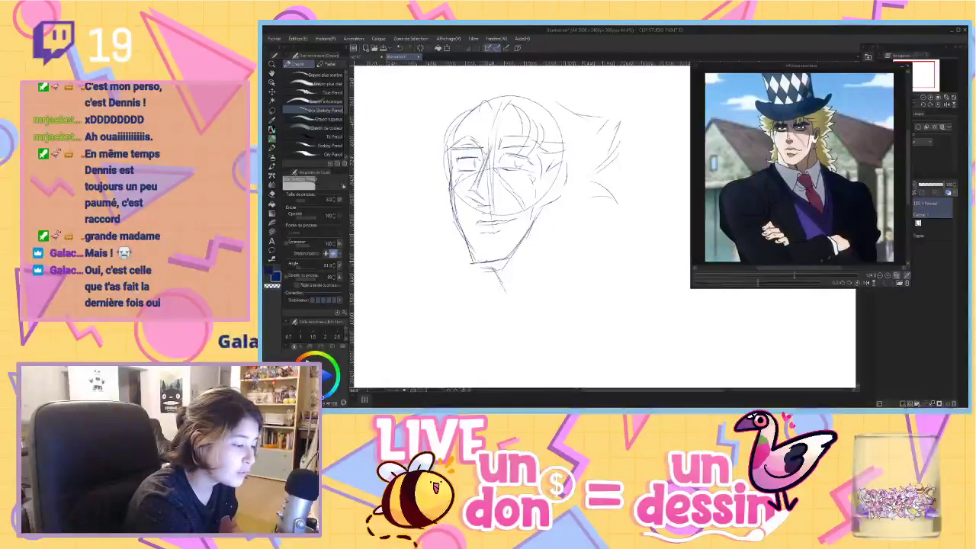
{"action": "left_click_drag", "start_coordinate": [493, 267], "coordinate": [509, 301]}
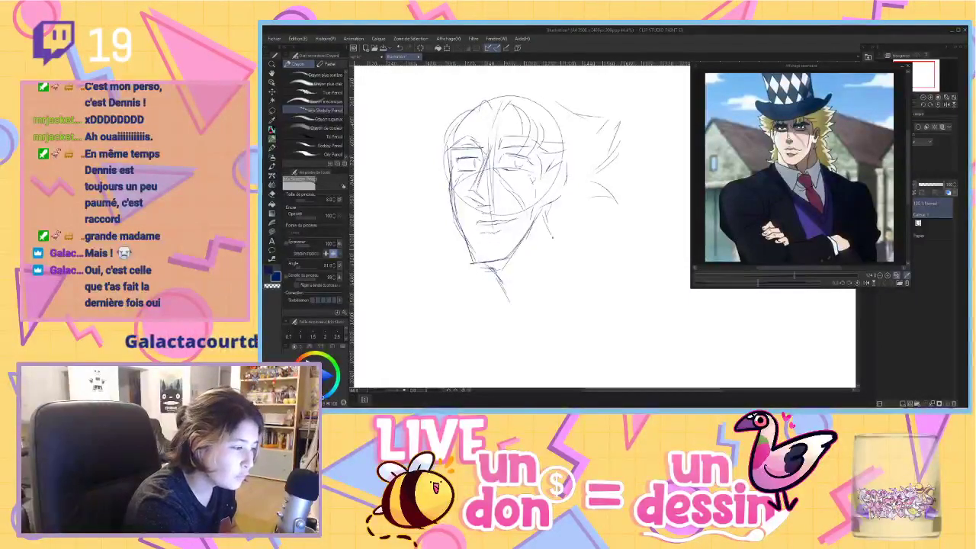
{"action": "left_click_drag", "start_coordinate": [544, 203], "coordinate": [571, 256]}
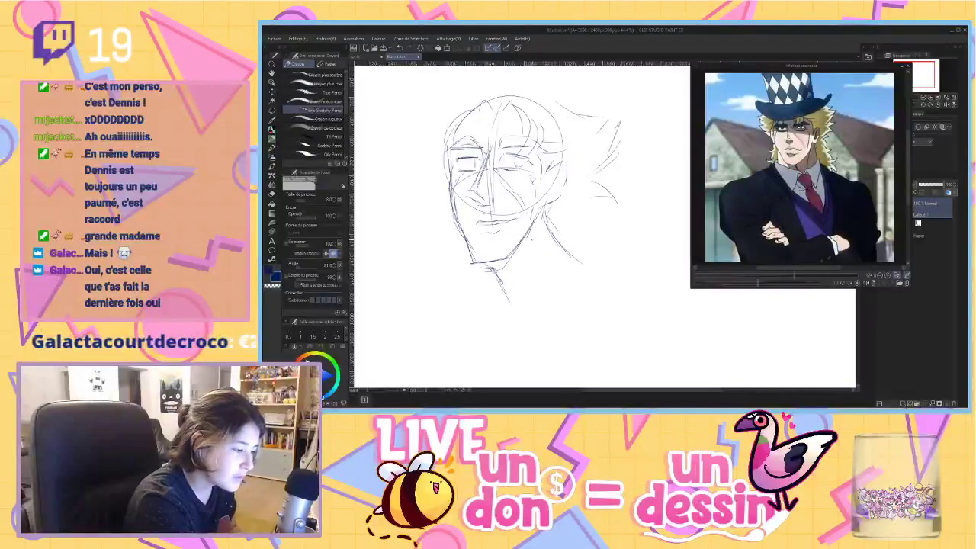
Sketch the open, pointed shirt collar around the neck and a shoulder line extending outward from below the chin.
{"action": "mouse_move", "coordinate": [500, 278]}
{"action": "left_mouse_down"}
{"action": "mouse_move", "coordinate": [502, 302]}
{"action": "mouse_move", "coordinate": [519, 314]}
{"action": "mouse_move", "coordinate": [488, 324]}
{"action": "left_mouse_up"}
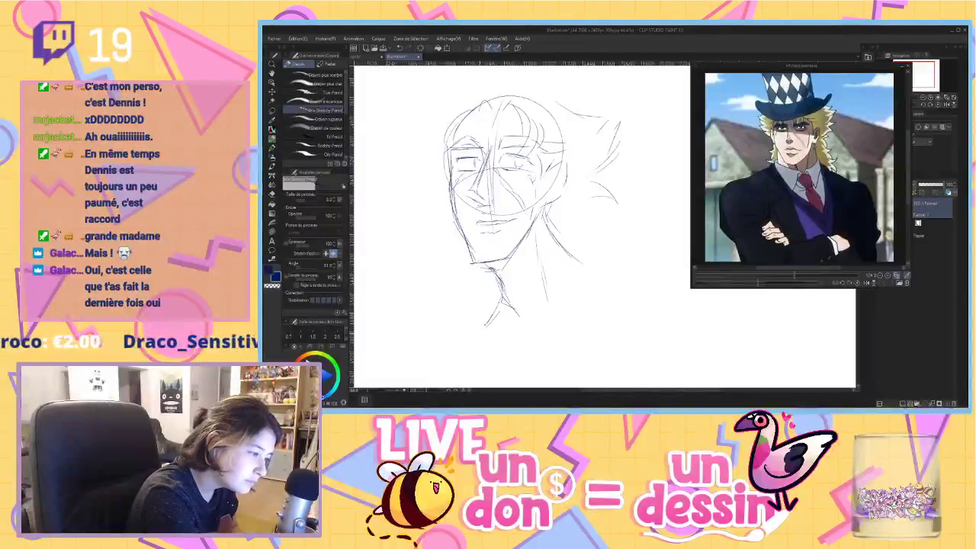
{"action": "left_click_drag", "start_coordinate": [500, 278], "coordinate": [482, 331]}
{"action": "left_click_drag", "start_coordinate": [491, 297], "coordinate": [484, 325]}
{"action": "left_click_drag", "start_coordinate": [563, 252], "coordinate": [601, 288]}
{"action": "mouse_move", "coordinate": [572, 249]}
{"action": "left_mouse_down"}
{"action": "mouse_move", "coordinate": [538, 321]}
{"action": "mouse_move", "coordinate": [586, 257]}
{"action": "mouse_move", "coordinate": [563, 330]}
{"action": "mouse_move", "coordinate": [551, 321]}
{"action": "left_mouse_up"}
{"action": "mouse_move", "coordinate": [498, 274]}
{"action": "left_mouse_down"}
{"action": "mouse_move", "coordinate": [440, 288]}
{"action": "mouse_move", "coordinate": [428, 286]}
{"action": "mouse_move", "coordinate": [435, 267]}
{"action": "mouse_move", "coordinate": [385, 274]}
{"action": "left_mouse_up"}
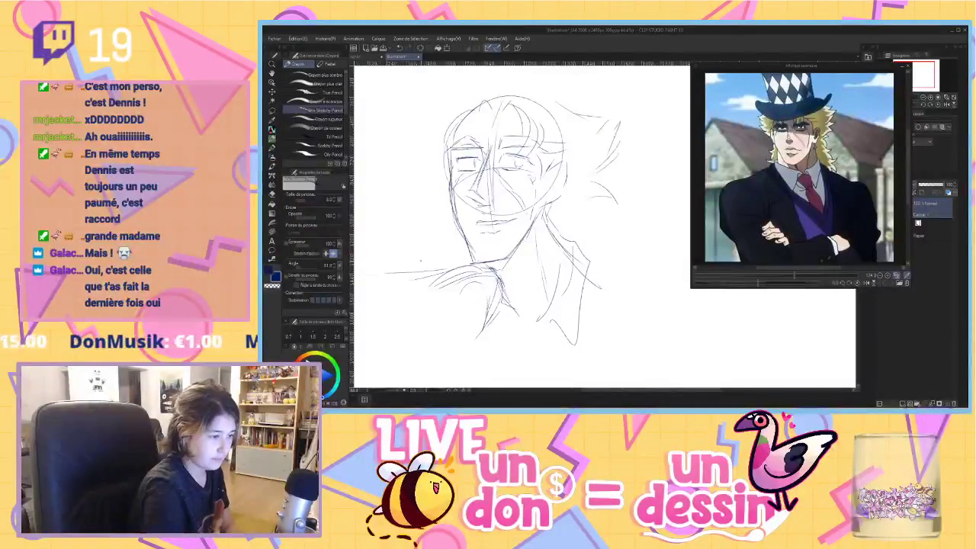
Move the whole sketch lower on the canvas to leave room above the head for the hat.
{"action": "scroll", "coordinate": [436, 253], "scroll_direction": "down", "scroll_amount": 3}
{"action": "left_click", "coordinate": [448, 49]}
{"action": "mouse_move", "coordinate": [505, 182]}
{"action": "left_mouse_down"}
{"action": "mouse_move", "coordinate": [521, 205]}
{"action": "mouse_move", "coordinate": [572, 234]}
{"action": "mouse_move", "coordinate": [567, 224]}
{"action": "left_mouse_up"}
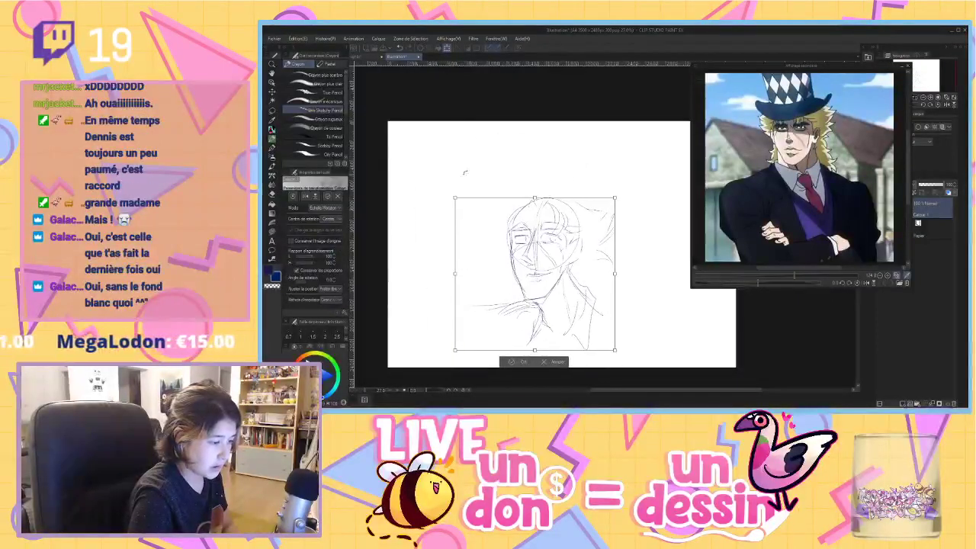
{"action": "key", "text": "Return"}
Sketch the top hat above the head, with a curved brim and two tall crown sides flaring upward.
{"action": "left_click_drag", "start_coordinate": [489, 208], "coordinate": [551, 203]}
{"action": "left_click_drag", "start_coordinate": [493, 195], "coordinate": [519, 195]}
{"action": "mouse_move", "coordinate": [509, 196]}
{"action": "left_mouse_down"}
{"action": "mouse_move", "coordinate": [490, 130]}
{"action": "mouse_move", "coordinate": [472, 136]}
{"action": "mouse_move", "coordinate": [569, 183]}
{"action": "left_mouse_up"}
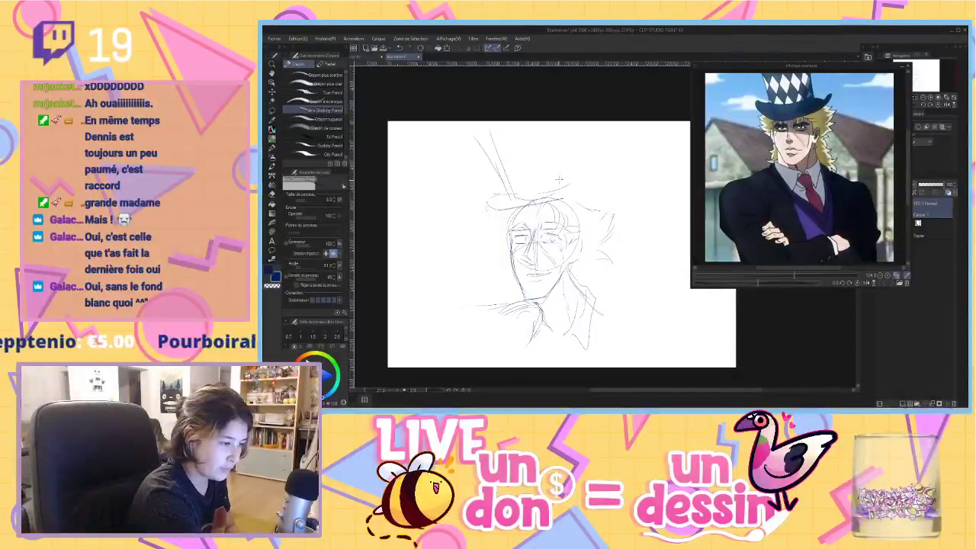
{"action": "mouse_move", "coordinate": [556, 128]}
{"action": "left_mouse_down"}
{"action": "mouse_move", "coordinate": [561, 181]}
{"action": "mouse_move", "coordinate": [590, 172]}
{"action": "left_mouse_up"}
Sketch a raised hand gripping the front edge of the hat brim.
{"action": "mouse_move", "coordinate": [499, 200]}
{"action": "left_mouse_down"}
{"action": "mouse_move", "coordinate": [483, 221]}
{"action": "mouse_move", "coordinate": [491, 197]}
{"action": "left_mouse_up"}
{"action": "left_click_drag", "start_coordinate": [482, 201], "coordinate": [502, 196]}
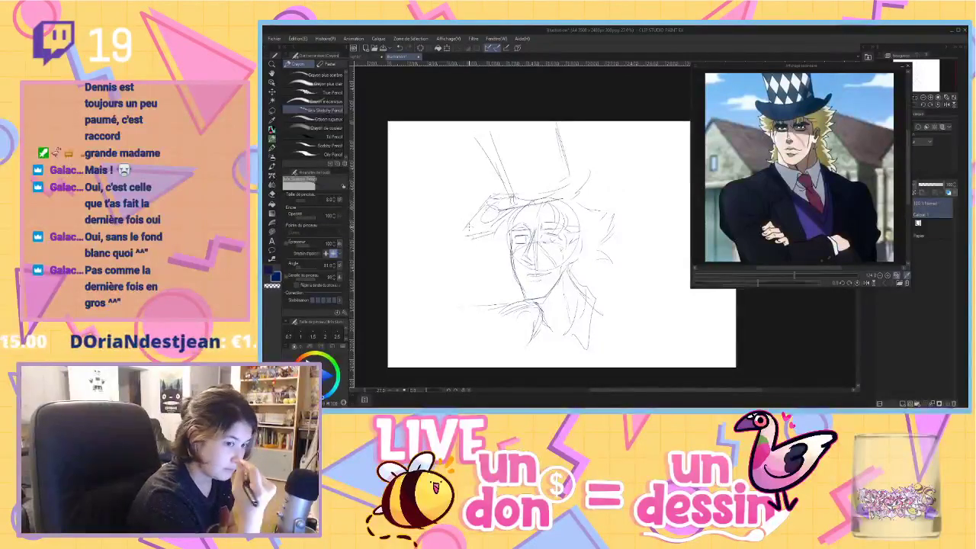
{"action": "left_click_drag", "start_coordinate": [476, 210], "coordinate": [491, 189]}
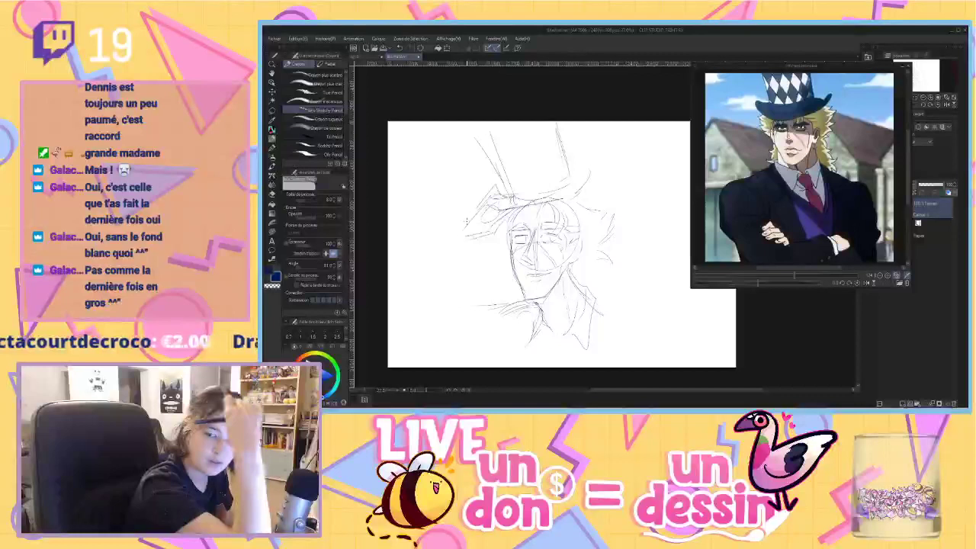
{"action": "mouse_move", "coordinate": [467, 227]}
{"action": "left_mouse_down"}
{"action": "mouse_move", "coordinate": [434, 302]}
{"action": "mouse_move", "coordinate": [465, 315]}
{"action": "mouse_move", "coordinate": [428, 336]}
{"action": "mouse_move", "coordinate": [501, 338]}
{"action": "left_mouse_up"}
{"action": "key", "text": "ctrl+z"}
{"action": "key", "text": "ctrl+z"}
{"action": "key", "text": "ctrl+z"}
{"action": "key", "text": "ctrl+z"}
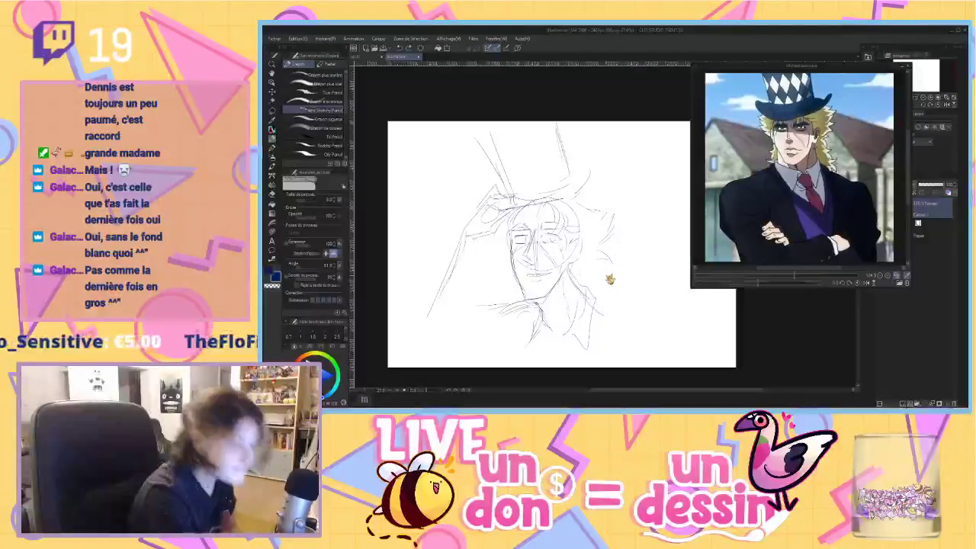
Sketch the raised arm from the wrist down to a bent elbow and back to the shoulder, including the armhole curve.
{"action": "left_click_drag", "start_coordinate": [466, 231], "coordinate": [413, 328]}
{"action": "mouse_move", "coordinate": [467, 237]}
{"action": "left_mouse_down"}
{"action": "mouse_move", "coordinate": [449, 325]}
{"action": "mouse_move", "coordinate": [429, 349]}
{"action": "mouse_move", "coordinate": [529, 341]}
{"action": "left_mouse_up"}
{"action": "left_click_drag", "start_coordinate": [482, 343], "coordinate": [419, 358]}
{"action": "mouse_move", "coordinate": [501, 309]}
{"action": "left_mouse_down"}
{"action": "mouse_move", "coordinate": [448, 315]}
{"action": "mouse_move", "coordinate": [501, 366]}
{"action": "left_mouse_up"}
{"action": "left_click_drag", "start_coordinate": [500, 328], "coordinate": [499, 367]}
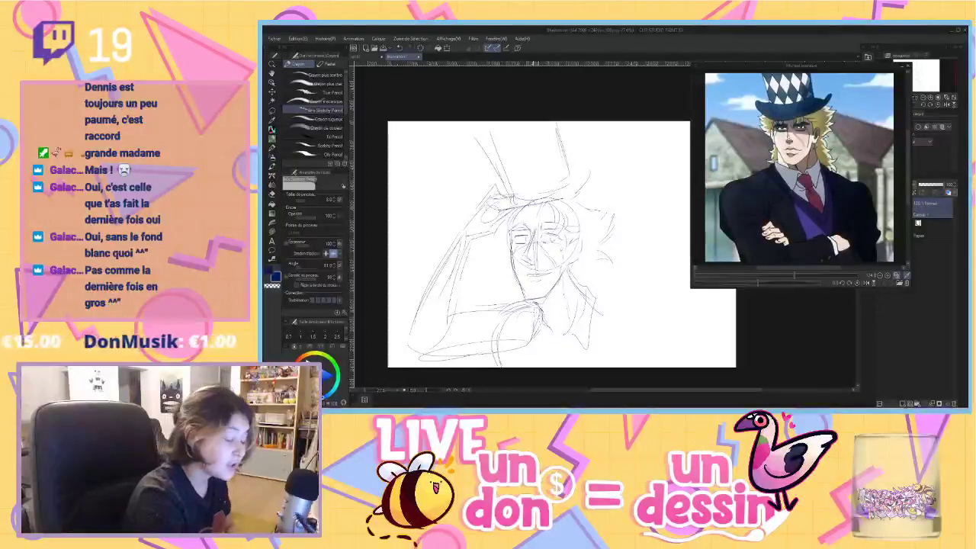
{"action": "left_click_drag", "start_coordinate": [518, 305], "coordinate": [462, 312]}
Sketch the opposite shoulder sloping away from the collar, with the upper arm running off the canvas edge.
{"action": "mouse_move", "coordinate": [615, 311]}
{"action": "left_mouse_down"}
{"action": "mouse_move", "coordinate": [644, 321]}
{"action": "mouse_move", "coordinate": [662, 363]}
{"action": "left_mouse_up"}
{"action": "left_click_drag", "start_coordinate": [607, 337], "coordinate": [664, 354]}
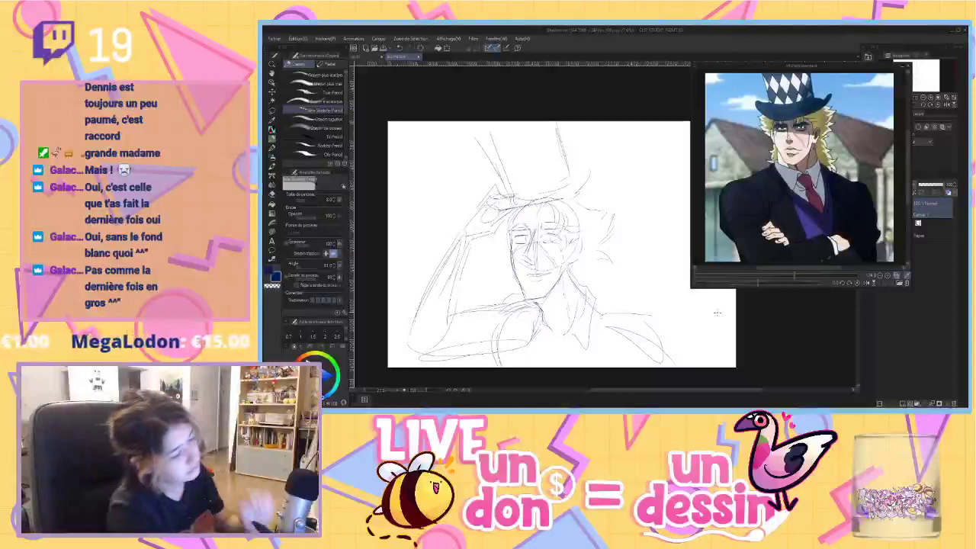
{"action": "left_click_drag", "start_coordinate": [589, 316], "coordinate": [622, 302]}
{"action": "mouse_move", "coordinate": [632, 316]}
{"action": "left_mouse_down"}
{"action": "mouse_move", "coordinate": [671, 328]}
{"action": "mouse_move", "coordinate": [650, 327]}
{"action": "left_mouse_up"}
{"action": "mouse_move", "coordinate": [633, 321]}
{"action": "left_mouse_down"}
{"action": "mouse_move", "coordinate": [688, 339]}
{"action": "mouse_move", "coordinate": [686, 365]}
{"action": "left_mouse_up"}
{"action": "left_click_drag", "start_coordinate": [599, 308], "coordinate": [656, 323]}
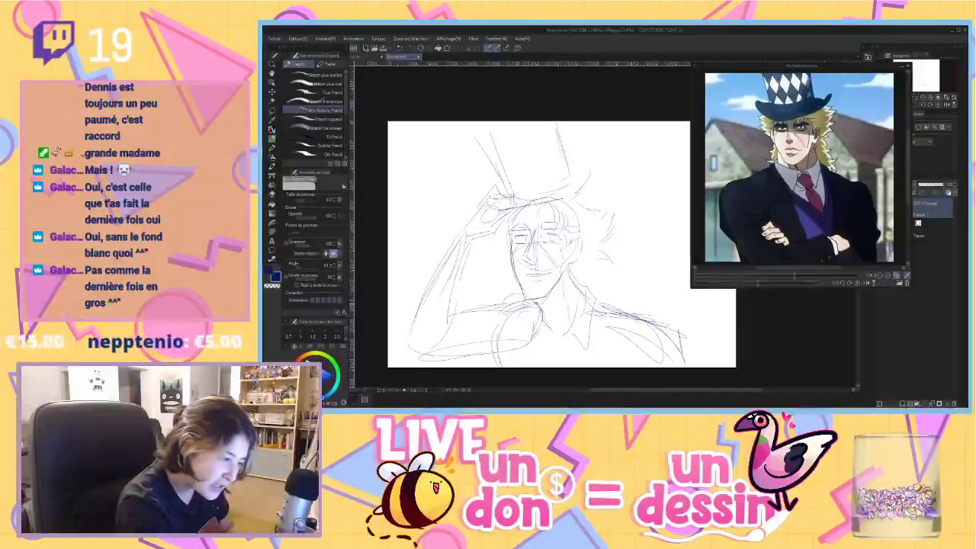
Reinforce the raised arm with a cuff, sleeve contours and shoulder folds, and add flowing strokes above the opposite shoulder.
{"action": "left_click_drag", "start_coordinate": [464, 327], "coordinate": [498, 297]}
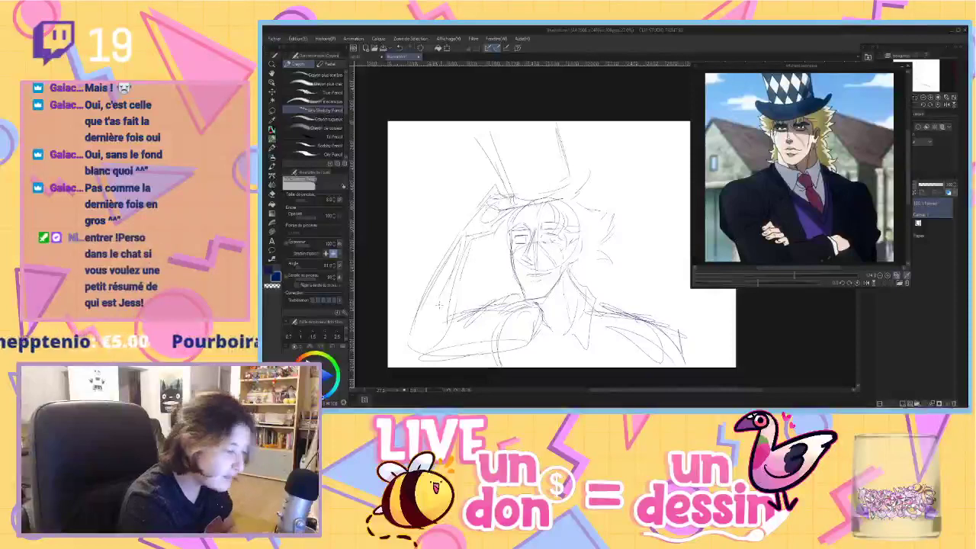
{"action": "left_click_drag", "start_coordinate": [501, 306], "coordinate": [521, 311]}
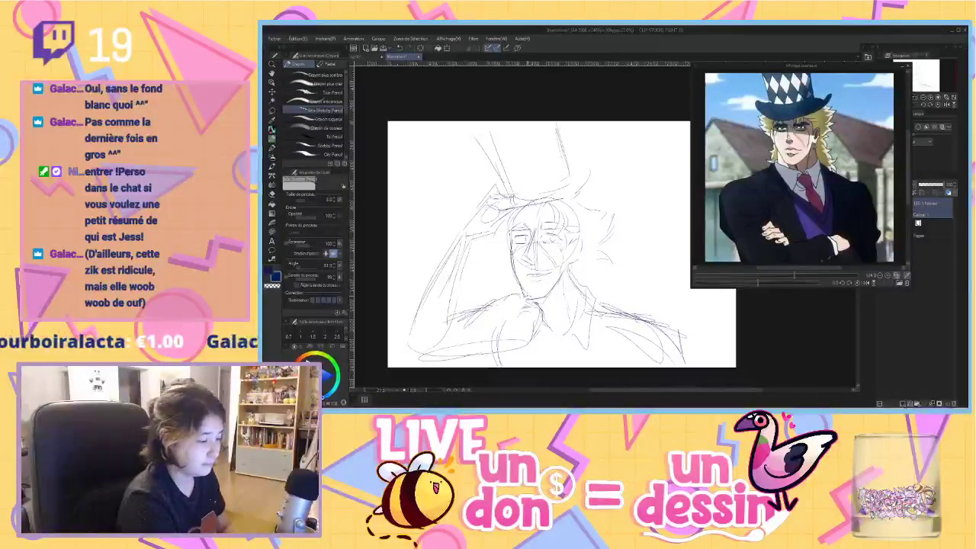
{"action": "mouse_move", "coordinate": [459, 238]}
{"action": "left_mouse_down"}
{"action": "mouse_move", "coordinate": [427, 317]}
{"action": "mouse_move", "coordinate": [467, 296]}
{"action": "mouse_move", "coordinate": [447, 334]}
{"action": "left_mouse_up"}
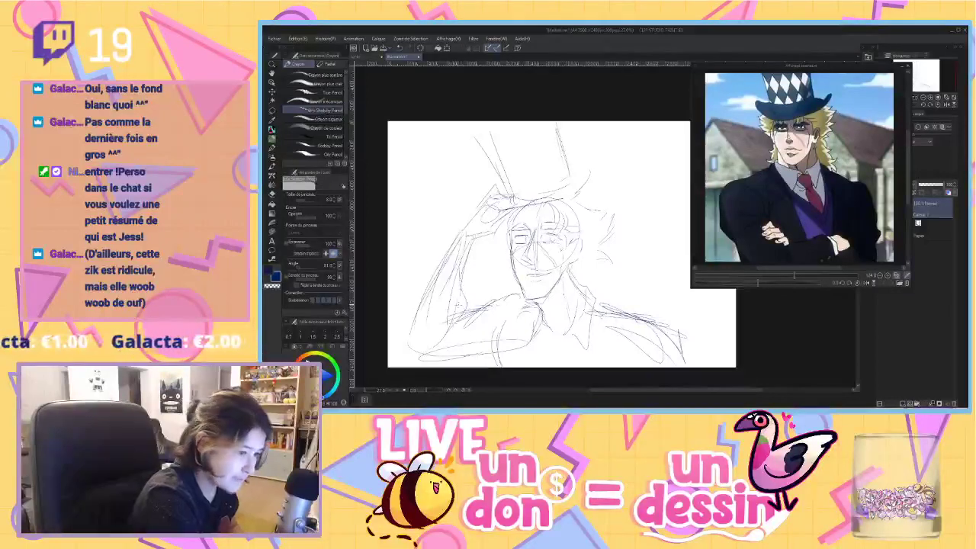
{"action": "mouse_move", "coordinate": [447, 239]}
{"action": "left_mouse_down"}
{"action": "mouse_move", "coordinate": [478, 254]}
{"action": "mouse_move", "coordinate": [463, 286]}
{"action": "mouse_move", "coordinate": [481, 246]}
{"action": "left_mouse_up"}
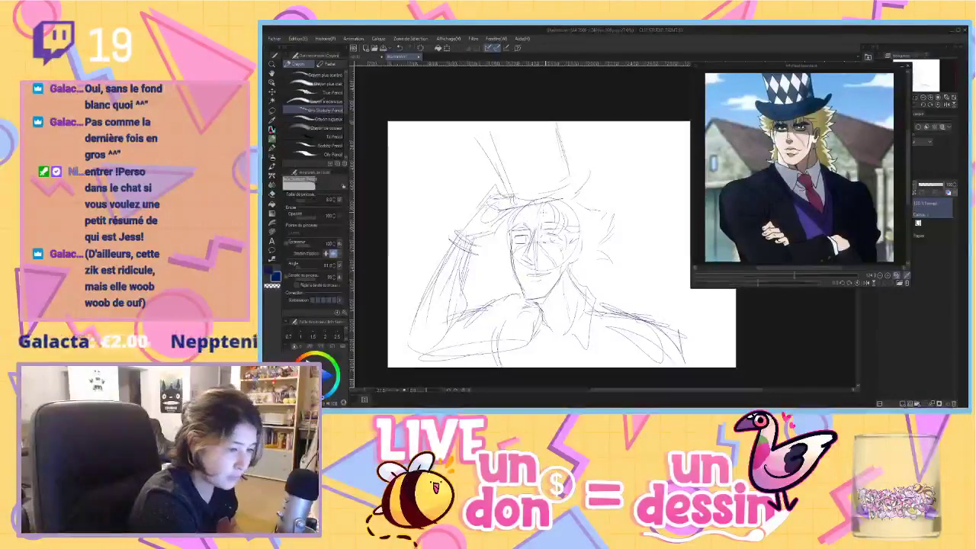
{"action": "left_click_drag", "start_coordinate": [512, 302], "coordinate": [490, 335]}
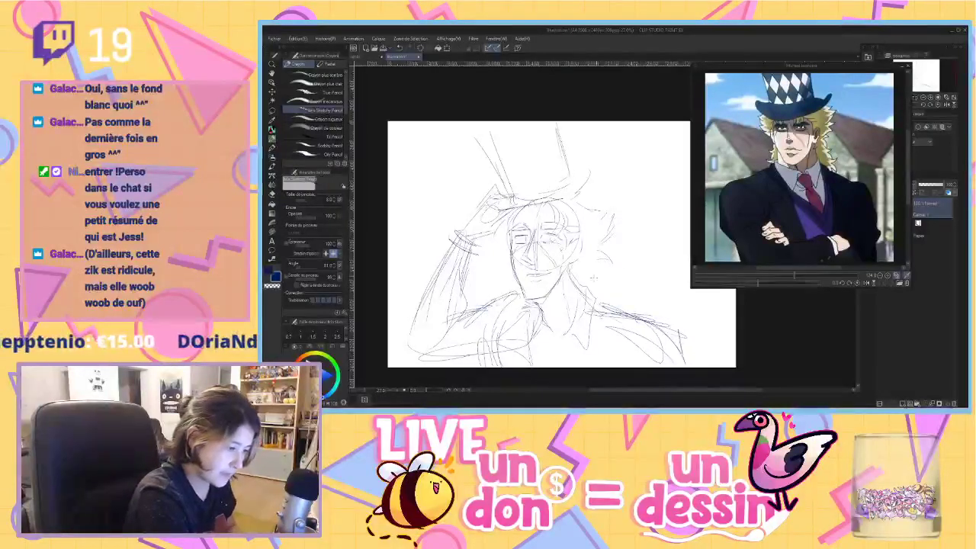
{"action": "mouse_move", "coordinate": [621, 238]}
{"action": "left_mouse_down"}
{"action": "mouse_move", "coordinate": [614, 262]}
{"action": "mouse_move", "coordinate": [633, 304]}
{"action": "left_mouse_up"}
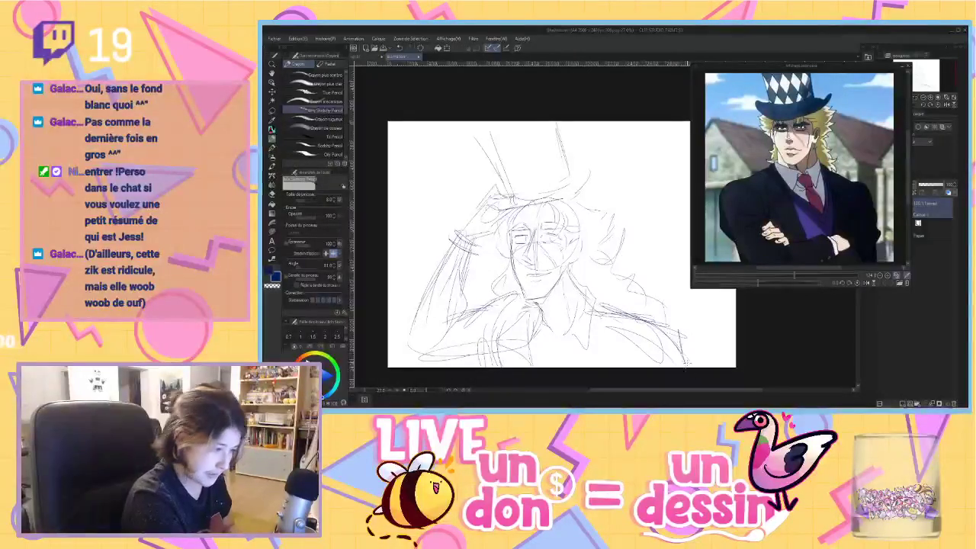
Crop the canvas to a nearly square format around the figure, trimming both sides and the top.
{"action": "scroll", "coordinate": [509, 240], "scroll_direction": "down", "scroll_amount": 5}
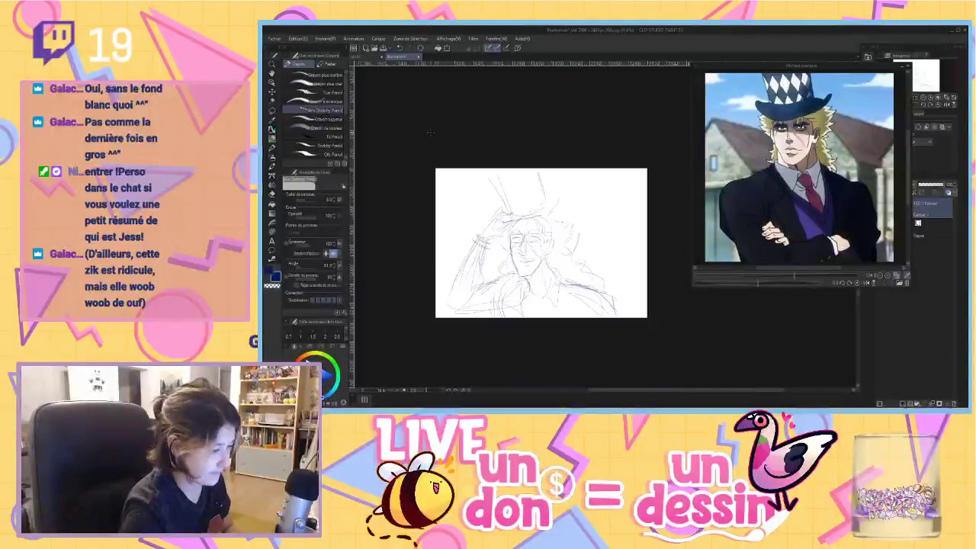
{"action": "left_click", "coordinate": [305, 40]}
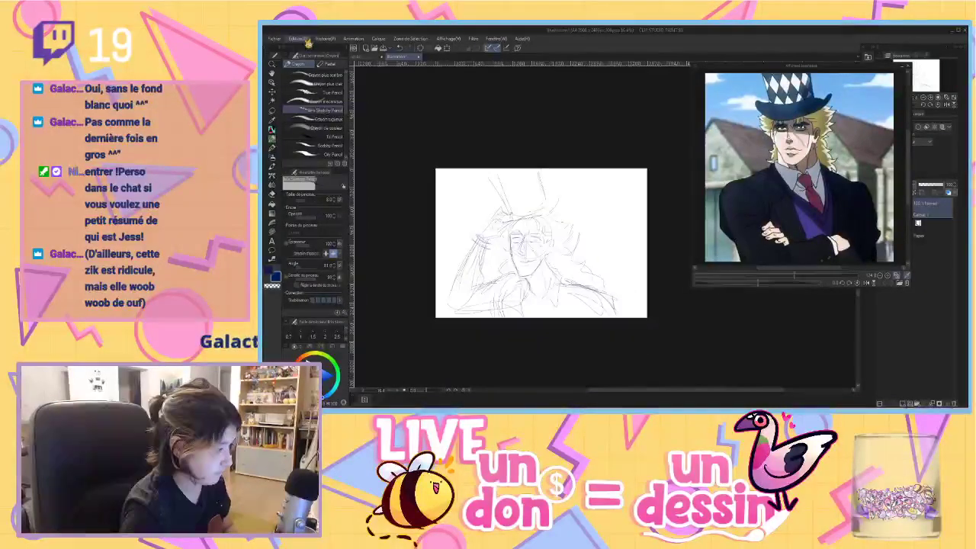
{"action": "left_click", "coordinate": [345, 245]}
{"action": "left_click_drag", "start_coordinate": [435, 243], "coordinate": [465, 244]}
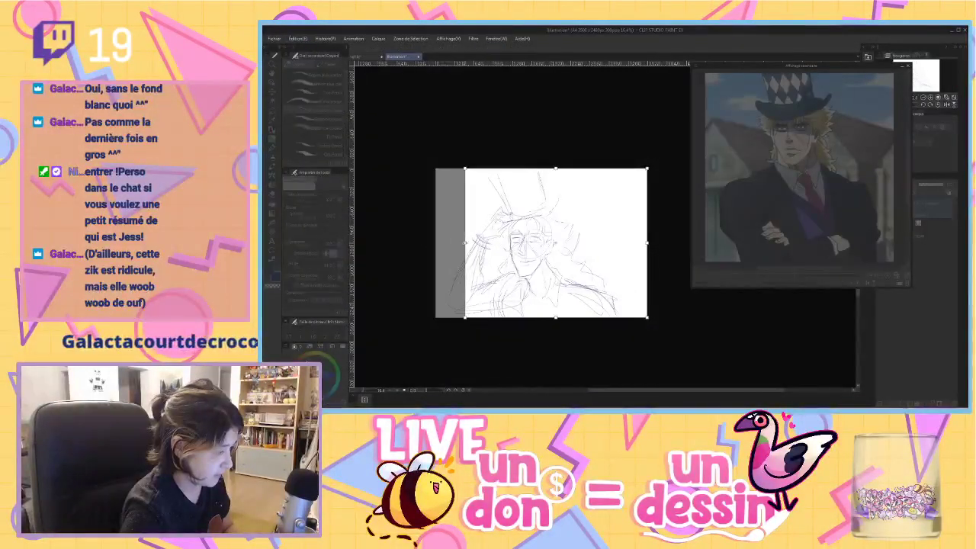
{"action": "scroll", "coordinate": [476, 231], "scroll_direction": "down", "scroll_amount": 2}
{"action": "left_click_drag", "start_coordinate": [615, 240], "coordinate": [576, 240]}
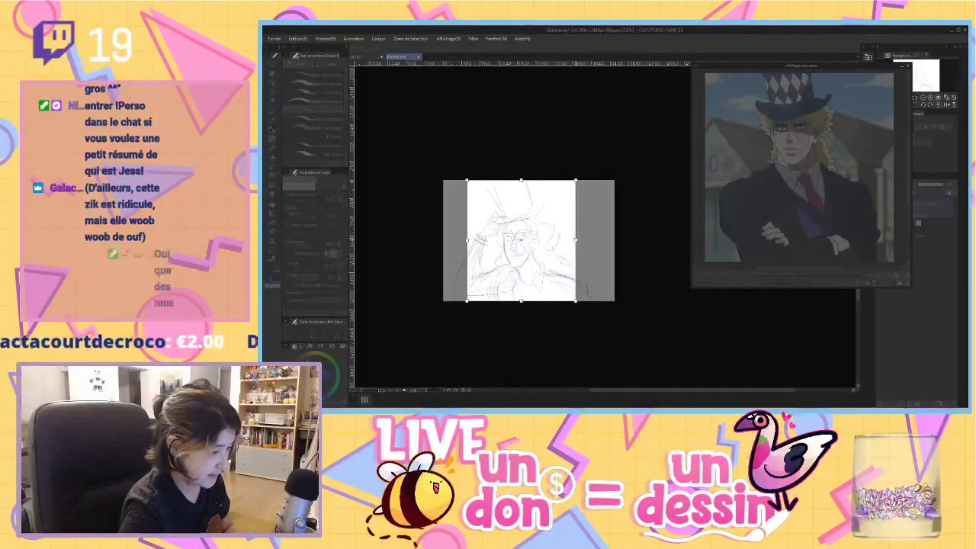
{"action": "left_click_drag", "start_coordinate": [521, 181], "coordinate": [531, 229]}
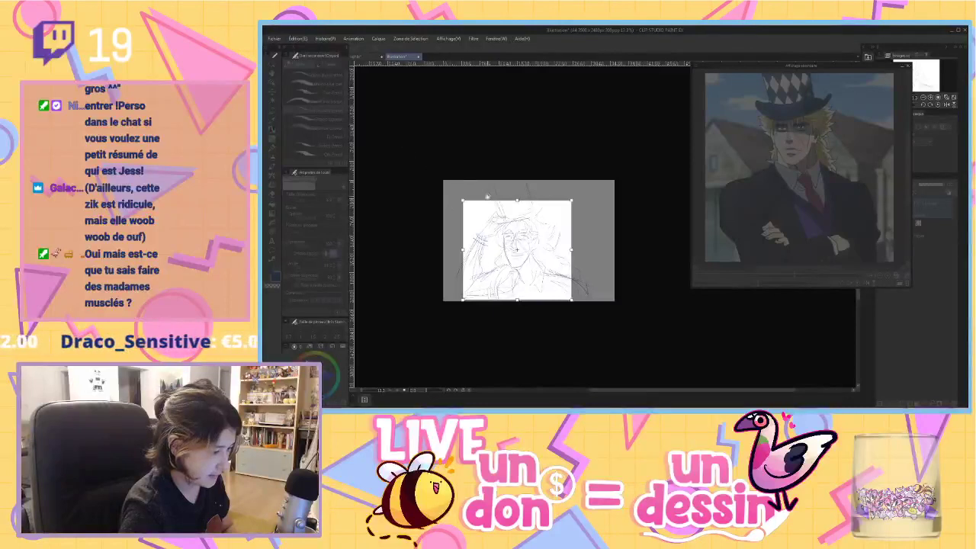
{"action": "key", "text": "Return"}
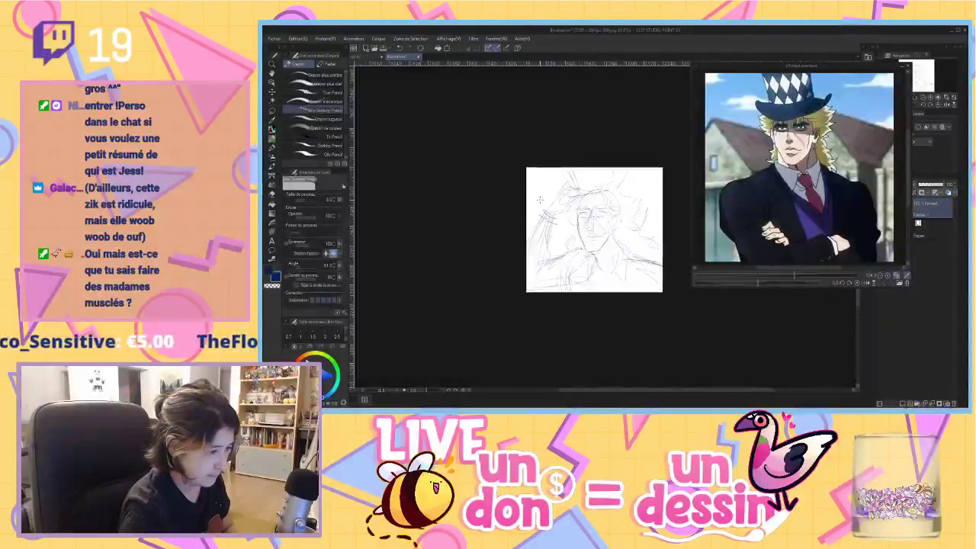
Rework the raised hand at the hat brim, erasing the rough lines and redrawing the fingers, knuckles and palm edge.
{"action": "scroll", "coordinate": [539, 199], "scroll_direction": "up", "scroll_amount": 5}
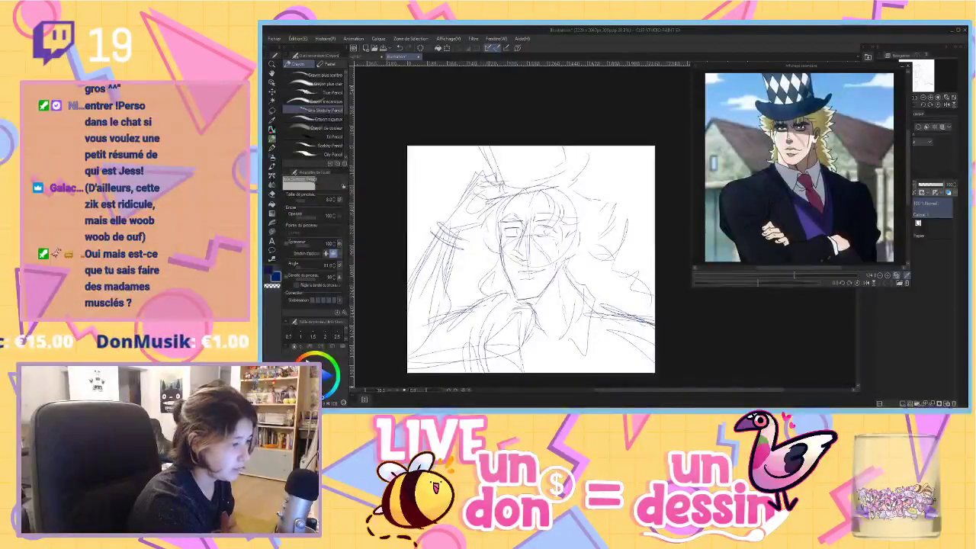
{"action": "mouse_move", "coordinate": [481, 188]}
{"action": "left_mouse_down"}
{"action": "mouse_move", "coordinate": [502, 196]}
{"action": "mouse_move", "coordinate": [497, 209]}
{"action": "mouse_move", "coordinate": [497, 194]}
{"action": "mouse_move", "coordinate": [494, 206]}
{"action": "mouse_move", "coordinate": [453, 229]}
{"action": "left_mouse_up"}
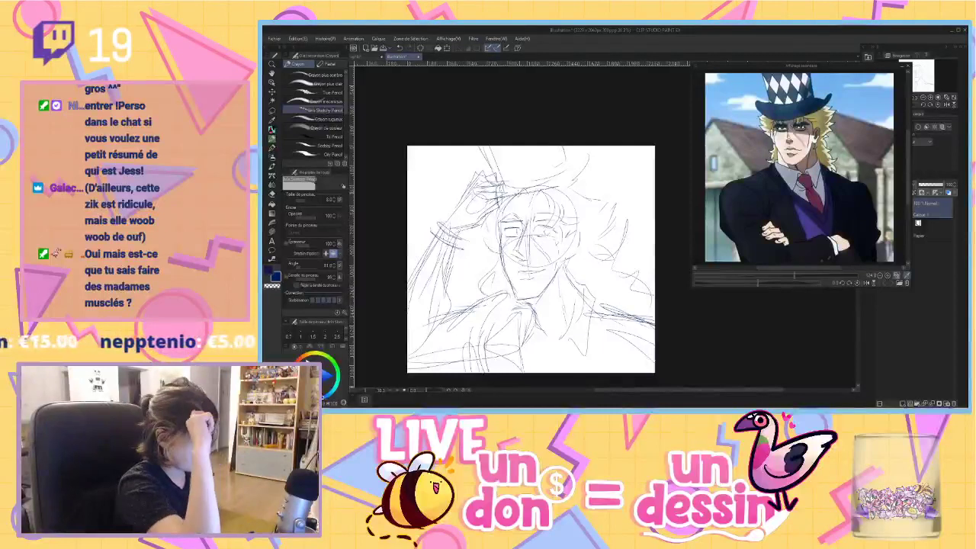
{"action": "mouse_move", "coordinate": [481, 185]}
{"action": "left_mouse_down"}
{"action": "mouse_move", "coordinate": [481, 219]}
{"action": "mouse_move", "coordinate": [498, 216]}
{"action": "left_mouse_up"}
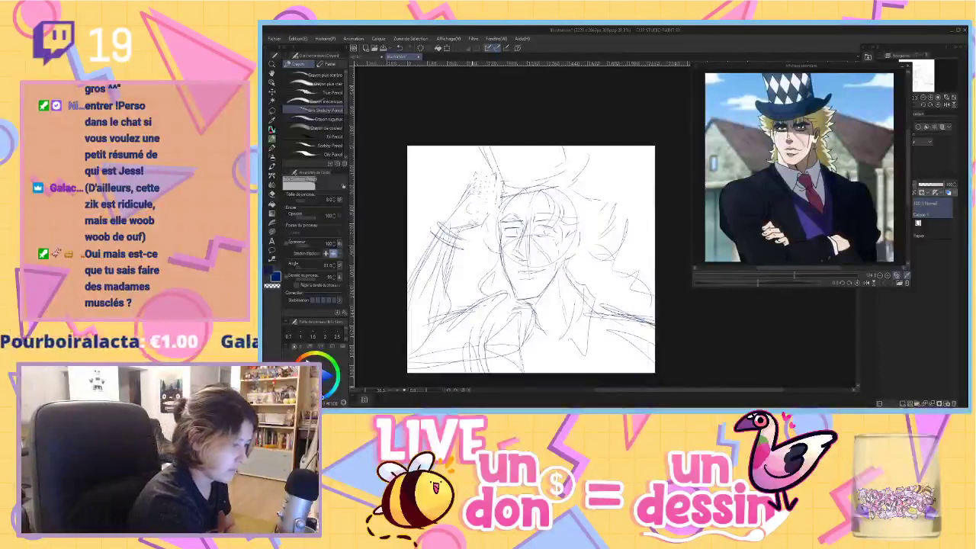
{"action": "mouse_move", "coordinate": [461, 202]}
{"action": "left_mouse_down"}
{"action": "mouse_move", "coordinate": [480, 178]}
{"action": "mouse_move", "coordinate": [505, 187]}
{"action": "mouse_move", "coordinate": [480, 228]}
{"action": "left_mouse_up"}
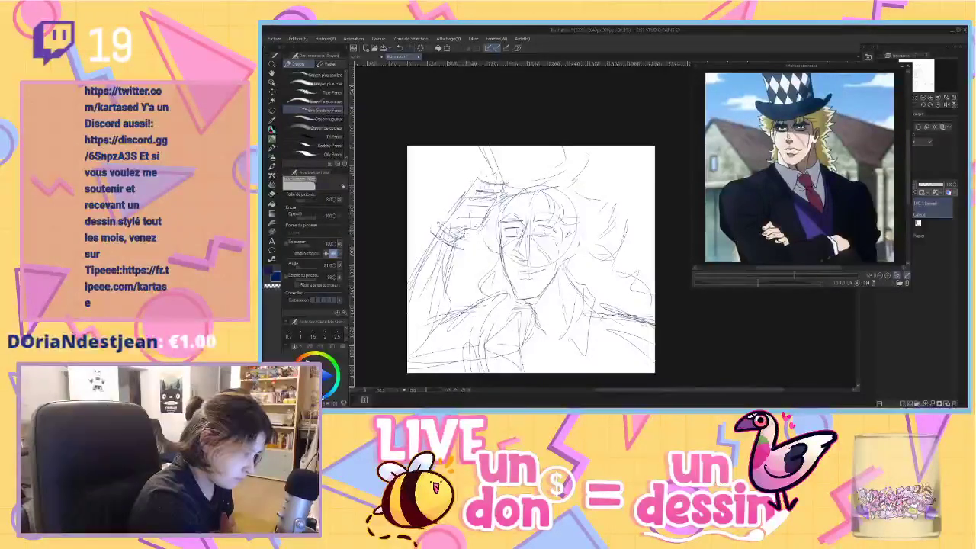
{"action": "mouse_move", "coordinate": [440, 222]}
{"action": "left_mouse_down"}
{"action": "mouse_move", "coordinate": [453, 257]}
{"action": "mouse_move", "coordinate": [461, 242]}
{"action": "left_mouse_up"}
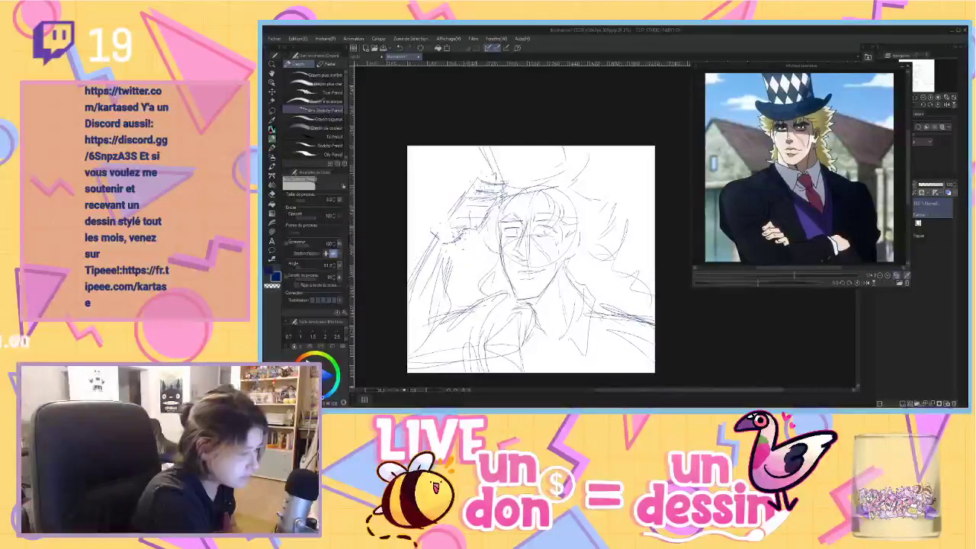
{"action": "mouse_move", "coordinate": [456, 228]}
{"action": "left_mouse_down"}
{"action": "mouse_move", "coordinate": [467, 236]}
{"action": "mouse_move", "coordinate": [482, 219]}
{"action": "mouse_move", "coordinate": [462, 230]}
{"action": "mouse_move", "coordinate": [478, 204]}
{"action": "mouse_move", "coordinate": [497, 196]}
{"action": "left_mouse_up"}
{"action": "left_click_drag", "start_coordinate": [480, 224], "coordinate": [490, 206]}
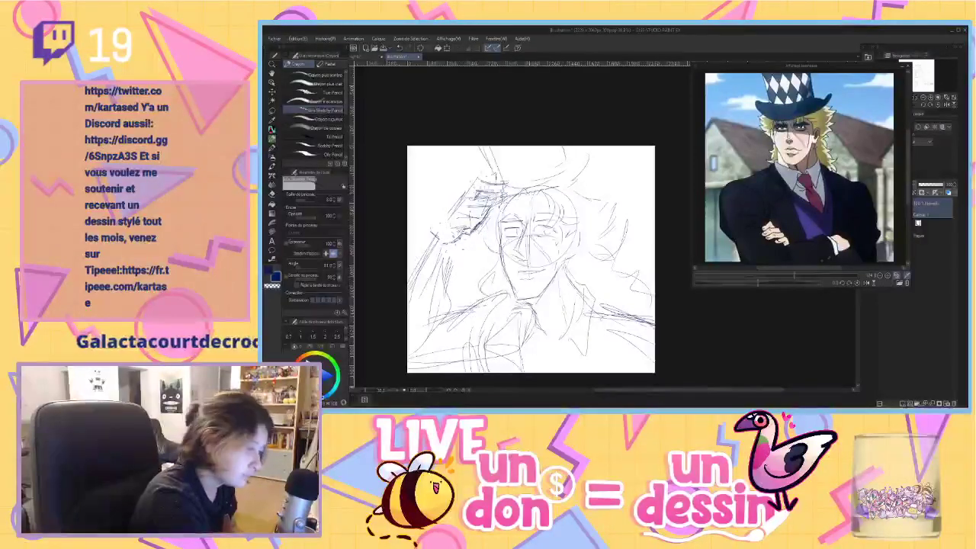
{"action": "mouse_move", "coordinate": [506, 199]}
{"action": "left_mouse_down"}
{"action": "mouse_move", "coordinate": [484, 221]}
{"action": "mouse_move", "coordinate": [488, 199]}
{"action": "left_mouse_up"}
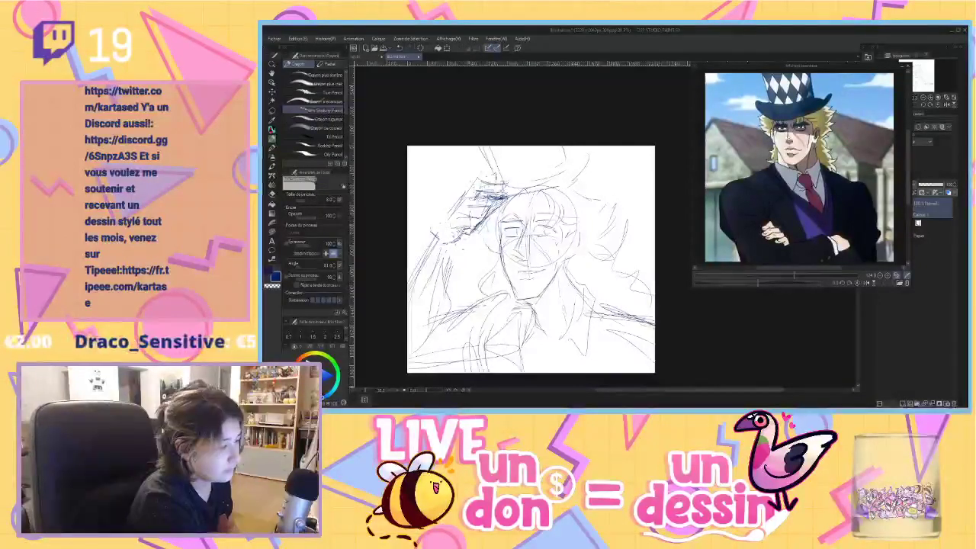
Redraw the sleeve cuff below the raised wrist and reinforce both contours of the forearm.
{"action": "left_click_drag", "start_coordinate": [424, 239], "coordinate": [451, 256]}
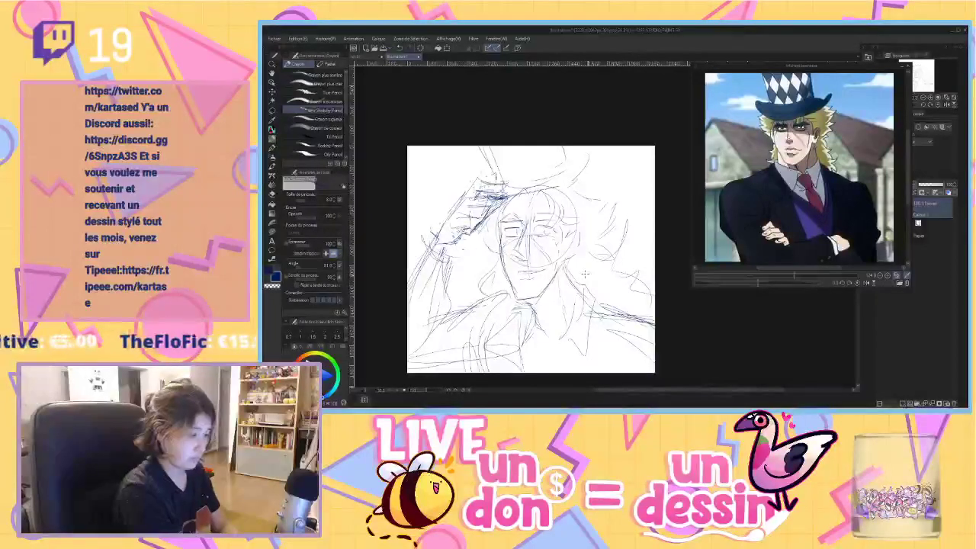
{"action": "left_click_drag", "start_coordinate": [421, 239], "coordinate": [410, 274]}
{"action": "left_click_drag", "start_coordinate": [438, 257], "coordinate": [445, 291]}
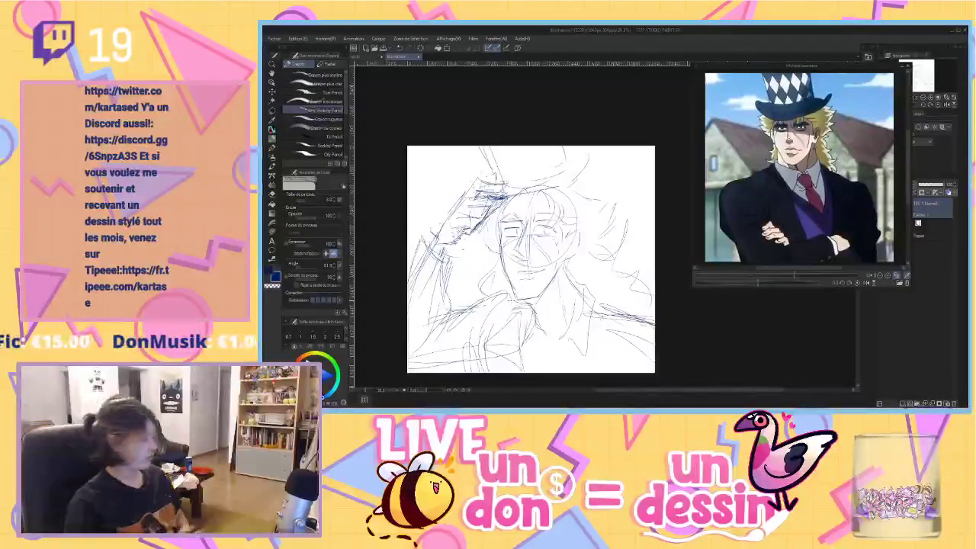
Fade the sketch layer to an opacity of about 25%.
{"action": "left_click", "coordinate": [929, 187]}
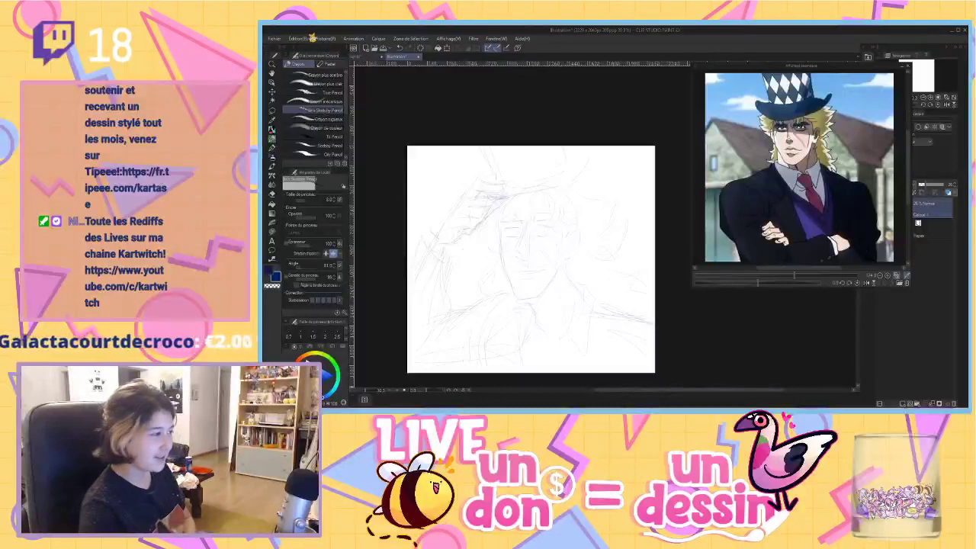
{"action": "scroll", "coordinate": [442, 131], "scroll_direction": "down", "scroll_amount": 5}
{"action": "scroll", "coordinate": [432, 182], "scroll_direction": "up", "scroll_amount": 1}
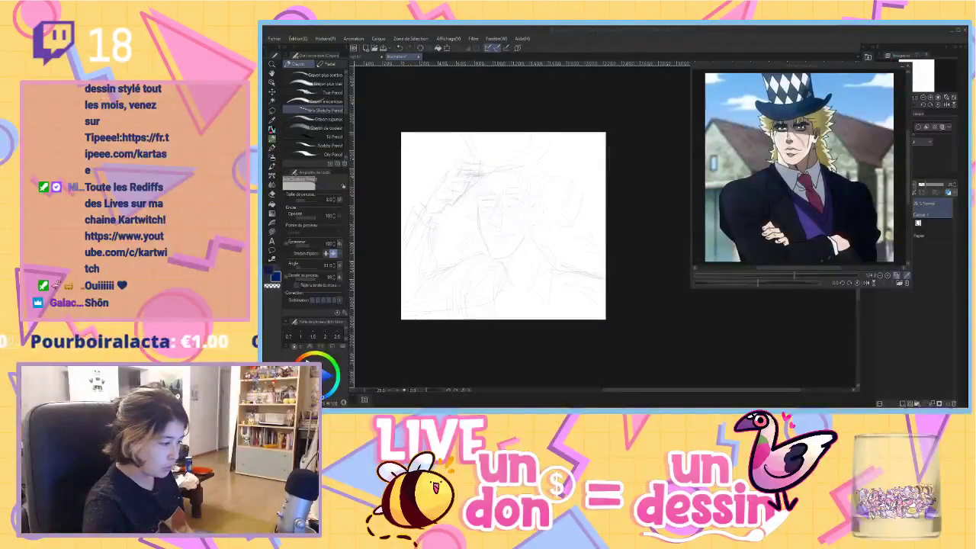
{"action": "left_click", "coordinate": [396, 136]}
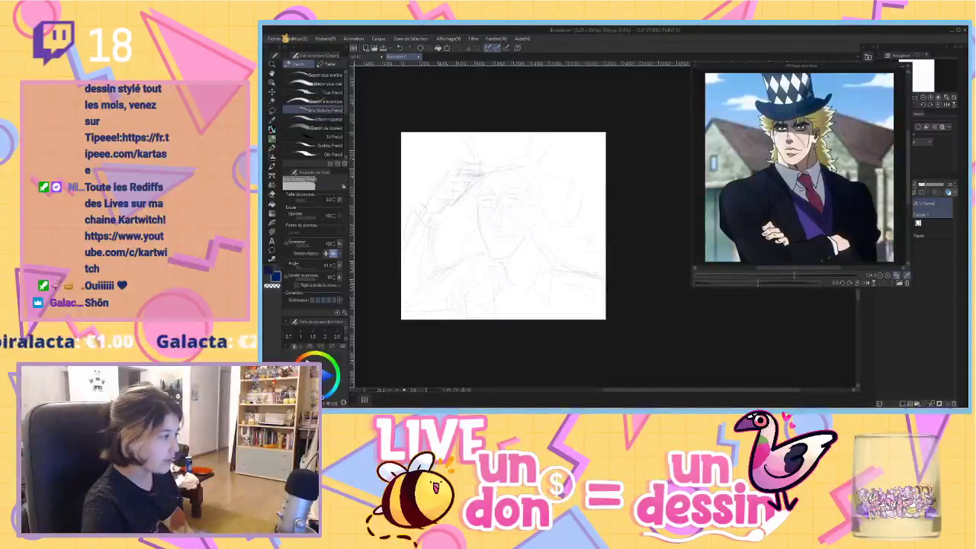
Open the "ref juillet 2021" image from the Shawn folder and examine the shark character's full-body and bust drawings.
{"action": "left_click", "coordinate": [278, 40]}
{"action": "left_click", "coordinate": [304, 69]}
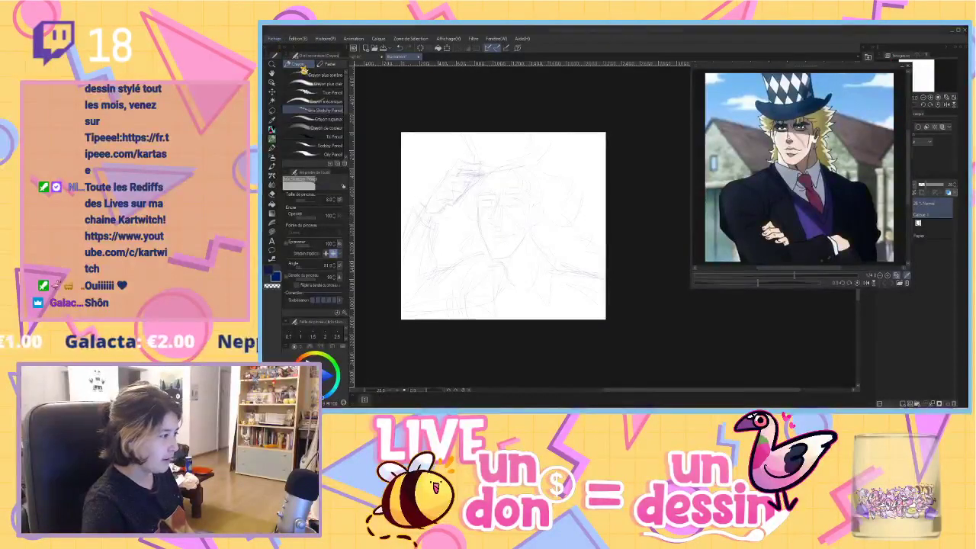
{"action": "left_click", "coordinate": [308, 81]}
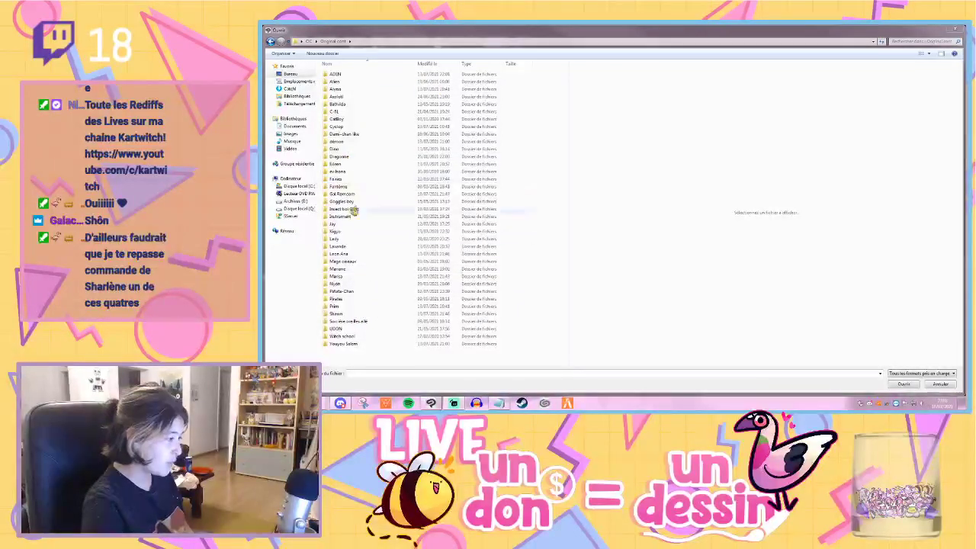
{"action": "double_click", "coordinate": [347, 314]}
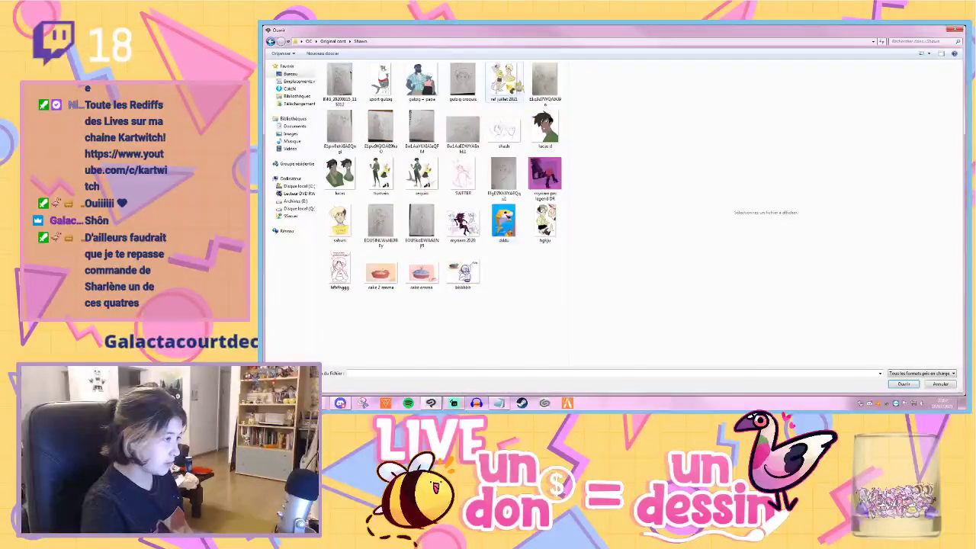
{"action": "left_click", "coordinate": [505, 84]}
{"action": "double_click", "coordinate": [505, 84]}
{"action": "scroll", "coordinate": [549, 135], "scroll_direction": "down", "scroll_amount": 4}
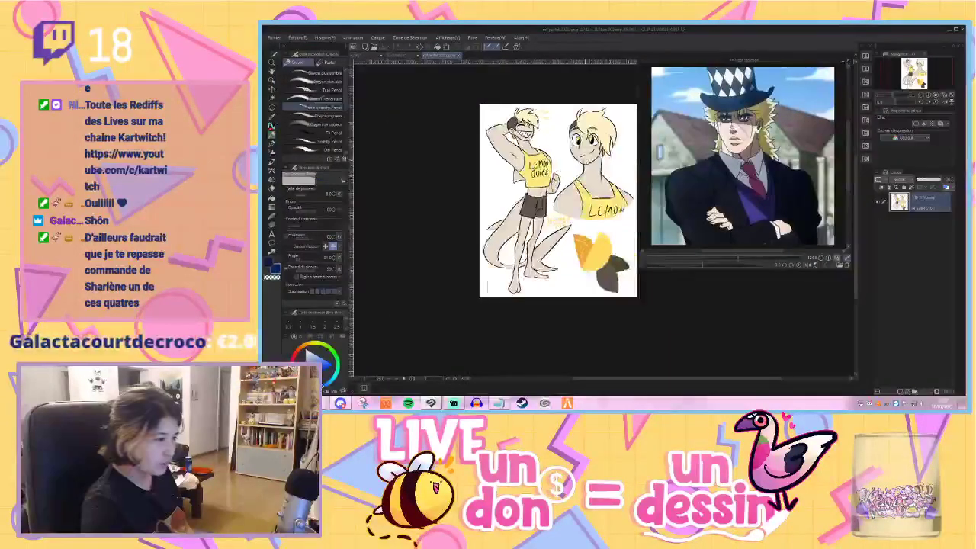
{"action": "scroll", "coordinate": [549, 135], "scroll_direction": "up", "scroll_amount": 3}
{"action": "scroll", "coordinate": [549, 135], "scroll_direction": "up", "scroll_amount": 4}
{"action": "scroll", "coordinate": [549, 135], "scroll_direction": "down", "scroll_amount": 5}
{"action": "scroll", "coordinate": [573, 152], "scroll_direction": "up", "scroll_amount": 2}
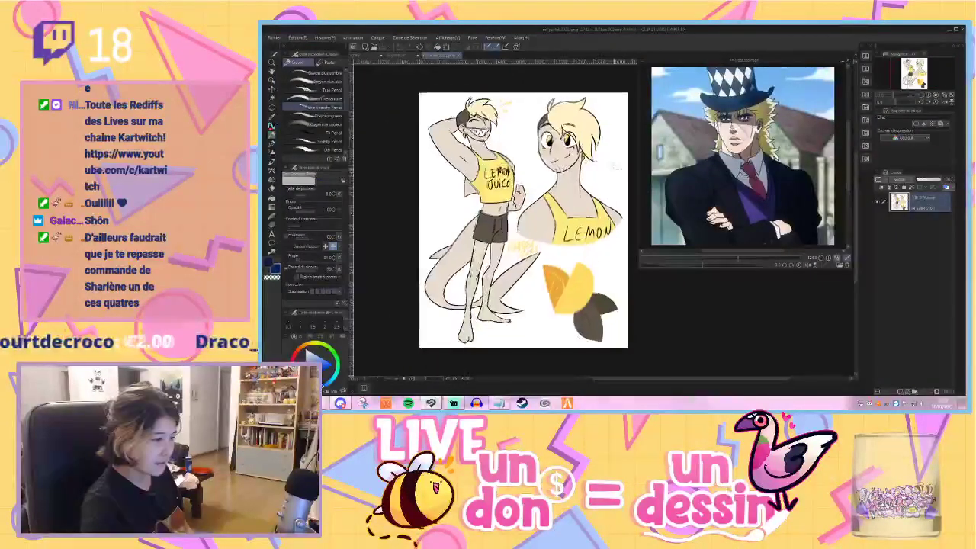
{"action": "scroll", "coordinate": [513, 225], "scroll_direction": "up", "scroll_amount": 1}
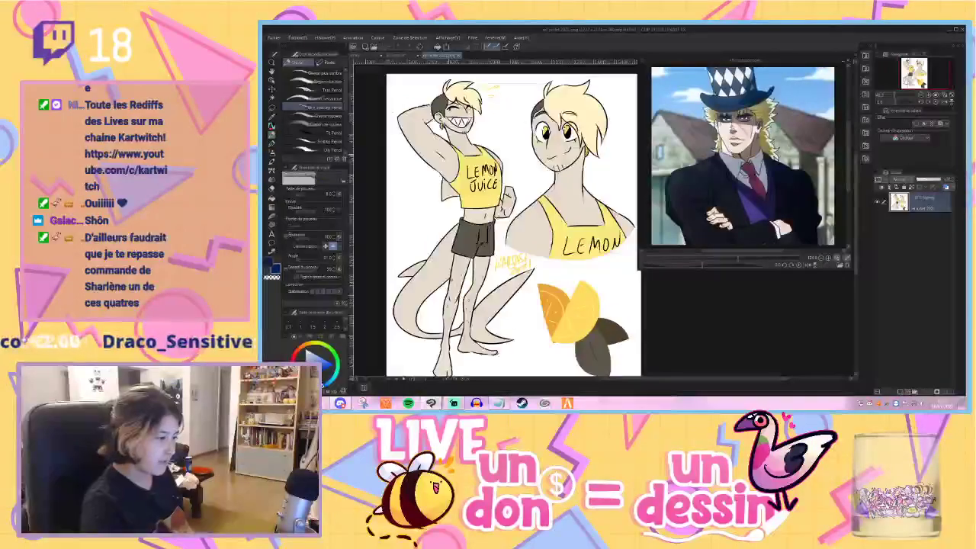
Open the greyscale illustration of the flexing muscular woman from the Eileen folder and view it alongside the shark character reference.
{"action": "left_click", "coordinate": [274, 37]}
{"action": "left_click", "coordinate": [290, 64]}
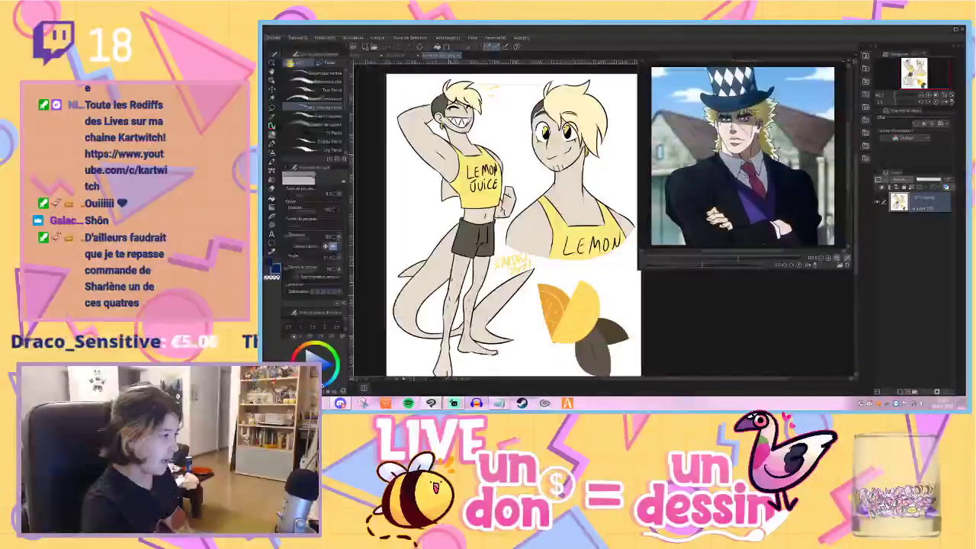
{"action": "left_click", "coordinate": [333, 42]}
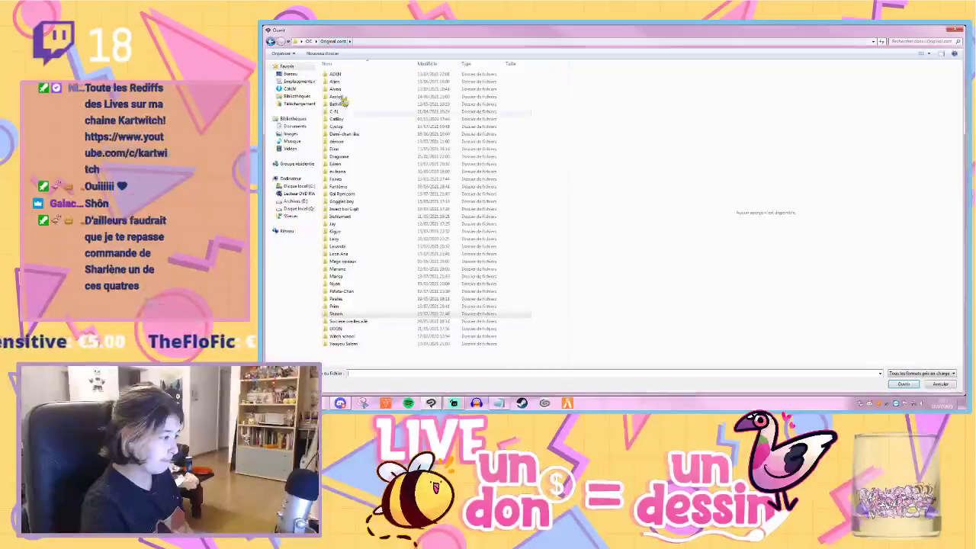
{"action": "double_click", "coordinate": [345, 166]}
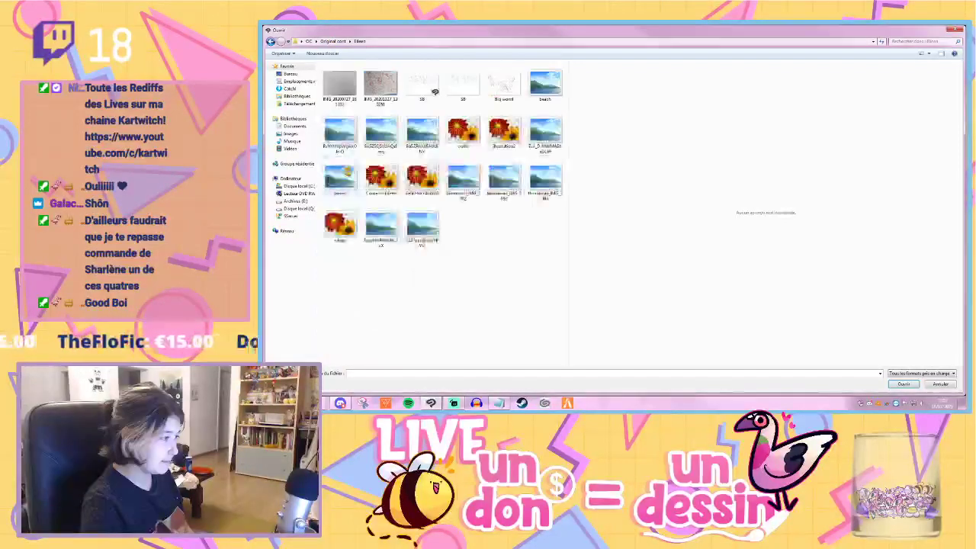
{"action": "left_click", "coordinate": [520, 135]}
{"action": "double_click", "coordinate": [520, 136]}
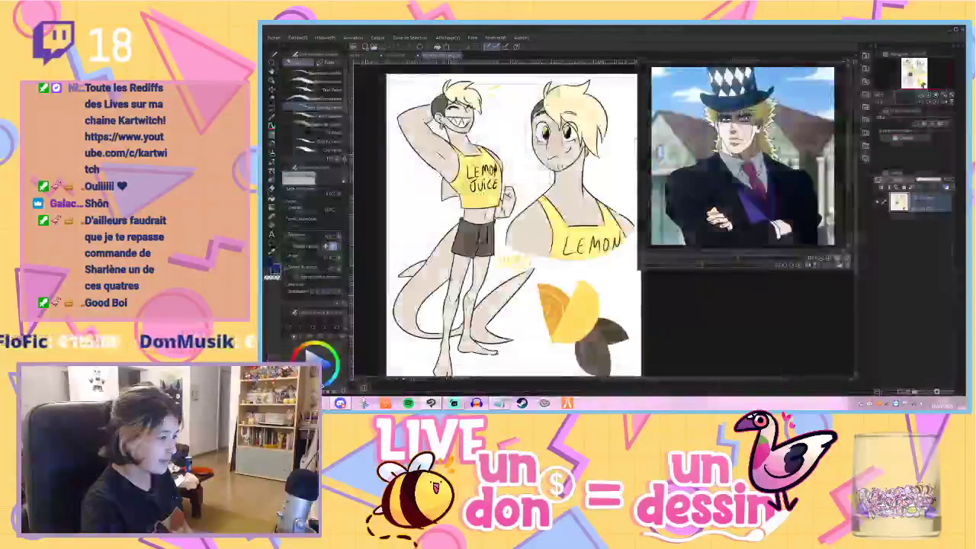
{"action": "scroll", "coordinate": [472, 217], "scroll_direction": "down", "scroll_amount": 1}
{"action": "scroll", "coordinate": [471, 217], "scroll_direction": "up", "scroll_amount": 2}
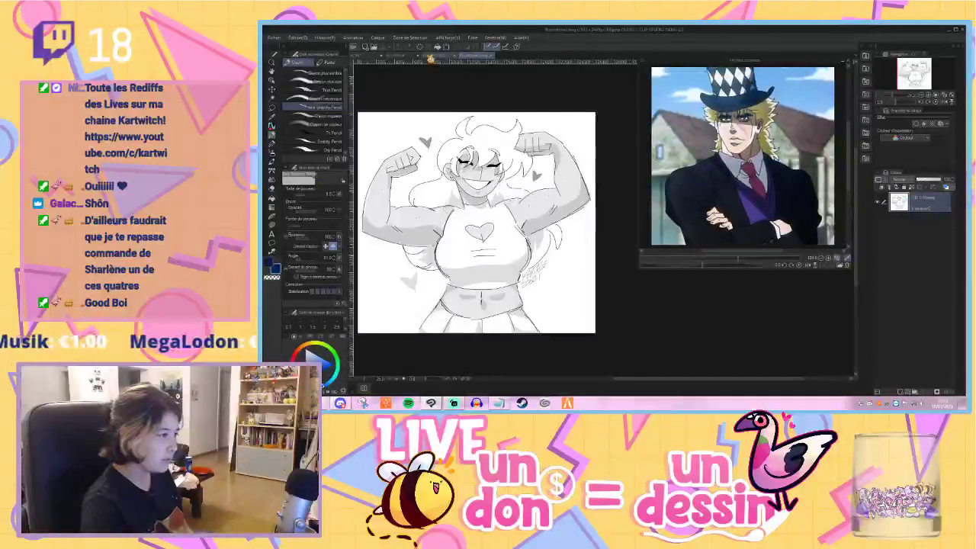
{"action": "left_click", "coordinate": [433, 57]}
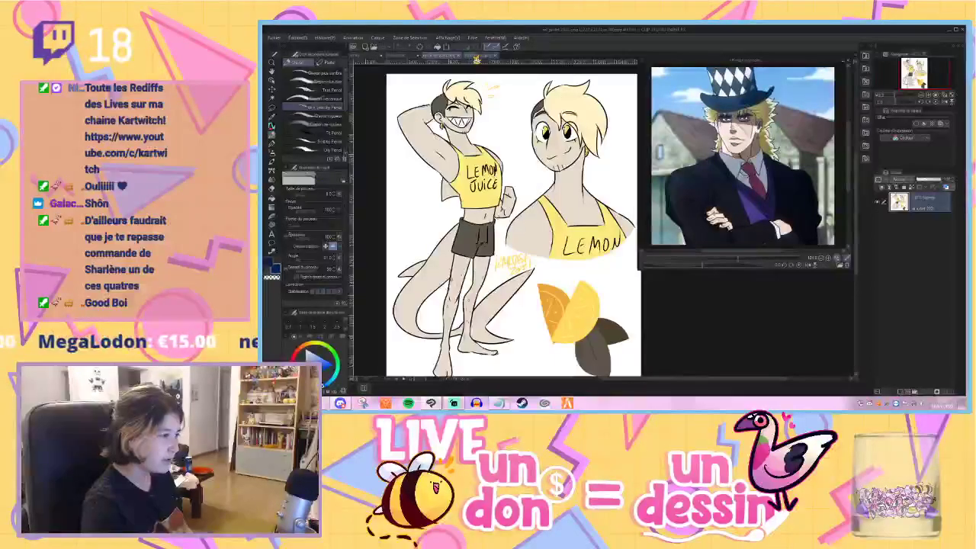
{"action": "left_click", "coordinate": [477, 55]}
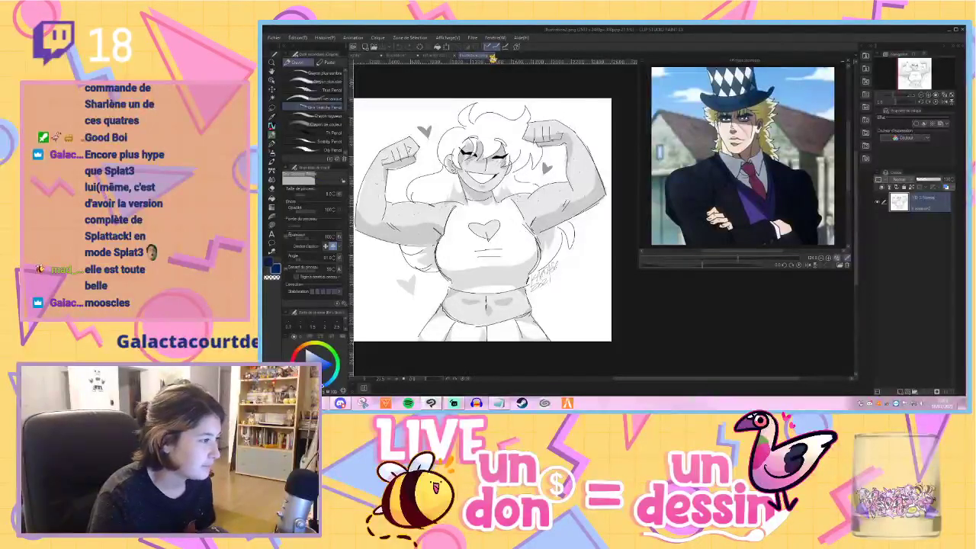
Close both opened character images and add a new layer above the faded portrait sketch.
{"action": "left_click", "coordinate": [465, 56]}
{"action": "left_click", "coordinate": [404, 56]}
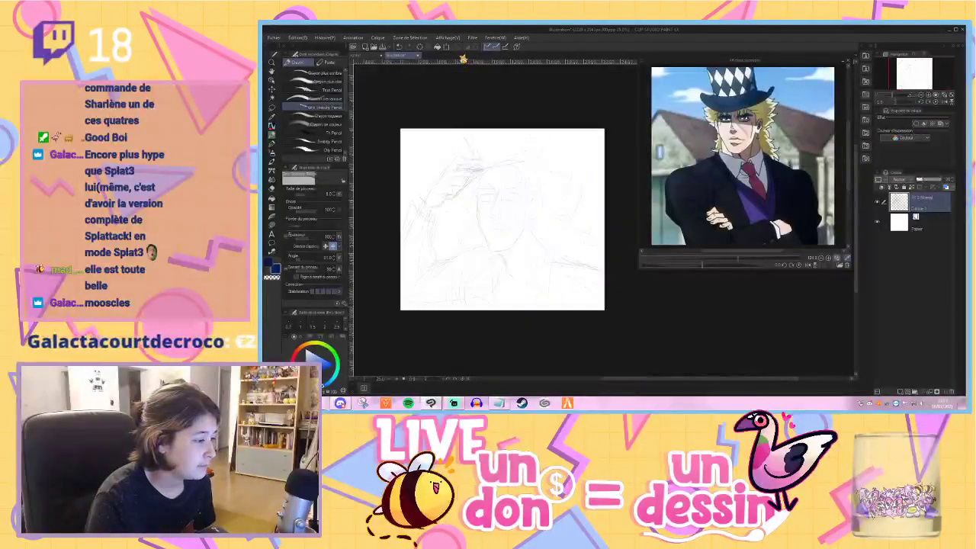
{"action": "left_click", "coordinate": [899, 393]}
{"action": "scroll", "coordinate": [493, 198], "scroll_direction": "up", "scroll_amount": 1}
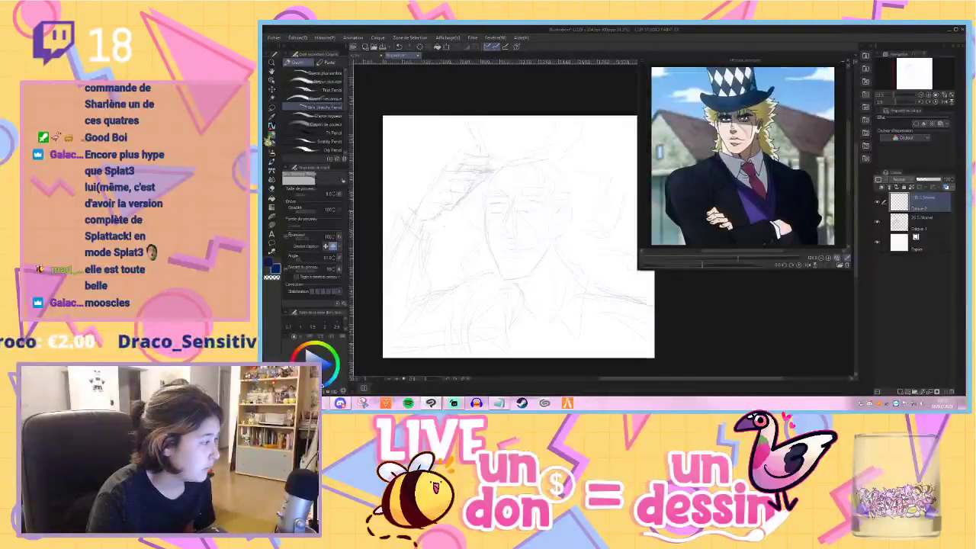
Ink the nose's bridge, tip and underside with a pen on the new layer, fading the sketch layer to about 15%.
{"action": "left_click", "coordinate": [271, 142]}
{"action": "scroll", "coordinate": [467, 165], "scroll_direction": "down", "scroll_amount": 1}
{"action": "scroll", "coordinate": [487, 176], "scroll_direction": "up", "scroll_amount": 1}
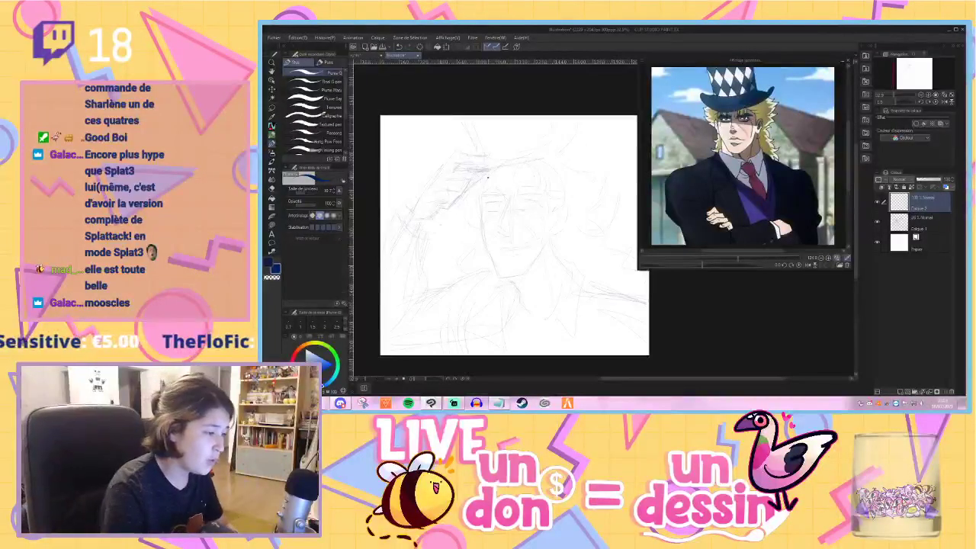
{"action": "left_click_drag", "start_coordinate": [505, 201], "coordinate": [506, 205]}
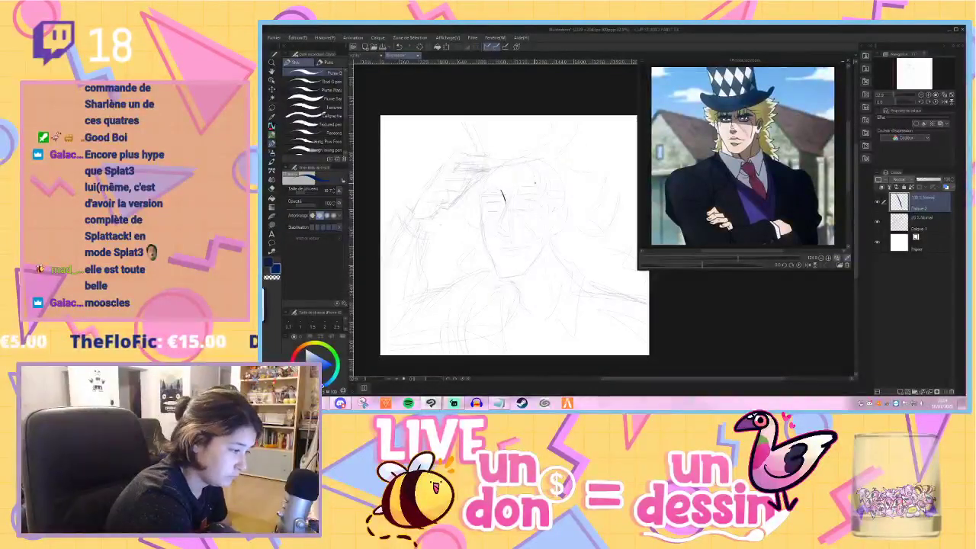
{"action": "left_click", "coordinate": [920, 217]}
{"action": "left_click", "coordinate": [921, 180]}
{"action": "left_click", "coordinate": [917, 200]}
{"action": "left_click_drag", "start_coordinate": [505, 203], "coordinate": [503, 235]}
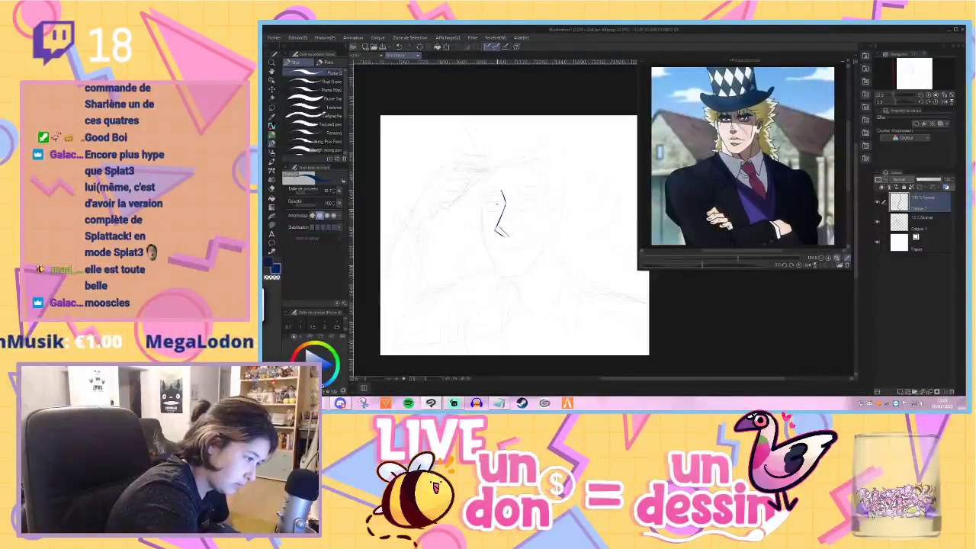
{"action": "left_click_drag", "start_coordinate": [506, 202], "coordinate": [499, 229]}
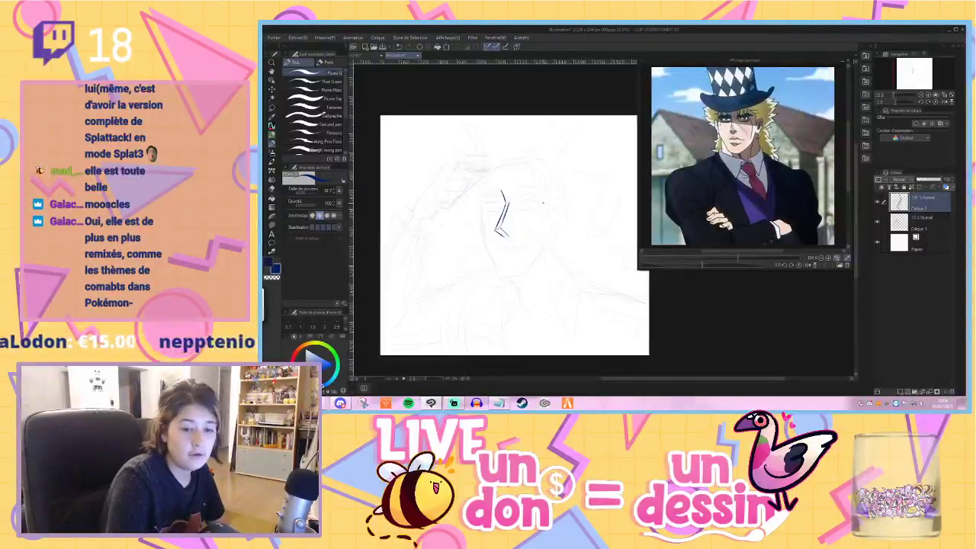
Ink the jagged scar running from beside the nose down the cheek, and the slightly smiling mouth line.
{"action": "scroll", "coordinate": [536, 206], "scroll_direction": "up", "scroll_amount": 4}
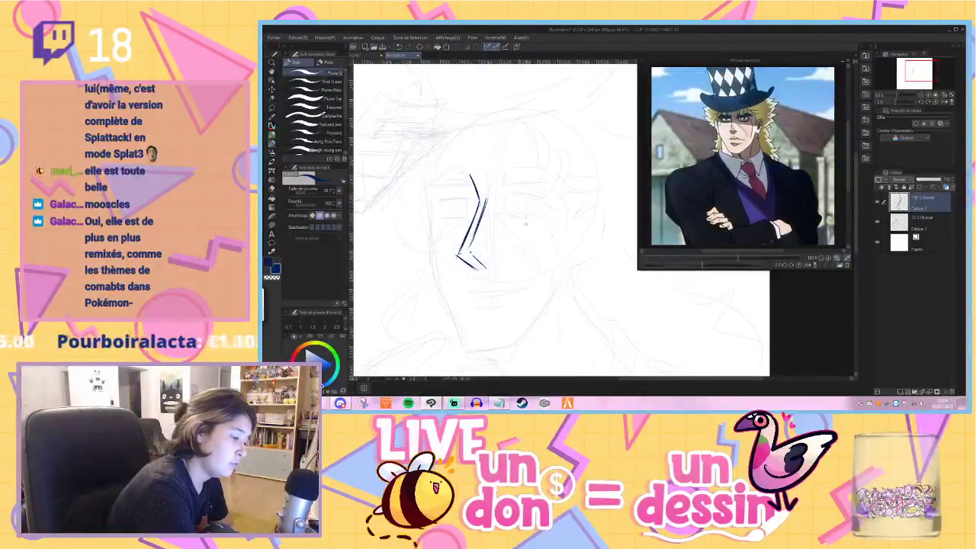
{"action": "left_click_drag", "start_coordinate": [492, 230], "coordinate": [496, 252]}
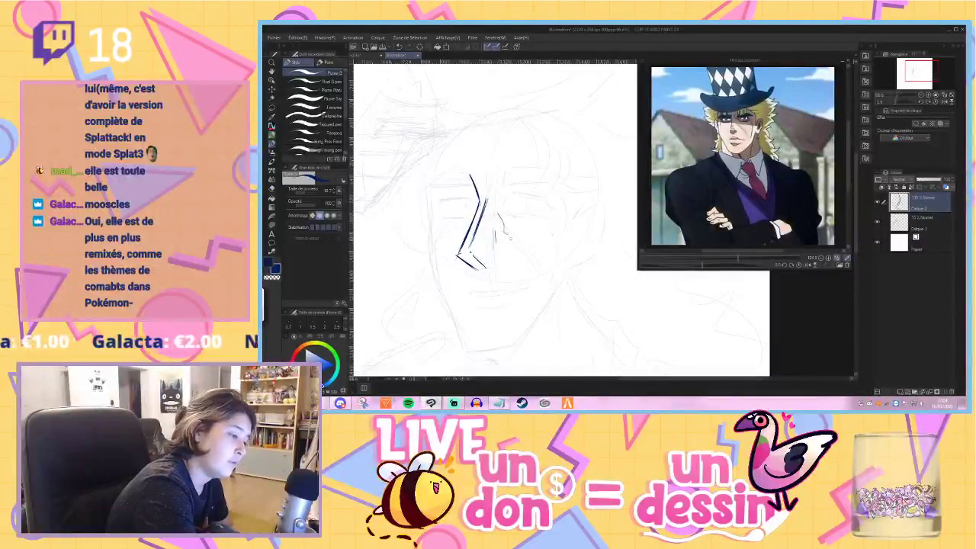
{"action": "left_click_drag", "start_coordinate": [508, 231], "coordinate": [526, 252]}
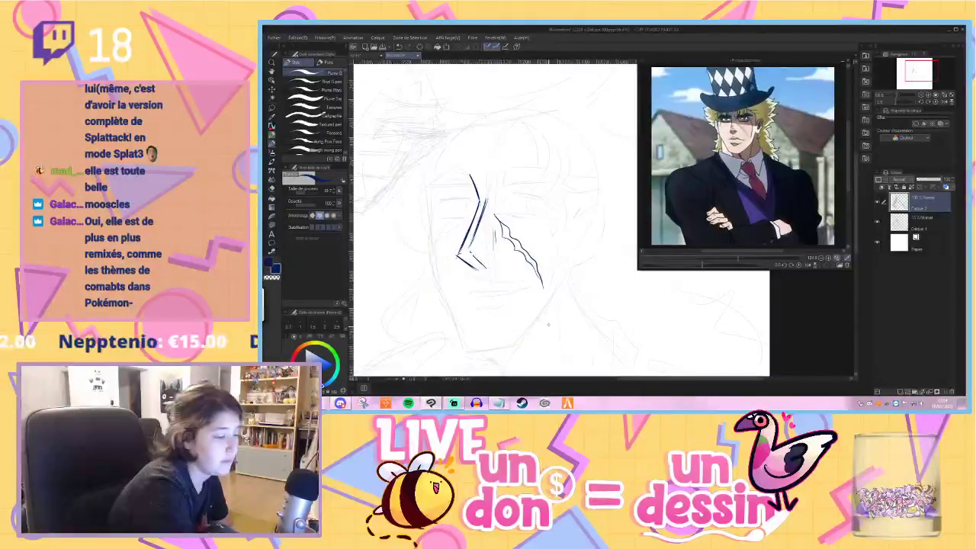
{"action": "left_click_drag", "start_coordinate": [471, 295], "coordinate": [514, 291]}
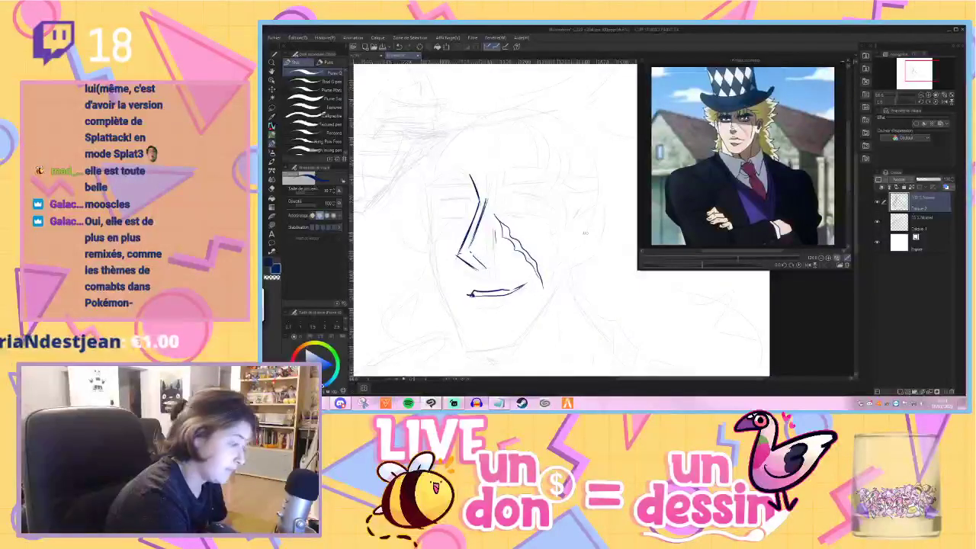
Ink the short lip lines above and below the mouth, plus the left face contour and the cheek lines under the eyes.
{"action": "mouse_move", "coordinate": [482, 279]}
{"action": "left_mouse_down"}
{"action": "mouse_move", "coordinate": [476, 309]}
{"action": "mouse_move", "coordinate": [503, 305]}
{"action": "left_mouse_up"}
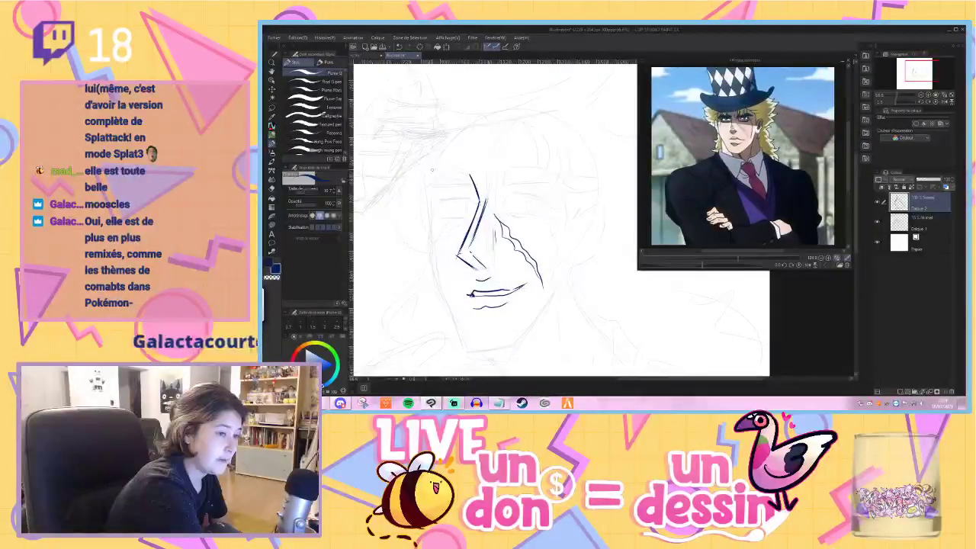
{"action": "mouse_move", "coordinate": [432, 186]}
{"action": "left_mouse_down"}
{"action": "mouse_move", "coordinate": [433, 266]}
{"action": "mouse_move", "coordinate": [464, 347]}
{"action": "left_mouse_up"}
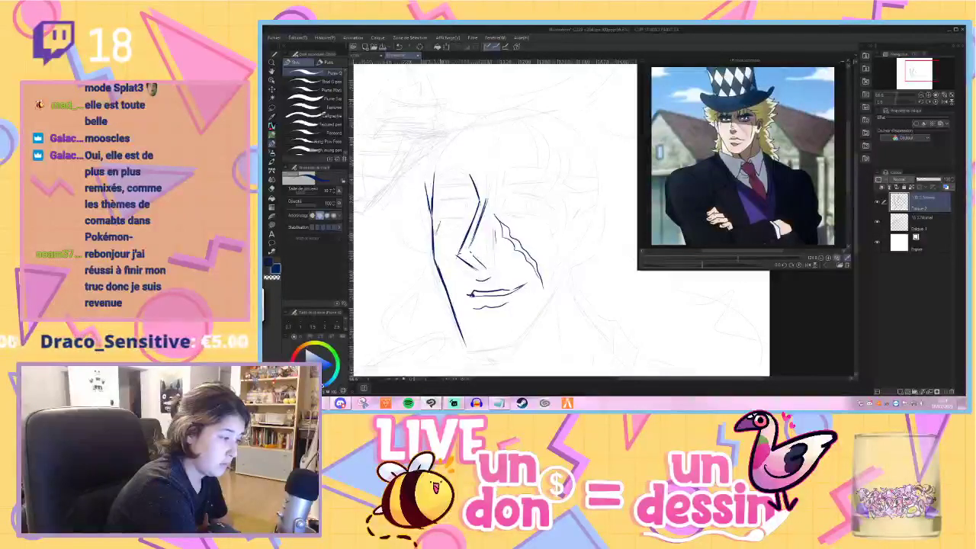
{"action": "left_click_drag", "start_coordinate": [546, 222], "coordinate": [558, 257]}
{"action": "key", "text": "ctrl+z"}
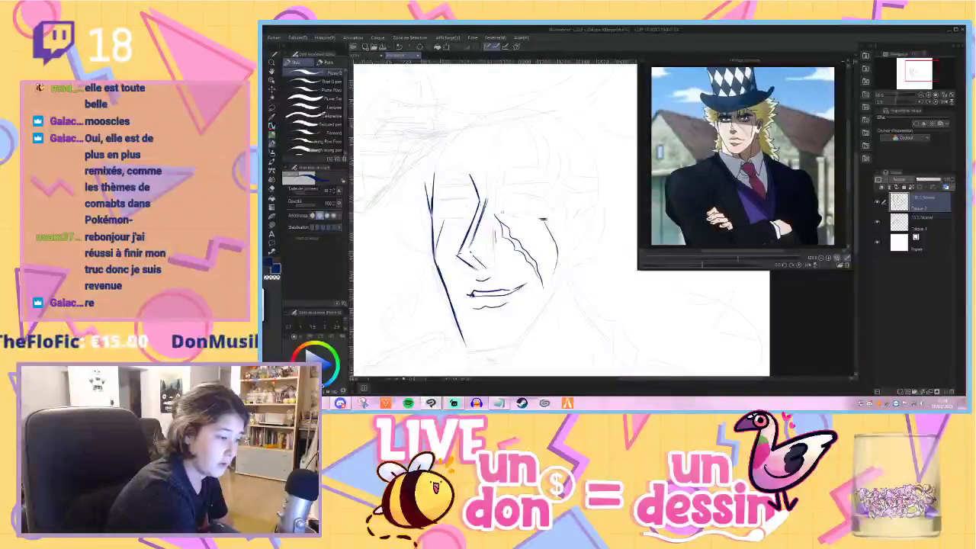
Ink both eyes with upper lids, irises, filled pupils and doubled lower lid lines.
{"action": "mouse_move", "coordinate": [502, 213]}
{"action": "left_mouse_down"}
{"action": "mouse_move", "coordinate": [525, 217]}
{"action": "mouse_move", "coordinate": [534, 207]}
{"action": "mouse_move", "coordinate": [502, 205]}
{"action": "mouse_move", "coordinate": [556, 207]}
{"action": "left_mouse_up"}
{"action": "mouse_move", "coordinate": [438, 201]}
{"action": "left_mouse_down"}
{"action": "mouse_move", "coordinate": [439, 210]}
{"action": "mouse_move", "coordinate": [470, 197]}
{"action": "mouse_move", "coordinate": [479, 206]}
{"action": "left_mouse_up"}
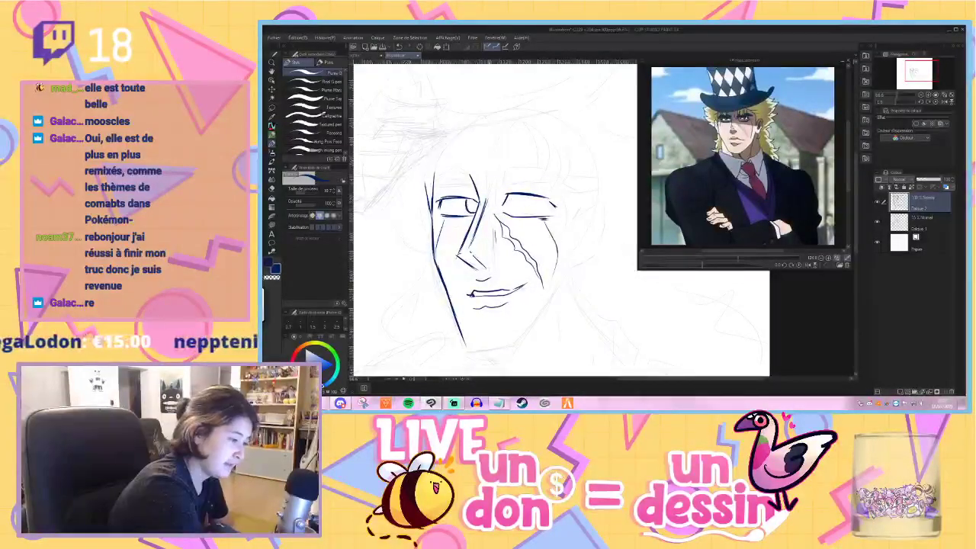
{"action": "left_click_drag", "start_coordinate": [528, 199], "coordinate": [540, 215]}
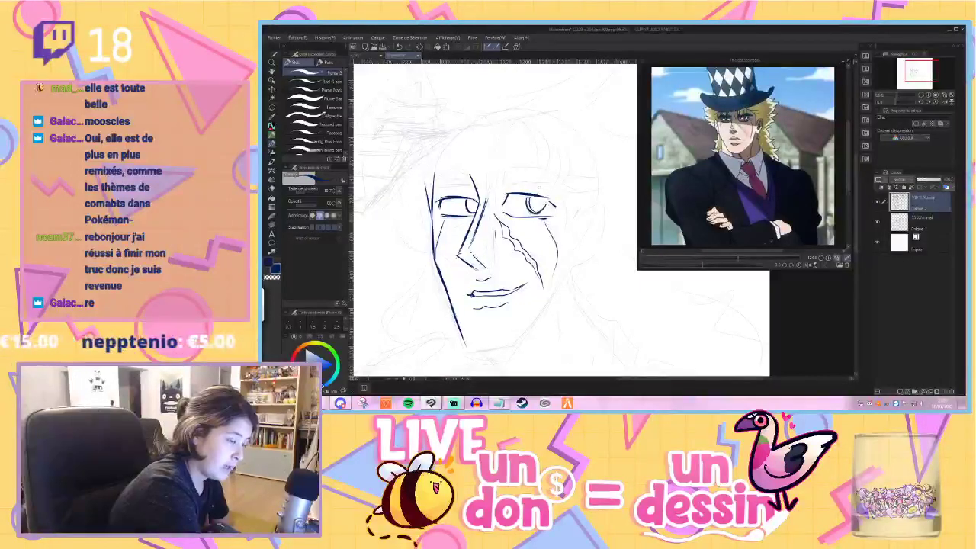
{"action": "left_click_drag", "start_coordinate": [502, 214], "coordinate": [549, 223]}
{"action": "left_click_drag", "start_coordinate": [445, 219], "coordinate": [478, 221]}
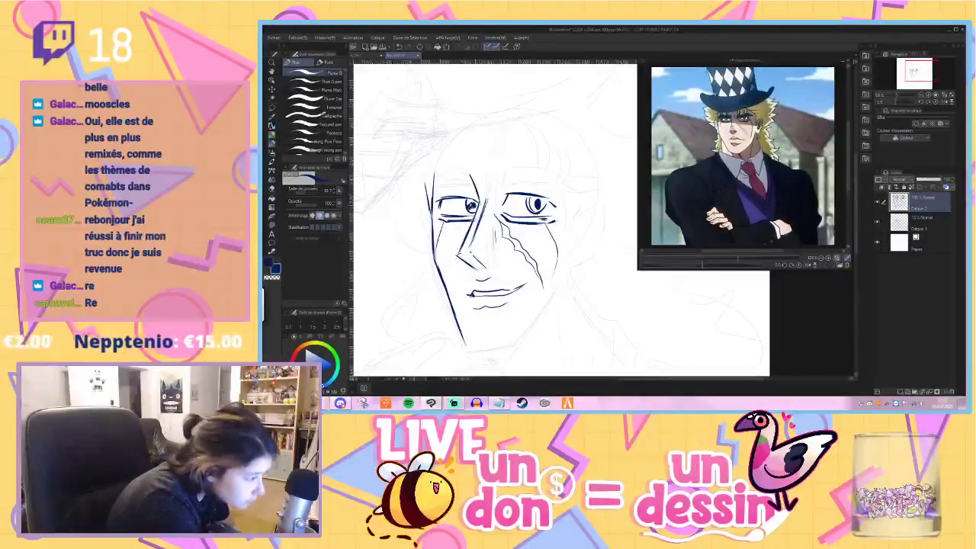
{"action": "left_click_drag", "start_coordinate": [527, 199], "coordinate": [534, 209]}
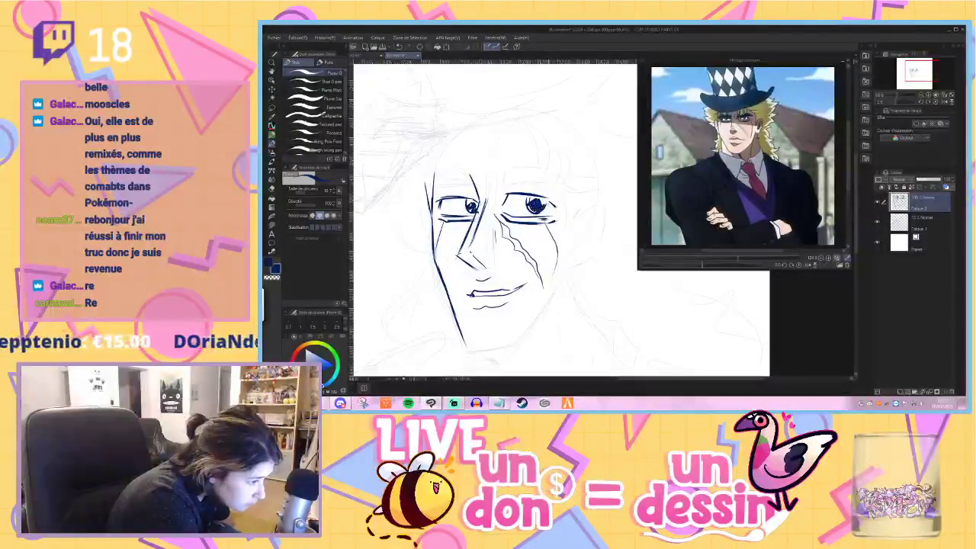
{"action": "left_click_drag", "start_coordinate": [471, 203], "coordinate": [476, 207]}
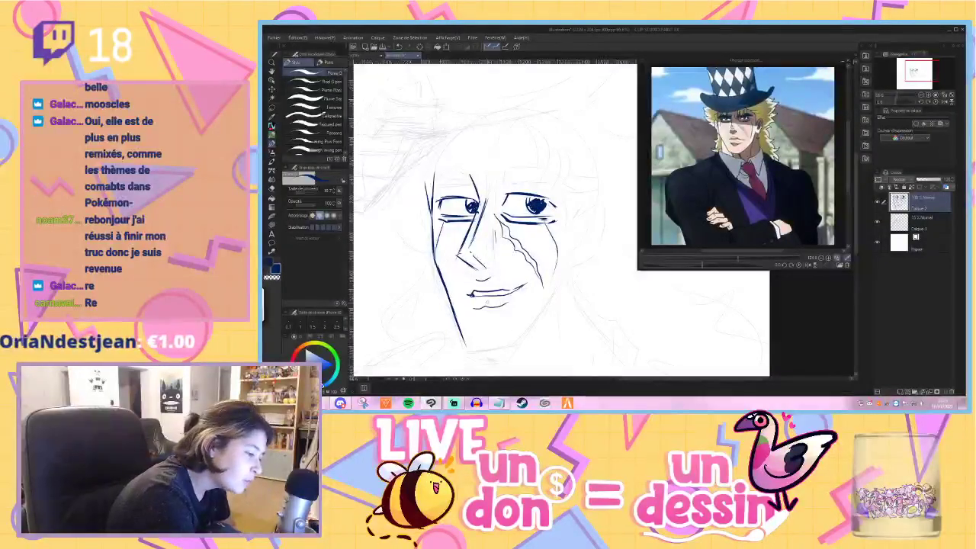
{"action": "left_click_drag", "start_coordinate": [493, 350], "coordinate": [529, 328]}
{"action": "mouse_move", "coordinate": [489, 353]}
{"action": "left_mouse_down"}
{"action": "mouse_move", "coordinate": [563, 291]}
{"action": "mouse_move", "coordinate": [566, 269]}
{"action": "mouse_move", "coordinate": [540, 321]}
{"action": "left_mouse_up"}
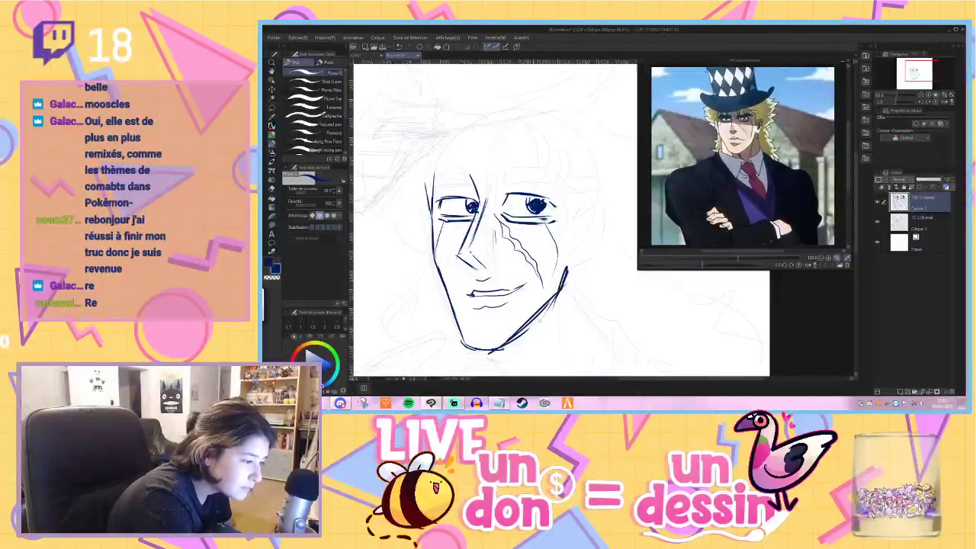
{"action": "key", "text": "ctrl+z"}
{"action": "key", "text": "ctrl+z"}
{"action": "key", "text": "ctrl+z"}
{"action": "mouse_move", "coordinate": [468, 349]}
{"action": "left_mouse_down"}
{"action": "mouse_move", "coordinate": [502, 347]}
{"action": "mouse_move", "coordinate": [547, 301]}
{"action": "mouse_move", "coordinate": [503, 353]}
{"action": "mouse_move", "coordinate": [512, 351]}
{"action": "mouse_move", "coordinate": [495, 352]}
{"action": "mouse_move", "coordinate": [538, 318]}
{"action": "left_mouse_up"}
{"action": "key", "text": "ctrl+z"}
{"action": "key", "text": "ctrl+z"}
{"action": "key", "text": "ctrl+z"}
{"action": "key", "text": "ctrl+z"}
{"action": "key", "text": "ctrl+z"}
{"action": "key", "text": "ctrl+z"}
{"action": "key", "text": "ctrl+z"}
{"action": "key", "text": "ctrl+z"}
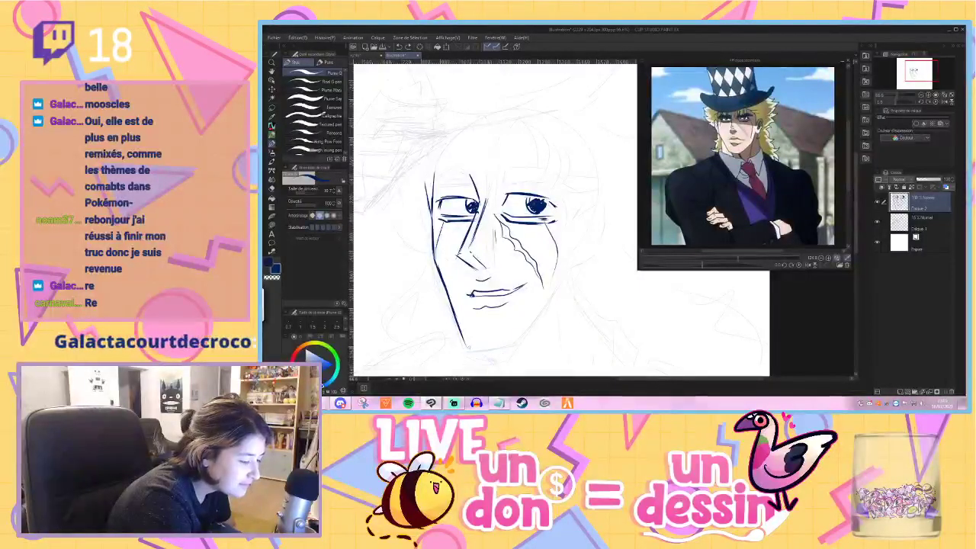
Ink the chin and angular jaw line, and the ear with its inner fold on the right side of the head.
{"action": "mouse_move", "coordinate": [500, 351]}
{"action": "left_mouse_down"}
{"action": "mouse_move", "coordinate": [543, 310]}
{"action": "mouse_move", "coordinate": [561, 273]}
{"action": "left_mouse_up"}
{"action": "mouse_move", "coordinate": [575, 218]}
{"action": "left_mouse_down"}
{"action": "mouse_move", "coordinate": [597, 201]}
{"action": "mouse_move", "coordinate": [601, 230]}
{"action": "mouse_move", "coordinate": [566, 267]}
{"action": "mouse_move", "coordinate": [591, 213]}
{"action": "left_mouse_up"}
{"action": "left_click_drag", "start_coordinate": [590, 213], "coordinate": [588, 232]}
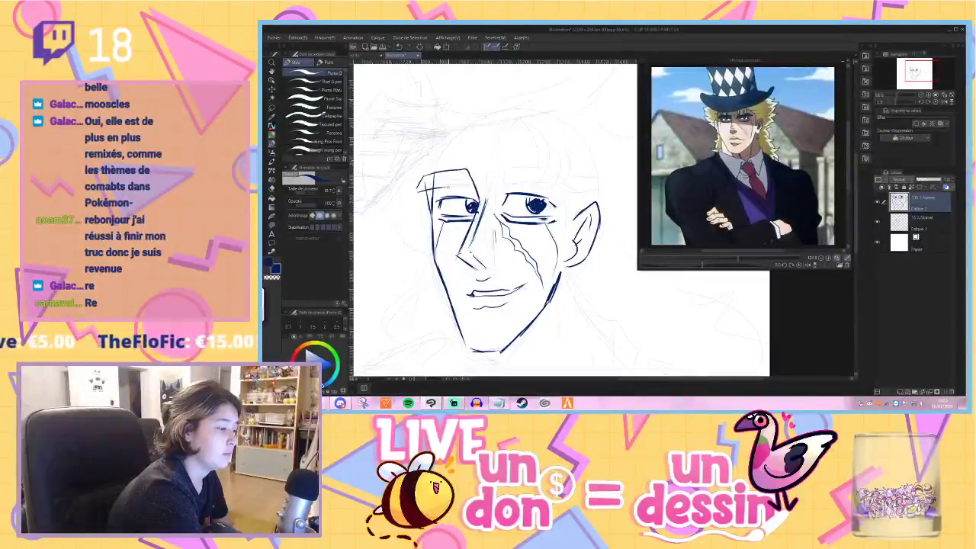
Outline both thick eyebrows above the eyes and fill them solid with the dark blue line colour.
{"action": "mouse_move", "coordinate": [471, 181]}
{"action": "left_mouse_down"}
{"action": "mouse_move", "coordinate": [461, 169]}
{"action": "mouse_move", "coordinate": [431, 187]}
{"action": "left_mouse_up"}
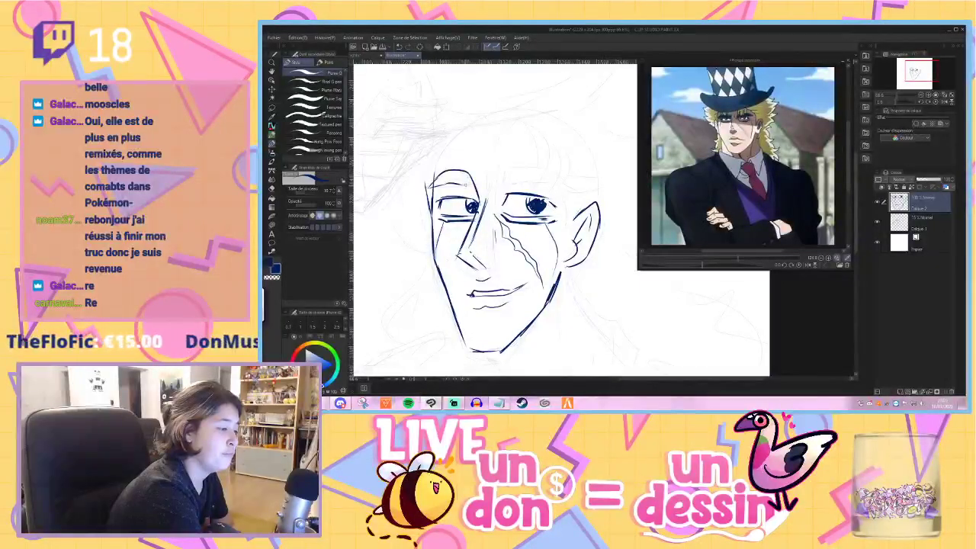
{"action": "left_click_drag", "start_coordinate": [505, 169], "coordinate": [501, 186]}
{"action": "mouse_move", "coordinate": [505, 184]}
{"action": "left_mouse_down"}
{"action": "mouse_move", "coordinate": [536, 179]}
{"action": "mouse_move", "coordinate": [528, 165]}
{"action": "mouse_move", "coordinate": [567, 178]}
{"action": "mouse_move", "coordinate": [526, 180]}
{"action": "left_mouse_up"}
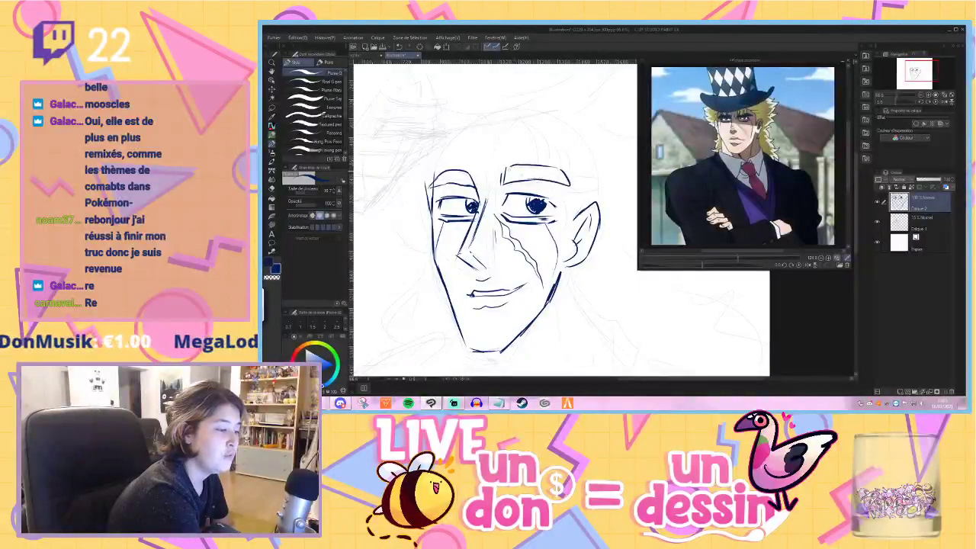
{"action": "key", "text": "g"}
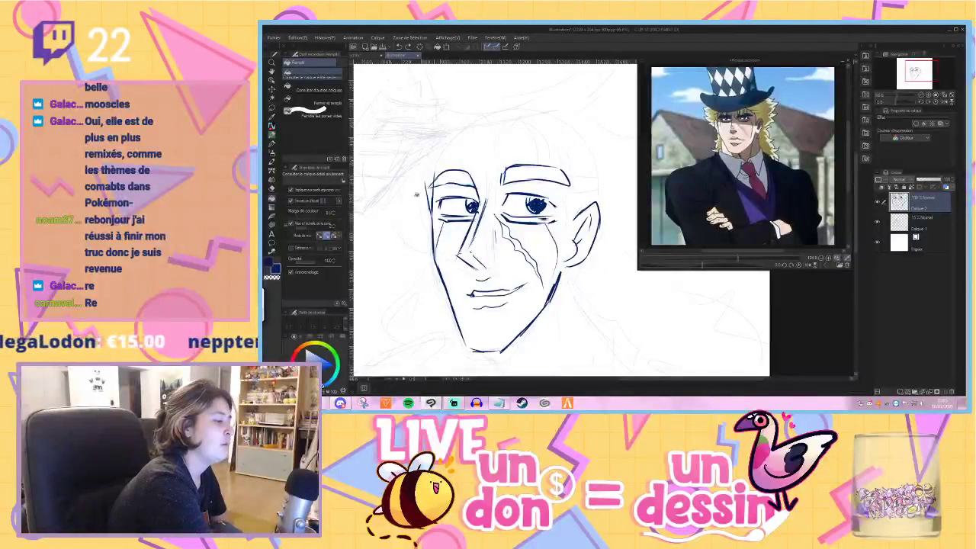
{"action": "left_click", "coordinate": [452, 179]}
{"action": "left_click", "coordinate": [536, 173]}
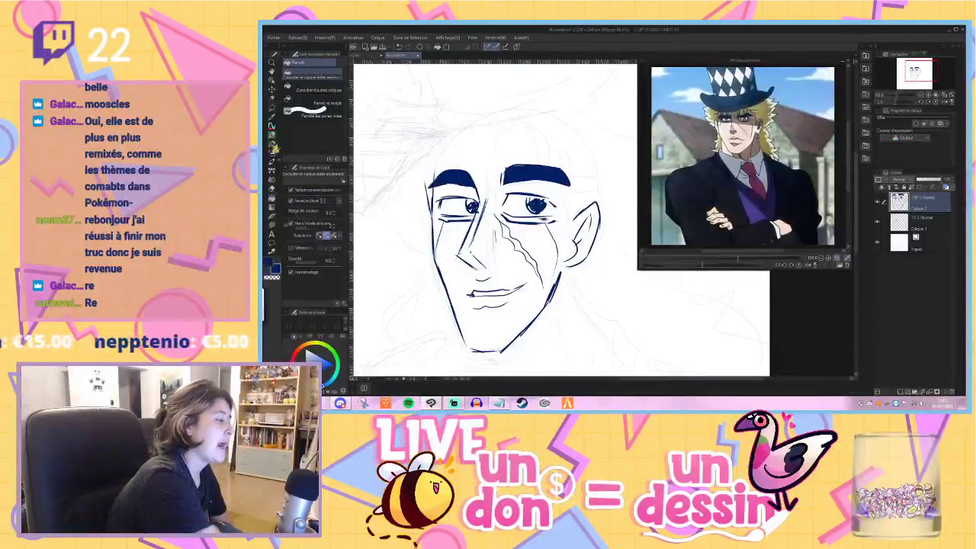
Ink the curled fringe locks over the forehead with the pen, plus the hair strands beside both temples.
{"action": "key", "text": "p"}
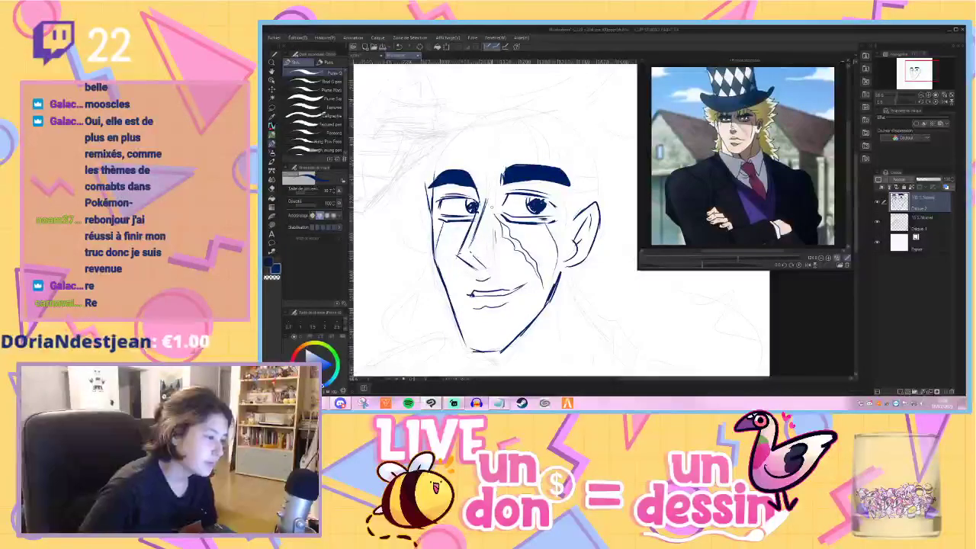
{"action": "left_click_drag", "start_coordinate": [456, 132], "coordinate": [448, 163]}
{"action": "left_click_drag", "start_coordinate": [458, 135], "coordinate": [475, 169]}
{"action": "mouse_move", "coordinate": [488, 132]}
{"action": "left_mouse_down"}
{"action": "mouse_move", "coordinate": [506, 128]}
{"action": "mouse_move", "coordinate": [523, 165]}
{"action": "mouse_move", "coordinate": [537, 163]}
{"action": "left_mouse_up"}
{"action": "mouse_move", "coordinate": [536, 120]}
{"action": "left_mouse_down"}
{"action": "mouse_move", "coordinate": [548, 166]}
{"action": "mouse_move", "coordinate": [590, 151]}
{"action": "left_mouse_up"}
{"action": "left_click_drag", "start_coordinate": [550, 152], "coordinate": [583, 160]}
{"action": "mouse_move", "coordinate": [548, 148]}
{"action": "left_mouse_down"}
{"action": "mouse_move", "coordinate": [573, 179]}
{"action": "mouse_move", "coordinate": [564, 244]}
{"action": "left_mouse_up"}
{"action": "mouse_move", "coordinate": [398, 184]}
{"action": "left_mouse_down"}
{"action": "mouse_move", "coordinate": [396, 217]}
{"action": "mouse_move", "coordinate": [409, 238]}
{"action": "left_mouse_up"}
{"action": "left_click_drag", "start_coordinate": [401, 230], "coordinate": [424, 244]}
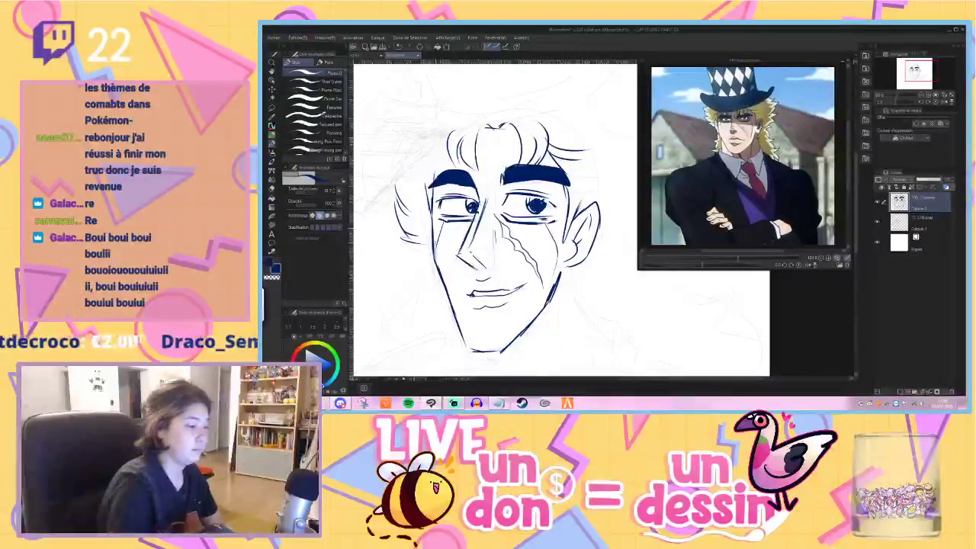
Ink the large spiky hair mass flaring out on the right and the lock beside the jaw on the left.
{"action": "scroll", "coordinate": [429, 189], "scroll_direction": "down", "scroll_amount": 4}
{"action": "key", "text": "ctrl+plus"}
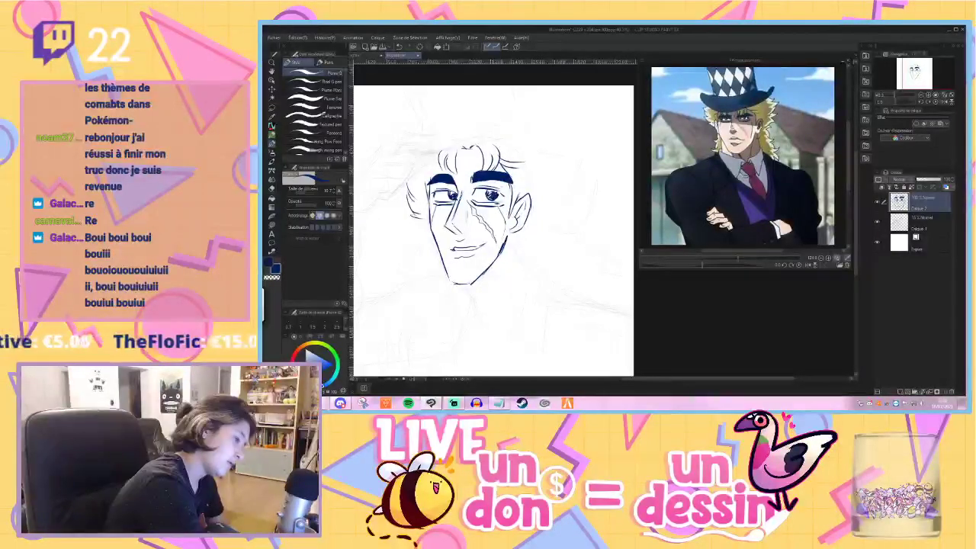
{"action": "mouse_move", "coordinate": [519, 134]}
{"action": "left_mouse_down"}
{"action": "mouse_move", "coordinate": [581, 160]}
{"action": "mouse_move", "coordinate": [585, 149]}
{"action": "mouse_move", "coordinate": [560, 191]}
{"action": "mouse_move", "coordinate": [573, 194]}
{"action": "mouse_move", "coordinate": [570, 210]}
{"action": "mouse_move", "coordinate": [551, 227]}
{"action": "mouse_move", "coordinate": [613, 289]}
{"action": "left_mouse_up"}
{"action": "mouse_move", "coordinate": [416, 229]}
{"action": "left_mouse_down"}
{"action": "mouse_move", "coordinate": [397, 267]}
{"action": "mouse_move", "coordinate": [411, 276]}
{"action": "left_mouse_up"}
Ink the neck lines beneath the jaw and the open pointed shirt collar with the tie knot.
{"action": "scroll", "coordinate": [534, 192], "scroll_direction": "down", "scroll_amount": 5}
{"action": "scroll", "coordinate": [527, 200], "scroll_direction": "up", "scroll_amount": 4}
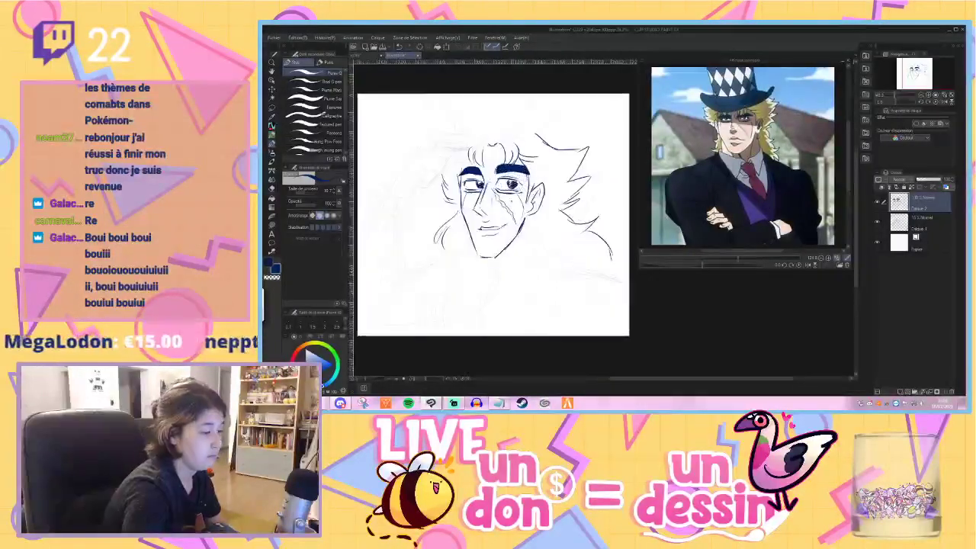
{"action": "left_click_drag", "start_coordinate": [487, 258], "coordinate": [511, 295]}
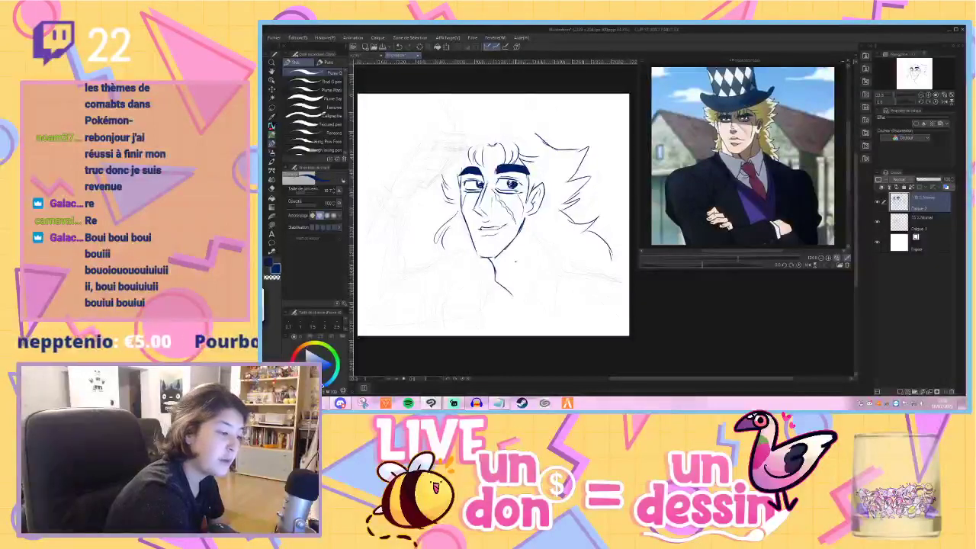
{"action": "left_click_drag", "start_coordinate": [531, 214], "coordinate": [543, 245]}
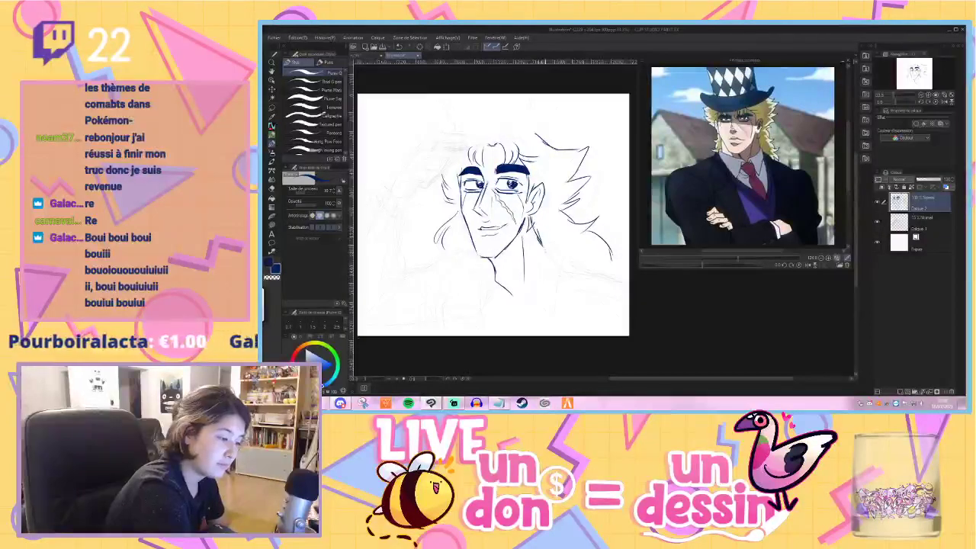
{"action": "mouse_move", "coordinate": [476, 281]}
{"action": "left_mouse_down"}
{"action": "mouse_move", "coordinate": [471, 302]}
{"action": "mouse_move", "coordinate": [488, 286]}
{"action": "mouse_move", "coordinate": [525, 304]}
{"action": "mouse_move", "coordinate": [501, 316]}
{"action": "left_mouse_up"}
{"action": "mouse_move", "coordinate": [500, 312]}
{"action": "left_mouse_down"}
{"action": "mouse_move", "coordinate": [515, 320]}
{"action": "mouse_move", "coordinate": [545, 254]}
{"action": "mouse_move", "coordinate": [562, 287]}
{"action": "mouse_move", "coordinate": [550, 317]}
{"action": "left_mouse_up"}
{"action": "key", "text": "ctrl+z"}
{"action": "key", "text": "ctrl+z"}
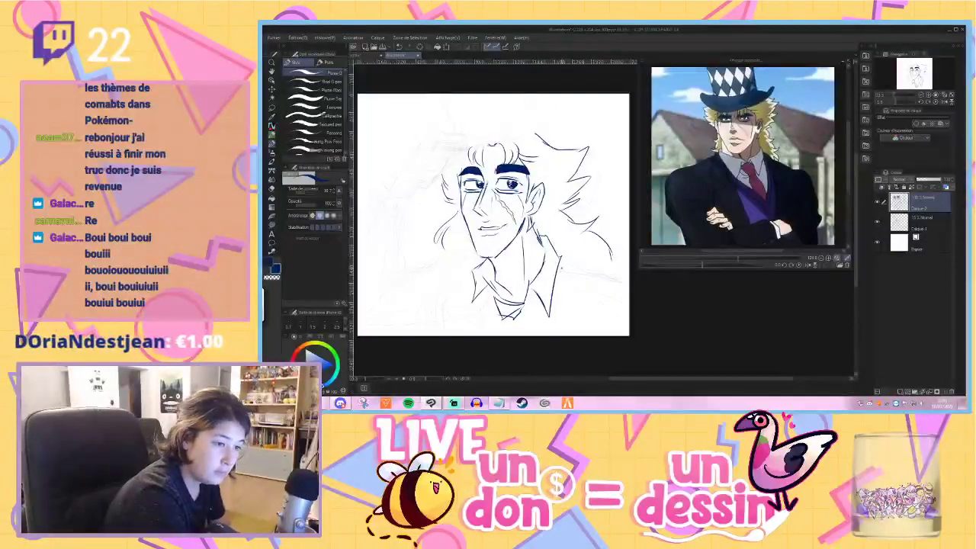
Ink the jacket lapels on both sides of the collar, the right shoulder line and the tie below its knot.
{"action": "mouse_move", "coordinate": [561, 265]}
{"action": "left_mouse_down"}
{"action": "mouse_move", "coordinate": [556, 326]}
{"action": "mouse_move", "coordinate": [580, 269]}
{"action": "mouse_move", "coordinate": [583, 335]}
{"action": "left_mouse_up"}
{"action": "left_click_drag", "start_coordinate": [581, 270], "coordinate": [628, 289]}
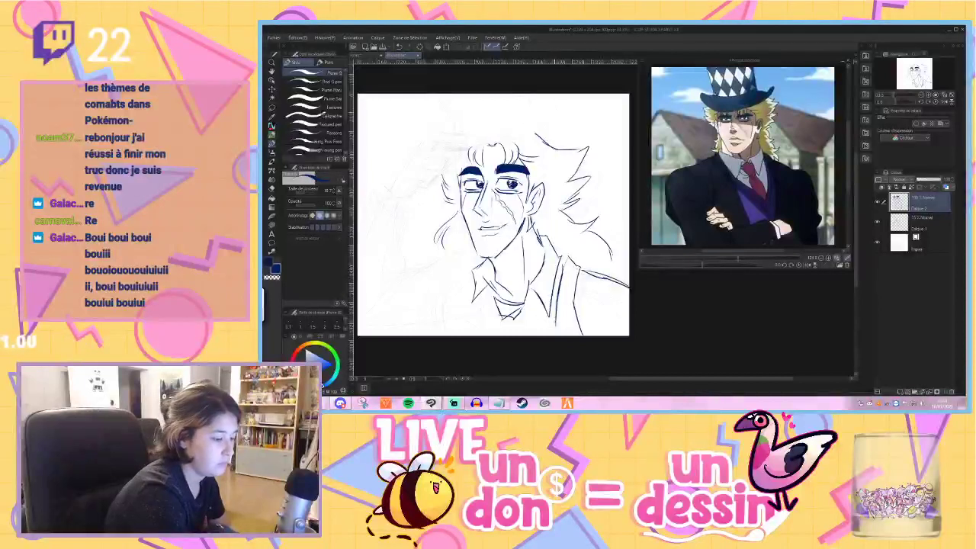
{"action": "mouse_move", "coordinate": [504, 317]}
{"action": "left_mouse_down"}
{"action": "mouse_move", "coordinate": [501, 336]}
{"action": "mouse_move", "coordinate": [551, 308]}
{"action": "left_mouse_up"}
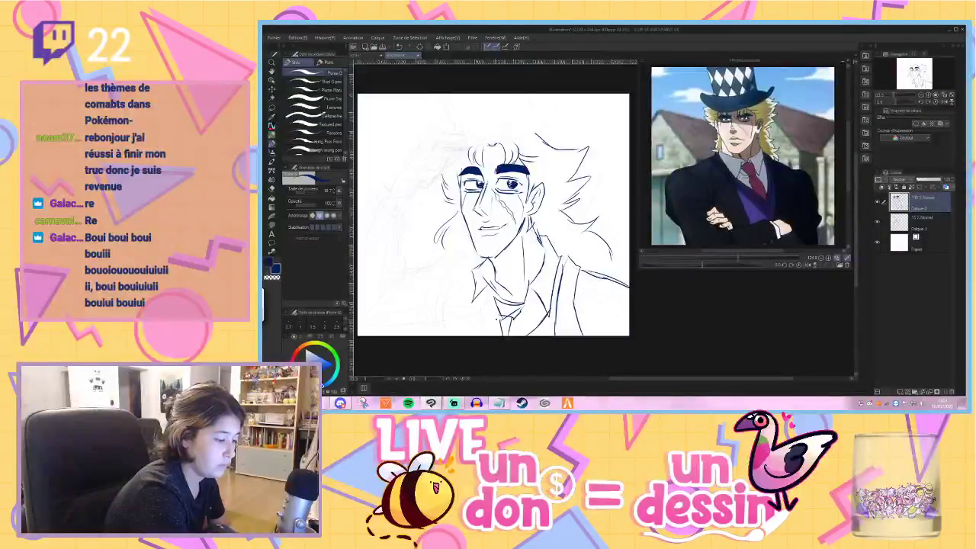
{"action": "left_click_drag", "start_coordinate": [479, 294], "coordinate": [473, 313]}
{"action": "left_click_drag", "start_coordinate": [472, 276], "coordinate": [449, 299]}
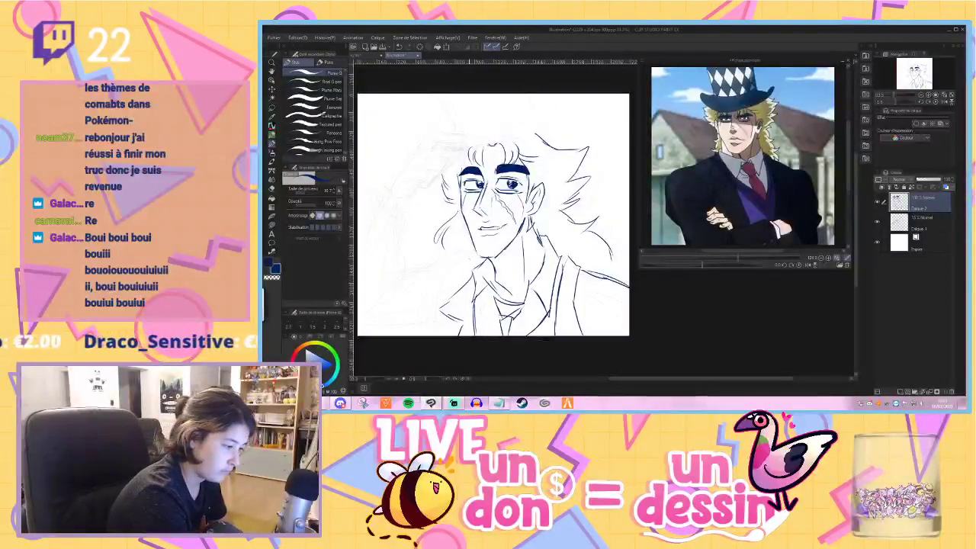
Ink the left shoulder and the sleeve outlines of the bent, raised arm.
{"action": "left_click_drag", "start_coordinate": [459, 249], "coordinate": [404, 268]}
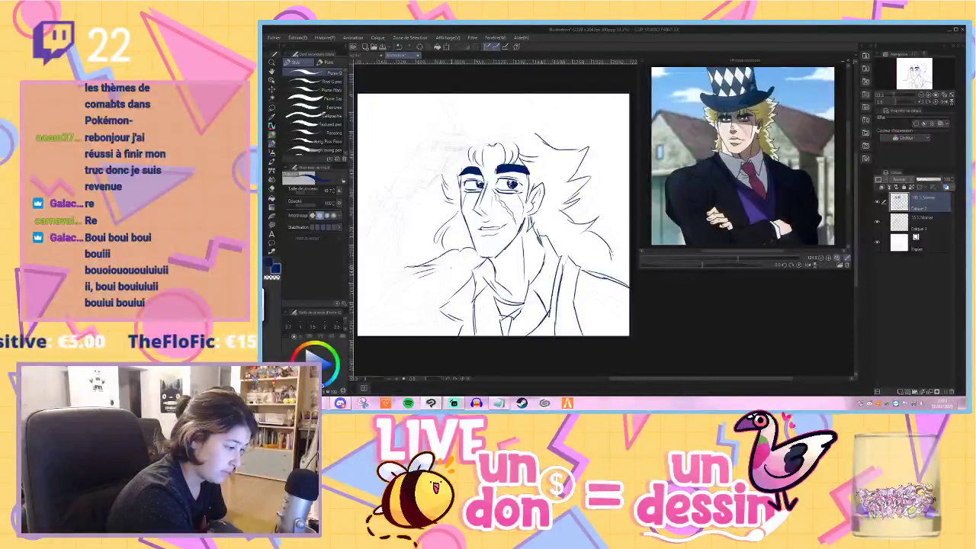
{"action": "key", "text": "ctrl+z"}
{"action": "scroll", "coordinate": [487, 216], "scroll_direction": "down", "scroll_amount": 7}
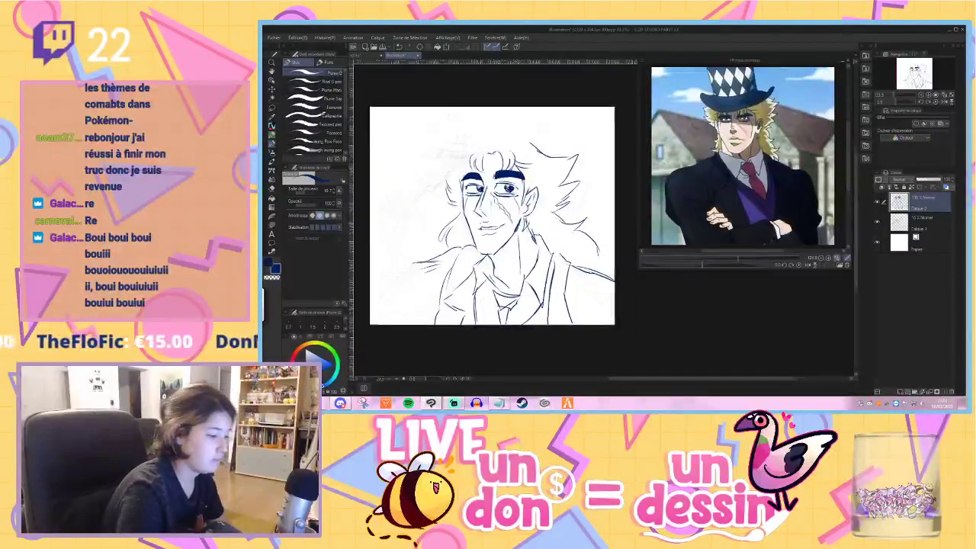
{"action": "scroll", "coordinate": [421, 245], "scroll_direction": "up", "scroll_amount": 5}
{"action": "mouse_move", "coordinate": [506, 229]}
{"action": "left_mouse_down"}
{"action": "mouse_move", "coordinate": [481, 292]}
{"action": "mouse_move", "coordinate": [429, 292]}
{"action": "left_mouse_up"}
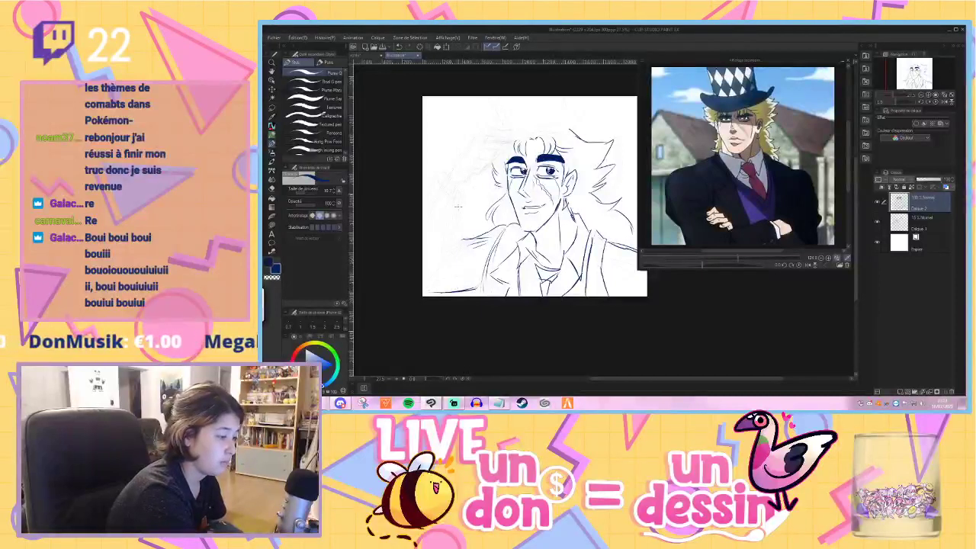
{"action": "left_click_drag", "start_coordinate": [461, 195], "coordinate": [444, 267]}
{"action": "mouse_move", "coordinate": [432, 183]}
{"action": "left_mouse_down"}
{"action": "mouse_move", "coordinate": [460, 203]}
{"action": "mouse_move", "coordinate": [437, 181]}
{"action": "left_mouse_up"}
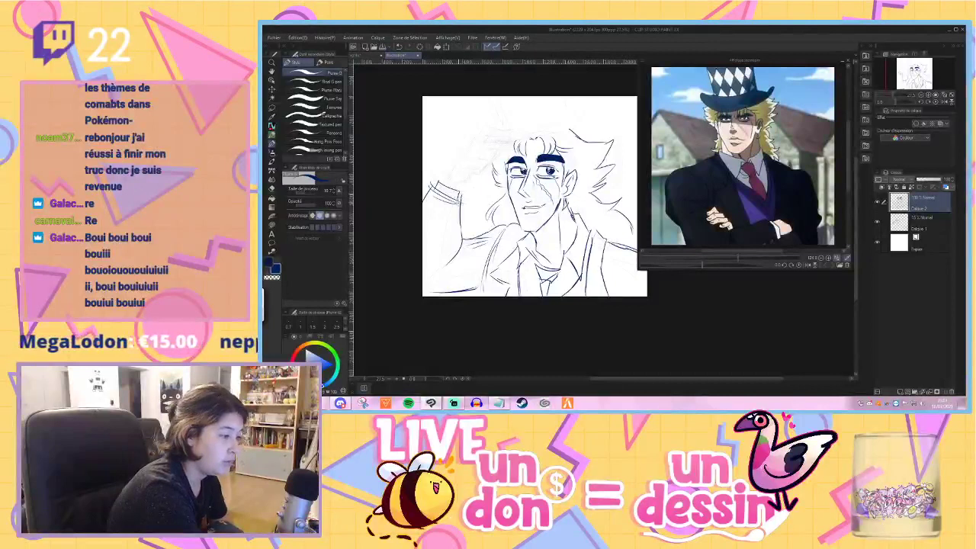
{"action": "scroll", "coordinate": [488, 179], "scroll_direction": "down", "scroll_amount": 3}
{"action": "scroll", "coordinate": [502, 162], "scroll_direction": "up", "scroll_amount": 4}
{"action": "key", "text": "ctrl+z"}
{"action": "key", "text": "ctrl+z"}
{"action": "key", "text": "ctrl+z"}
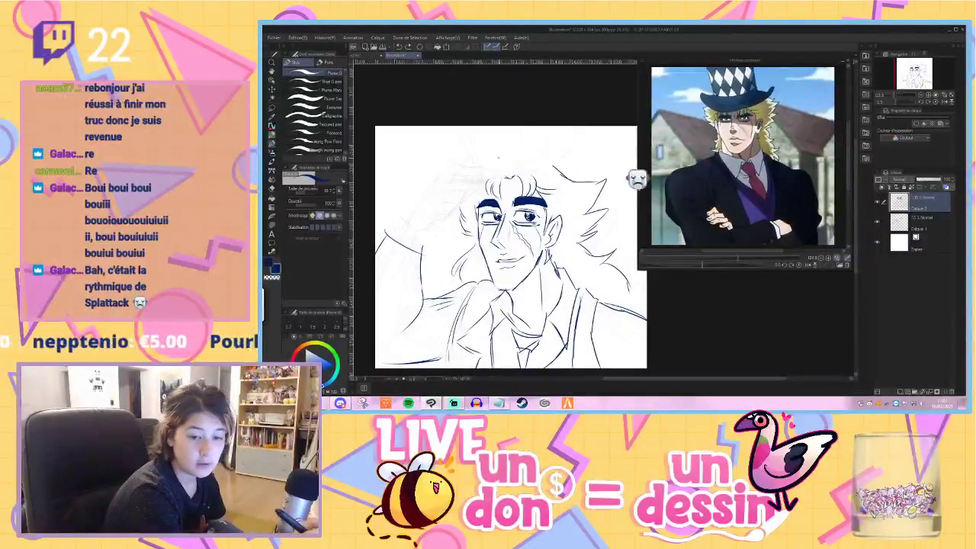
{"action": "key", "text": "ctrl+z"}
Ink the curved cuff at the end of the raised sleeve and reinforce the forearm's inner edge down to the elbow.
{"action": "mouse_move", "coordinate": [397, 226]}
{"action": "left_mouse_down"}
{"action": "mouse_move", "coordinate": [421, 248]}
{"action": "mouse_move", "coordinate": [387, 241]}
{"action": "mouse_move", "coordinate": [377, 264]}
{"action": "left_mouse_up"}
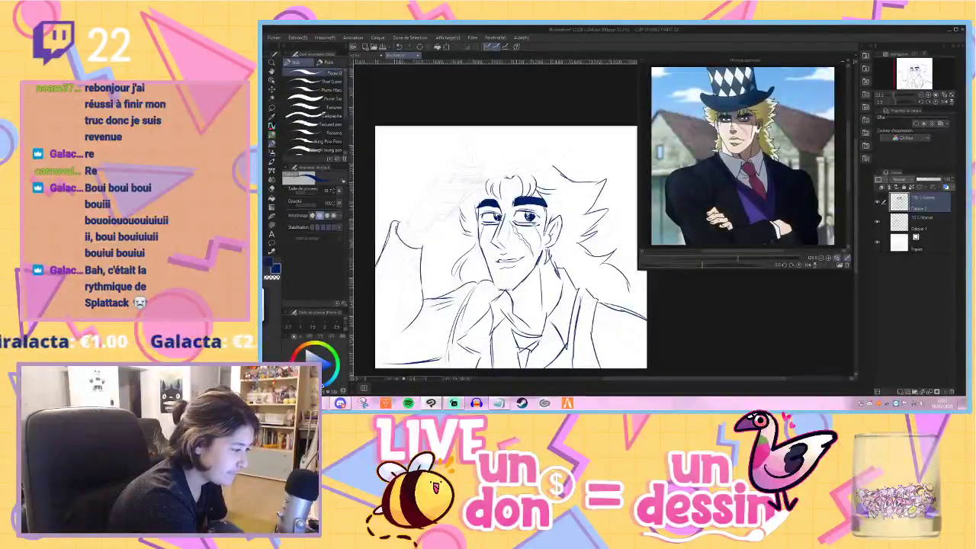
{"action": "mouse_move", "coordinate": [397, 220]}
{"action": "left_mouse_down"}
{"action": "mouse_move", "coordinate": [424, 247]}
{"action": "mouse_move", "coordinate": [418, 310]}
{"action": "left_mouse_up"}
{"action": "mouse_move", "coordinate": [419, 305]}
{"action": "left_mouse_down"}
{"action": "mouse_move", "coordinate": [400, 332]}
{"action": "mouse_move", "coordinate": [418, 326]}
{"action": "left_mouse_up"}
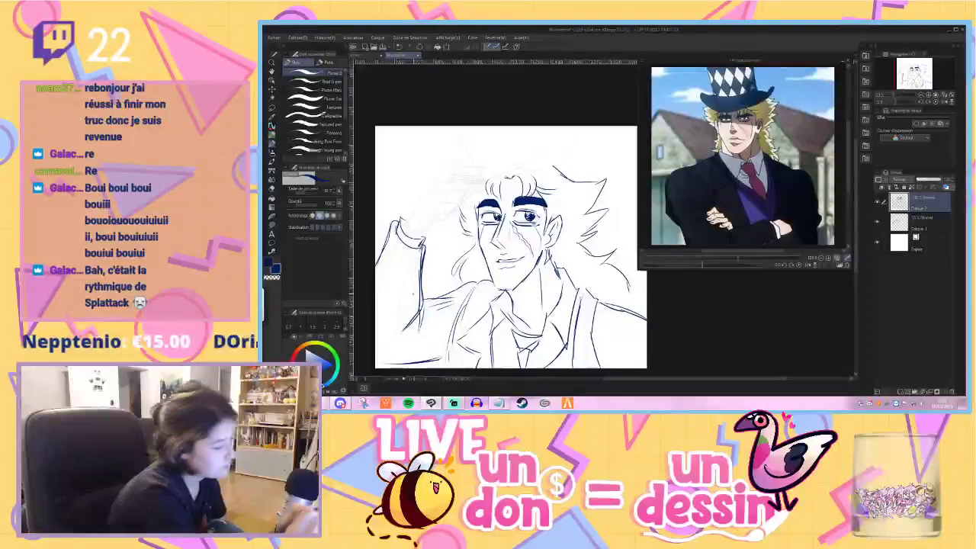
Ink the raised hand emerging from the cuff, with its wrist, back of the hand and bent fingers reaching toward the forehead.
{"action": "left_click_drag", "start_coordinate": [416, 209], "coordinate": [404, 230]}
{"action": "left_click_drag", "start_coordinate": [428, 190], "coordinate": [405, 229]}
{"action": "mouse_move", "coordinate": [456, 161]}
{"action": "left_mouse_down"}
{"action": "mouse_move", "coordinate": [437, 177]}
{"action": "mouse_move", "coordinate": [481, 179]}
{"action": "left_mouse_up"}
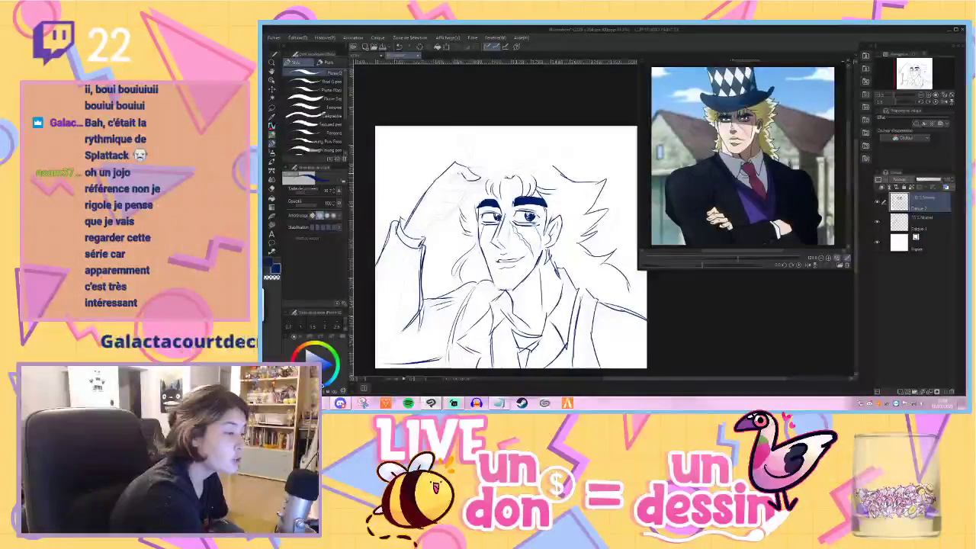
{"action": "left_click_drag", "start_coordinate": [445, 181], "coordinate": [465, 181]}
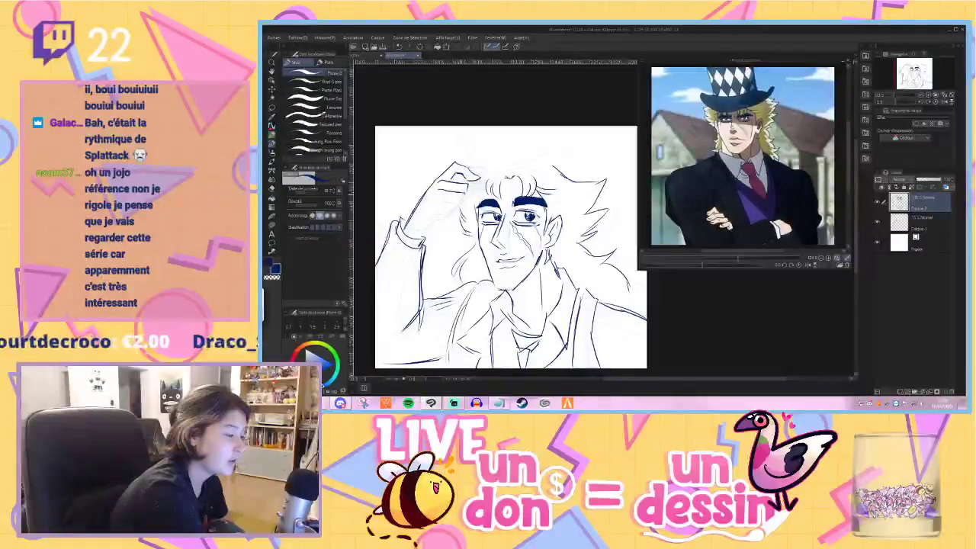
{"action": "left_click_drag", "start_coordinate": [437, 198], "coordinate": [455, 211]}
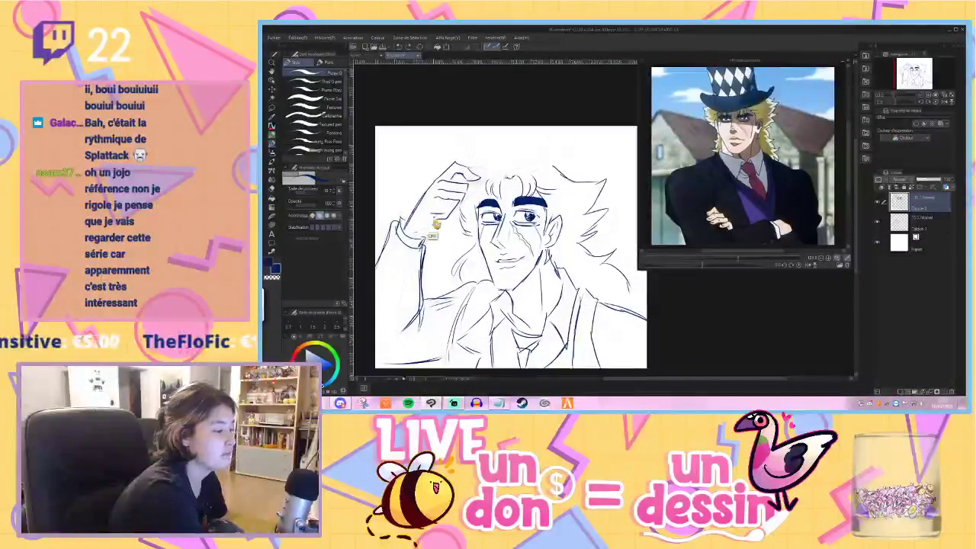
Finish inking the fingers of the raised hand and ink the top hat's crown sides and curved brim above it.
{"action": "left_click_drag", "start_coordinate": [433, 214], "coordinate": [429, 228]}
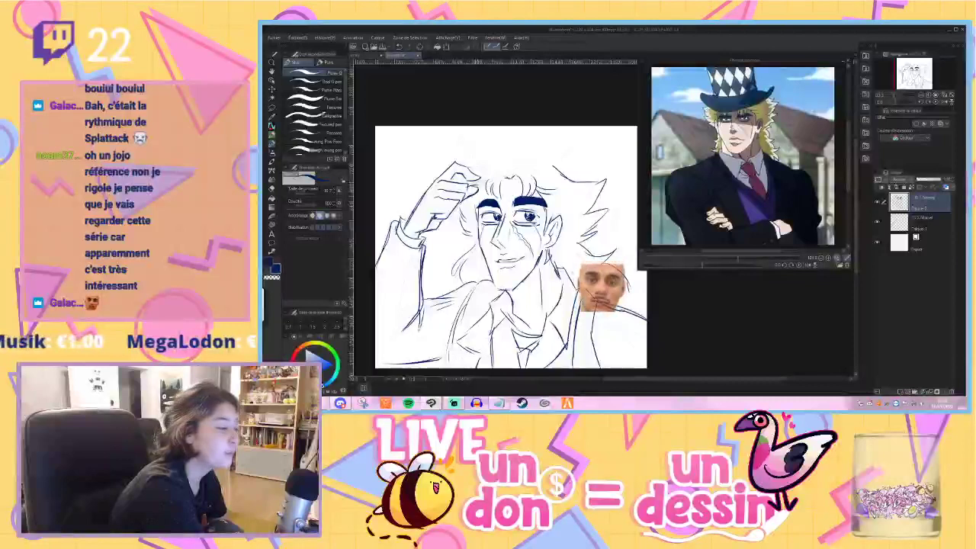
{"action": "left_click_drag", "start_coordinate": [605, 263], "coordinate": [629, 291]}
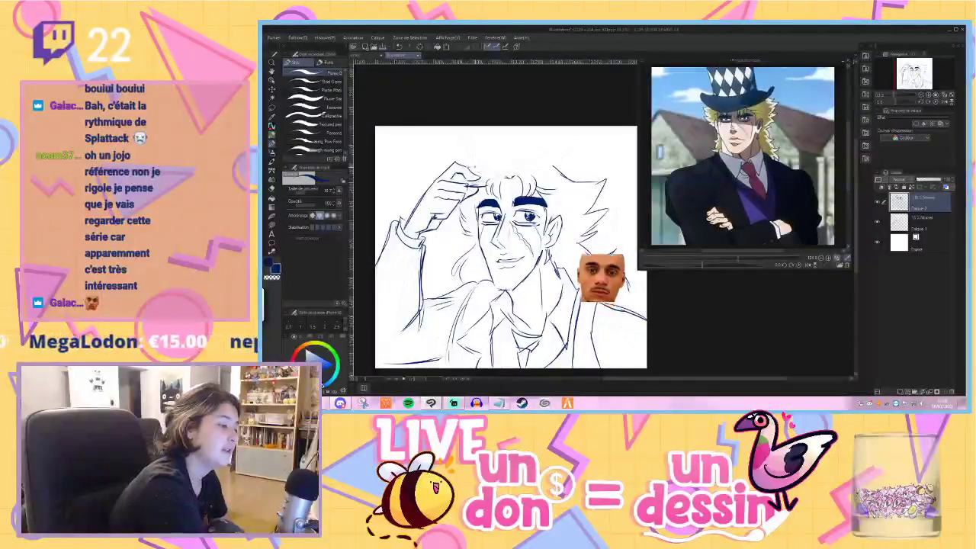
{"action": "left_click_drag", "start_coordinate": [463, 160], "coordinate": [474, 165]}
{"action": "mouse_move", "coordinate": [459, 126]}
{"action": "left_mouse_down"}
{"action": "mouse_move", "coordinate": [482, 169]}
{"action": "mouse_move", "coordinate": [551, 151]}
{"action": "mouse_move", "coordinate": [588, 127]}
{"action": "left_mouse_up"}
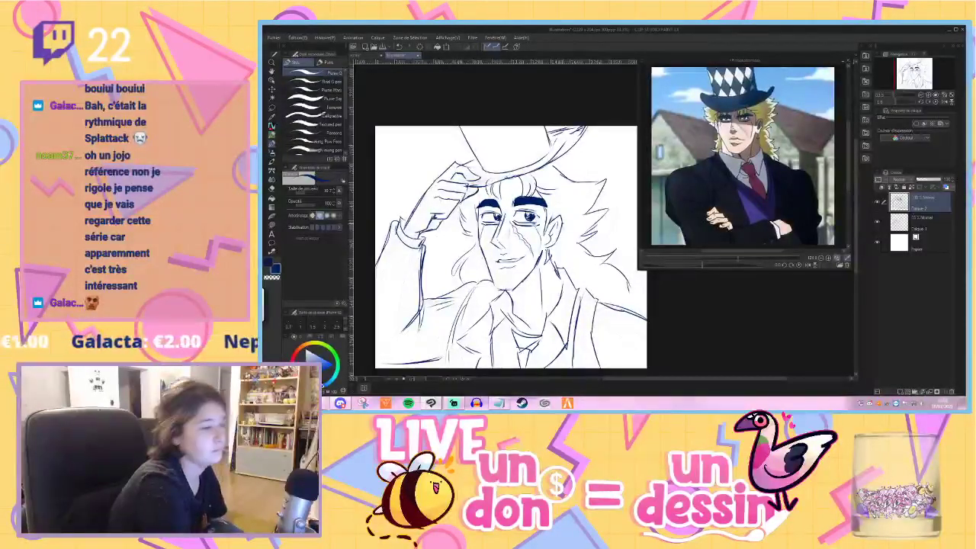
{"action": "scroll", "coordinate": [540, 163], "scroll_direction": "down", "scroll_amount": 1}
{"action": "scroll", "coordinate": [587, 133], "scroll_direction": "up", "scroll_amount": 1}
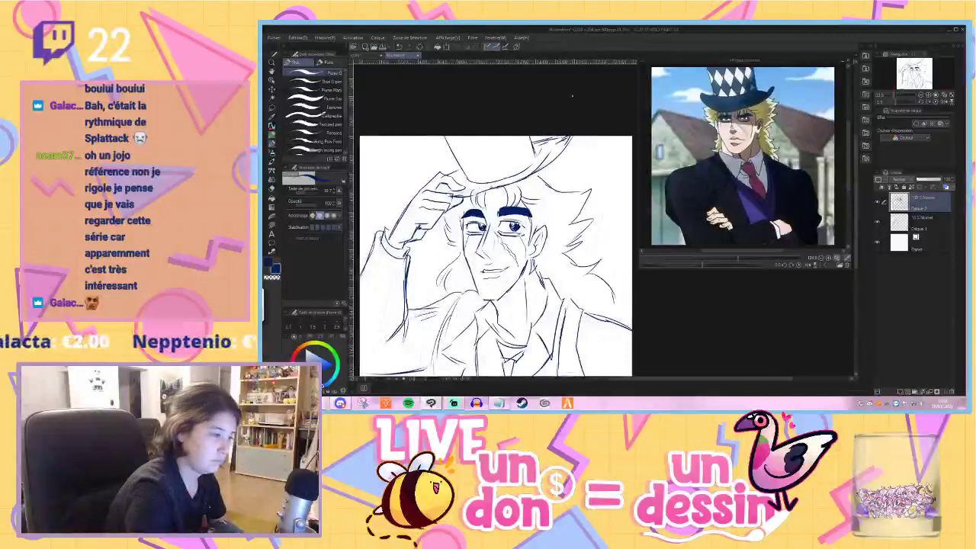
{"action": "left_click_drag", "start_coordinate": [571, 138], "coordinate": [536, 151]}
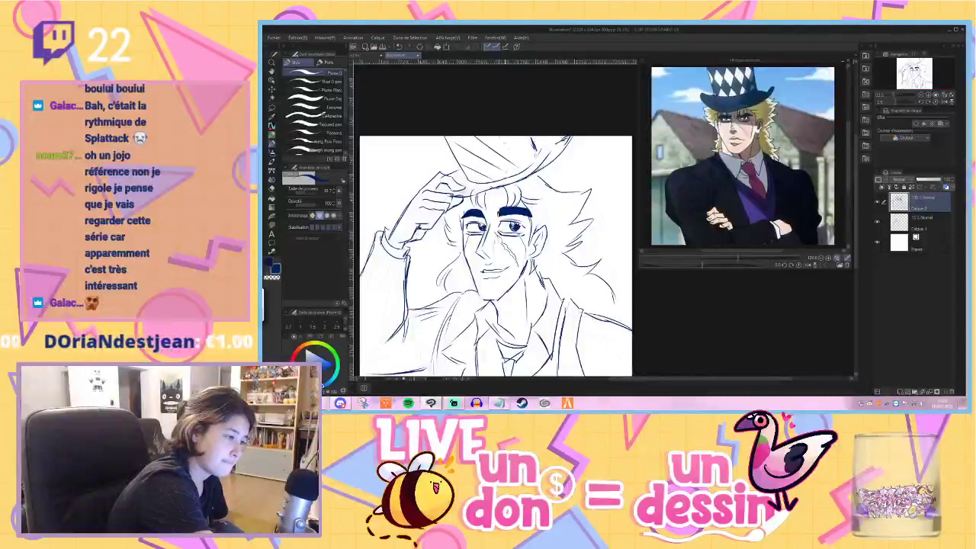
{"action": "mouse_move", "coordinate": [516, 136]}
{"action": "left_mouse_down"}
{"action": "mouse_move", "coordinate": [529, 149]}
{"action": "mouse_move", "coordinate": [489, 181]}
{"action": "left_mouse_up"}
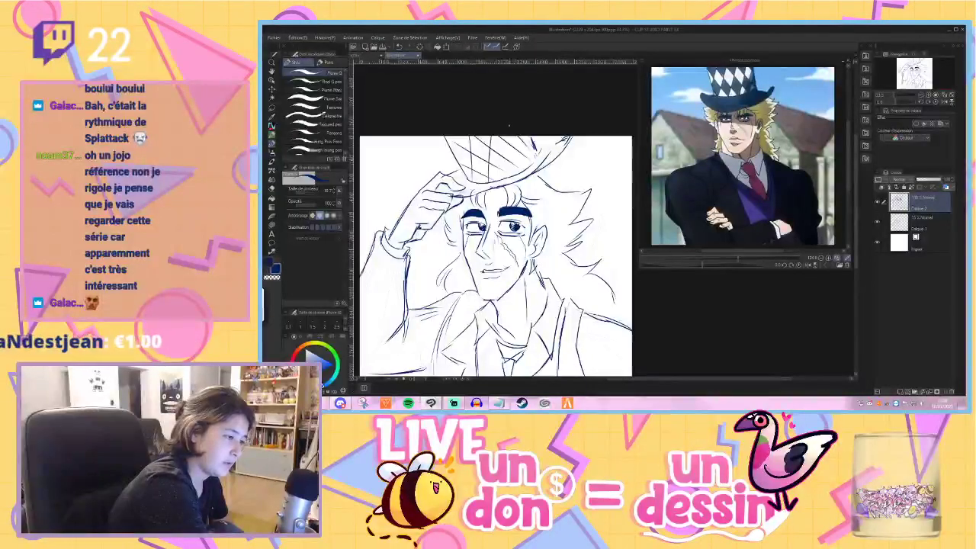
{"action": "left_click_drag", "start_coordinate": [525, 133], "coordinate": [522, 171]}
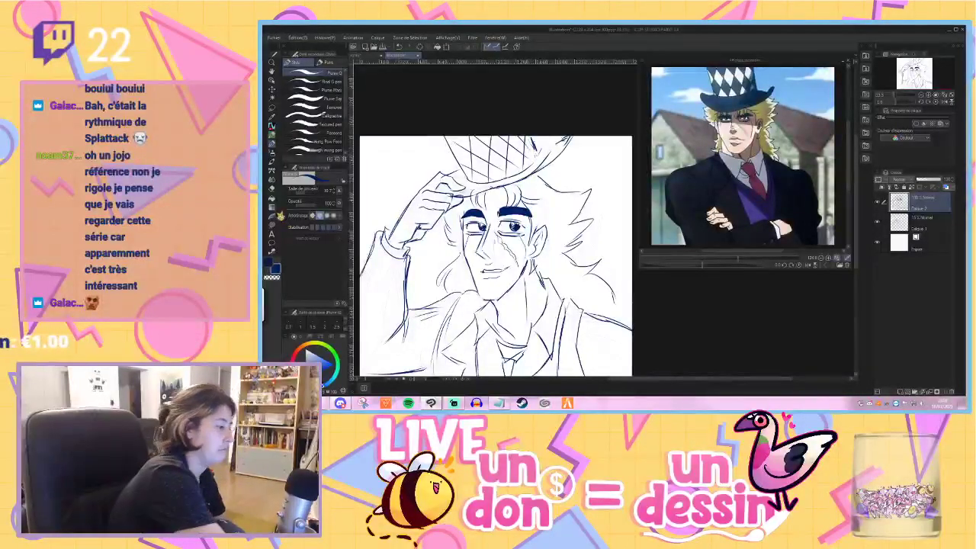
{"action": "left_click", "coordinate": [273, 200]}
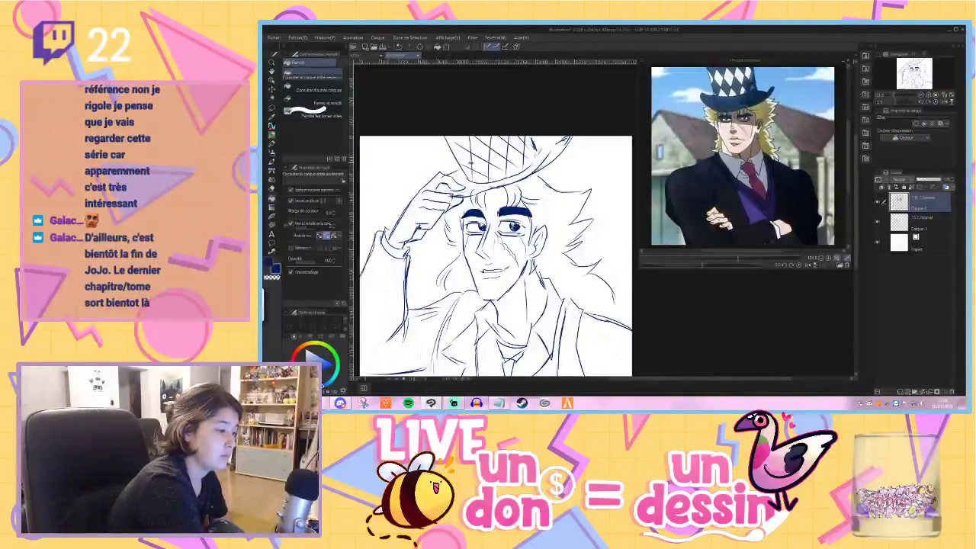
{"action": "key", "text": "ctrl+z"}
{"action": "key", "text": "ctrl+z"}
{"action": "key", "text": "ctrl+z"}
{"action": "key", "text": "ctrl+z"}
{"action": "key", "text": "ctrl+z"}
{"action": "key", "text": "ctrl+z"}
{"action": "key", "text": "ctrl+z"}
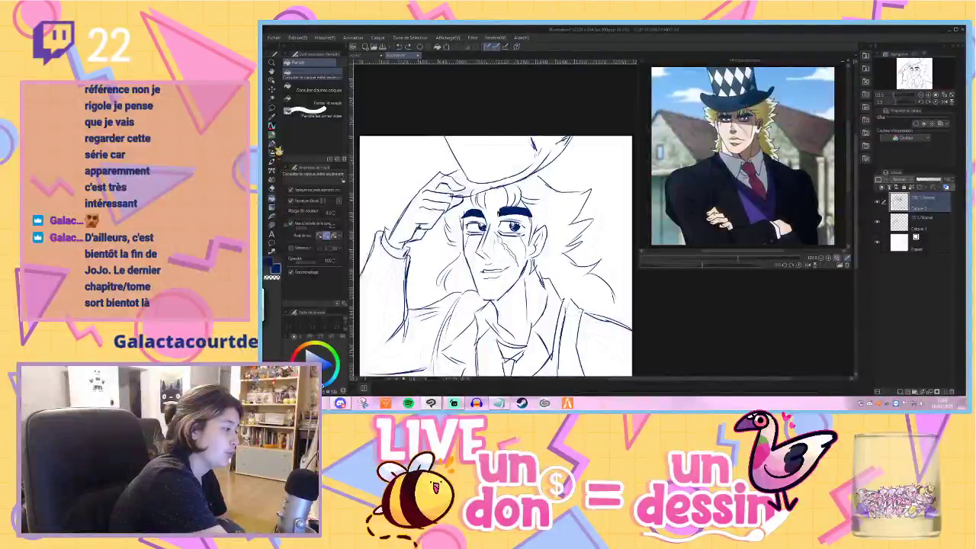
Ink the hat band above the brim and a diagonal diamond lattice across the crown.
{"action": "left_click", "coordinate": [273, 126]}
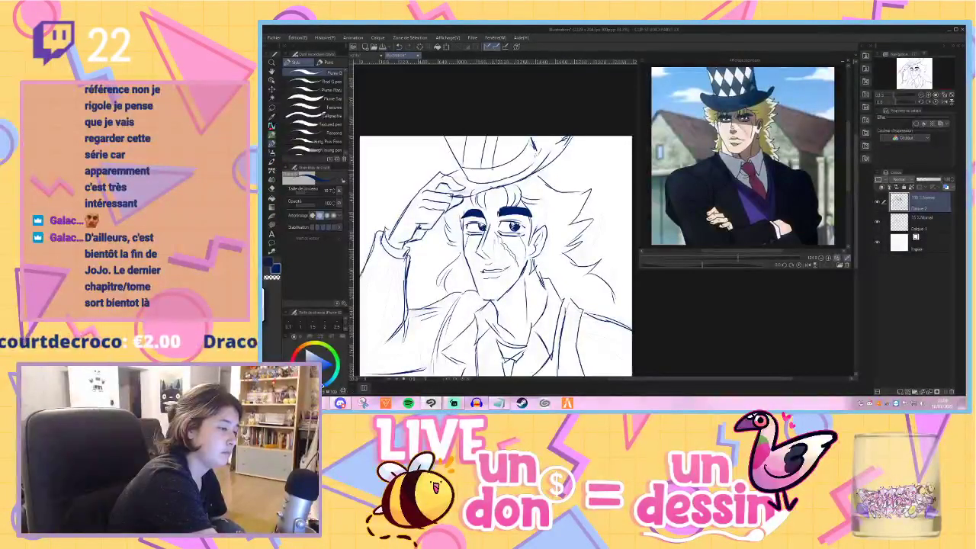
{"action": "key", "text": "ctrl+z"}
{"action": "key", "text": "ctrl+z"}
{"action": "key", "text": "ctrl+z"}
{"action": "key", "text": "ctrl+z"}
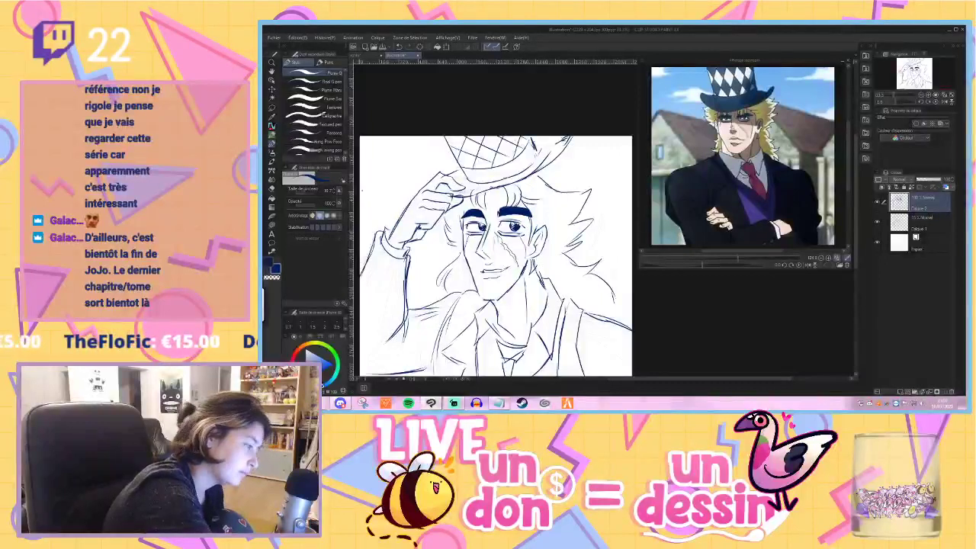
Fill alternate diamonds of the hat's crown with dark blue to form a checkered pattern.
{"action": "left_click", "coordinate": [271, 208]}
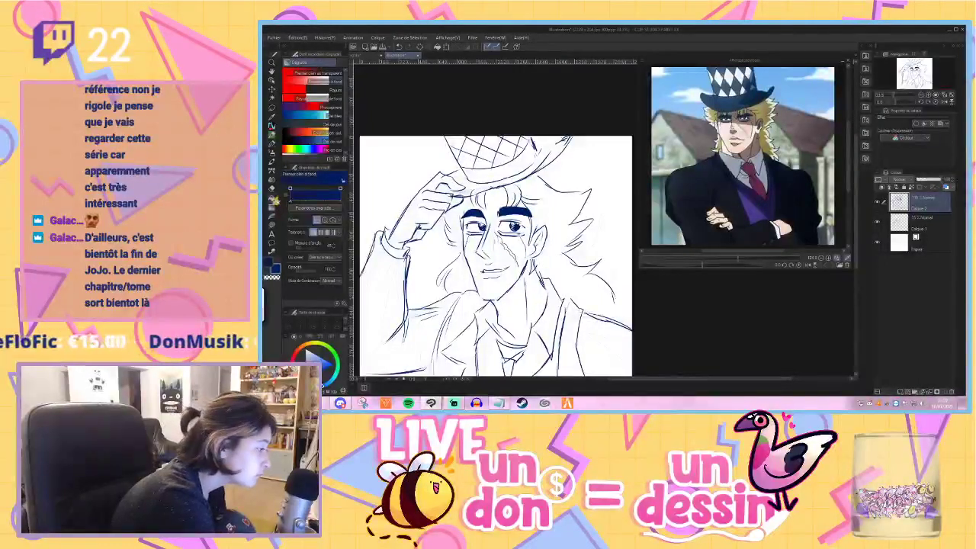
{"action": "left_click", "coordinate": [272, 200]}
{"action": "left_click", "coordinate": [467, 159]}
{"action": "left_click", "coordinate": [486, 155]}
{"action": "left_click", "coordinate": [504, 157]}
{"action": "left_click", "coordinate": [512, 146]}
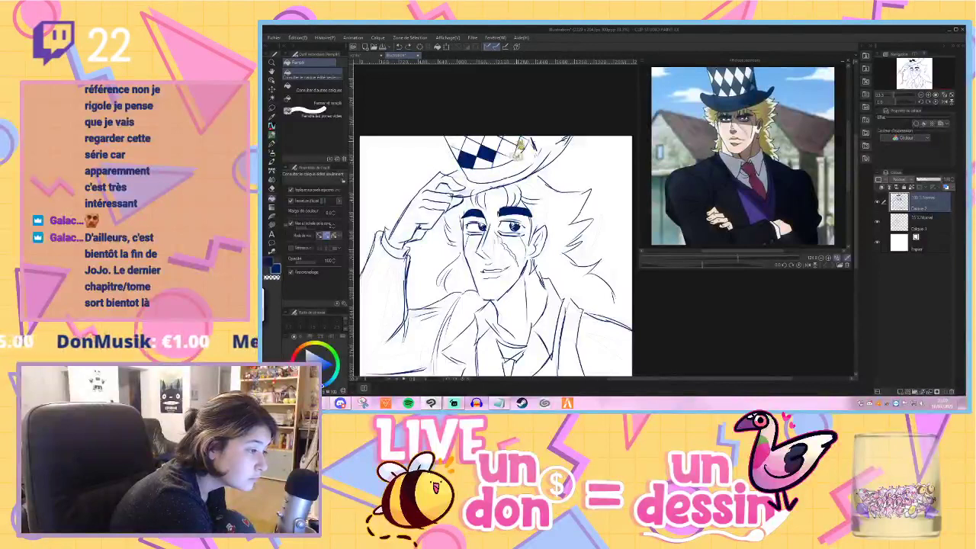
{"action": "key", "text": "p"}
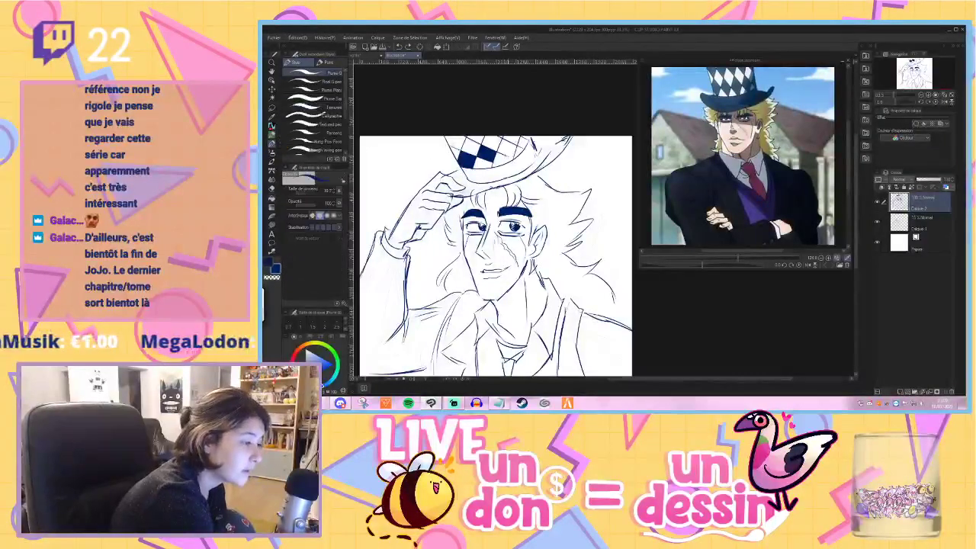
{"action": "left_click", "coordinate": [272, 199]}
{"action": "left_click", "coordinate": [504, 157]}
{"action": "left_click", "coordinate": [522, 143]}
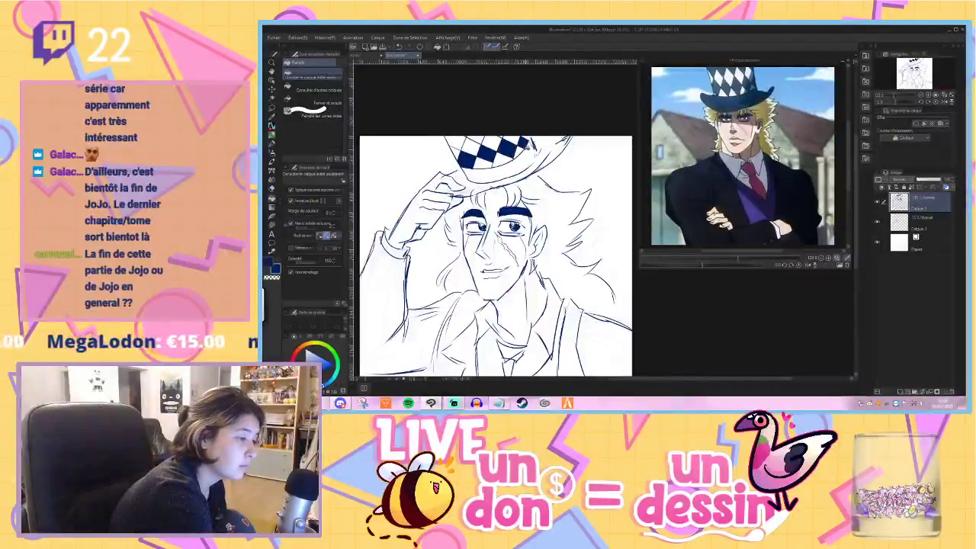
{"action": "left_click", "coordinate": [464, 141]}
{"action": "left_click", "coordinate": [460, 140]}
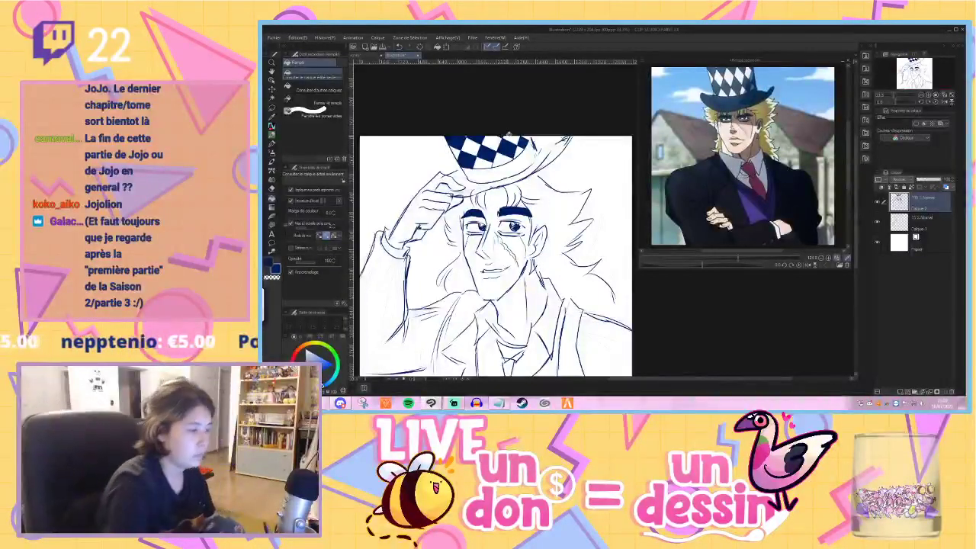
Add a new empty layer above the inked line art.
{"action": "scroll", "coordinate": [507, 135], "scroll_direction": "down", "scroll_amount": 3}
{"action": "scroll", "coordinate": [510, 157], "scroll_direction": "up", "scroll_amount": 5}
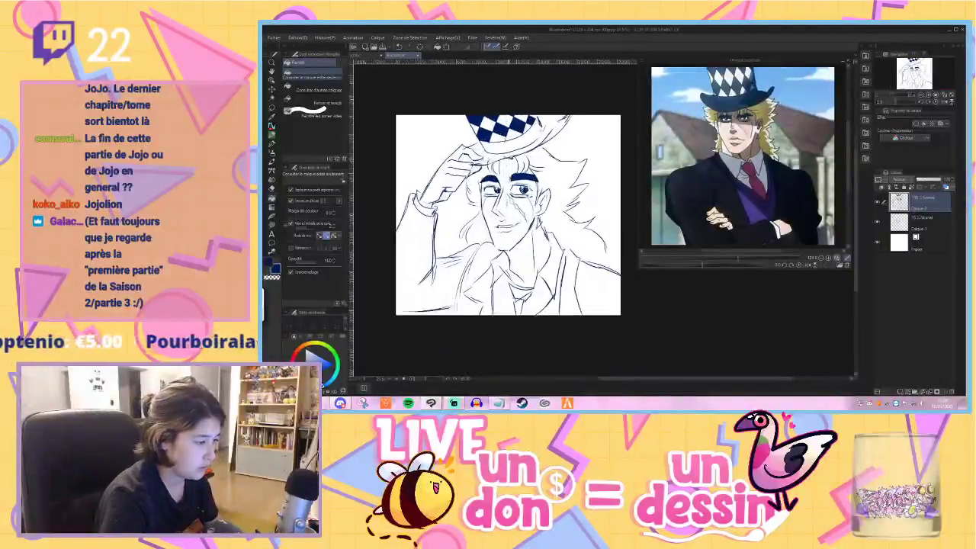
{"action": "scroll", "coordinate": [526, 157], "scroll_direction": "down", "scroll_amount": 4}
{"action": "scroll", "coordinate": [538, 157], "scroll_direction": "up", "scroll_amount": 2}
{"action": "scroll", "coordinate": [504, 161], "scroll_direction": "up", "scroll_amount": 1}
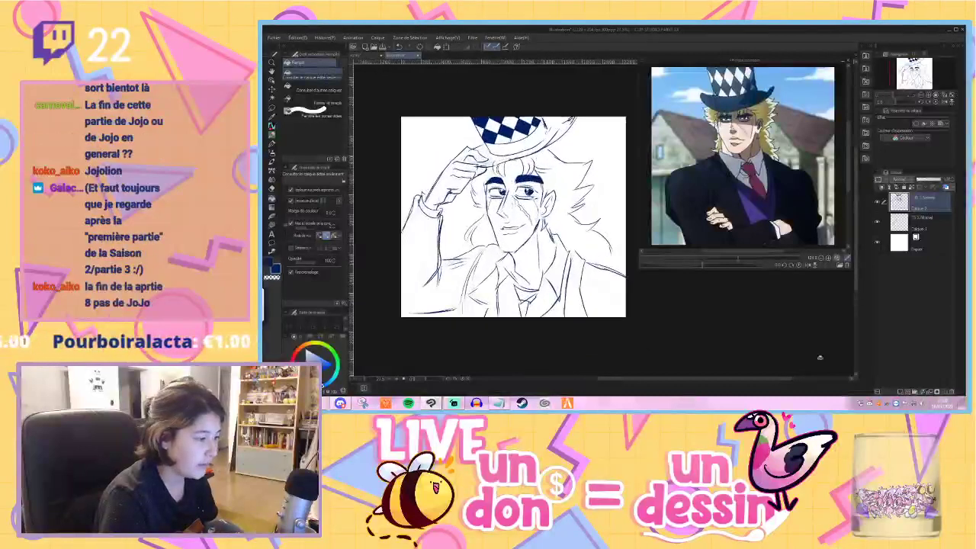
{"action": "left_click", "coordinate": [903, 391]}
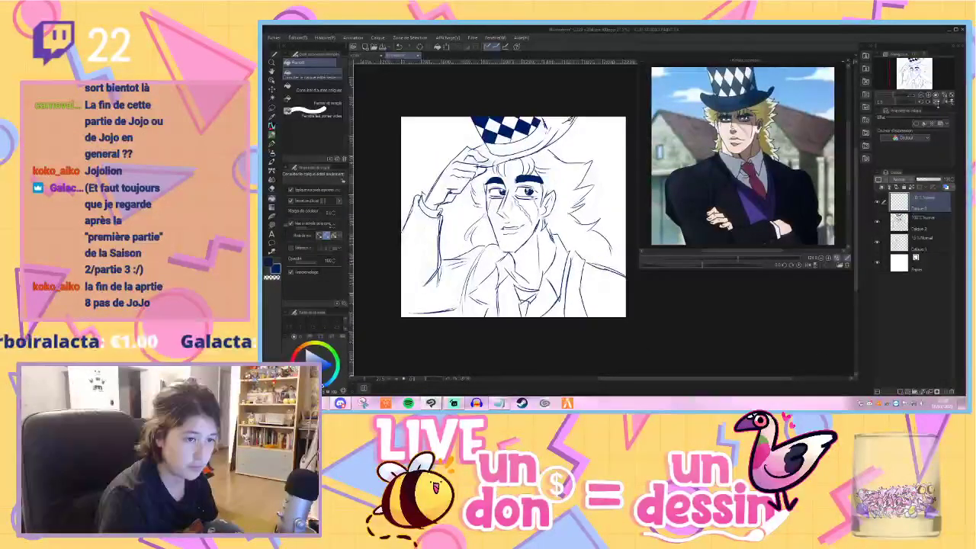
Flip the canvas view horizontally to check the portrait's proportions in mirror image, and restore its normal orientation.
{"action": "left_click", "coordinate": [937, 103]}
{"action": "scroll", "coordinate": [587, 193], "scroll_direction": "down", "scroll_amount": 6}
{"action": "scroll", "coordinate": [626, 187], "scroll_direction": "up", "scroll_amount": 2}
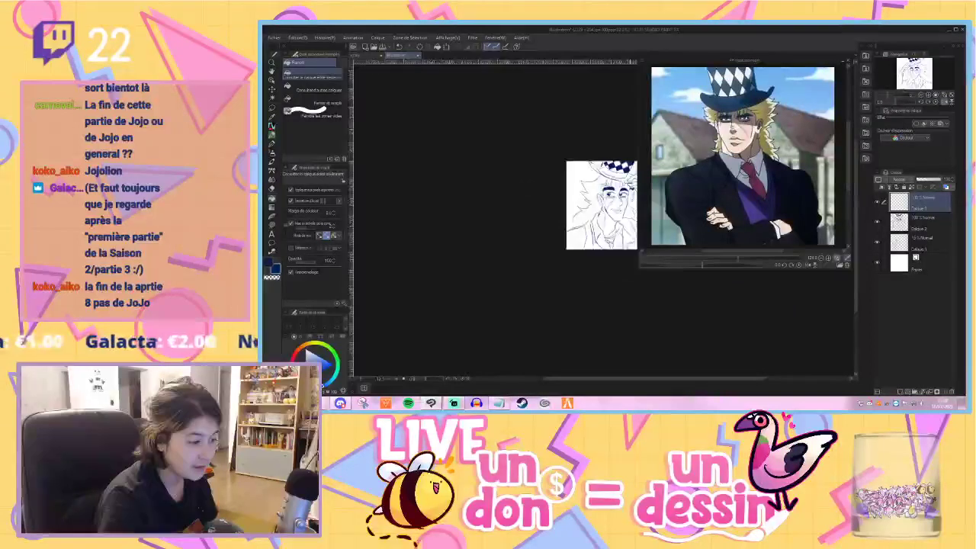
{"action": "scroll", "coordinate": [630, 189], "scroll_direction": "up", "scroll_amount": 7}
{"action": "scroll", "coordinate": [612, 185], "scroll_direction": "down", "scroll_amount": 3}
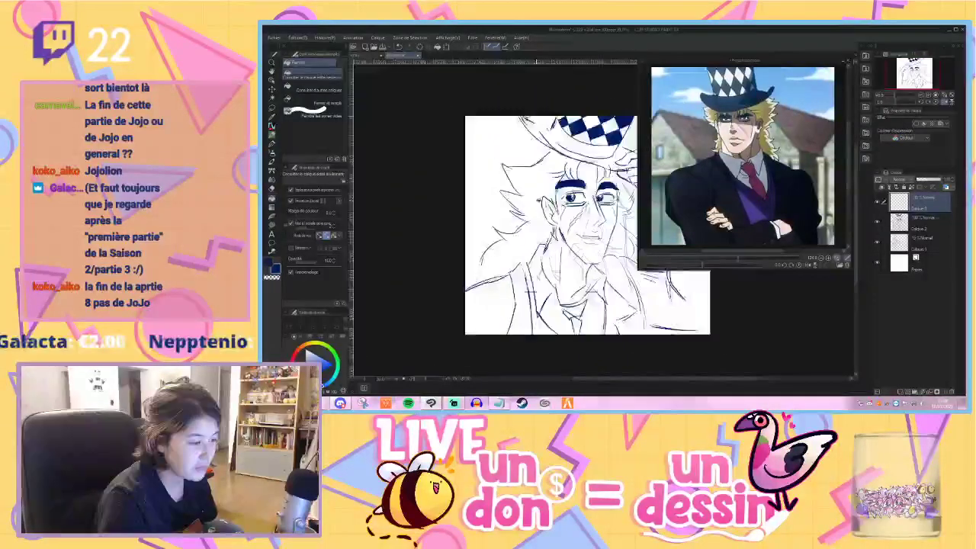
{"action": "scroll", "coordinate": [496, 206], "scroll_direction": "down", "scroll_amount": 3}
{"action": "scroll", "coordinate": [551, 202], "scroll_direction": "up", "scroll_amount": 6}
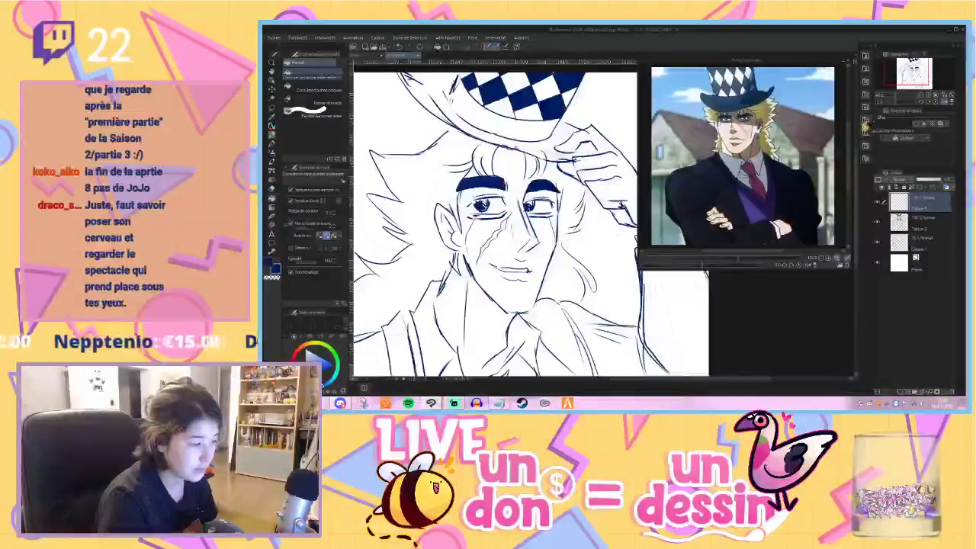
{"action": "scroll", "coordinate": [587, 225], "scroll_direction": "down", "scroll_amount": 5}
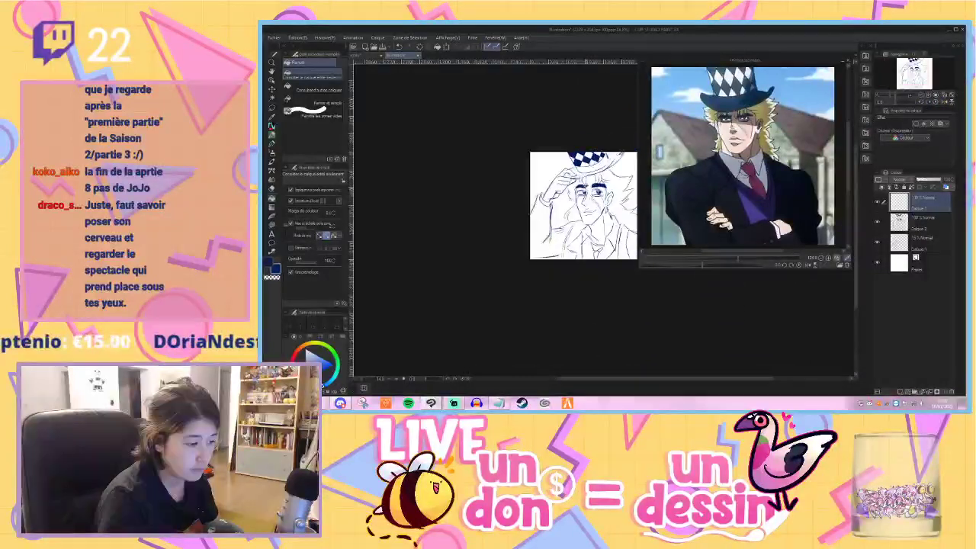
{"action": "scroll", "coordinate": [587, 225], "scroll_direction": "up", "scroll_amount": 5}
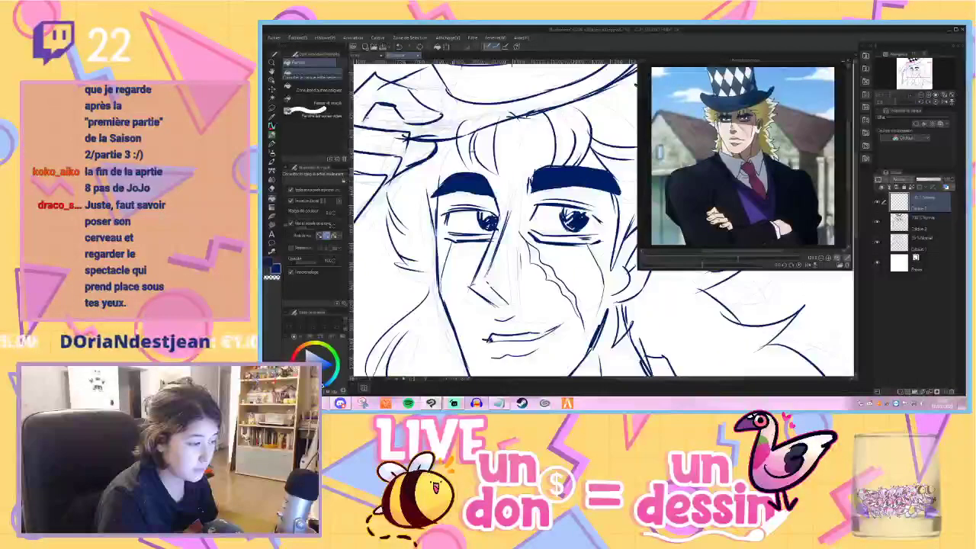
Try to lasso the eyes and eyebrows on the line art layer.
{"action": "left_click", "coordinate": [272, 109]}
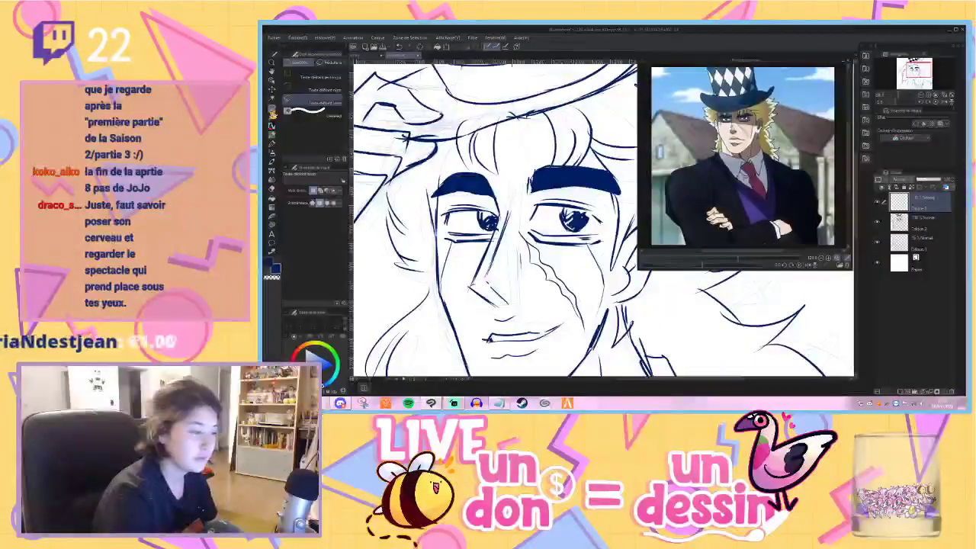
{"action": "left_click", "coordinate": [925, 223]}
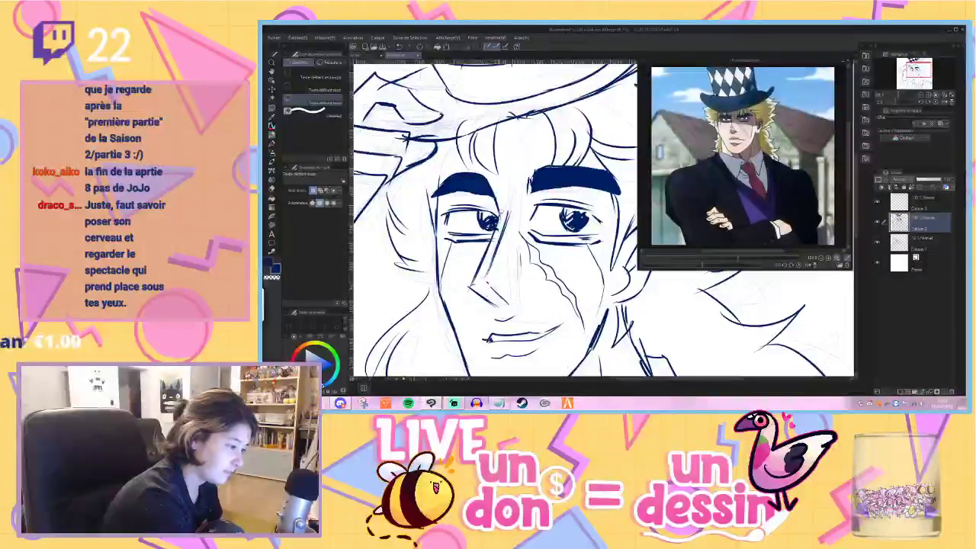
{"action": "mouse_move", "coordinate": [478, 196]}
{"action": "left_mouse_down"}
{"action": "mouse_move", "coordinate": [450, 222]}
{"action": "mouse_move", "coordinate": [461, 222]}
{"action": "left_mouse_up"}
{"action": "left_click", "coordinate": [504, 246]}
{"action": "left_click", "coordinate": [336, 115]}
{"action": "left_click", "coordinate": [582, 167]}
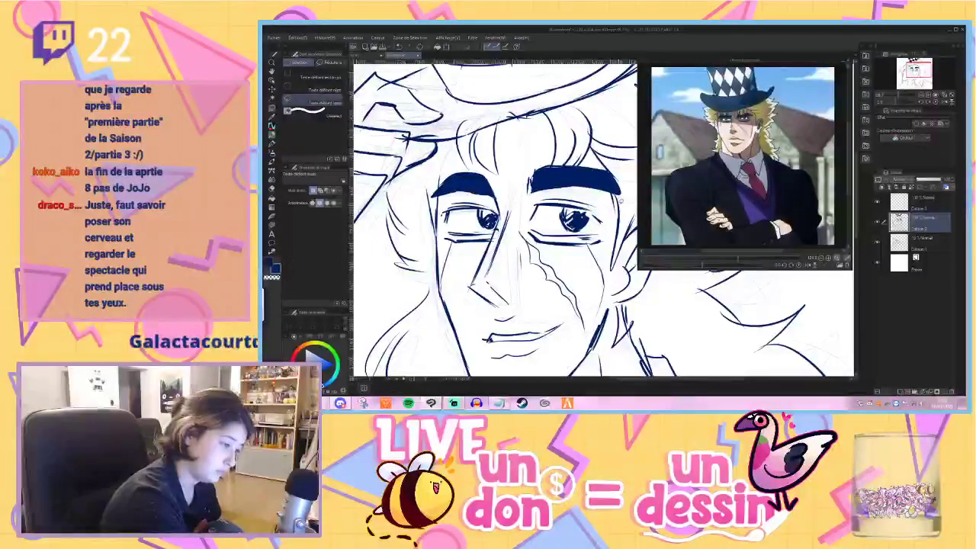
{"action": "scroll", "coordinate": [572, 164], "scroll_direction": "down", "scroll_amount": 5}
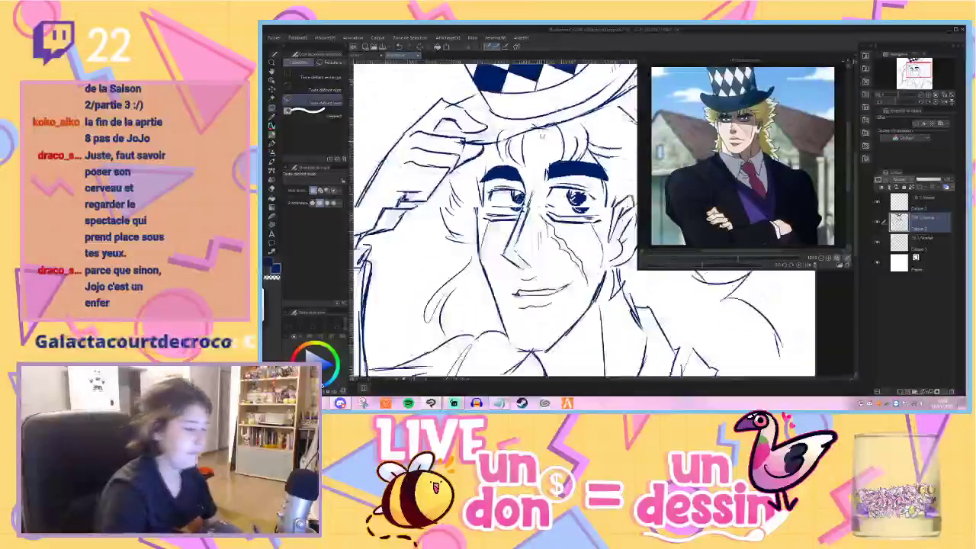
{"action": "scroll", "coordinate": [468, 153], "scroll_direction": "down", "scroll_amount": 2}
{"action": "scroll", "coordinate": [467, 152], "scroll_direction": "up", "scroll_amount": 4}
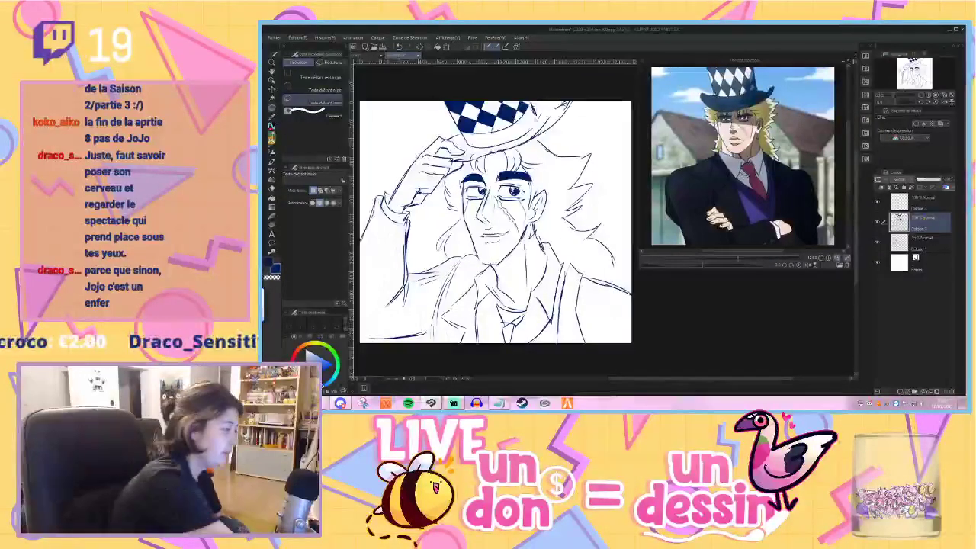
Ink extra hair strands with the pen just below the hat brim, at the back of the head.
{"action": "left_click", "coordinate": [276, 143]}
{"action": "key", "text": "ctrl+z"}
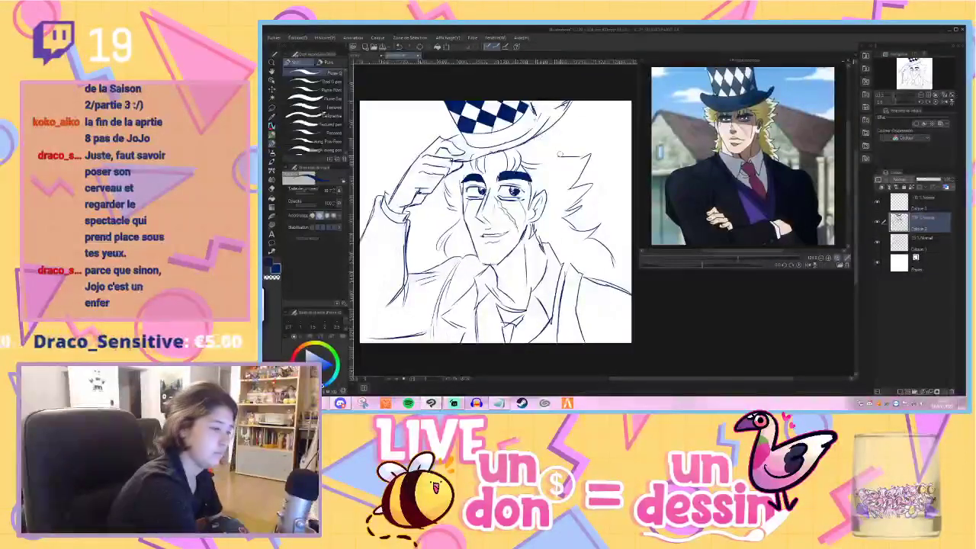
{"action": "left_click_drag", "start_coordinate": [549, 142], "coordinate": [561, 151]}
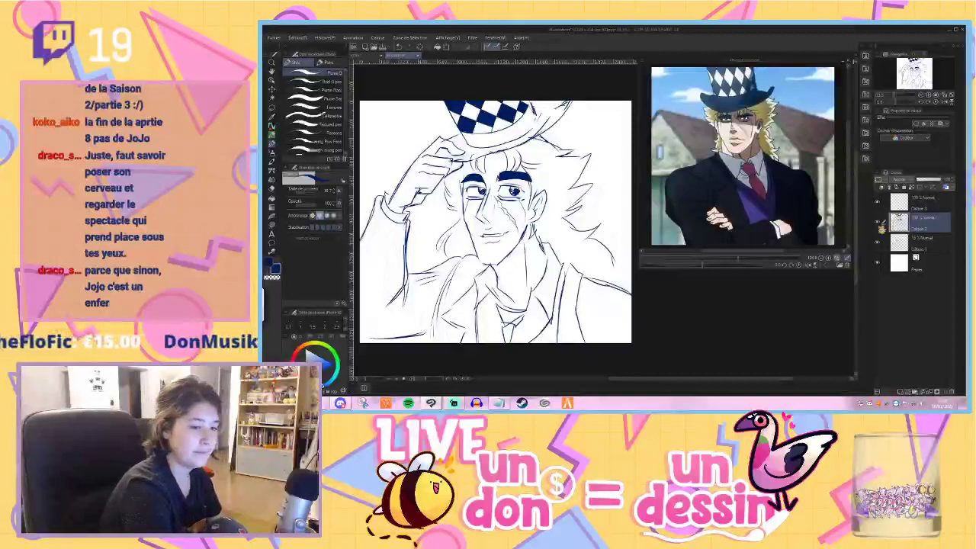
Add a low-opacity layer above the line art and brush a broad shadow with an enlarged pen along the hair beside the face.
{"action": "left_click", "coordinate": [906, 391]}
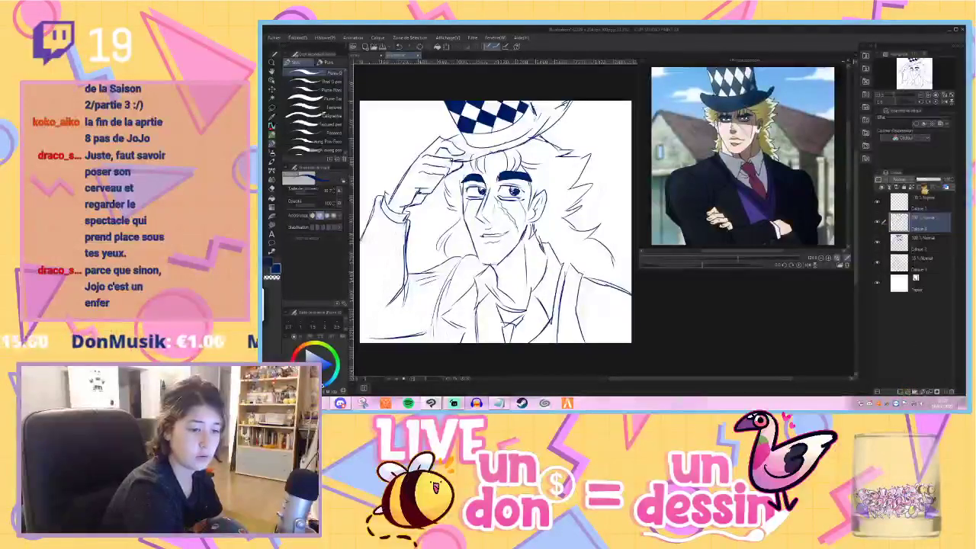
{"action": "left_click_drag", "start_coordinate": [309, 193], "coordinate": [314, 193]}
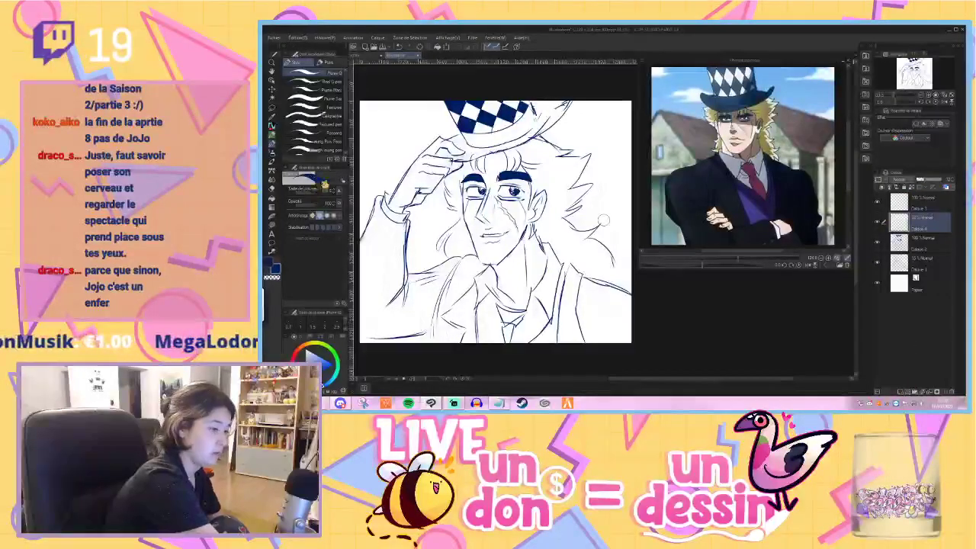
{"action": "mouse_move", "coordinate": [486, 165]}
{"action": "left_mouse_down"}
{"action": "mouse_move", "coordinate": [467, 163]}
{"action": "mouse_move", "coordinate": [458, 200]}
{"action": "left_mouse_up"}
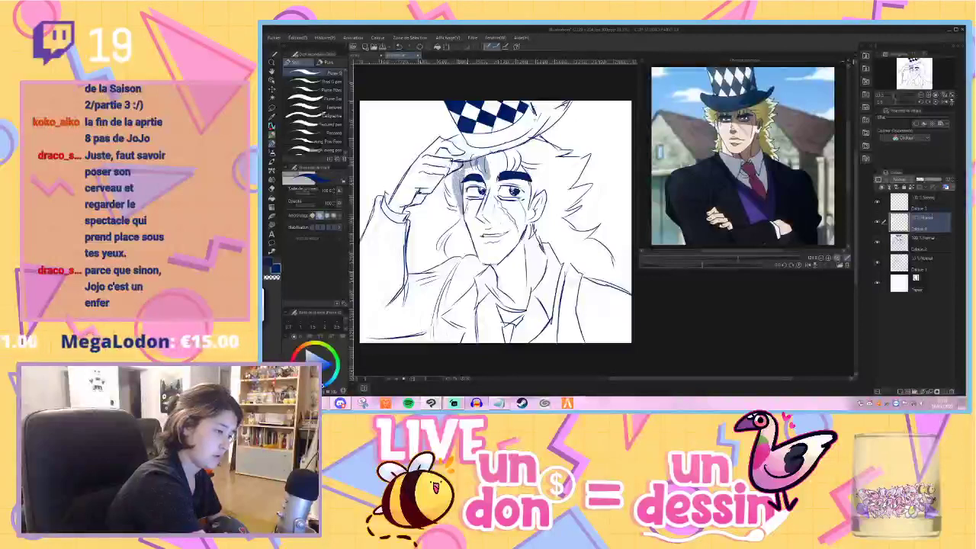
{"action": "left_click_drag", "start_coordinate": [924, 180], "coordinate": [920, 180]}
Shade the hat brim's underside, the raised sleeve, the jacket front, the collar and the tie with broad pale blue strokes.
{"action": "mouse_move", "coordinate": [482, 158]}
{"action": "left_mouse_down"}
{"action": "mouse_move", "coordinate": [532, 139]}
{"action": "mouse_move", "coordinate": [504, 144]}
{"action": "left_mouse_up"}
{"action": "mouse_move", "coordinate": [443, 182]}
{"action": "left_mouse_down"}
{"action": "mouse_move", "coordinate": [388, 213]}
{"action": "mouse_move", "coordinate": [401, 296]}
{"action": "mouse_move", "coordinate": [377, 310]}
{"action": "left_mouse_up"}
{"action": "mouse_move", "coordinate": [431, 339]}
{"action": "left_mouse_down"}
{"action": "mouse_move", "coordinate": [456, 270]}
{"action": "mouse_move", "coordinate": [449, 340]}
{"action": "left_mouse_up"}
{"action": "mouse_move", "coordinate": [486, 281]}
{"action": "left_mouse_down"}
{"action": "mouse_move", "coordinate": [482, 312]}
{"action": "mouse_move", "coordinate": [516, 313]}
{"action": "left_mouse_up"}
{"action": "mouse_move", "coordinate": [510, 302]}
{"action": "left_mouse_down"}
{"action": "mouse_move", "coordinate": [494, 340]}
{"action": "mouse_move", "coordinate": [537, 314]}
{"action": "mouse_move", "coordinate": [525, 341]}
{"action": "left_mouse_up"}
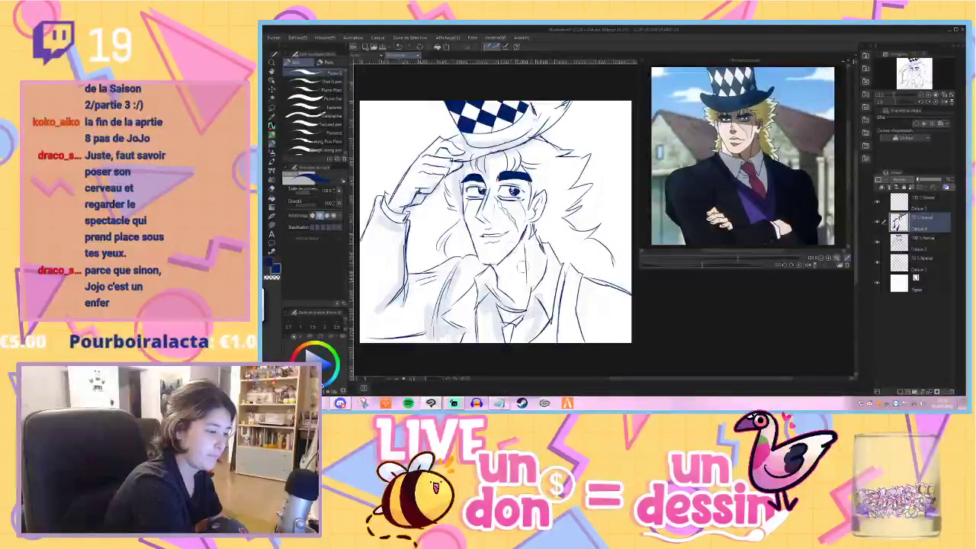
Brush pale shading over the neck, the hair on both sides of the face, the shoulder and the jacket front.
{"action": "left_click_drag", "start_coordinate": [525, 268], "coordinate": [508, 260]}
{"action": "left_click_drag", "start_coordinate": [556, 192], "coordinate": [545, 267]}
{"action": "left_click_drag", "start_coordinate": [604, 252], "coordinate": [552, 283]}
{"action": "left_click_drag", "start_coordinate": [473, 232], "coordinate": [456, 256]}
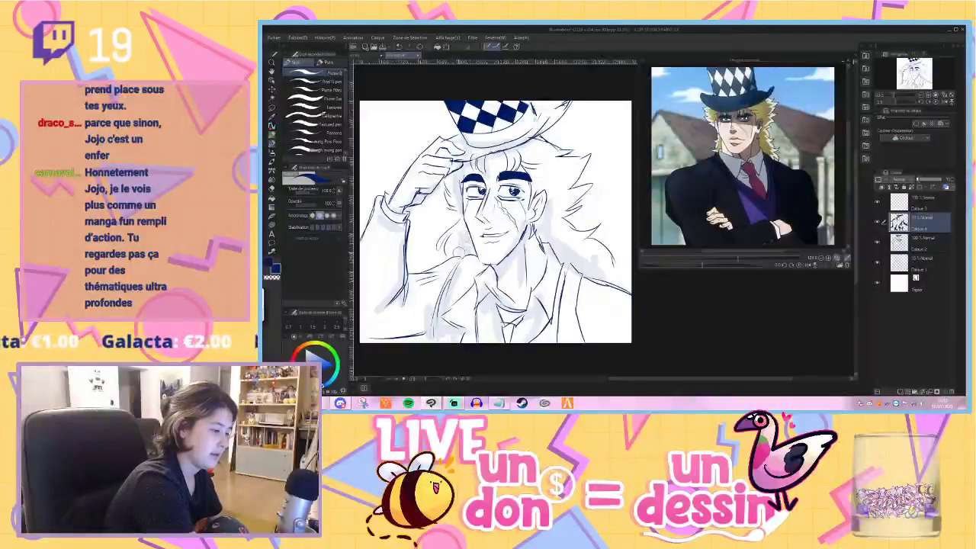
{"action": "mouse_move", "coordinate": [568, 324]}
{"action": "left_mouse_down"}
{"action": "mouse_move", "coordinate": [559, 340]}
{"action": "mouse_move", "coordinate": [578, 340]}
{"action": "left_mouse_up"}
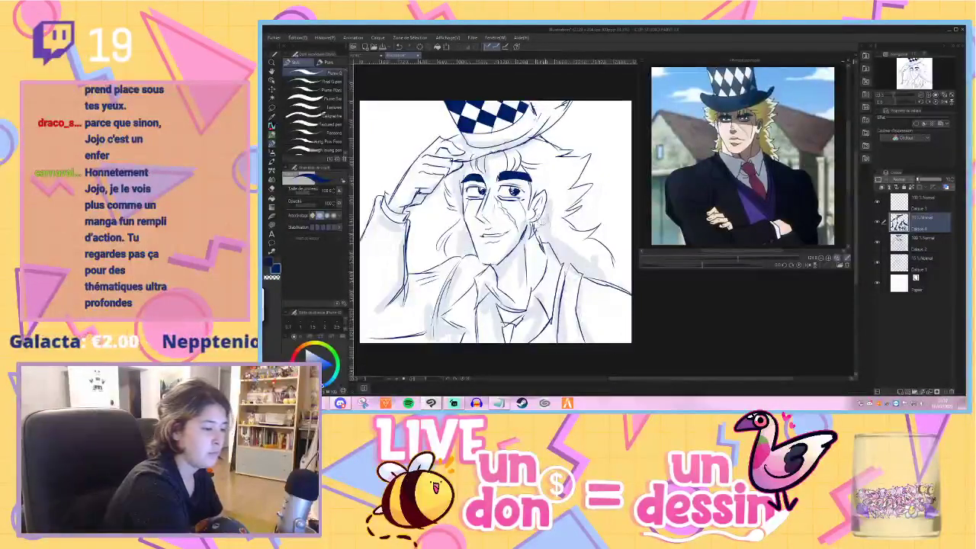
{"action": "left_click_drag", "start_coordinate": [574, 193], "coordinate": [553, 218]}
{"action": "mouse_move", "coordinate": [580, 159]}
{"action": "left_mouse_down"}
{"action": "mouse_move", "coordinate": [560, 187]}
{"action": "mouse_move", "coordinate": [552, 160]}
{"action": "left_mouse_up"}
{"action": "left_click_drag", "start_coordinate": [596, 230], "coordinate": [578, 247]}
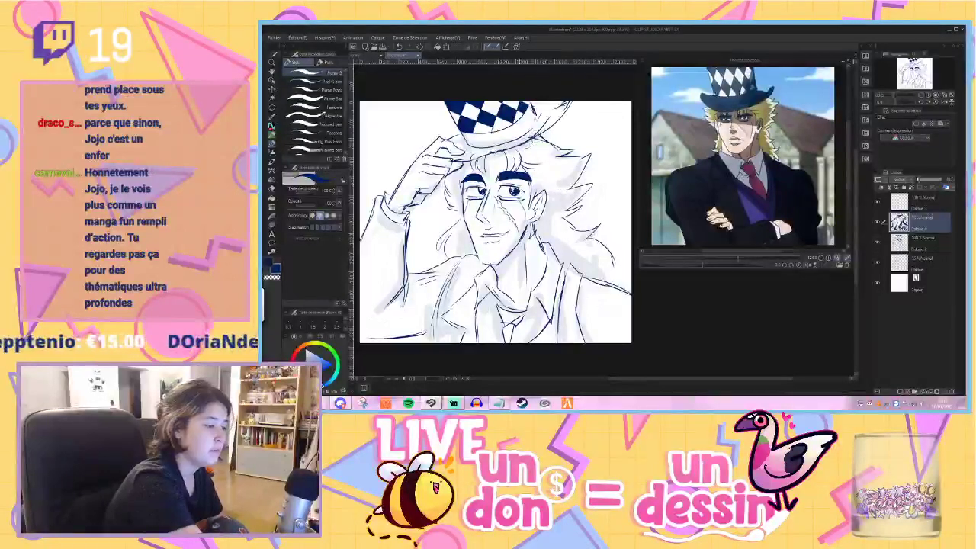
Touch up the hat, face and hair shading, add pale hearts beside the head, and adjust the brush size for the signature.
{"action": "mouse_move", "coordinate": [522, 125]}
{"action": "left_mouse_down"}
{"action": "mouse_move", "coordinate": [530, 105]}
{"action": "mouse_move", "coordinate": [534, 113]}
{"action": "left_mouse_up"}
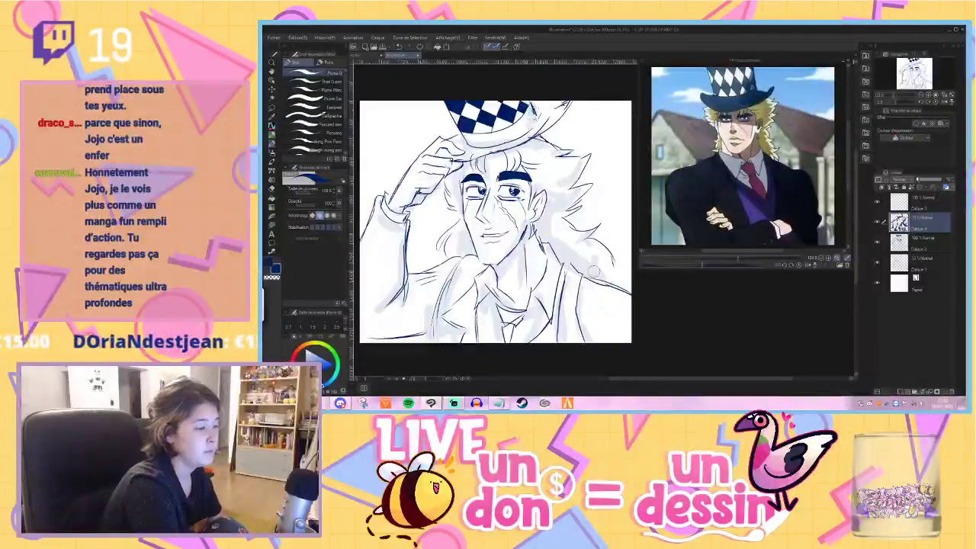
{"action": "left_click_drag", "start_coordinate": [492, 212], "coordinate": [477, 226]}
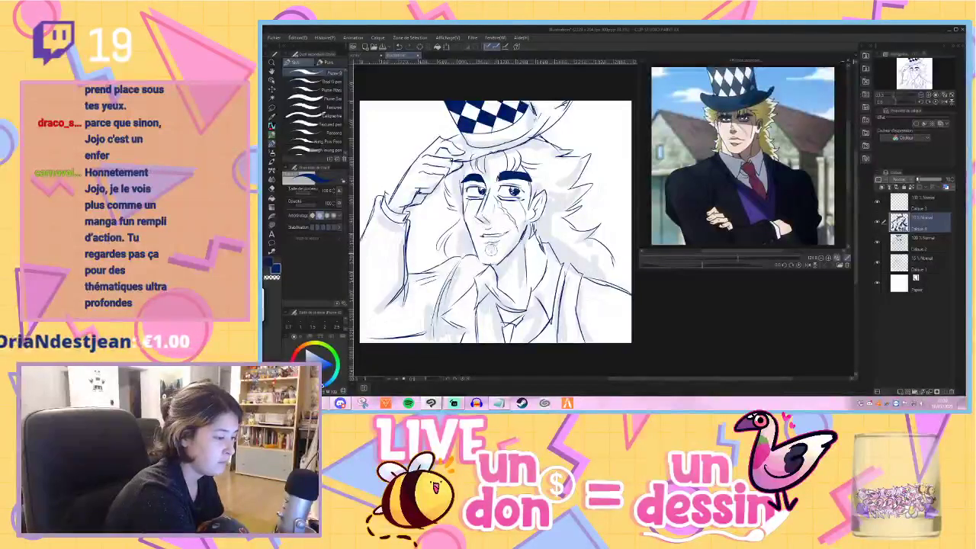
{"action": "left_click_drag", "start_coordinate": [566, 206], "coordinate": [554, 217]}
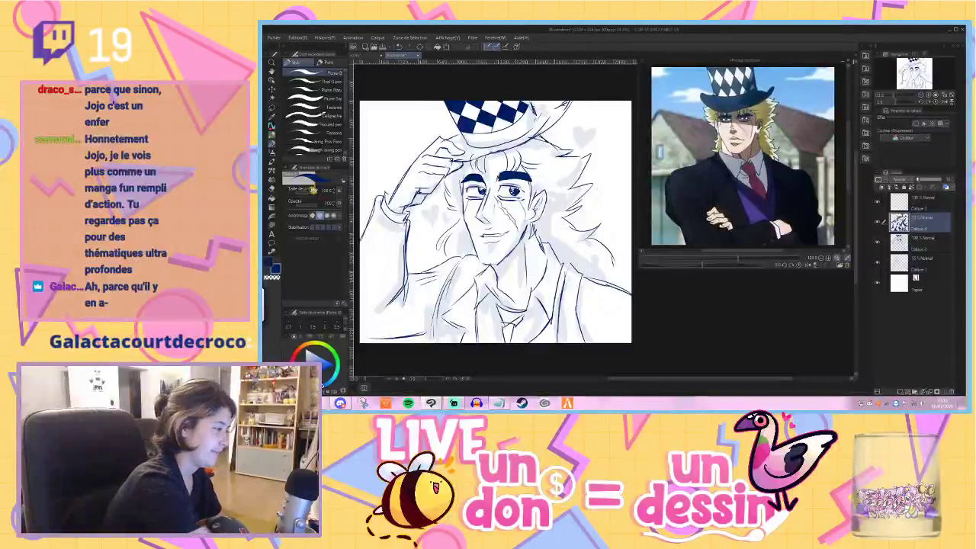
{"action": "left_click_drag", "start_coordinate": [312, 196], "coordinate": [310, 194]}
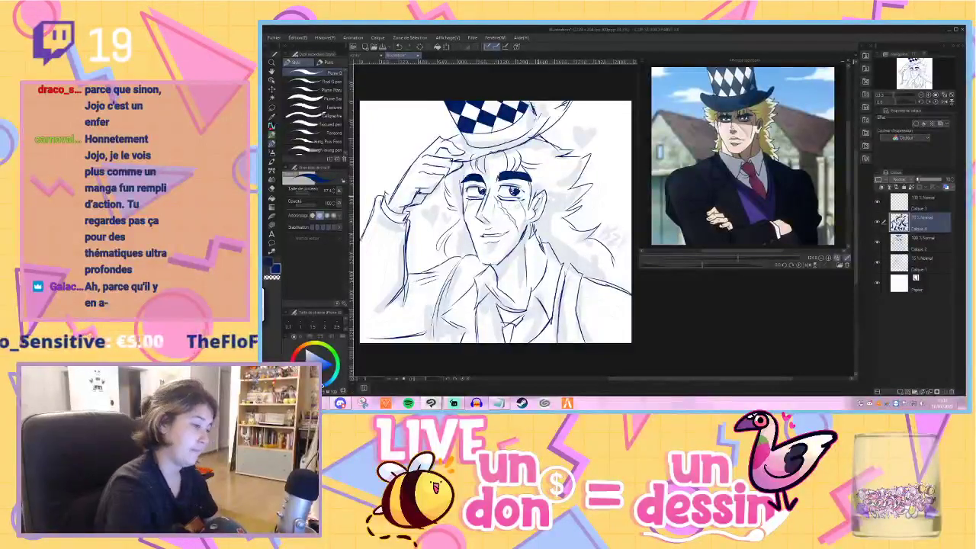
Start saving the portrait as a file and go to the Commandes + Contreparties folder inside the Dessin +Map 3 folder.
{"action": "scroll", "coordinate": [543, 200], "scroll_direction": "down", "scroll_amount": 2}
{"action": "scroll", "coordinate": [503, 196], "scroll_direction": "up", "scroll_amount": 1}
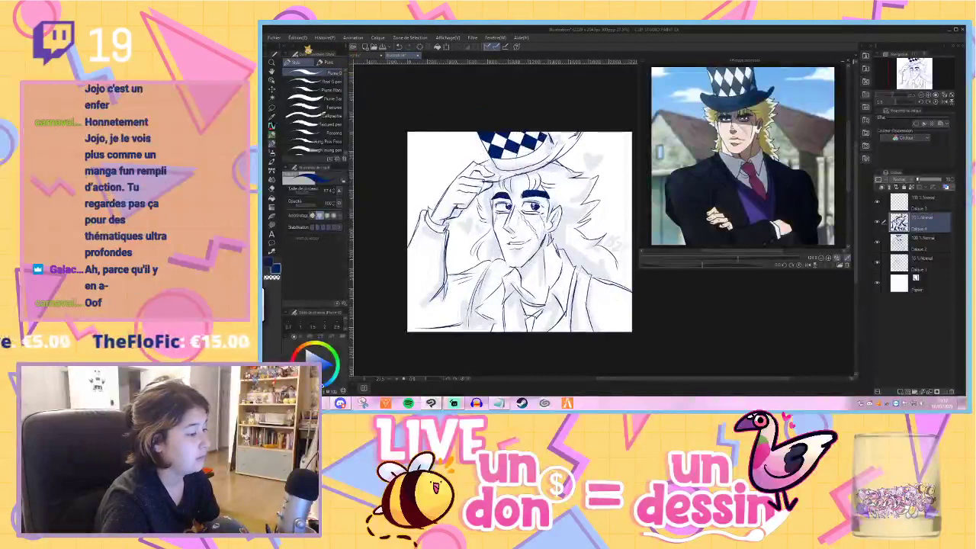
{"action": "left_click", "coordinate": [273, 37]}
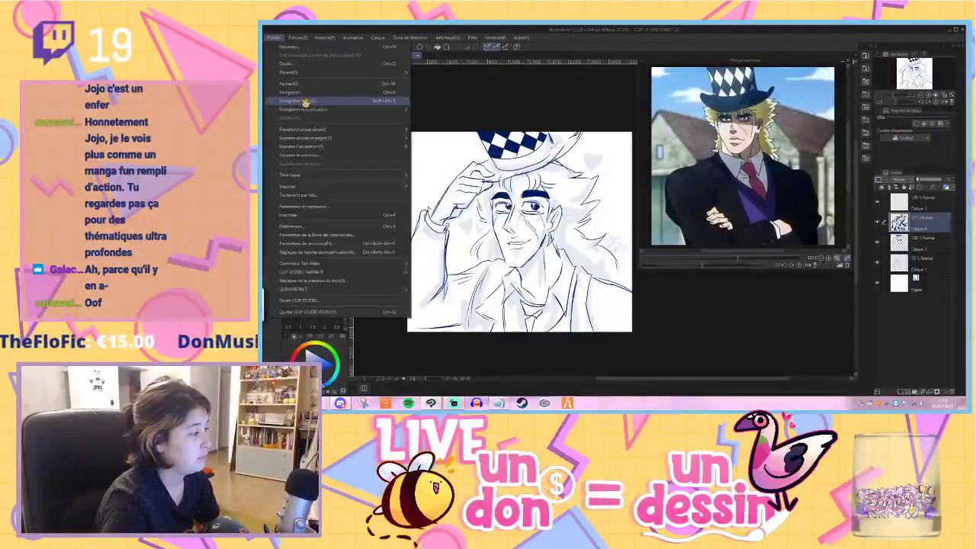
{"action": "left_click", "coordinate": [305, 92]}
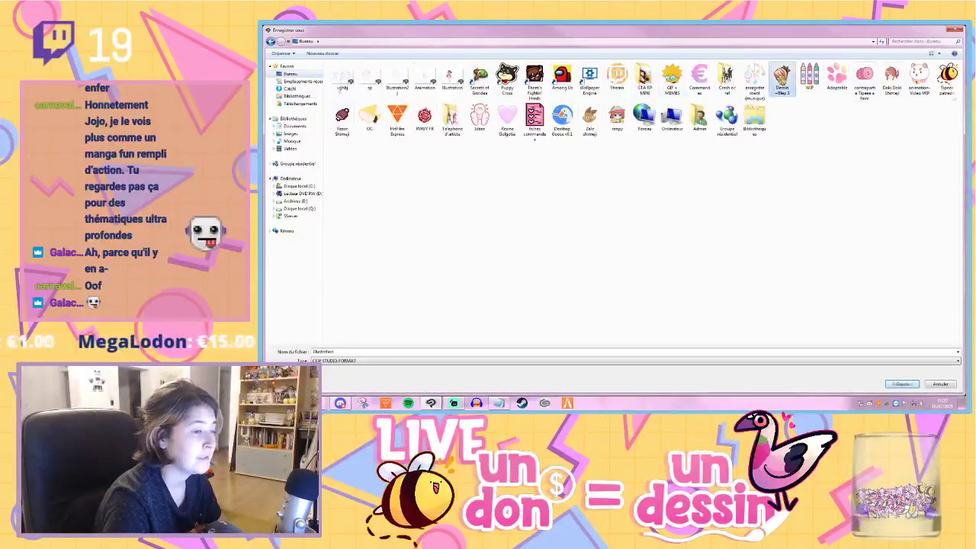
{"action": "double_click", "coordinate": [782, 78]}
{"action": "double_click", "coordinate": [467, 80]}
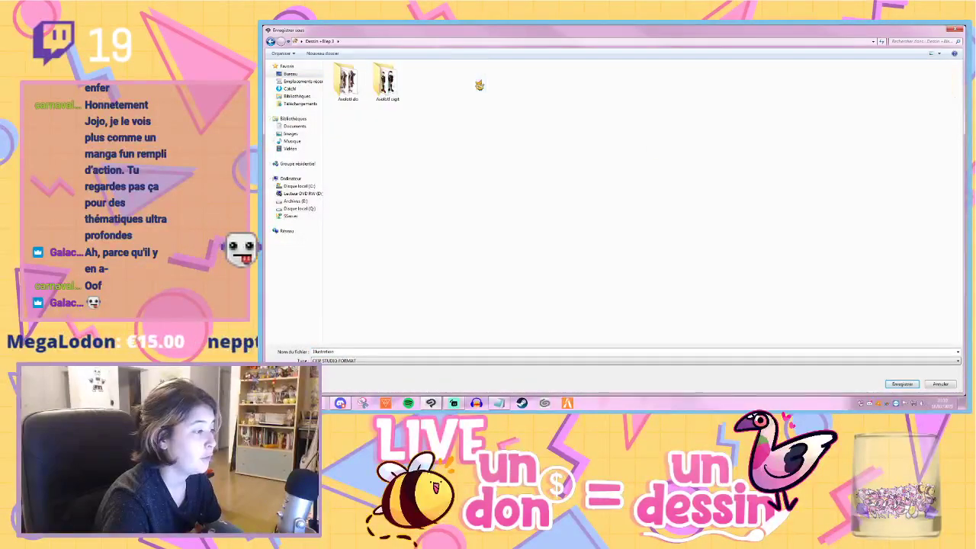
Save the portrait as a PNG named speedwagon, accepting the prompt about layer information.
{"action": "left_click", "coordinate": [351, 360]}
{"action": "left_click", "coordinate": [336, 378]}
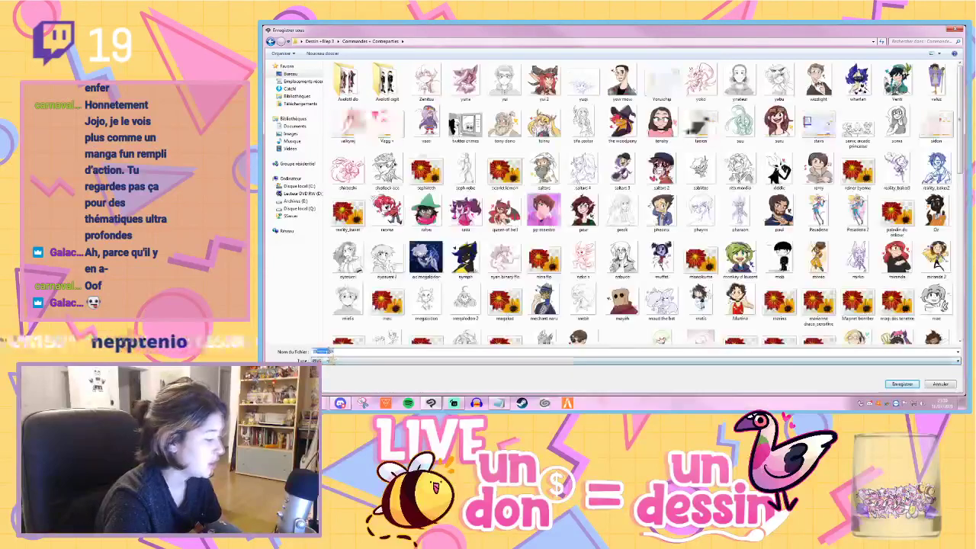
{"action": "type", "text": "speedwag"}
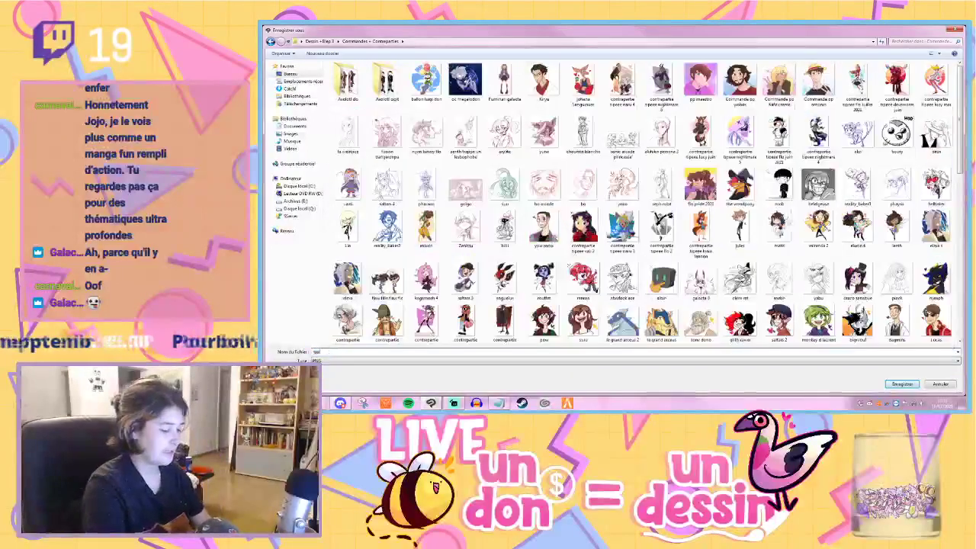
{"action": "key", "text": "Return"}
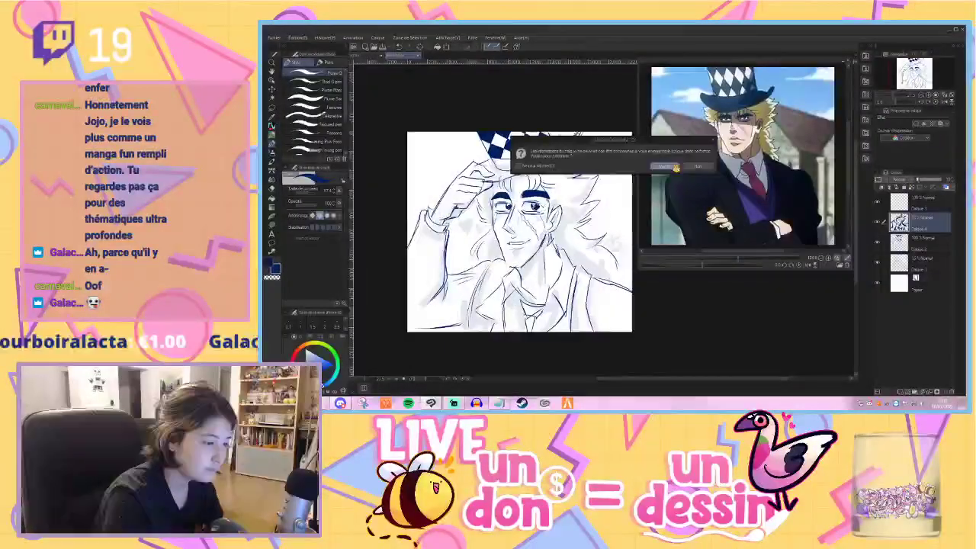
{"action": "left_click", "coordinate": [674, 169]}
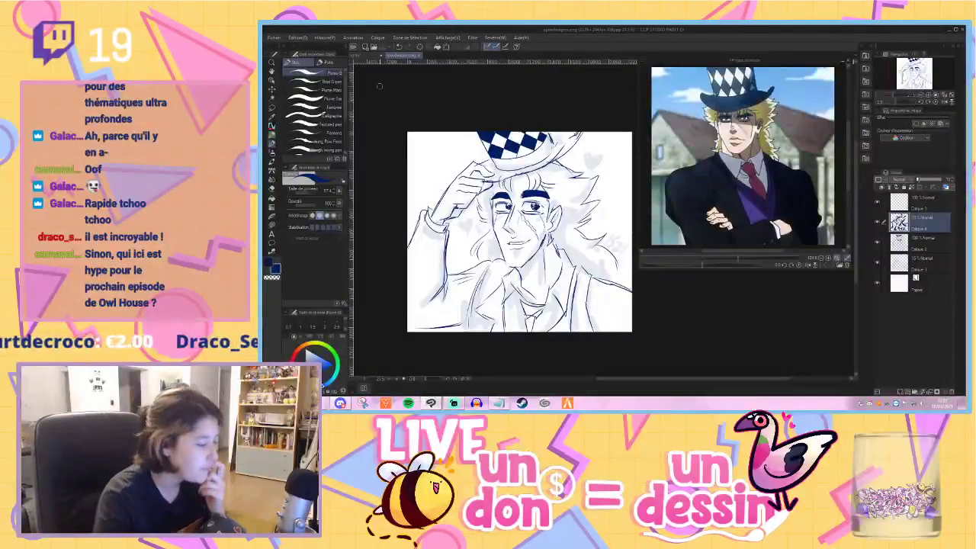
Review the finished portrait and close its document without saving again, returning to the character sketch.
{"action": "scroll", "coordinate": [496, 227], "scroll_direction": "down", "scroll_amount": 5}
{"action": "scroll", "coordinate": [501, 226], "scroll_direction": "up", "scroll_amount": 5}
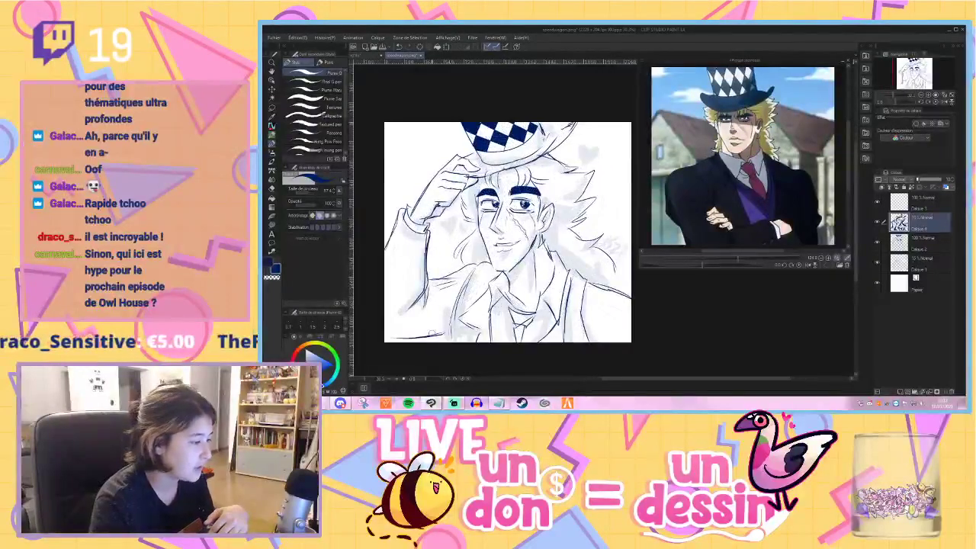
{"action": "scroll", "coordinate": [508, 231], "scroll_direction": "down", "scroll_amount": 4}
{"action": "scroll", "coordinate": [508, 231], "scroll_direction": "up", "scroll_amount": 6}
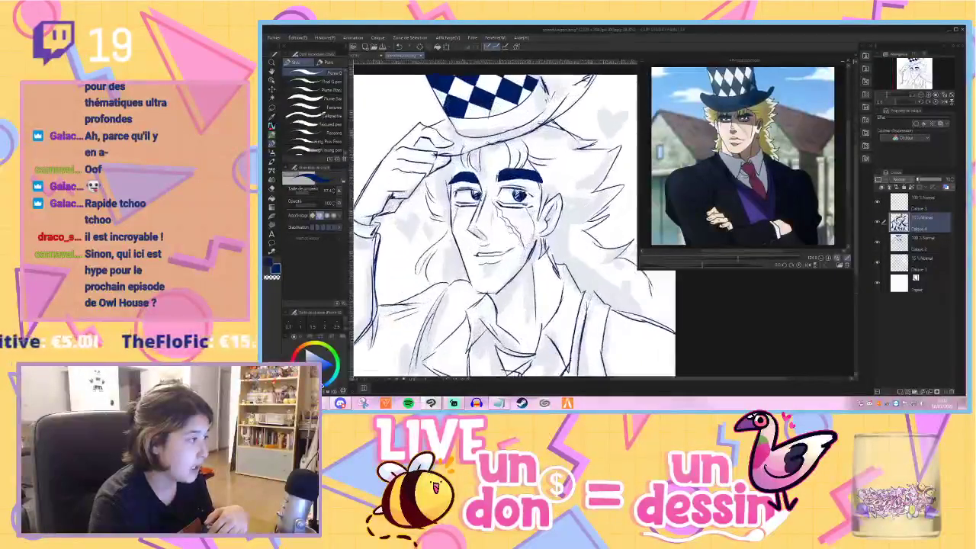
{"action": "left_click", "coordinate": [364, 54]}
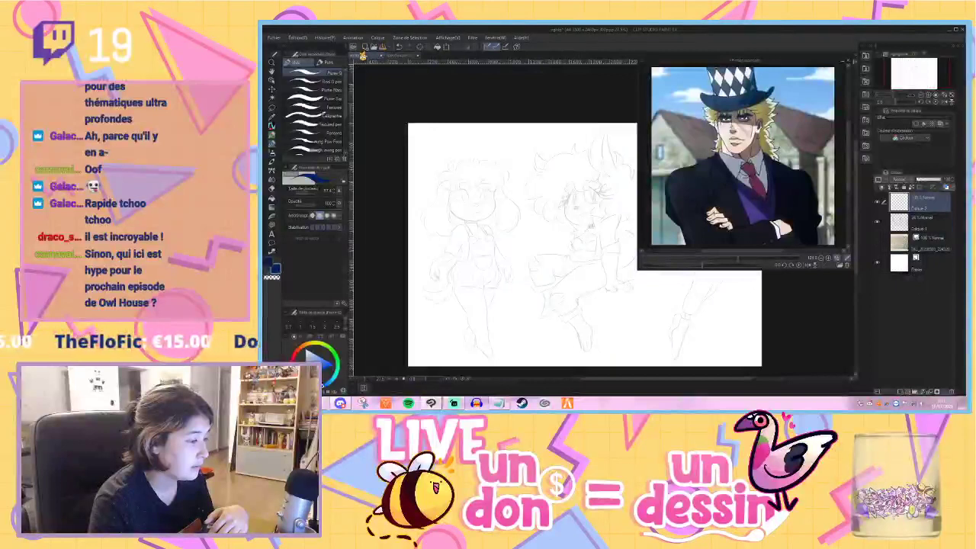
{"action": "left_click", "coordinate": [418, 56]}
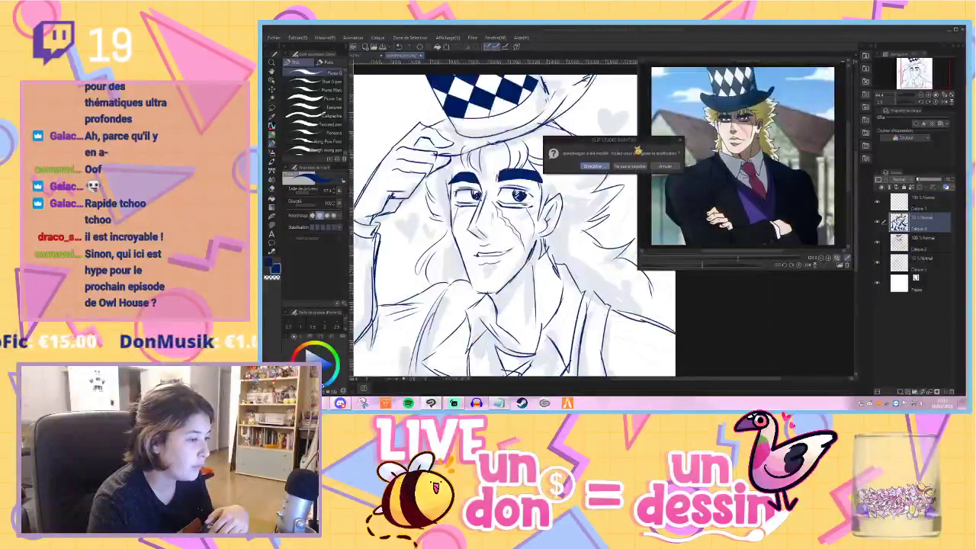
{"action": "left_click", "coordinate": [630, 166]}
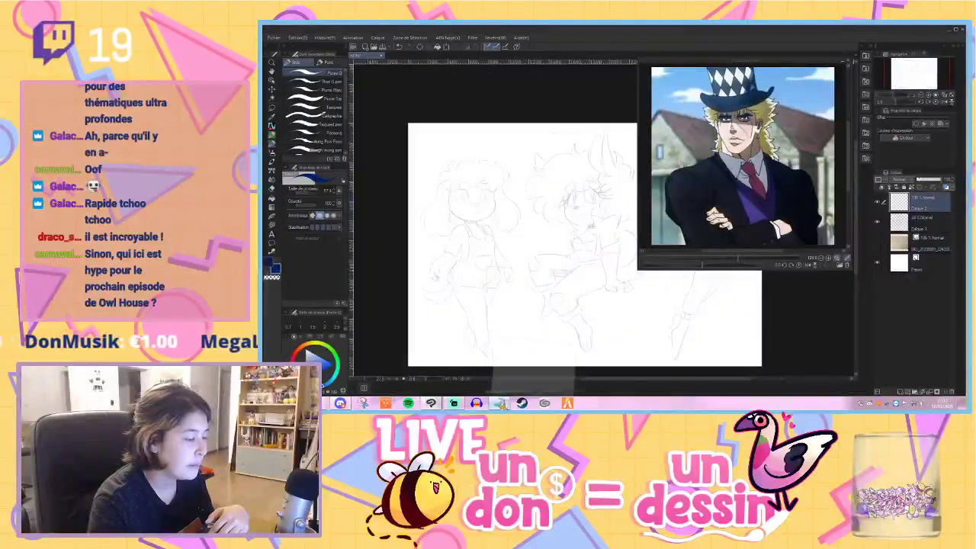
Switch to Notepad, clear the text of the note and minimize its window.
{"action": "left_click", "coordinate": [501, 404]}
{"action": "left_click_drag", "start_coordinate": [526, 94], "coordinate": [318, 59]}
{"action": "key", "text": "BackSpace"}
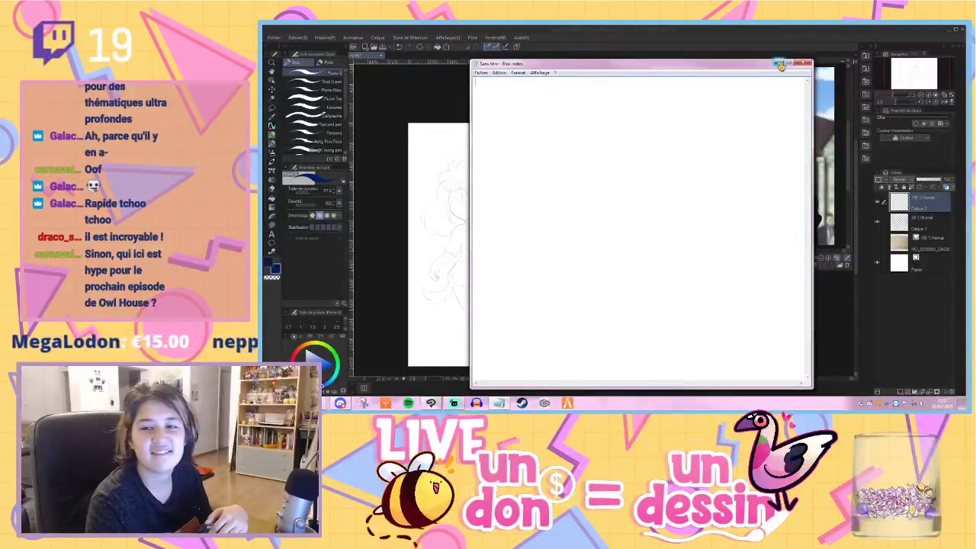
{"action": "left_click", "coordinate": [779, 64]}
Collapse the reference image window and reduce the pen's brush size for the three-character sketch.
{"action": "left_click", "coordinate": [848, 61]}
{"action": "scroll", "coordinate": [503, 176], "scroll_direction": "down", "scroll_amount": 2}
{"action": "scroll", "coordinate": [476, 198], "scroll_direction": "up", "scroll_amount": 5}
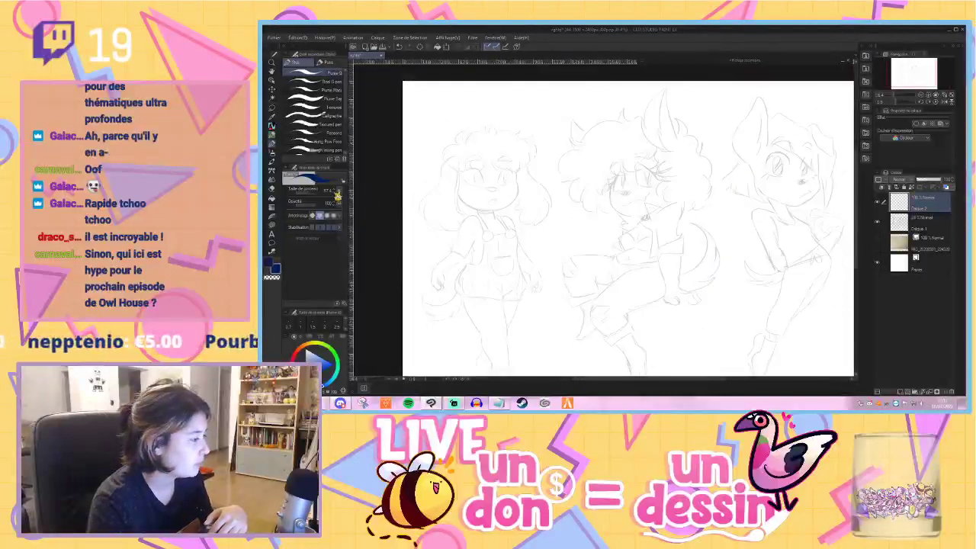
{"action": "type", "text": "20"}
{"action": "key", "text": "Return"}
{"action": "scroll", "coordinate": [708, 126], "scroll_direction": "down", "scroll_amount": 2}
{"action": "scroll", "coordinate": [484, 144], "scroll_direction": "up", "scroll_amount": 3}
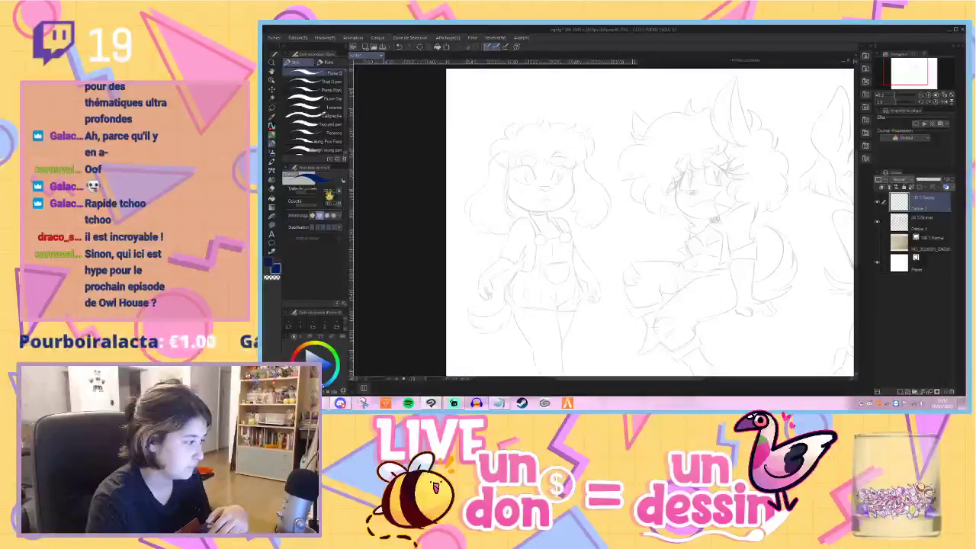
{"action": "key", "text": "Return"}
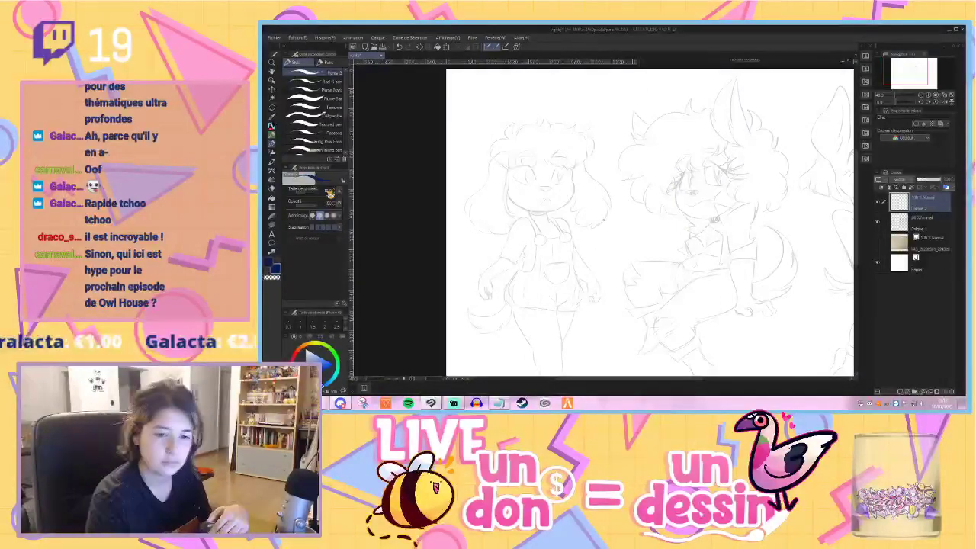
Try to ink a line across the eye area of the character in overalls.
{"action": "scroll", "coordinate": [534, 163], "scroll_direction": "up", "scroll_amount": 3}
{"action": "key", "text": "ctrl+plus"}
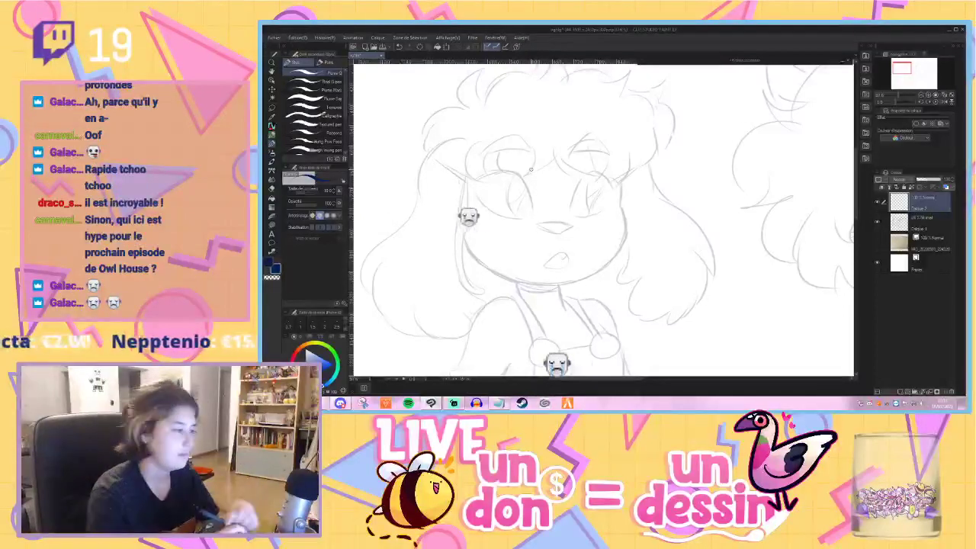
{"action": "mouse_move", "coordinate": [492, 192]}
{"action": "left_mouse_down"}
{"action": "mouse_move", "coordinate": [501, 218]}
{"action": "mouse_move", "coordinate": [568, 206]}
{"action": "left_mouse_up"}
{"action": "key", "text": "ctrl+z"}
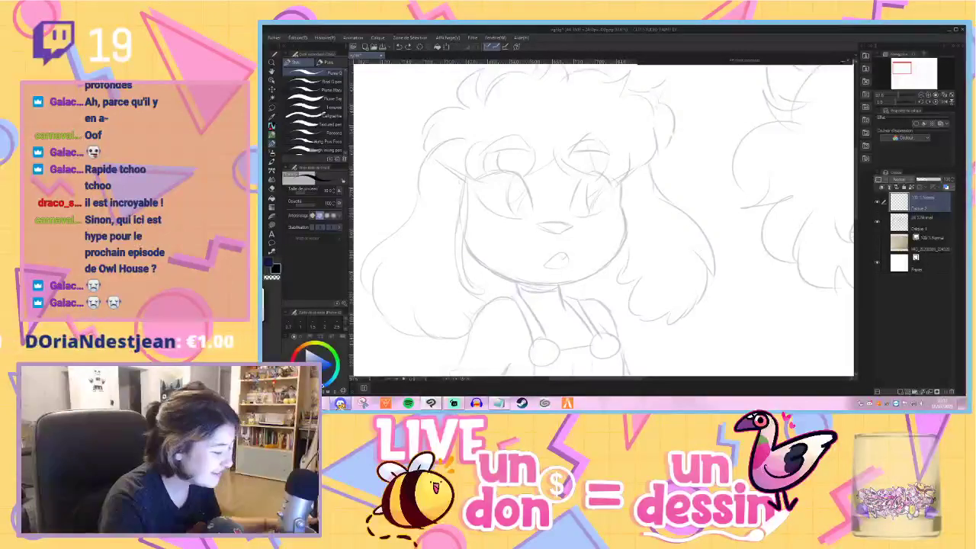
Switch to Discord to check the demande-dev channel, and return to the drawing program.
{"action": "mouse_move", "coordinate": [341, 403]}
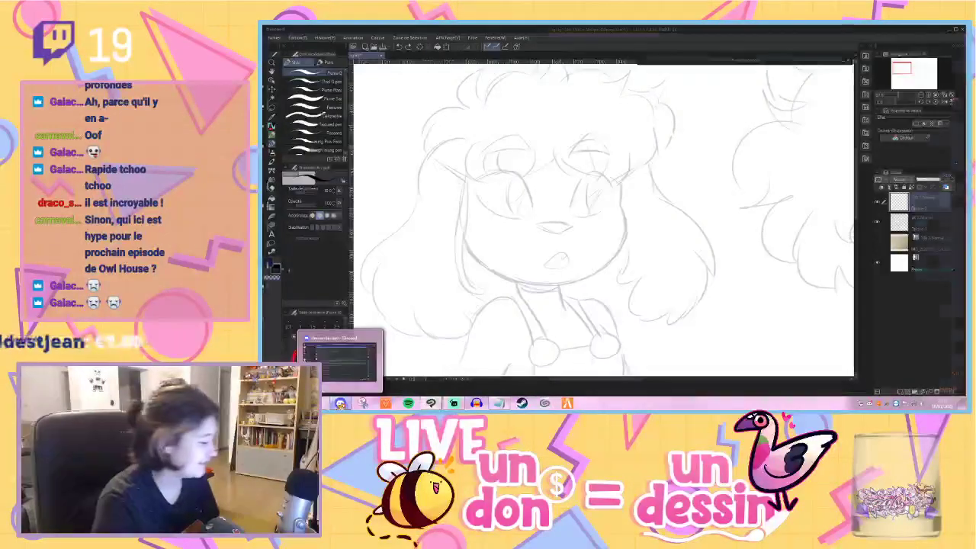
{"action": "left_click", "coordinate": [340, 358]}
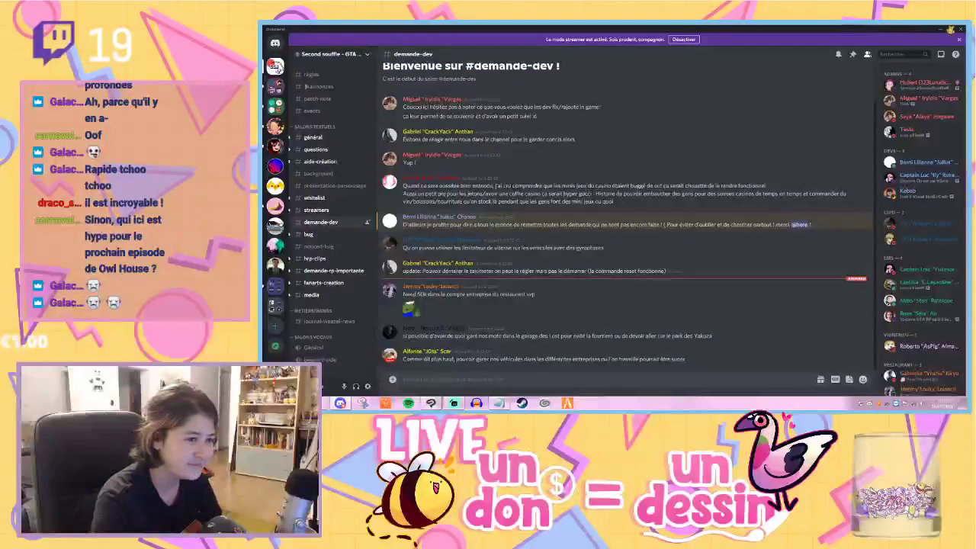
{"action": "left_click", "coordinate": [941, 29]}
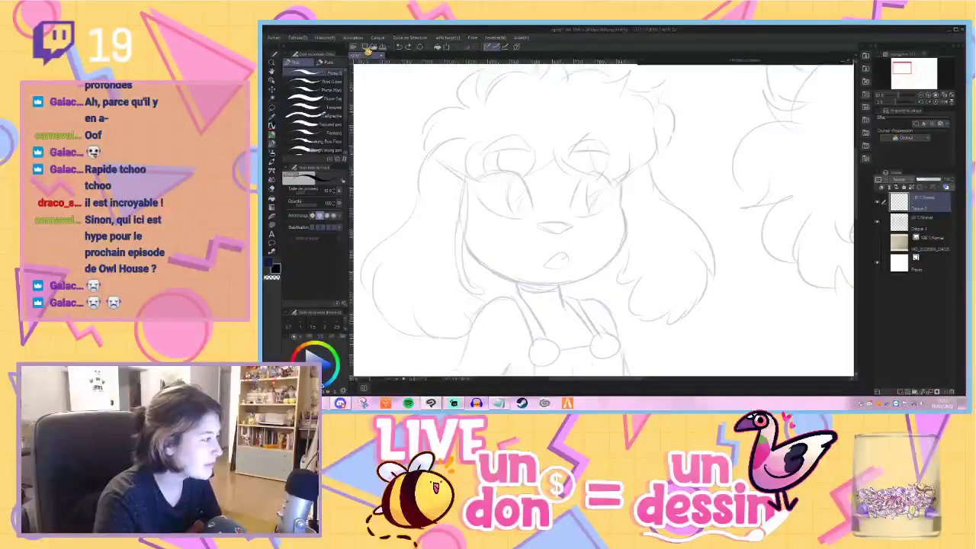
Create a new blank landscape canvas and expand the reference image window to import an image into it.
{"action": "left_click", "coordinate": [366, 47]}
{"action": "left_click", "coordinate": [713, 103]}
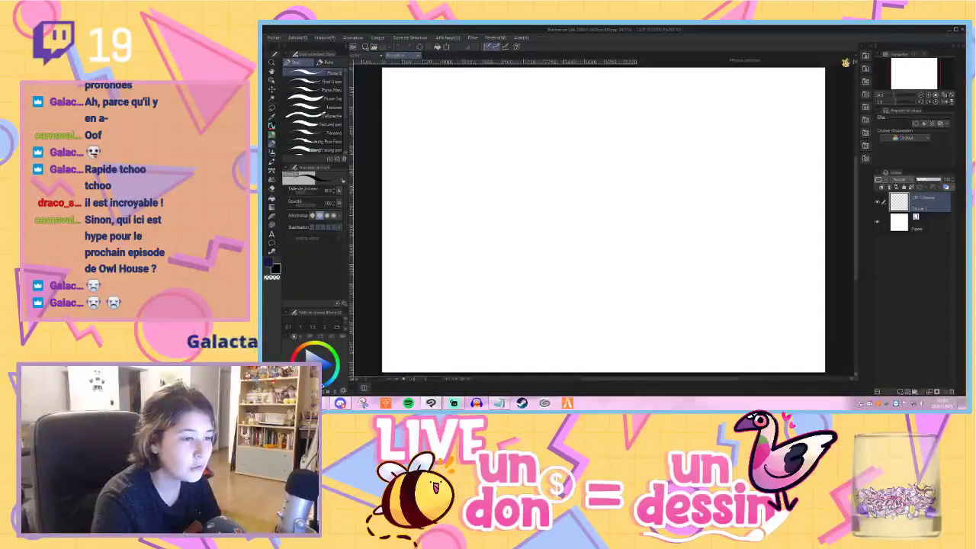
{"action": "left_click", "coordinate": [843, 61]}
{"action": "left_click", "coordinate": [843, 267]}
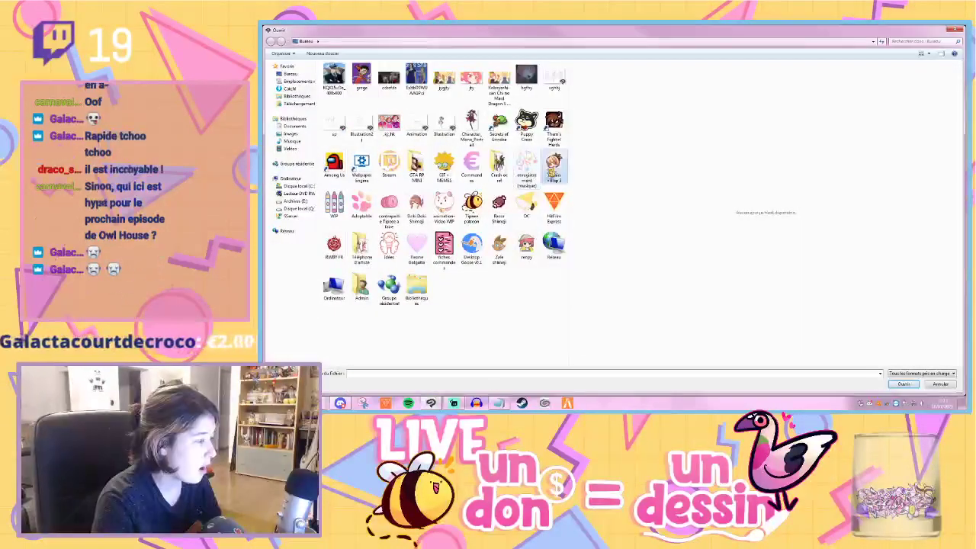
Browse from the desktop to the Commandes + Contreparties folder inside the drawings folder.
{"action": "double_click", "coordinate": [553, 163]}
{"action": "left_click", "coordinate": [429, 120]}
{"action": "scroll", "coordinate": [390, 107], "scroll_direction": "down", "scroll_amount": 5}
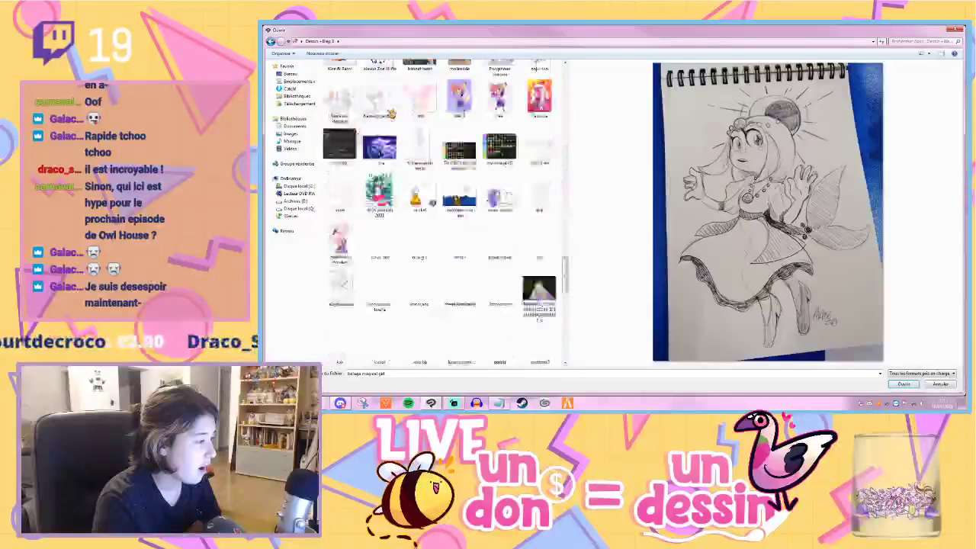
{"action": "left_click", "coordinate": [469, 251]}
{"action": "double_click", "coordinate": [379, 246]}
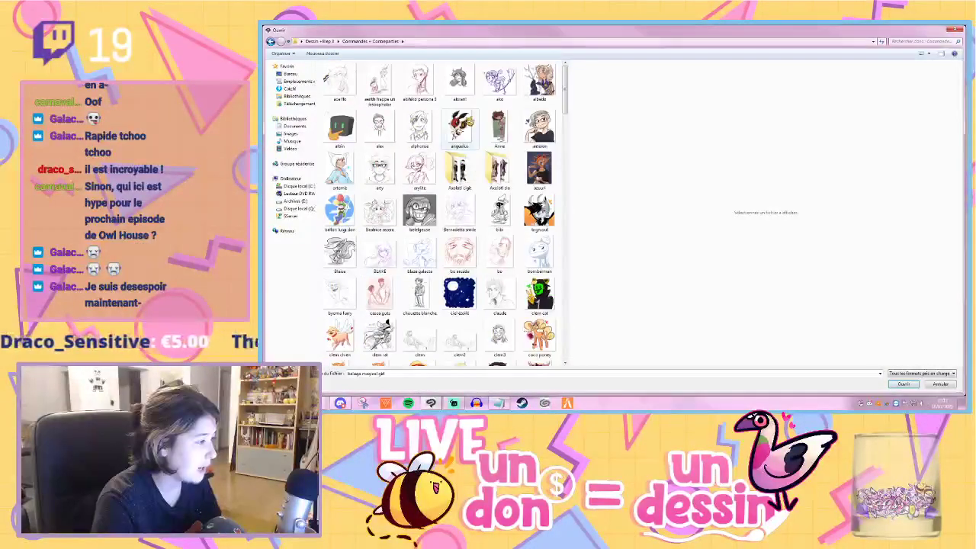
Preview several character portraits in the commissions folder to compare finished pieces.
{"action": "left_click", "coordinate": [539, 82]}
{"action": "scroll", "coordinate": [541, 91], "scroll_direction": "down", "scroll_amount": 5}
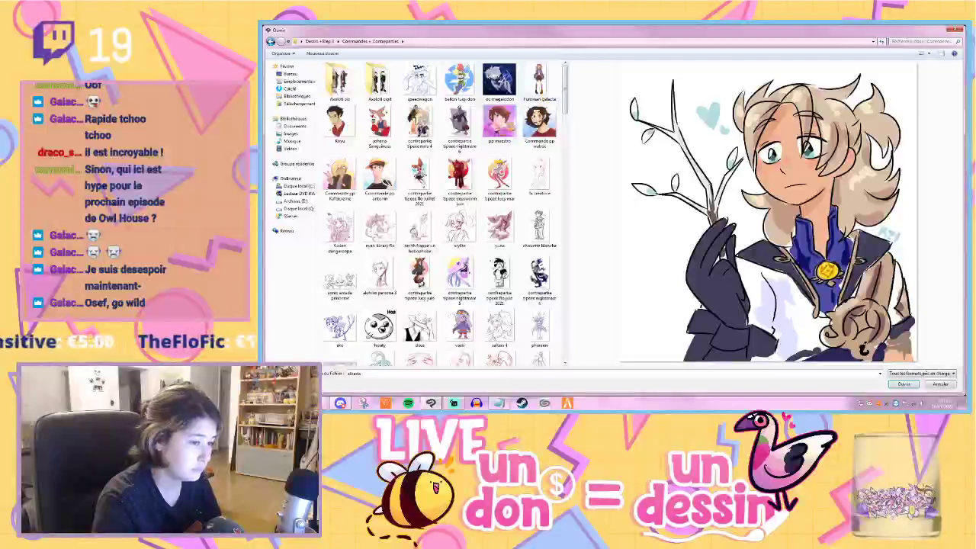
{"action": "left_click", "coordinate": [499, 122]}
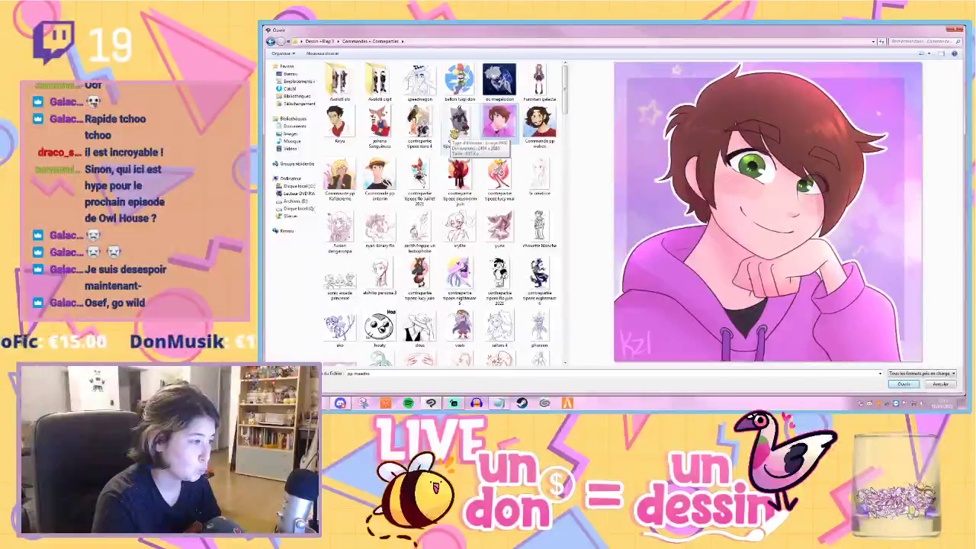
{"action": "left_click", "coordinate": [542, 130]}
{"action": "left_click", "coordinate": [504, 133]}
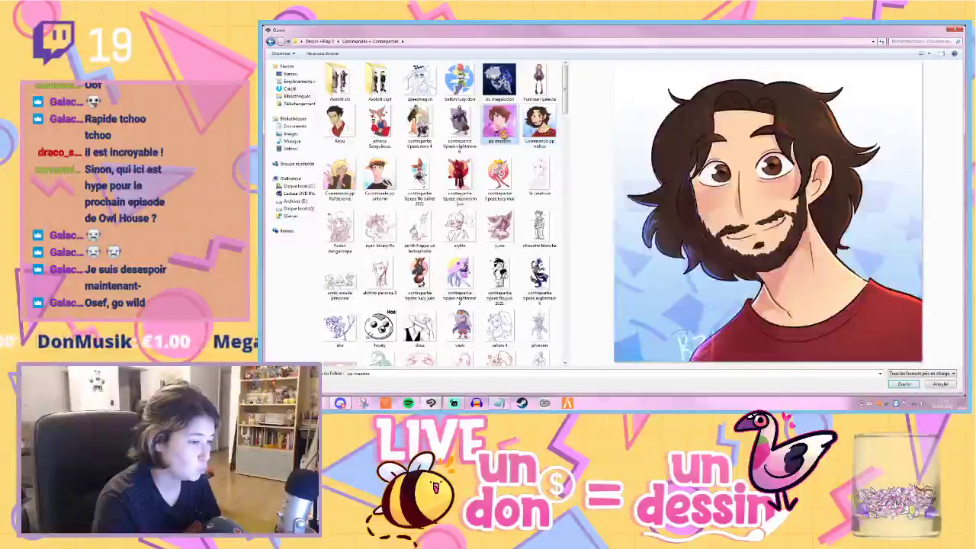
{"action": "left_click", "coordinate": [541, 136]}
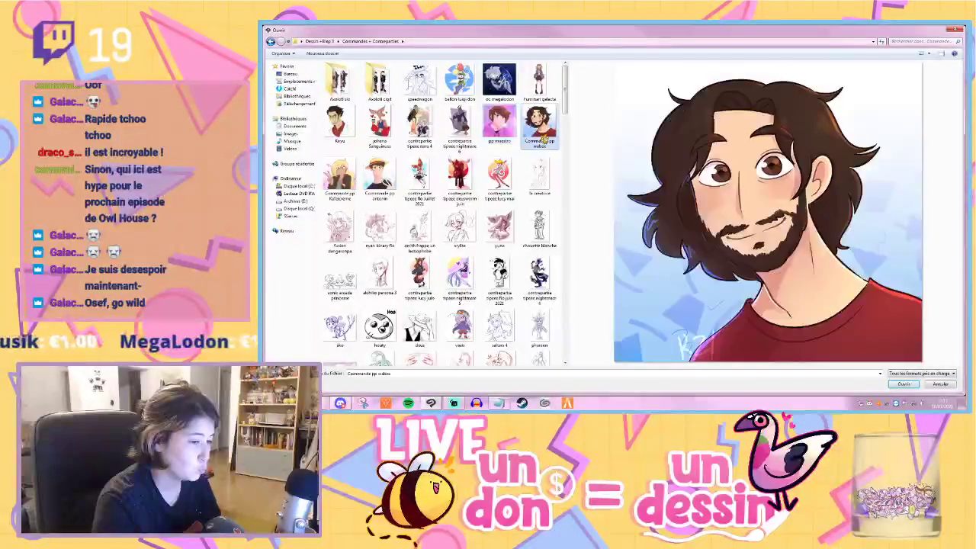
{"action": "left_click", "coordinate": [492, 126]}
{"action": "left_click", "coordinate": [385, 175]}
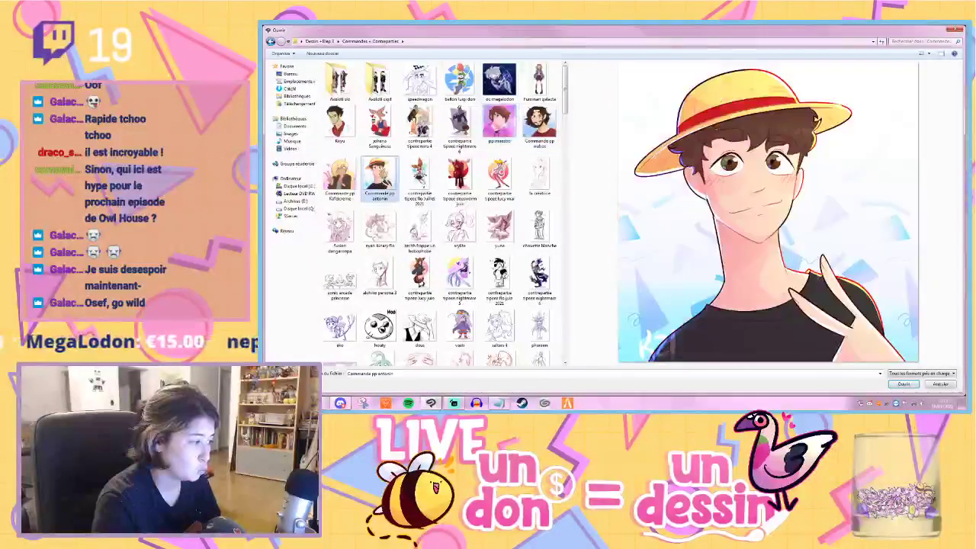
{"action": "left_click", "coordinate": [461, 122]}
Load the picture of the grey-haired character with the perched bird as reference, and enlarge the reference window over the canvas.
{"action": "left_click", "coordinate": [419, 123]}
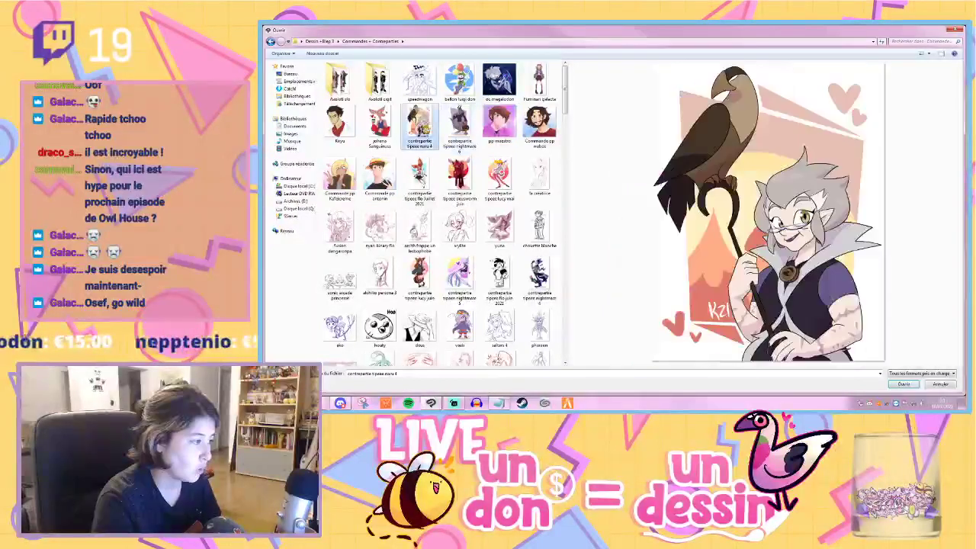
{"action": "left_click", "coordinate": [380, 125]}
{"action": "left_click", "coordinate": [419, 126]}
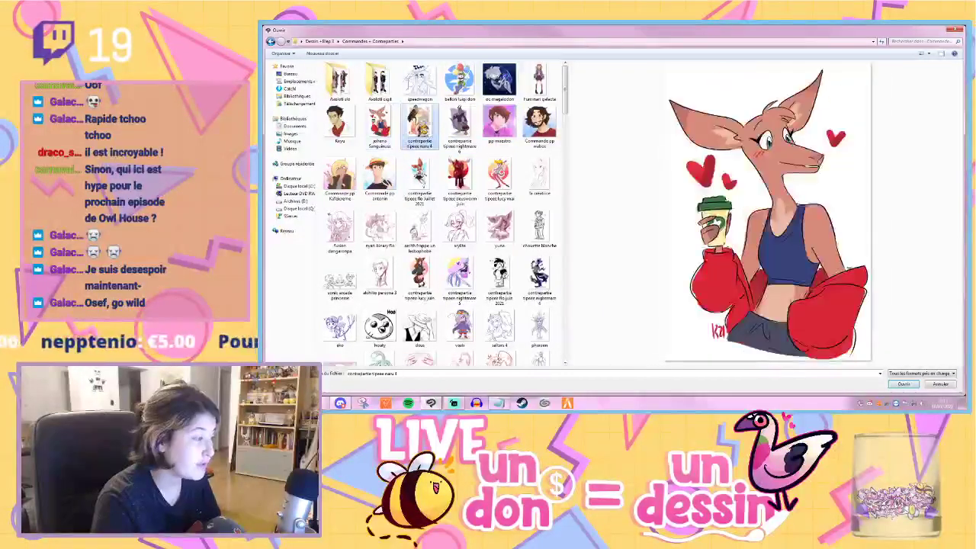
{"action": "double_click", "coordinate": [418, 126]}
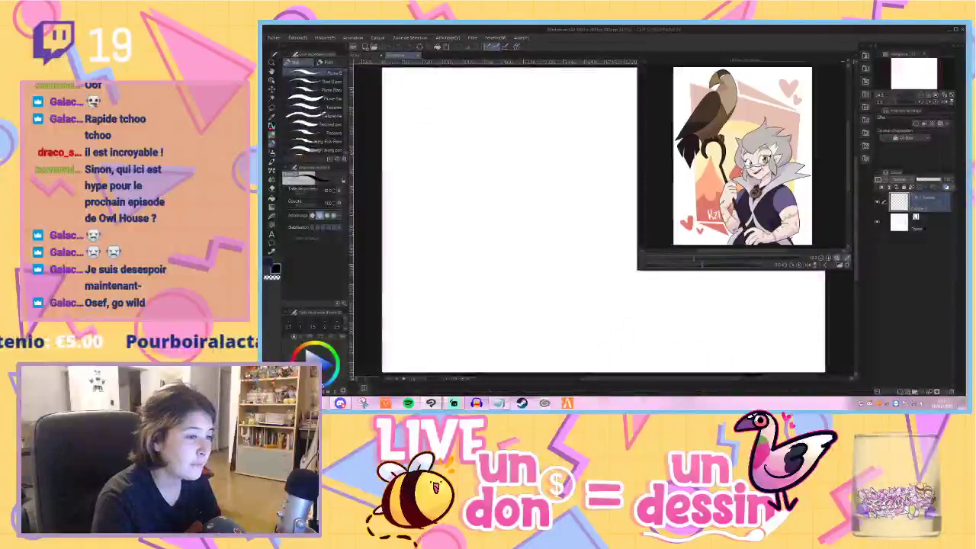
{"action": "left_click", "coordinate": [638, 268]}
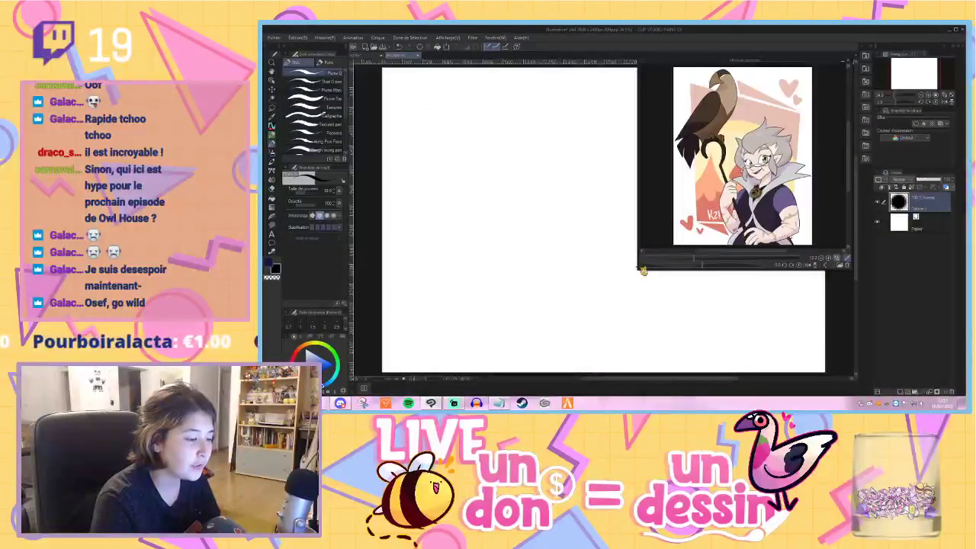
{"action": "mouse_move", "coordinate": [637, 269]}
{"action": "left_mouse_down"}
{"action": "mouse_move", "coordinate": [556, 312]}
{"action": "mouse_move", "coordinate": [393, 373]}
{"action": "mouse_move", "coordinate": [439, 374]}
{"action": "left_mouse_up"}
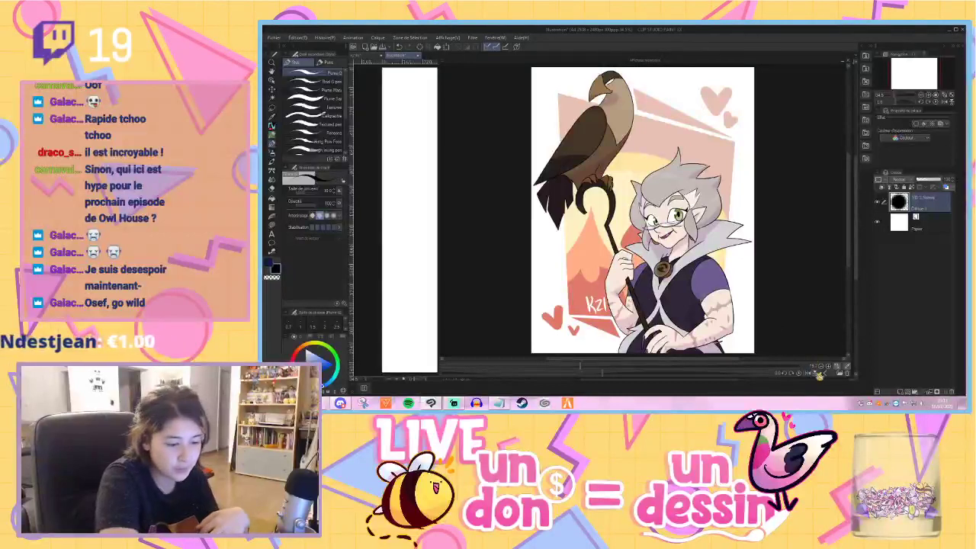
Replace the reference with the purple-jacketed character, shrink the reference window, and frame the character's upper body in it.
{"action": "left_click", "coordinate": [842, 374]}
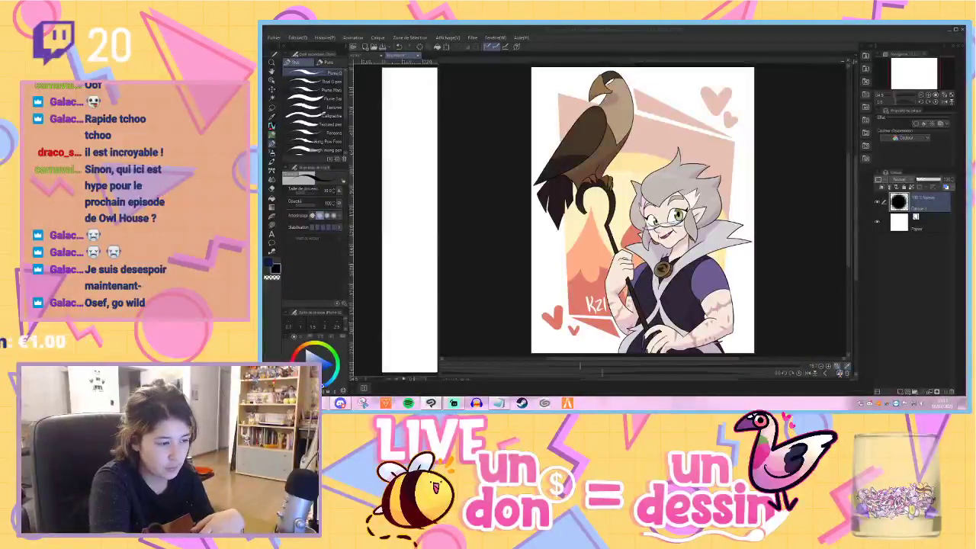
{"action": "key", "text": "ctrl+o"}
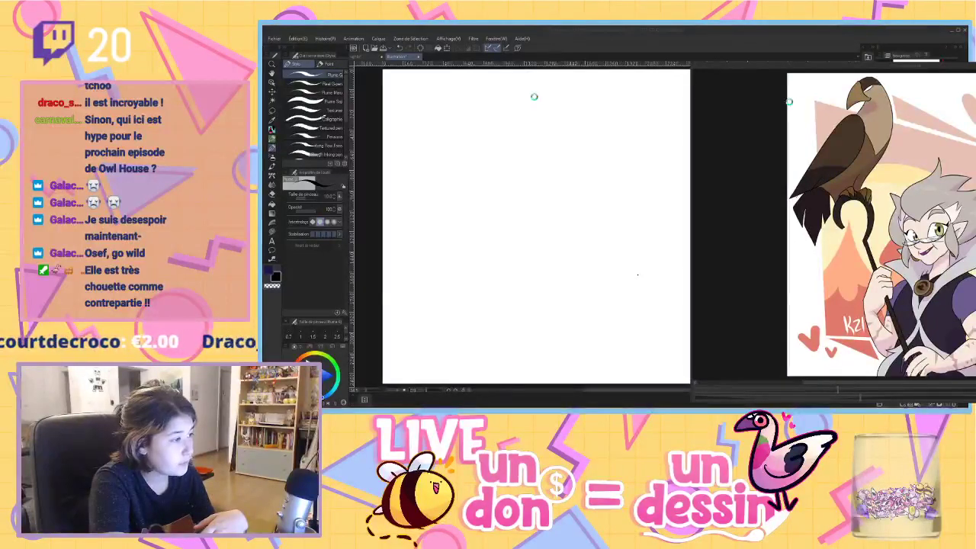
{"action": "left_click_drag", "start_coordinate": [693, 399], "coordinate": [697, 285]}
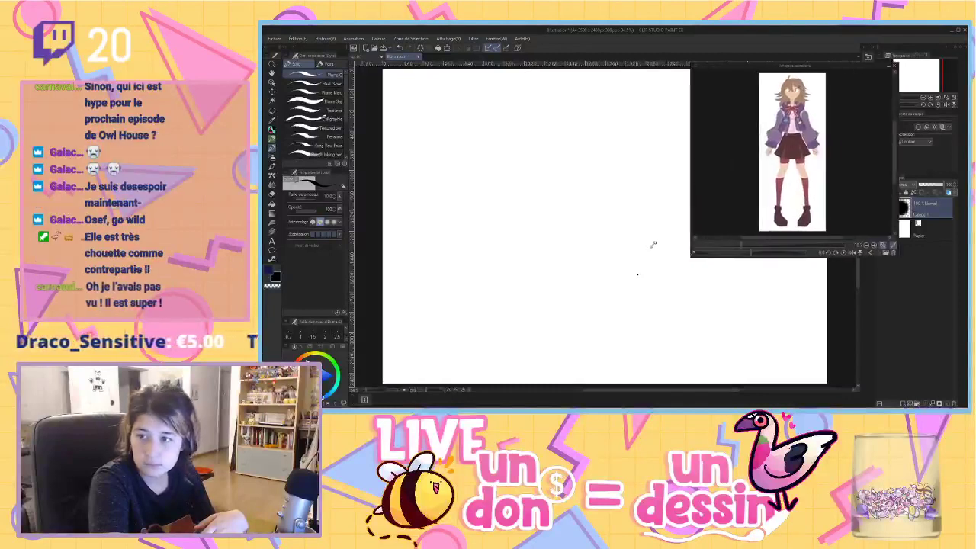
{"action": "left_click_drag", "start_coordinate": [850, 243], "coordinate": [870, 332]}
{"action": "scroll", "coordinate": [778, 85], "scroll_direction": "up", "scroll_amount": 3}
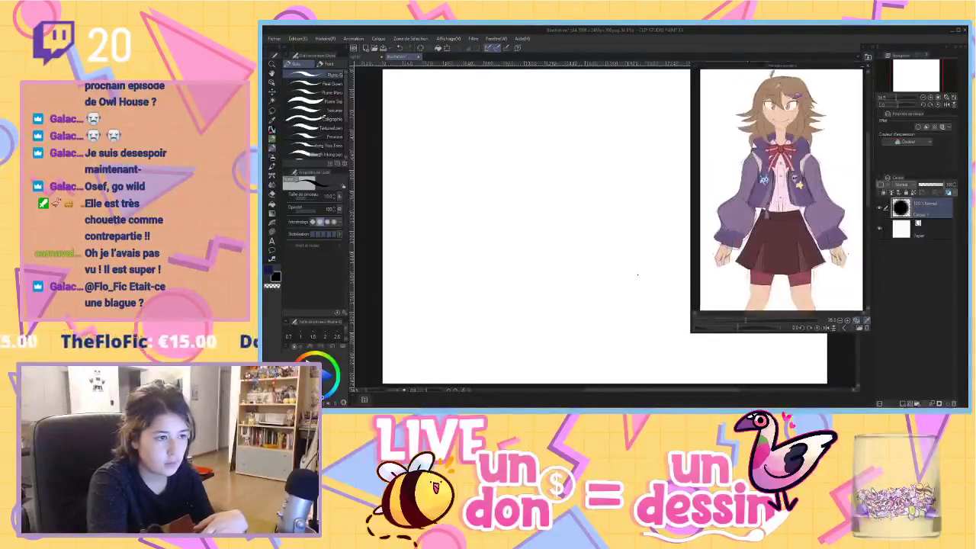
{"action": "scroll", "coordinate": [510, 144], "scroll_direction": "up", "scroll_amount": 2}
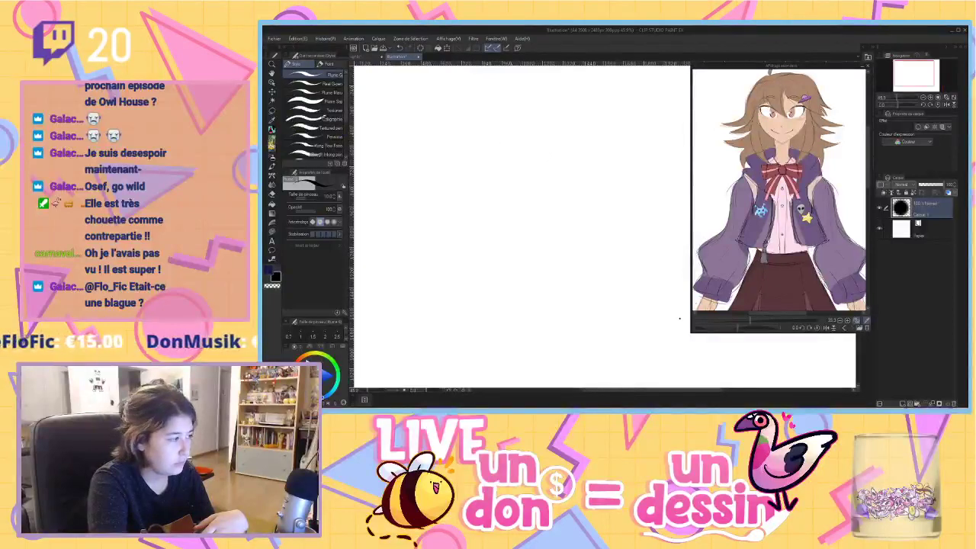
Switch to the sketchy pencil with a dark blue colour, and clear the stray marks from the drawing layer.
{"action": "left_click", "coordinate": [272, 140]}
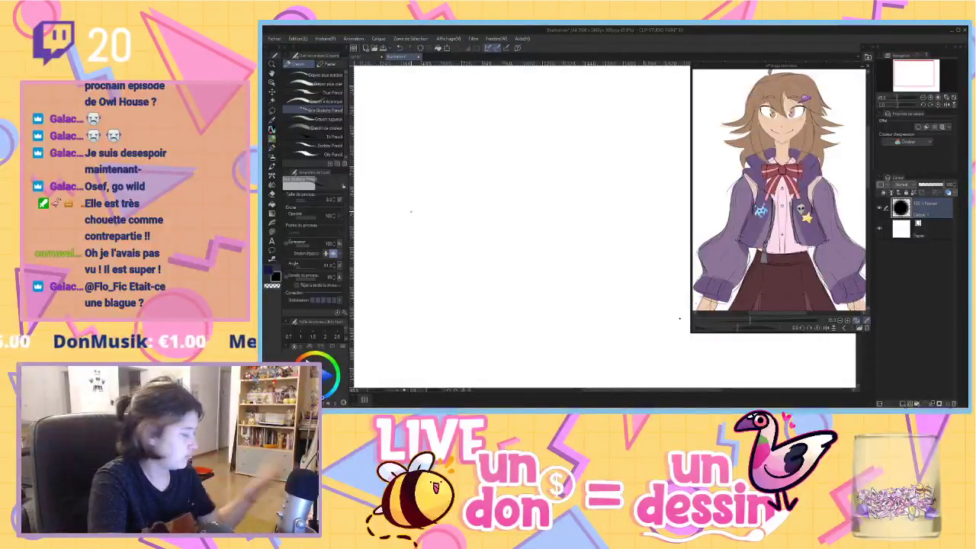
{"action": "mouse_move", "coordinate": [468, 131]}
{"action": "left_mouse_down"}
{"action": "mouse_move", "coordinate": [537, 211]}
{"action": "mouse_move", "coordinate": [482, 150]}
{"action": "left_mouse_up"}
{"action": "left_click", "coordinate": [327, 385]}
{"action": "left_click", "coordinate": [422, 50]}
Sketch the head circle with curved face guidelines and a pointed jaw in the canvas's upper left area.
{"action": "left_click_drag", "start_coordinate": [483, 105], "coordinate": [577, 122]}
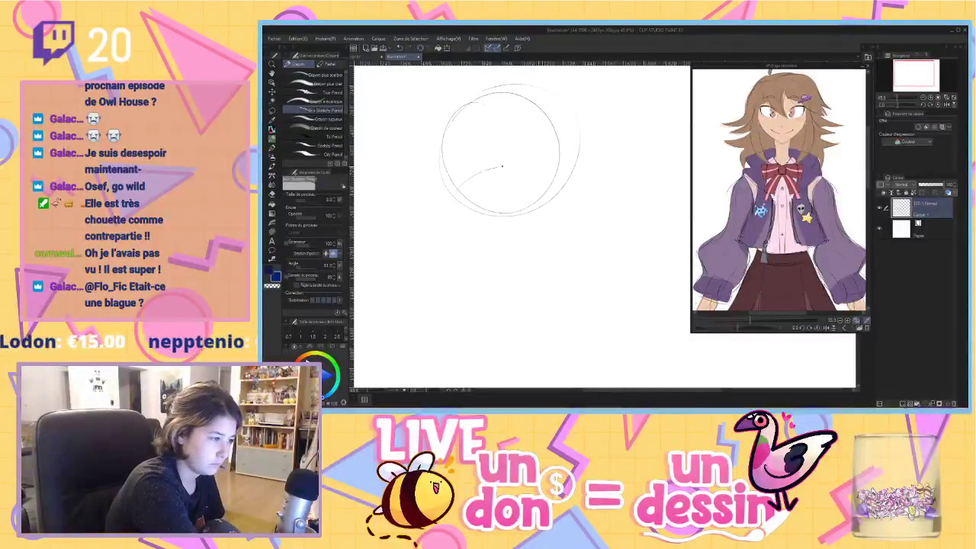
{"action": "left_click_drag", "start_coordinate": [458, 189], "coordinate": [548, 178]}
{"action": "left_click_drag", "start_coordinate": [449, 213], "coordinate": [485, 244]}
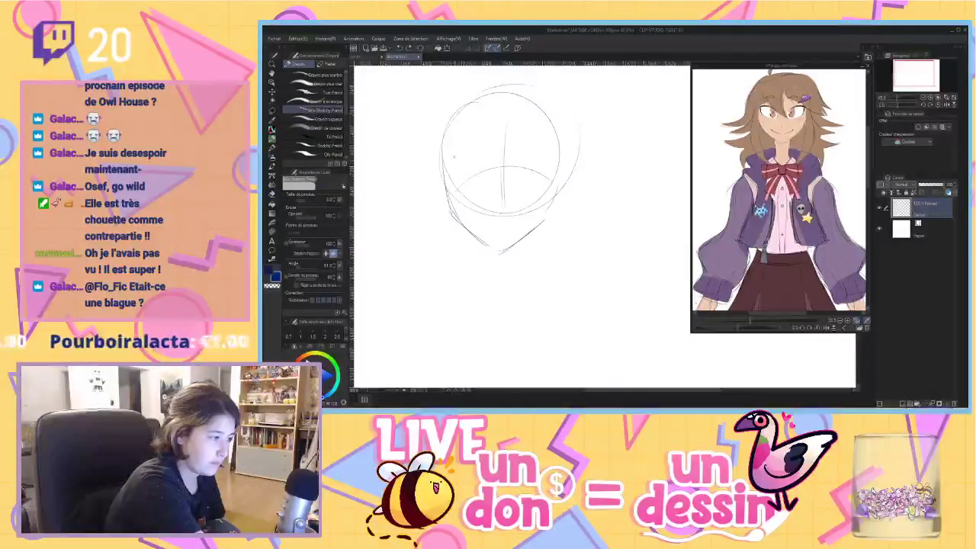
Sketch the face with one open eye, one winking eye, raised eyebrows and a wide smiling mouth.
{"action": "left_click_drag", "start_coordinate": [454, 163], "coordinate": [479, 170]}
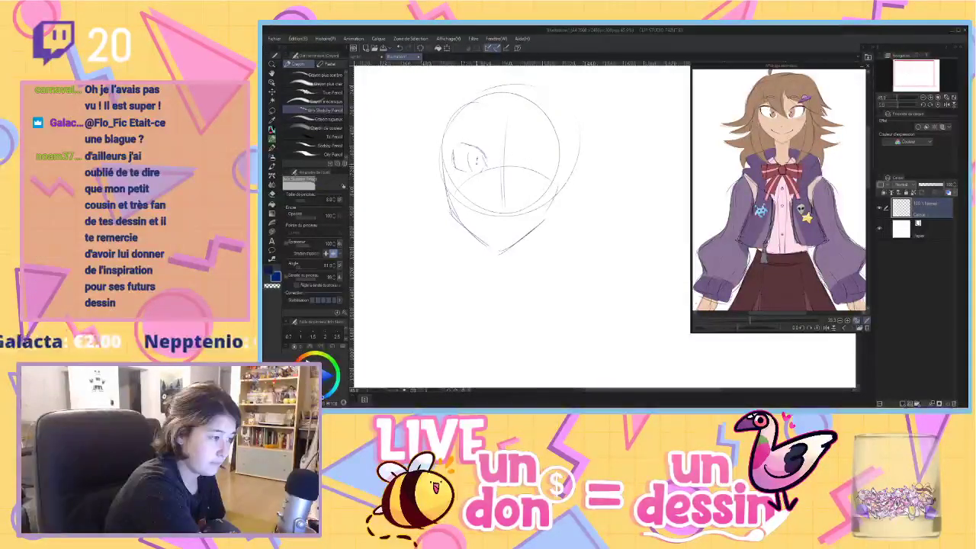
{"action": "left_click_drag", "start_coordinate": [510, 164], "coordinate": [553, 161]}
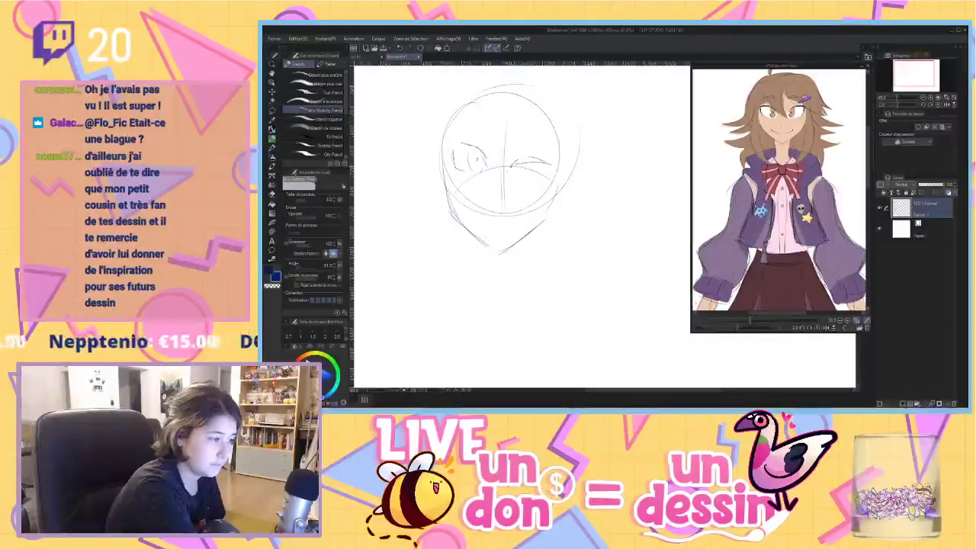
{"action": "left_click_drag", "start_coordinate": [468, 211], "coordinate": [533, 195]}
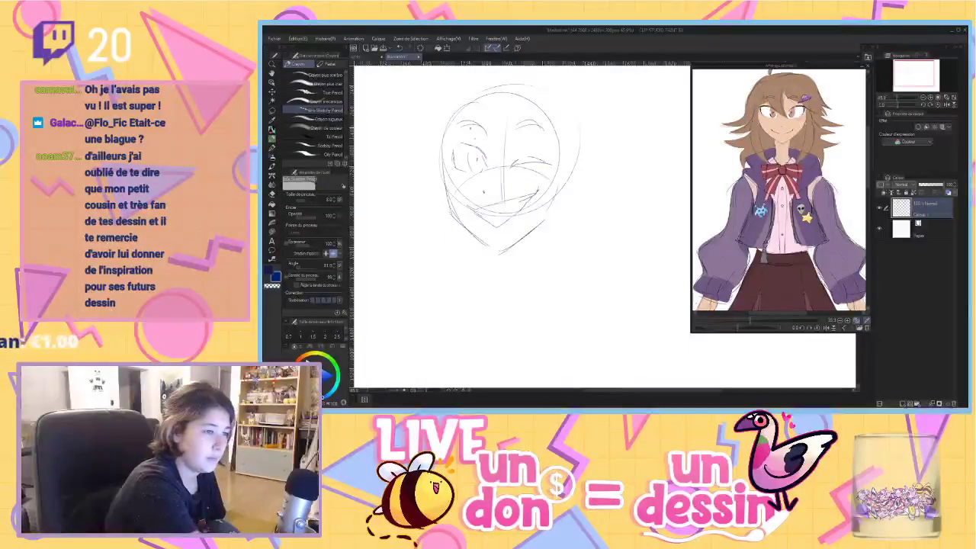
Try to sketch the fringe, spiky side locks and hair clip around the head.
{"action": "left_click_drag", "start_coordinate": [412, 139], "coordinate": [441, 147]}
{"action": "mouse_move", "coordinate": [469, 107]}
{"action": "left_mouse_down"}
{"action": "mouse_move", "coordinate": [464, 141]}
{"action": "mouse_move", "coordinate": [504, 186]}
{"action": "mouse_move", "coordinate": [509, 117]}
{"action": "left_mouse_up"}
{"action": "left_click_drag", "start_coordinate": [537, 164], "coordinate": [556, 176]}
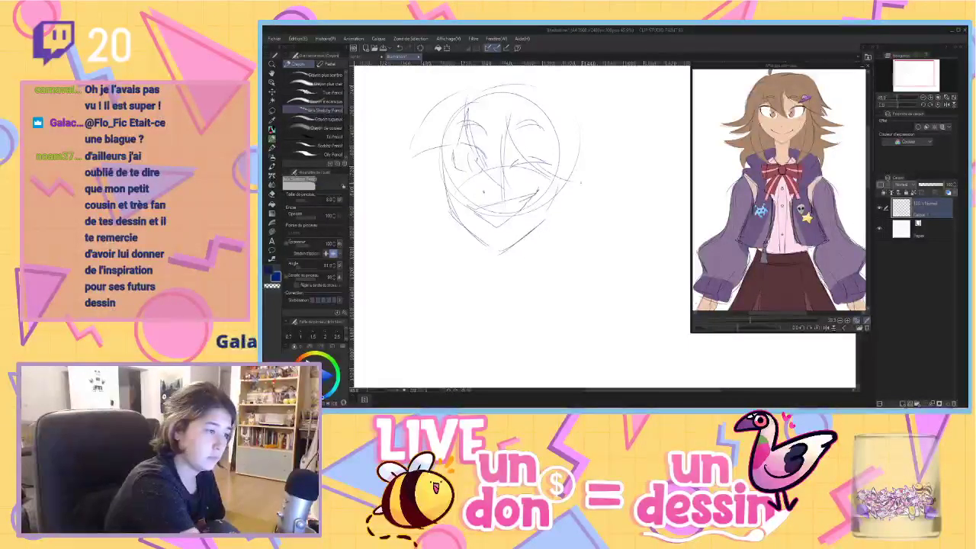
{"action": "left_click_drag", "start_coordinate": [599, 124], "coordinate": [632, 150]}
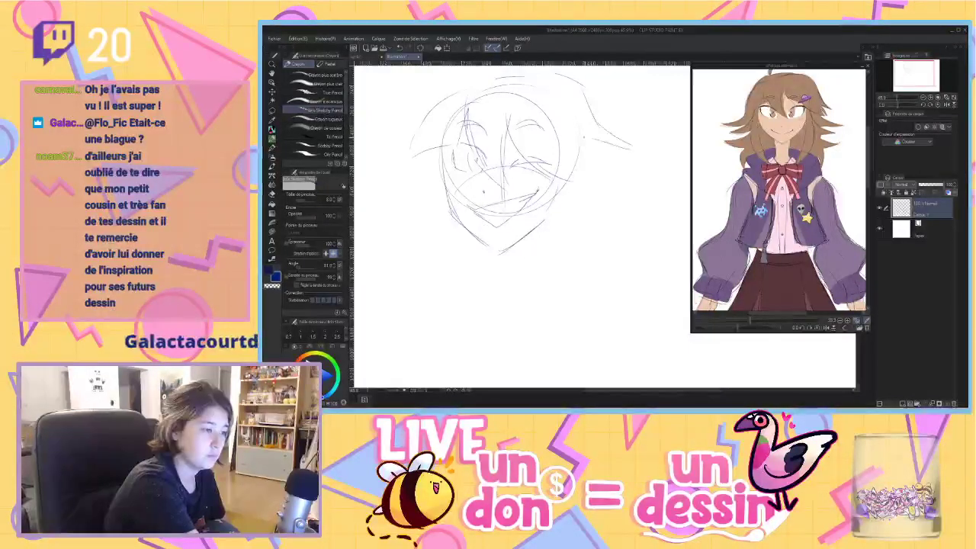
{"action": "key", "text": "ctrl+z"}
{"action": "left_click_drag", "start_coordinate": [595, 111], "coordinate": [626, 170]}
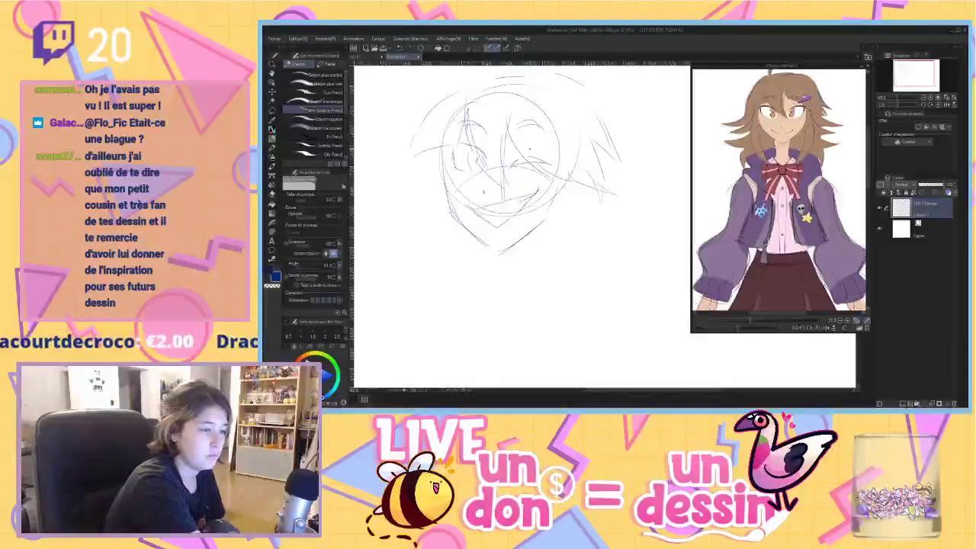
{"action": "mouse_move", "coordinate": [509, 137]}
{"action": "left_mouse_down"}
{"action": "mouse_move", "coordinate": [546, 154]}
{"action": "mouse_move", "coordinate": [574, 139]}
{"action": "mouse_move", "coordinate": [554, 155]}
{"action": "left_mouse_up"}
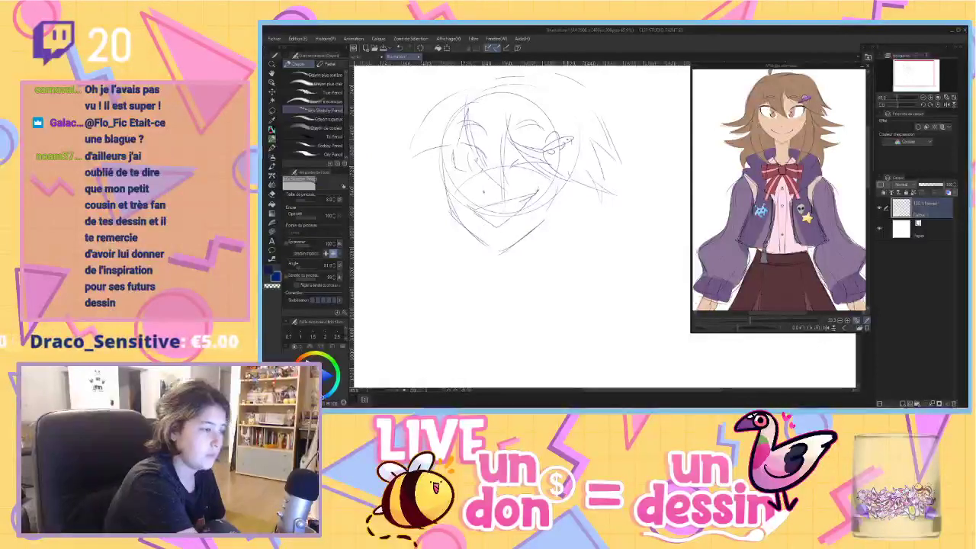
Try to add a curled tuft on top of the head and longer locks down both sides of the face.
{"action": "scroll", "coordinate": [562, 180], "scroll_direction": "down", "scroll_amount": 5}
{"action": "scroll", "coordinate": [566, 161], "scroll_direction": "up", "scroll_amount": 2}
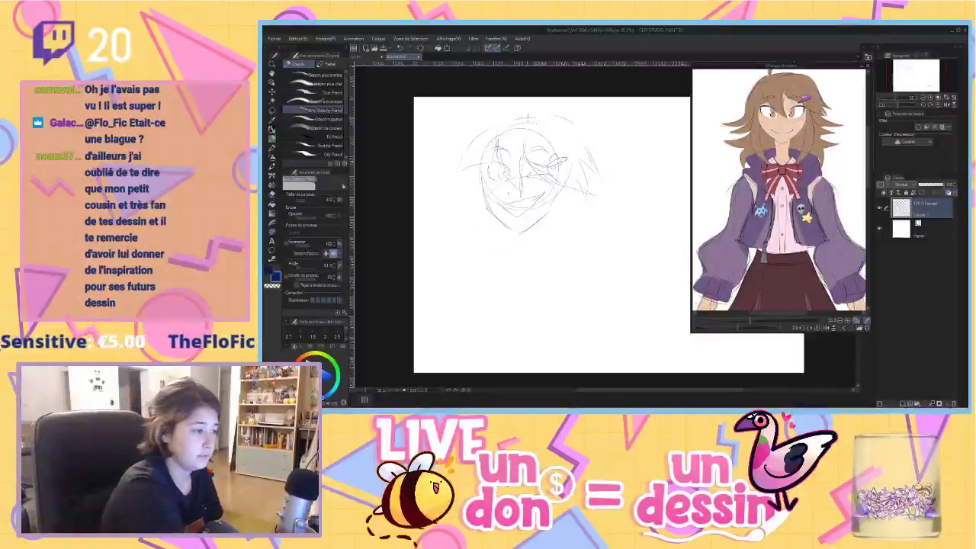
{"action": "left_click_drag", "start_coordinate": [540, 113], "coordinate": [545, 101]}
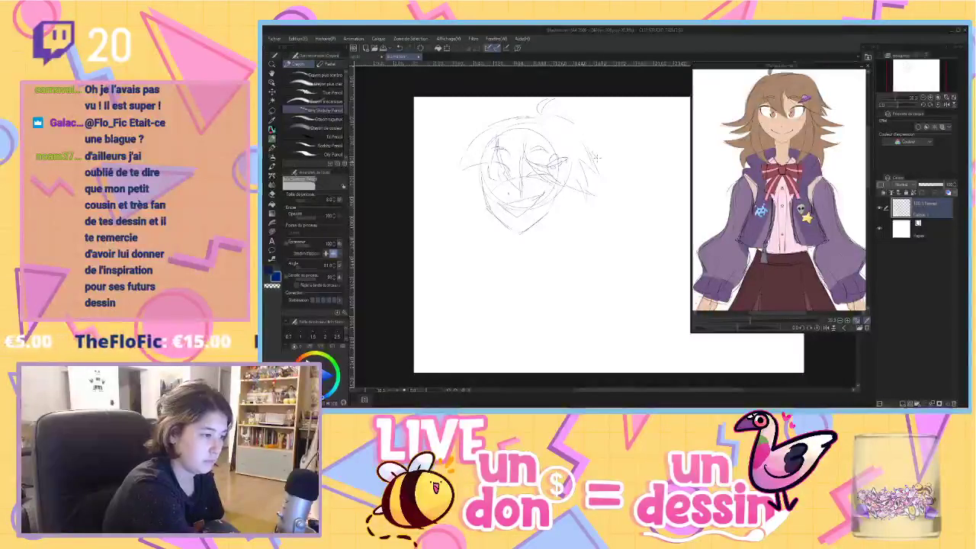
{"action": "left_click_drag", "start_coordinate": [584, 176], "coordinate": [603, 200]}
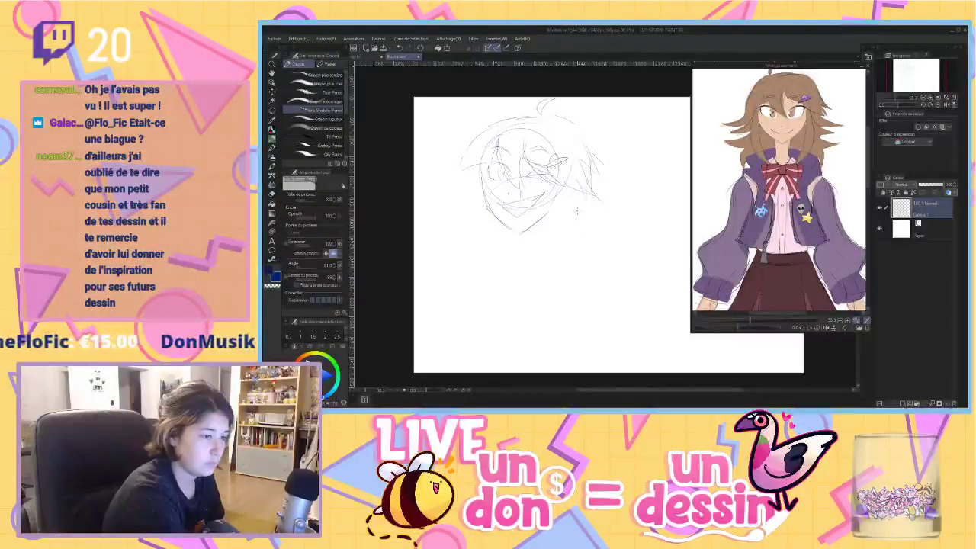
{"action": "left_click_drag", "start_coordinate": [459, 180], "coordinate": [455, 230]}
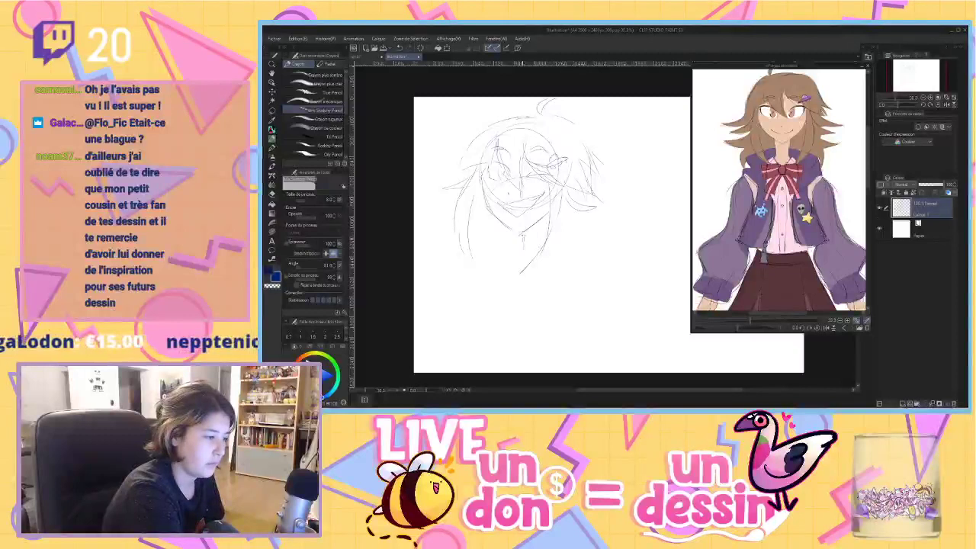
Undo all the hair and hair clip strokes, back to the bare head with its facial features.
{"action": "key", "text": "ctrl+z"}
{"action": "key", "text": "ctrl+z"}
{"action": "key", "text": "ctrl+z"}
{"action": "key", "text": "ctrl+z"}
{"action": "key", "text": "ctrl+z"}
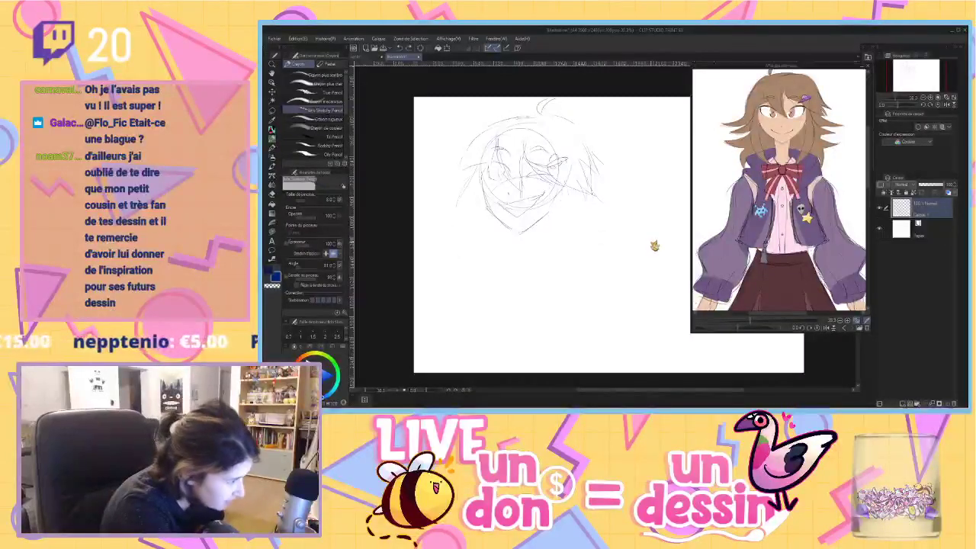
{"action": "key", "text": "ctrl+z"}
{"action": "key", "text": "ctrl+z"}
{"action": "key", "text": "ctrl+z"}
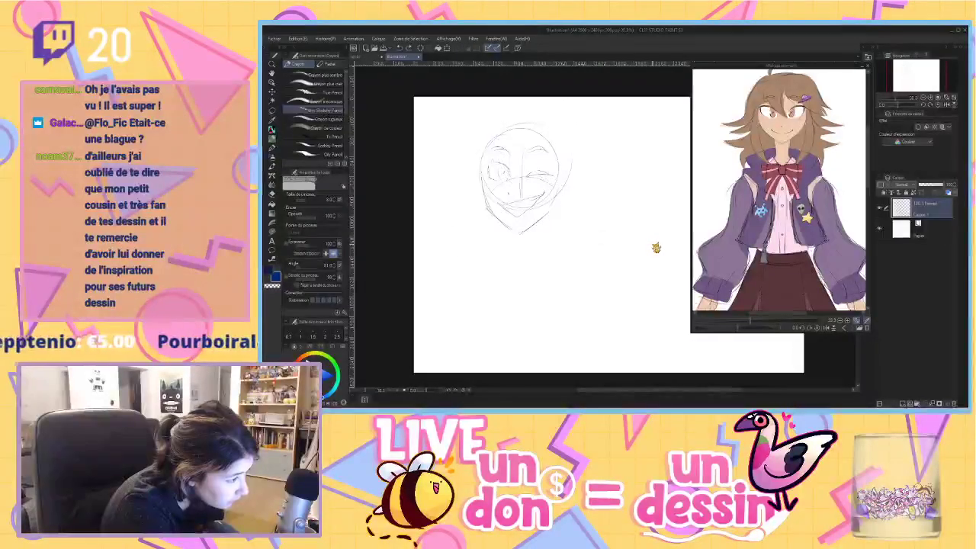
Transform the head sketch to move it slightly lower on the canvas.
{"action": "key", "text": "ctrl+t"}
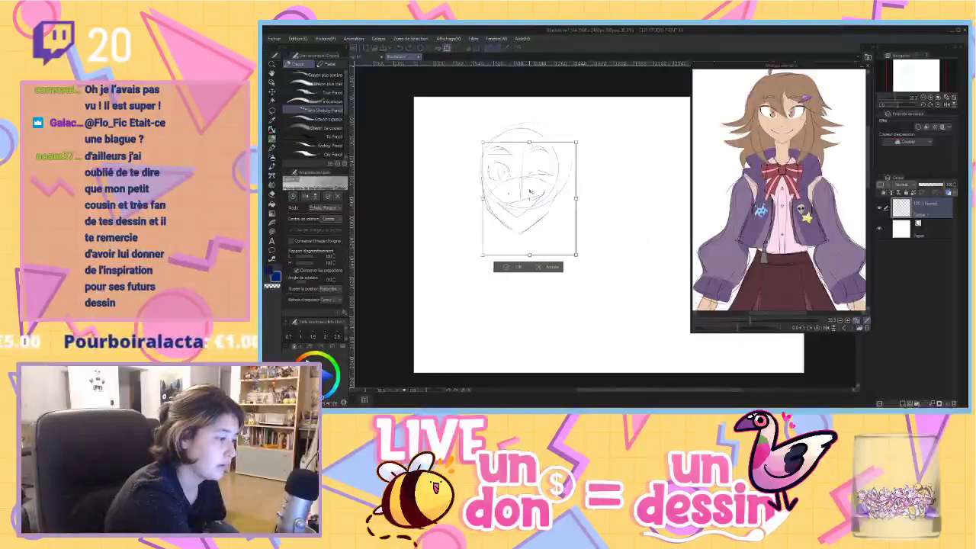
{"action": "key", "text": "Escape"}
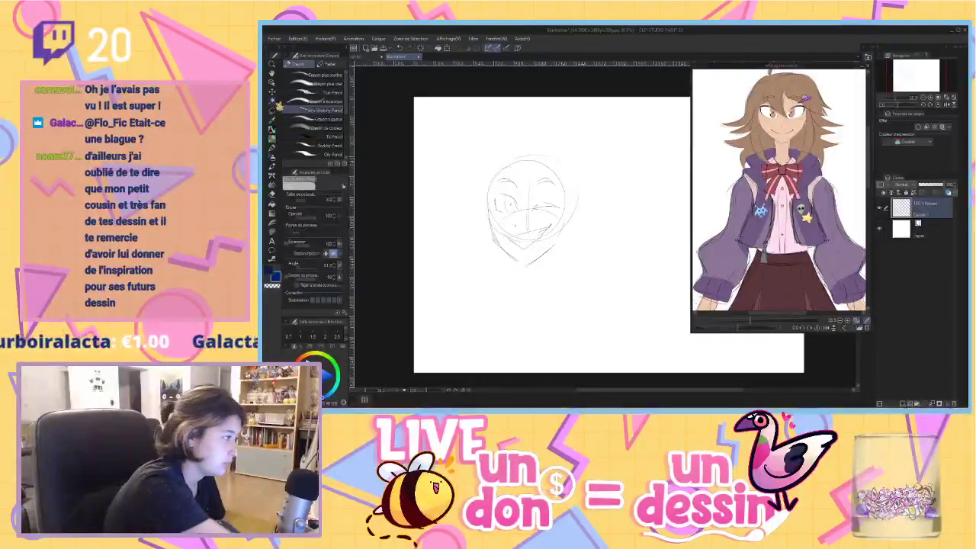
Lasso the facial features, nudge them slightly upward inside the head, and sketch the ear beside the winking eye.
{"action": "left_click", "coordinate": [272, 110]}
{"action": "mouse_move", "coordinate": [503, 172]}
{"action": "left_mouse_down"}
{"action": "mouse_move", "coordinate": [503, 230]}
{"action": "mouse_move", "coordinate": [530, 252]}
{"action": "mouse_move", "coordinate": [562, 175]}
{"action": "left_mouse_up"}
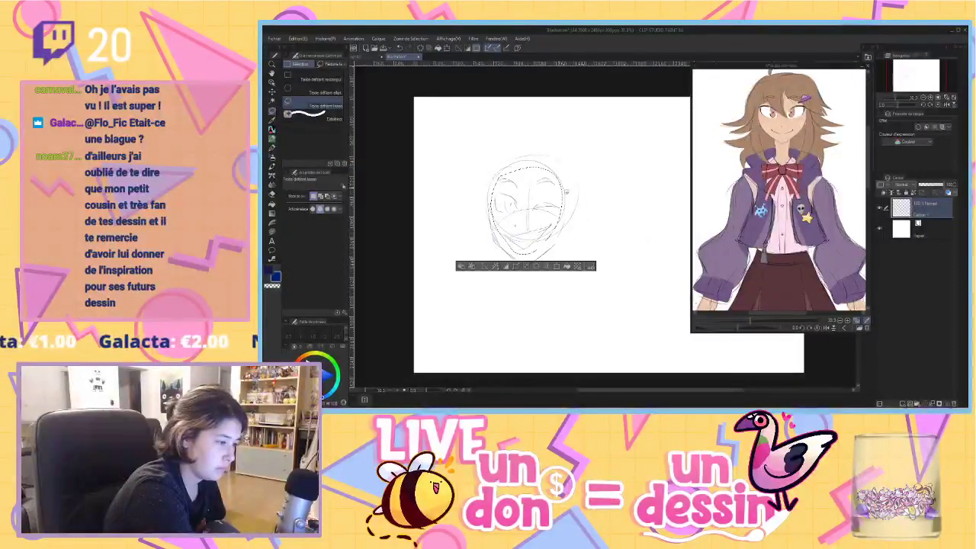
{"action": "left_click", "coordinate": [562, 266]}
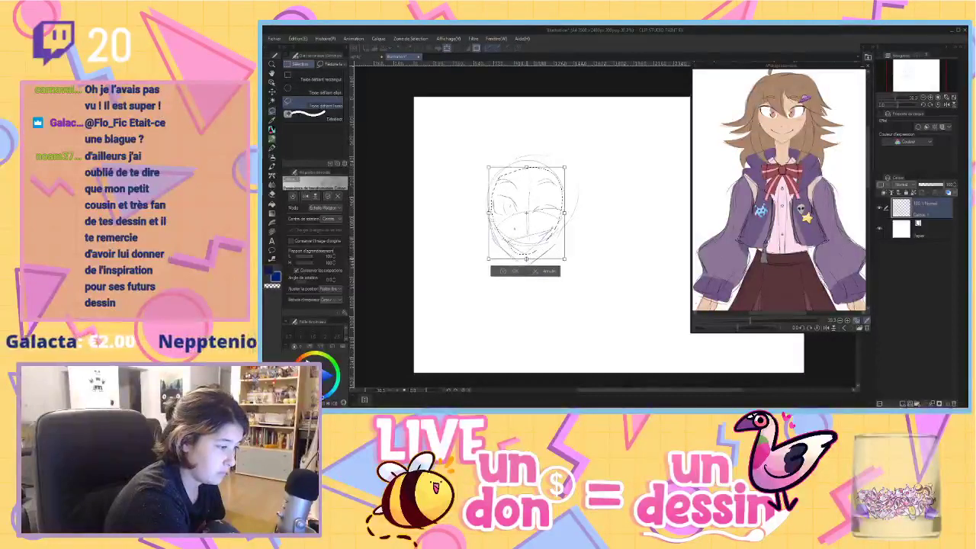
{"action": "left_click_drag", "start_coordinate": [539, 250], "coordinate": [539, 248]}
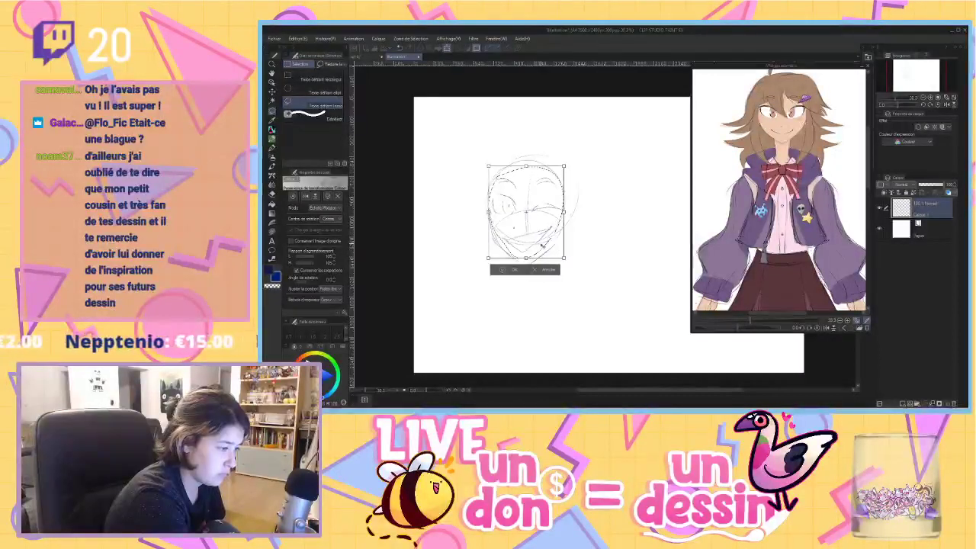
{"action": "key", "text": "Return"}
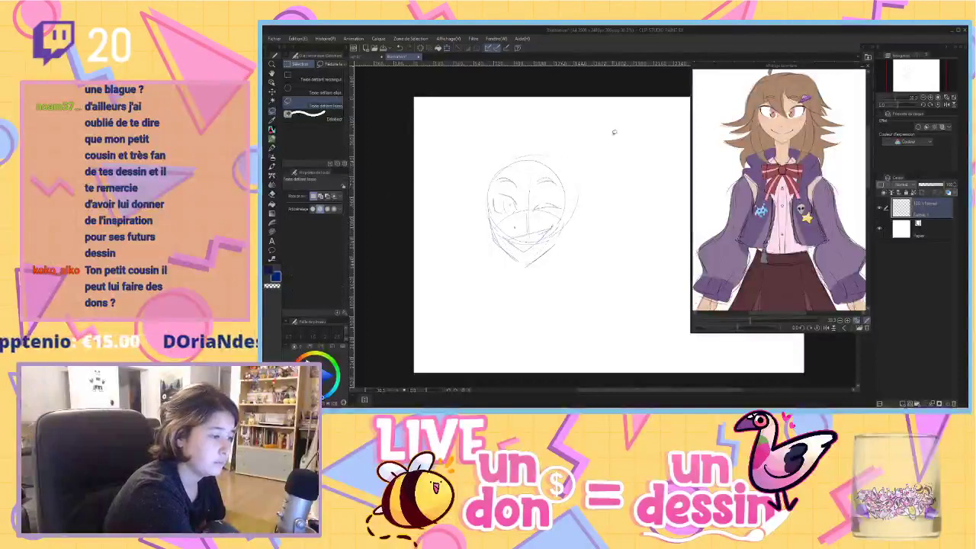
{"action": "left_click", "coordinate": [273, 139]}
{"action": "mouse_move", "coordinate": [565, 210]}
{"action": "left_mouse_down"}
{"action": "mouse_move", "coordinate": [576, 216]}
{"action": "mouse_move", "coordinate": [575, 205]}
{"action": "left_mouse_up"}
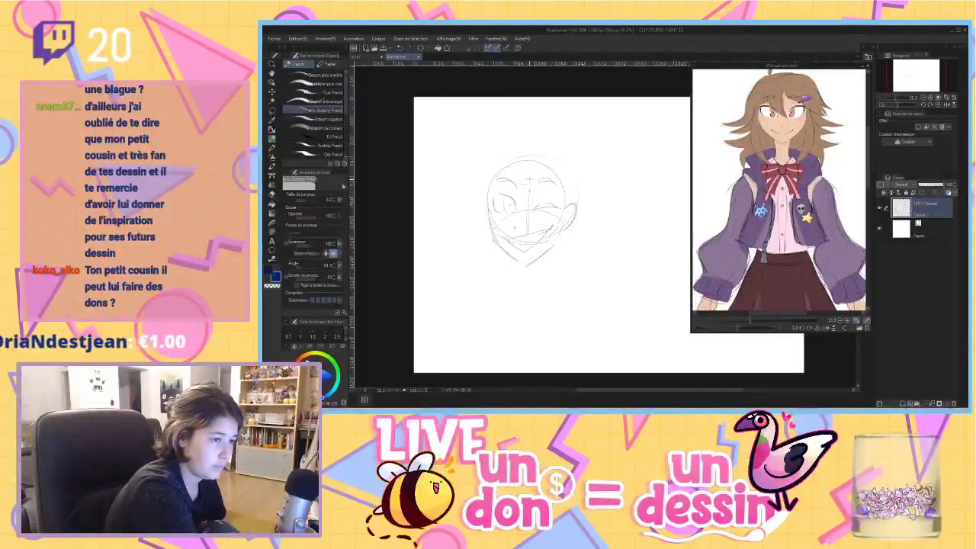
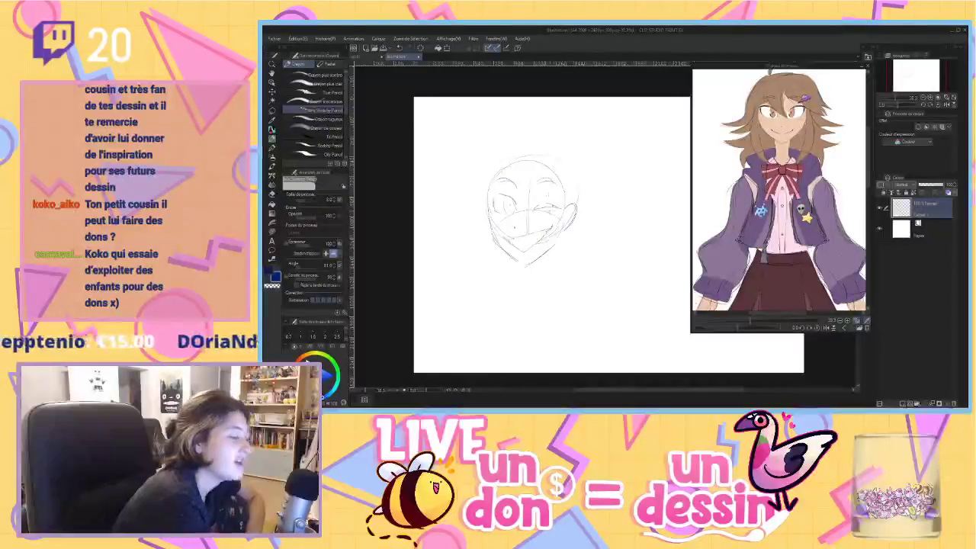
Select and transform the mouth area, and darken the open eye, winking eye and jawline with the pencil.
{"action": "key", "text": "m"}
{"action": "mouse_move", "coordinate": [512, 221]}
{"action": "left_mouse_down"}
{"action": "mouse_move", "coordinate": [517, 249]}
{"action": "mouse_move", "coordinate": [548, 215]}
{"action": "left_mouse_up"}
{"action": "key", "text": "ctrl+t"}
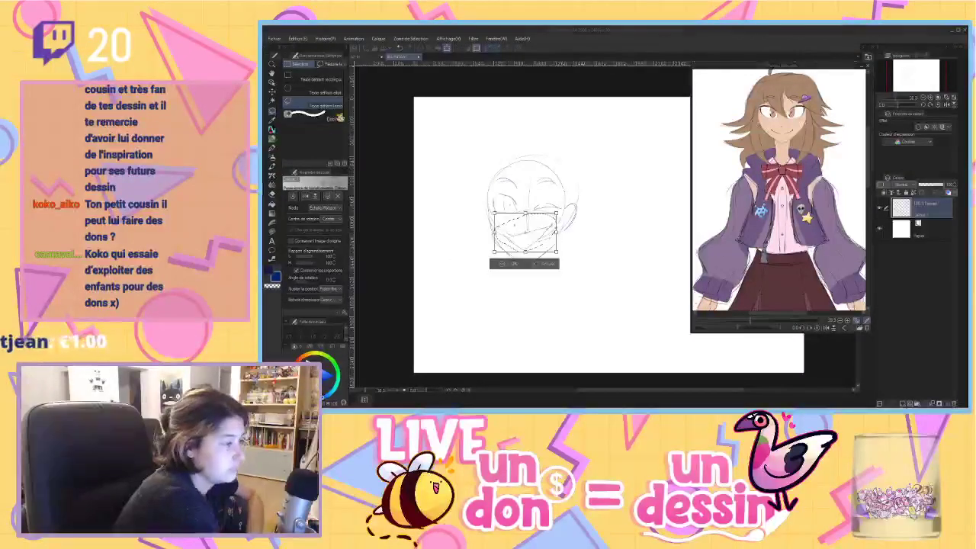
{"action": "key", "text": "Return"}
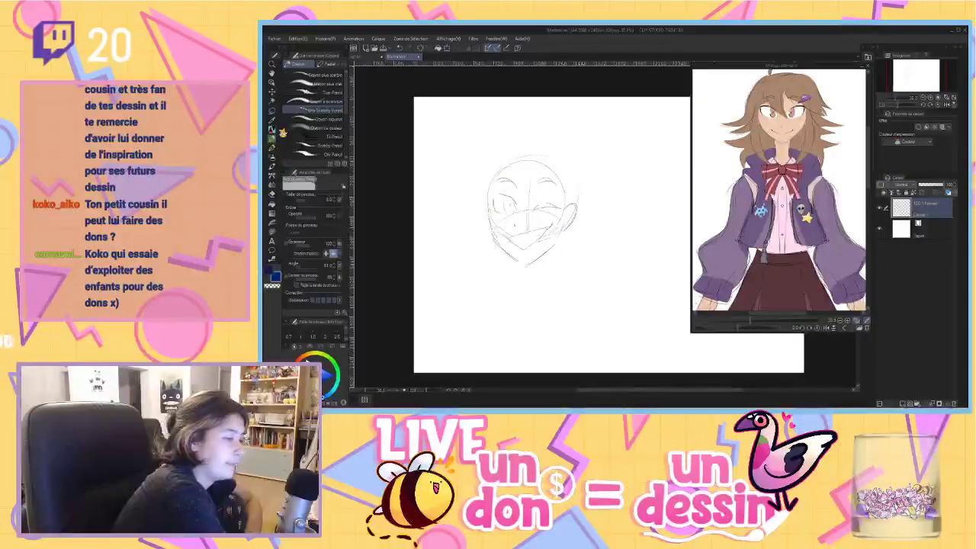
{"action": "key", "text": "p"}
{"action": "left_click_drag", "start_coordinate": [538, 209], "coordinate": [557, 206]}
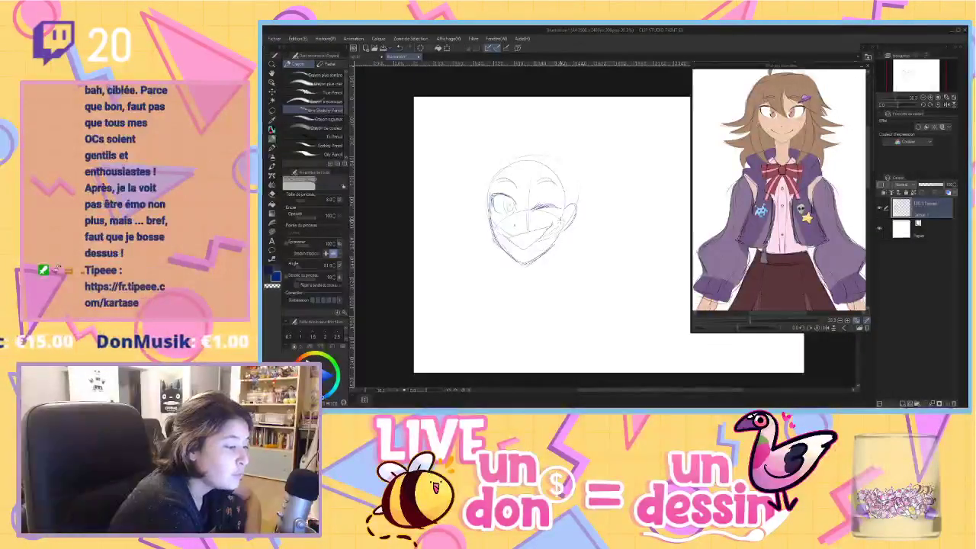
Browse the Commandes + Contreparties folder, preview several earlier character drawings, and close the dialog without opening a file.
{"action": "left_click", "coordinate": [861, 329]}
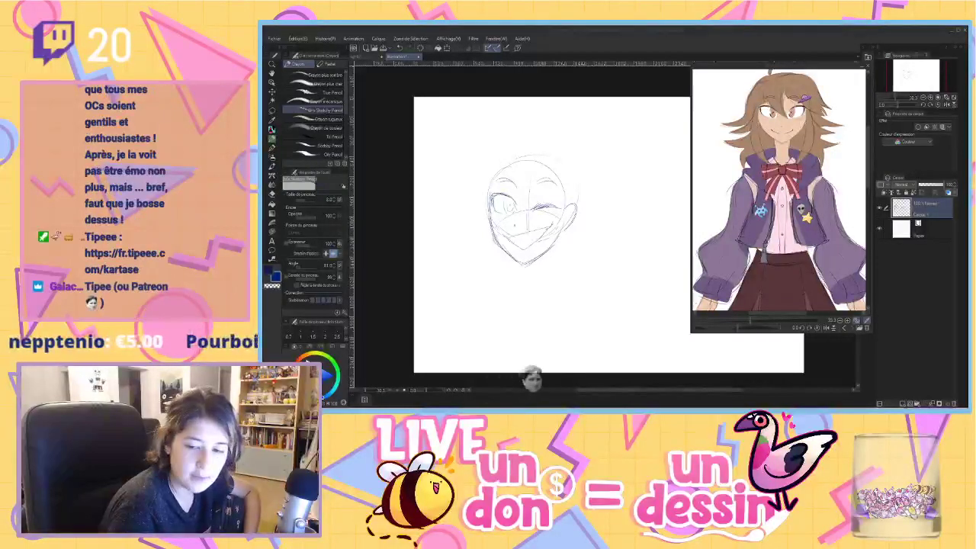
{"action": "key", "text": "ctrl+o"}
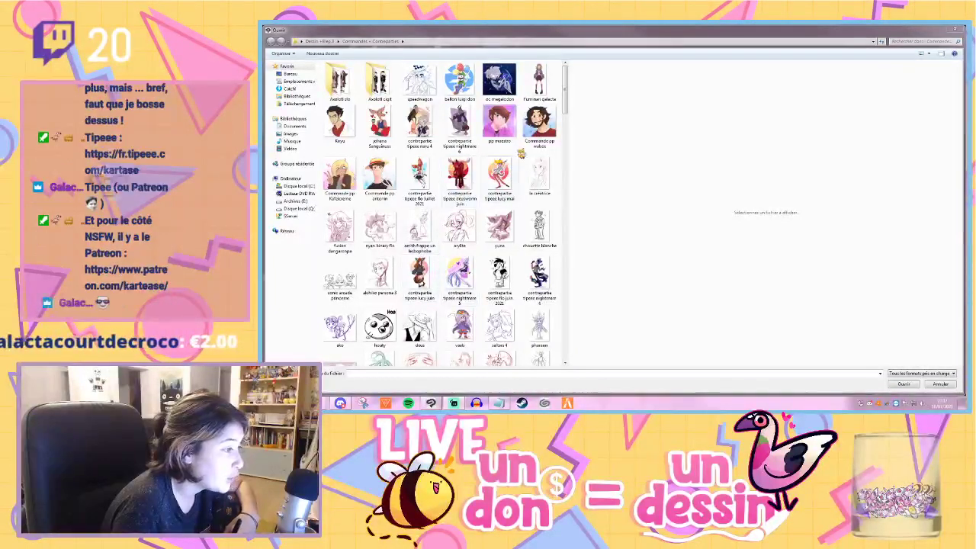
{"action": "left_click", "coordinate": [521, 195]}
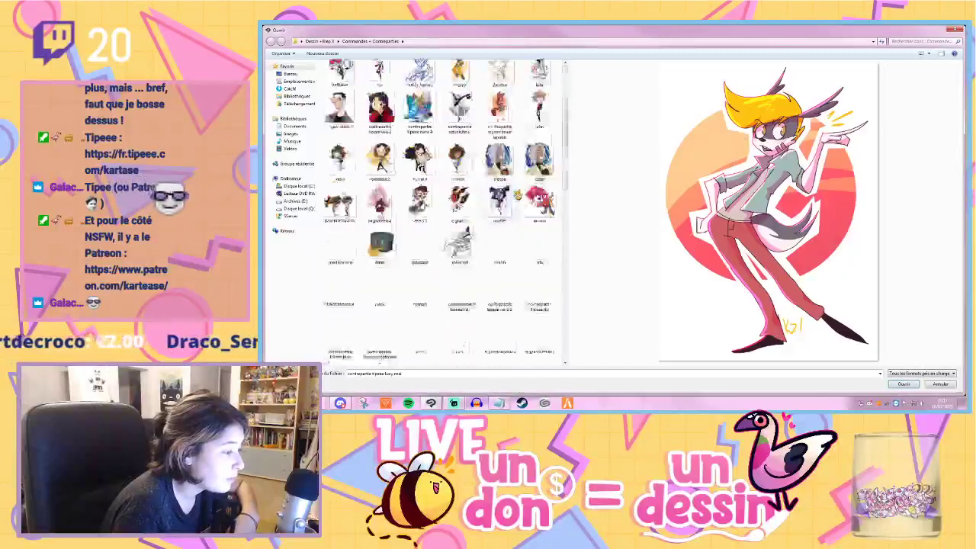
{"action": "left_click", "coordinate": [419, 124]}
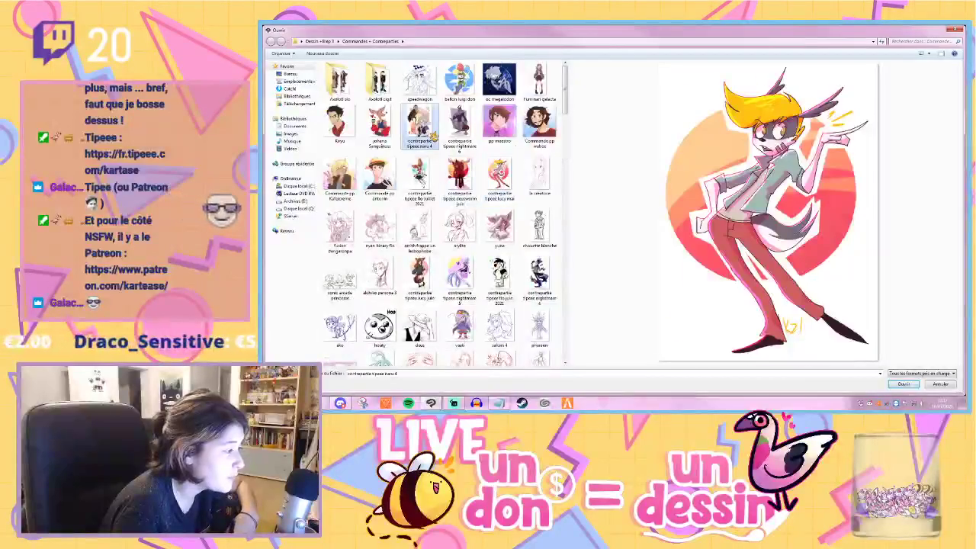
{"action": "left_click", "coordinate": [390, 122]}
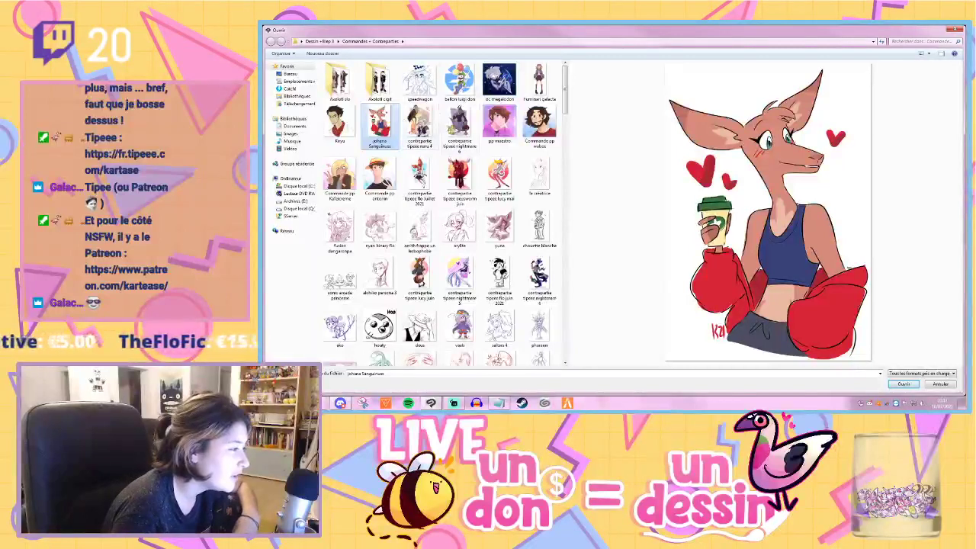
{"action": "left_click", "coordinate": [459, 135]}
{"action": "left_click", "coordinate": [470, 191]}
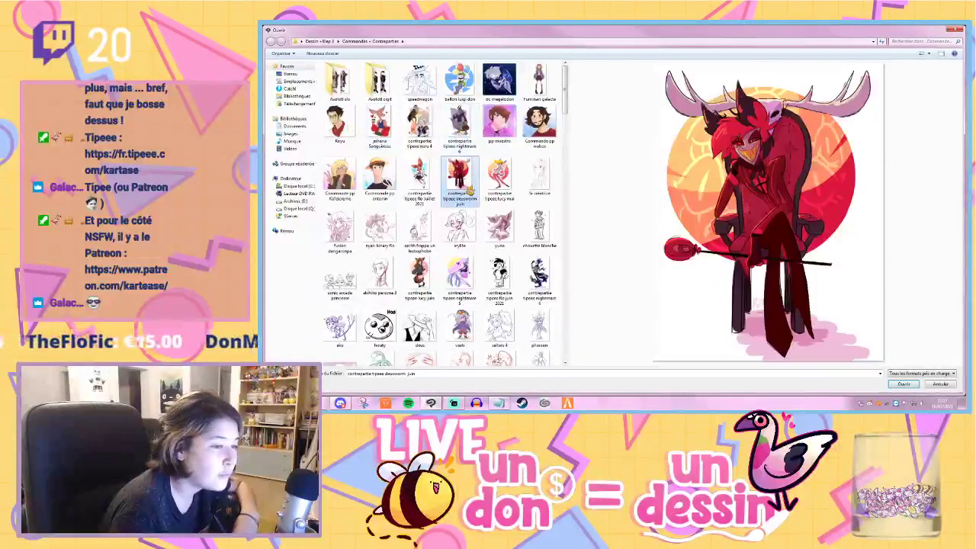
{"action": "left_click", "coordinate": [500, 187]}
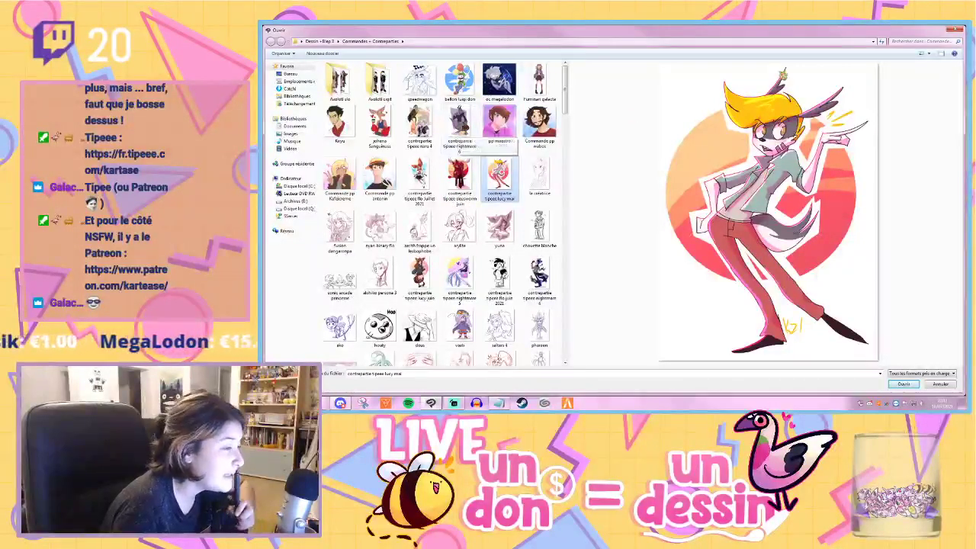
{"action": "left_click", "coordinate": [957, 32]}
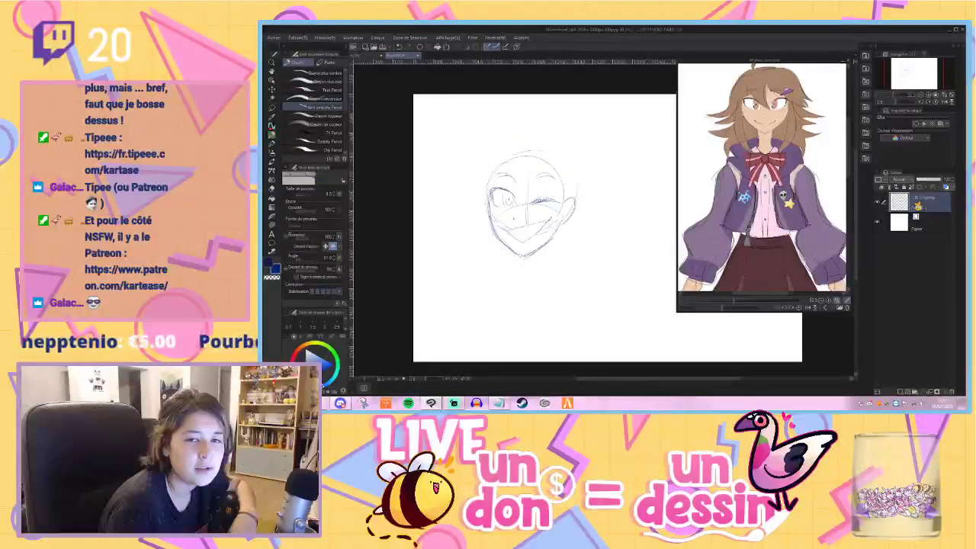
Sketch the fringe, the hair clip above the winking eye and the rounded hair outline around the head.
{"action": "scroll", "coordinate": [513, 208], "scroll_direction": "up", "scroll_amount": 2}
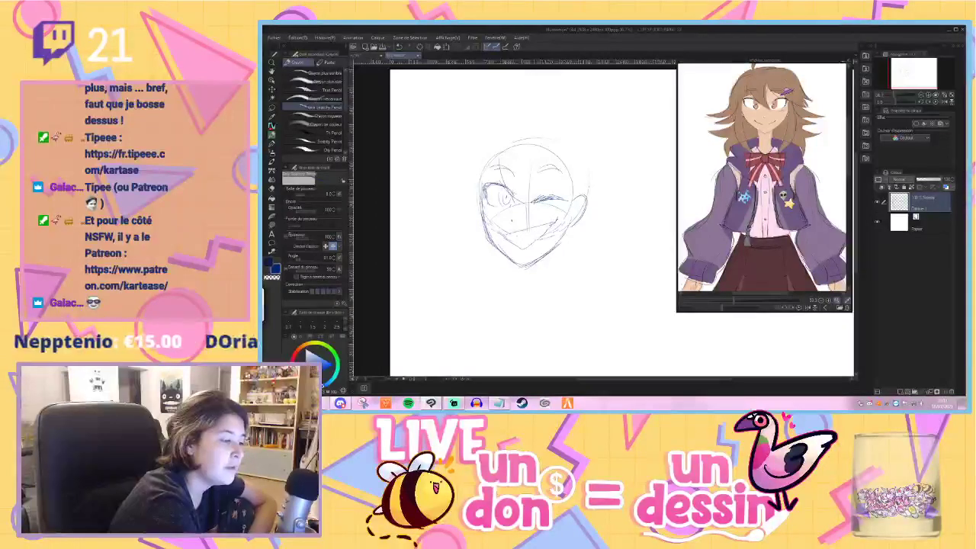
{"action": "left_click_drag", "start_coordinate": [524, 153], "coordinate": [527, 177]}
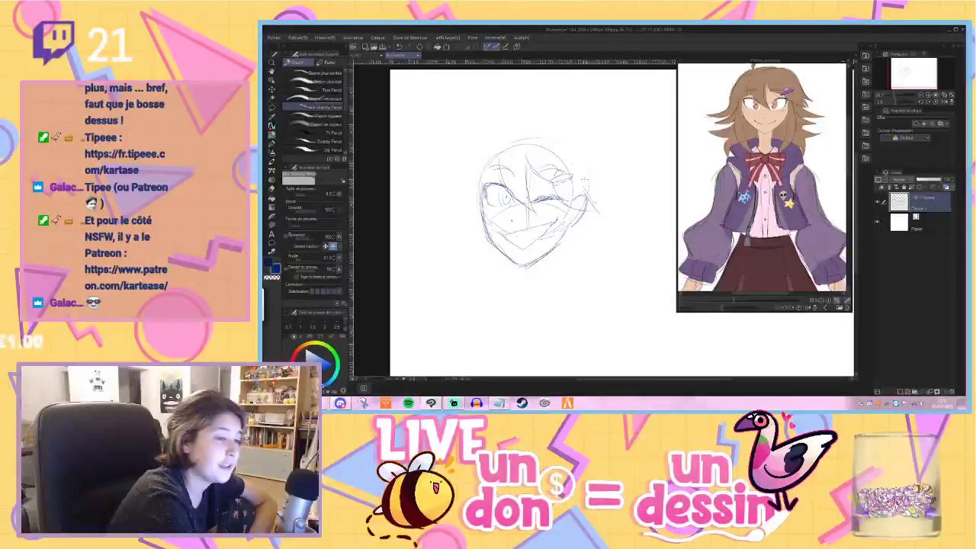
{"action": "left_click_drag", "start_coordinate": [516, 134], "coordinate": [561, 130]}
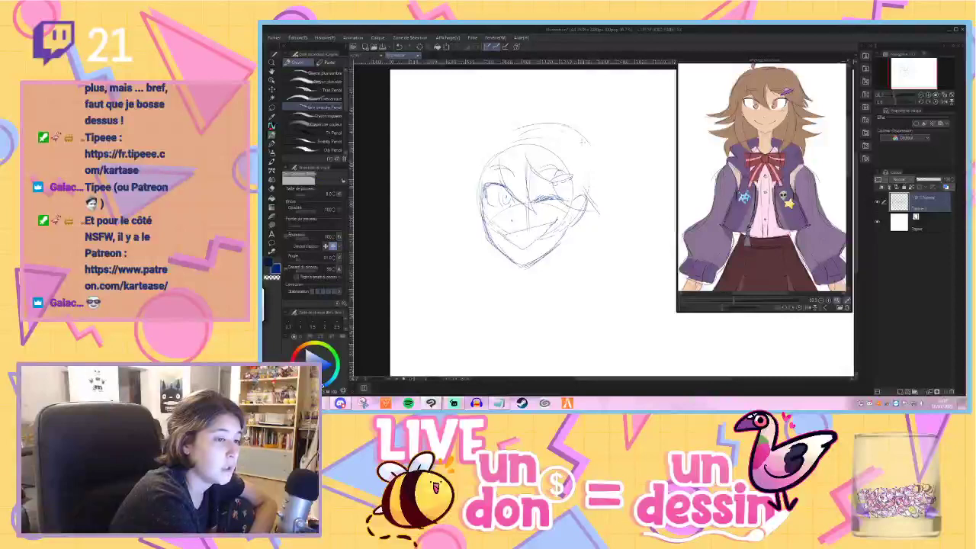
{"action": "left_click_drag", "start_coordinate": [594, 163], "coordinate": [607, 187]}
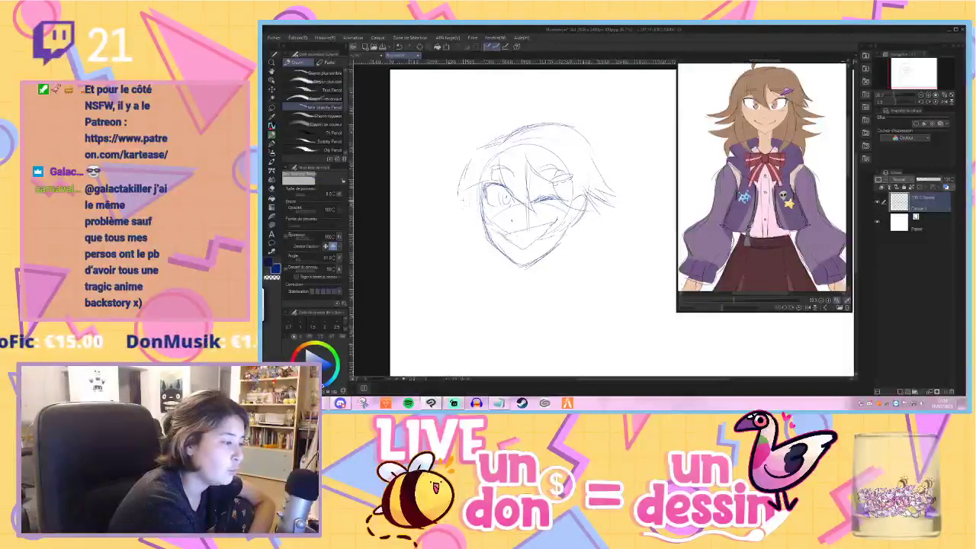
Sketch a pointed side lock, long strands down both sides of the face, and the neck and shoulder lines.
{"action": "left_click_drag", "start_coordinate": [437, 224], "coordinate": [469, 228]}
{"action": "mouse_move", "coordinate": [461, 197]}
{"action": "left_mouse_down"}
{"action": "mouse_move", "coordinate": [450, 258]}
{"action": "mouse_move", "coordinate": [473, 322]}
{"action": "left_mouse_up"}
{"action": "left_click_drag", "start_coordinate": [470, 241], "coordinate": [463, 318]}
{"action": "left_click_drag", "start_coordinate": [561, 244], "coordinate": [554, 280]}
{"action": "left_click_drag", "start_coordinate": [574, 233], "coordinate": [569, 293]}
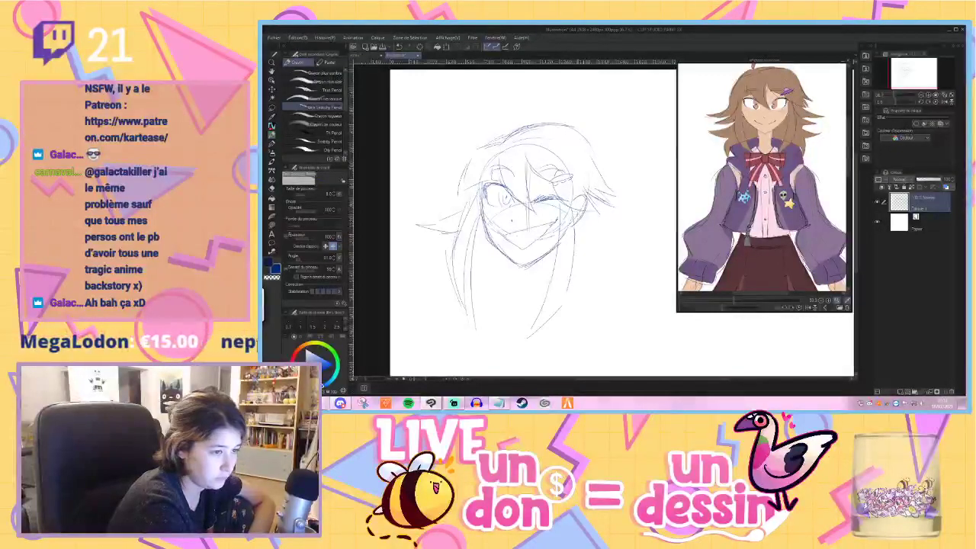
{"action": "left_click_drag", "start_coordinate": [527, 268], "coordinate": [524, 291]}
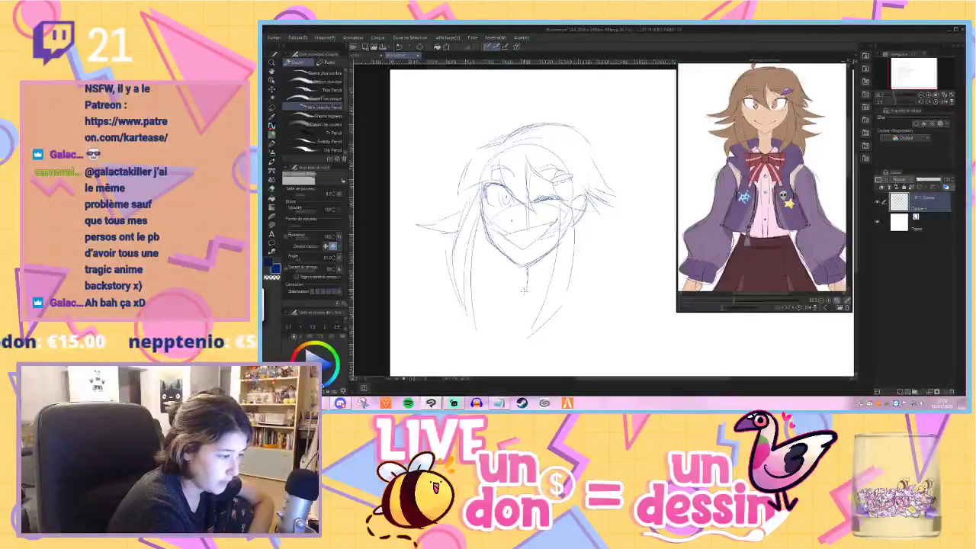
{"action": "left_click_drag", "start_coordinate": [567, 306], "coordinate": [583, 343]}
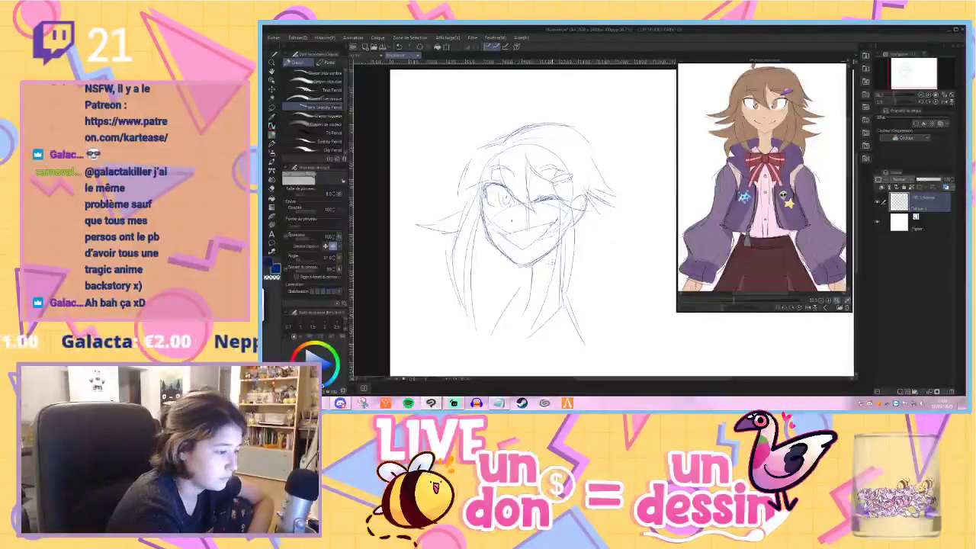
With the canvas view mirrored, sketch flared, spiky hair locks on the winking side down to the shoulder.
{"action": "left_click", "coordinate": [945, 102]}
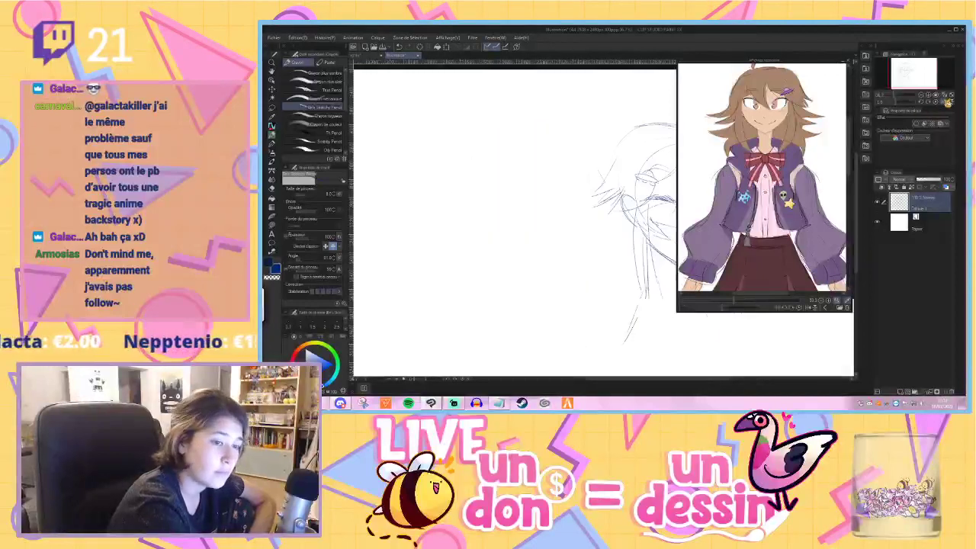
{"action": "left_click_drag", "start_coordinate": [632, 380], "coordinate": [665, 382]}
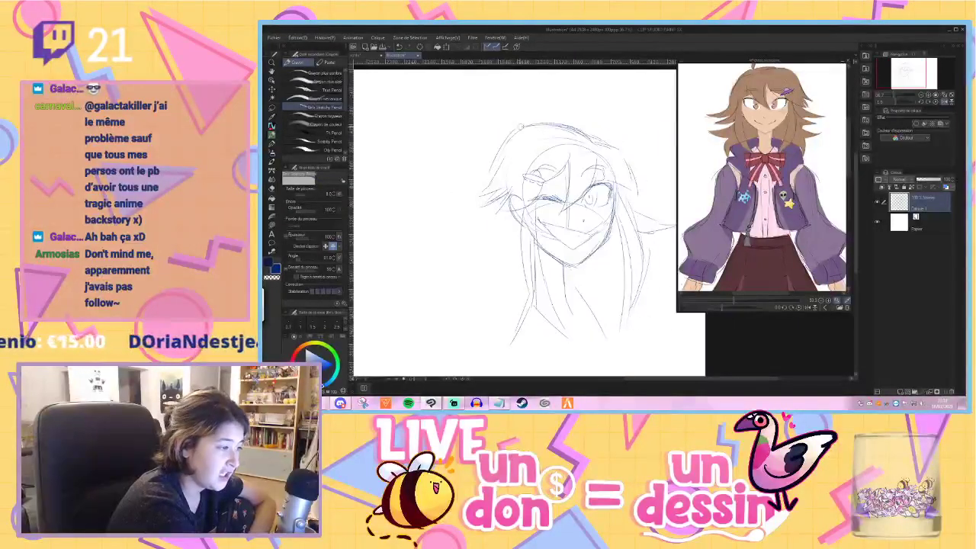
{"action": "mouse_move", "coordinate": [510, 138]}
{"action": "left_mouse_down"}
{"action": "mouse_move", "coordinate": [562, 123]}
{"action": "mouse_move", "coordinate": [503, 158]}
{"action": "mouse_move", "coordinate": [464, 207]}
{"action": "mouse_move", "coordinate": [492, 215]}
{"action": "mouse_move", "coordinate": [478, 228]}
{"action": "left_mouse_up"}
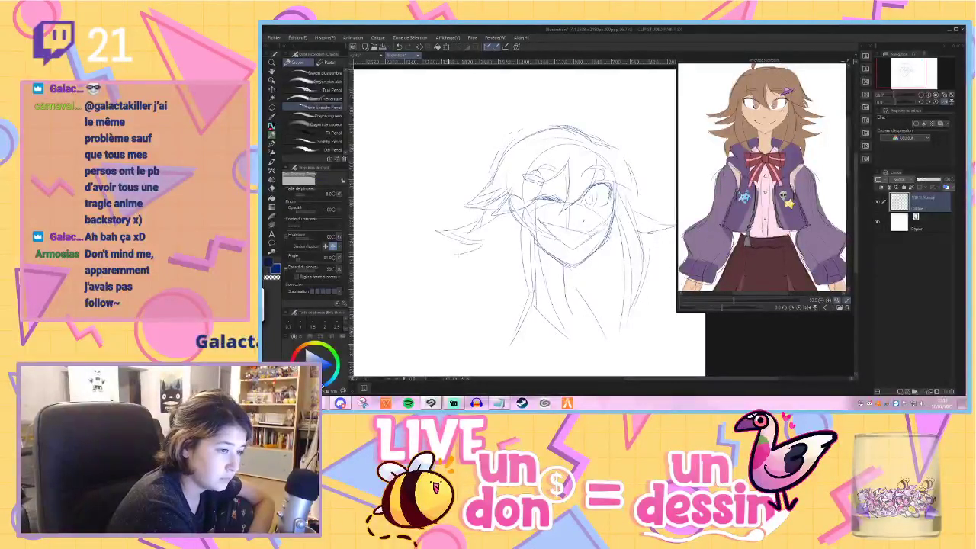
{"action": "left_click_drag", "start_coordinate": [441, 256], "coordinate": [499, 265]}
{"action": "left_click_drag", "start_coordinate": [447, 297], "coordinate": [483, 293]}
{"action": "mouse_move", "coordinate": [464, 254]}
{"action": "left_mouse_down"}
{"action": "mouse_move", "coordinate": [444, 260]}
{"action": "mouse_move", "coordinate": [475, 249]}
{"action": "left_mouse_up"}
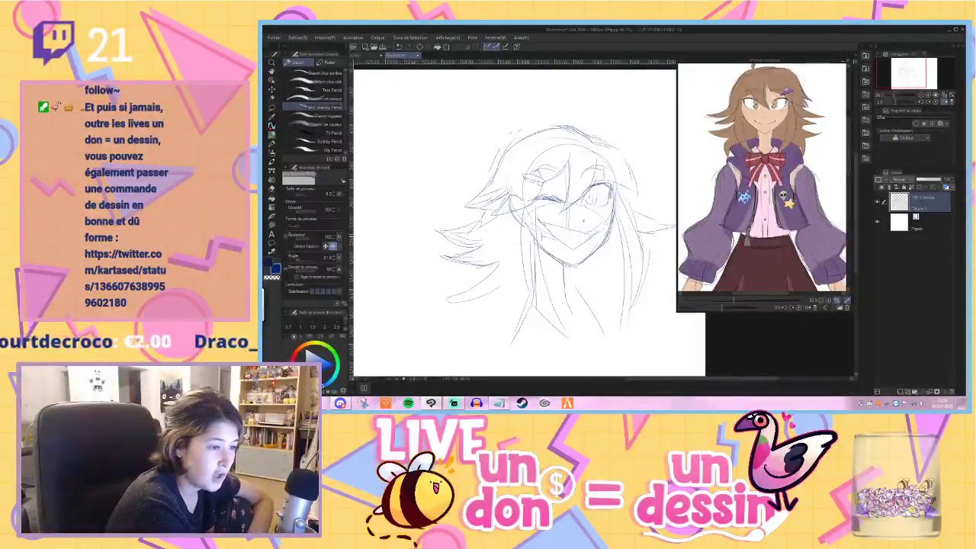
{"action": "mouse_move", "coordinate": [465, 250]}
{"action": "left_mouse_down"}
{"action": "mouse_move", "coordinate": [448, 261]}
{"action": "mouse_move", "coordinate": [488, 247]}
{"action": "mouse_move", "coordinate": [463, 263]}
{"action": "mouse_move", "coordinate": [497, 257]}
{"action": "left_mouse_up"}
{"action": "left_click_drag", "start_coordinate": [442, 234], "coordinate": [493, 259]}
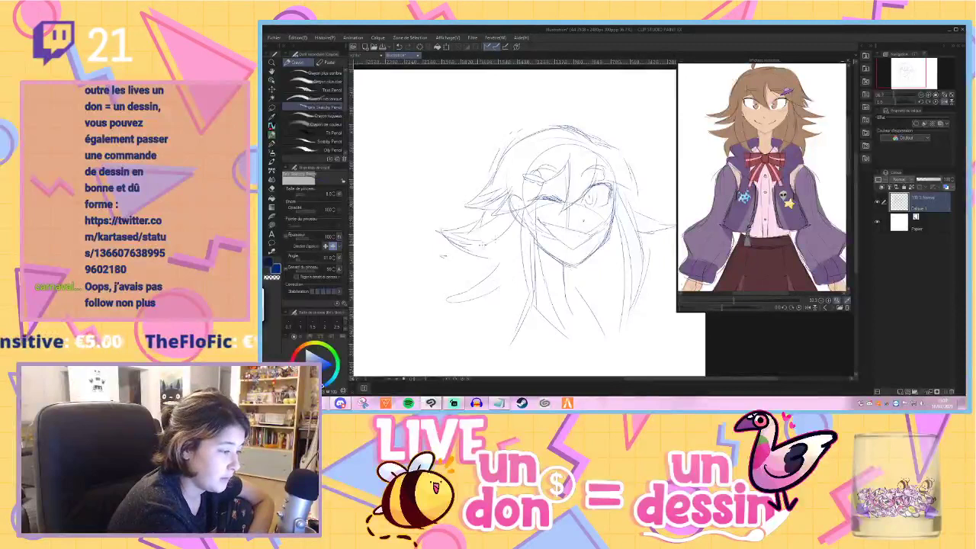
{"action": "mouse_move", "coordinate": [491, 295]}
{"action": "left_mouse_down"}
{"action": "mouse_move", "coordinate": [450, 302]}
{"action": "mouse_move", "coordinate": [469, 346]}
{"action": "left_mouse_up"}
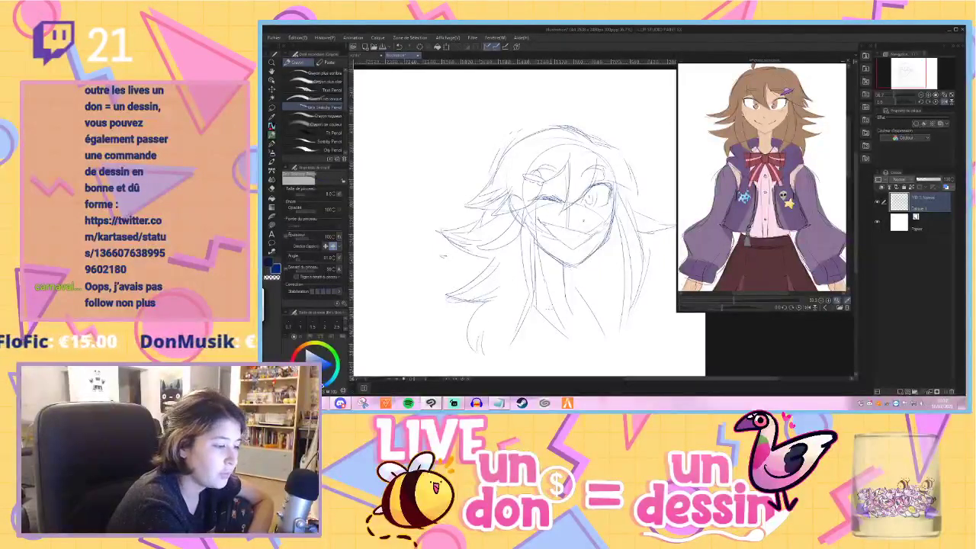
Switch to the YouTube page playing the Splatoon music compilation, and return to Clip Studio Paint.
{"action": "left_click", "coordinate": [320, 404]}
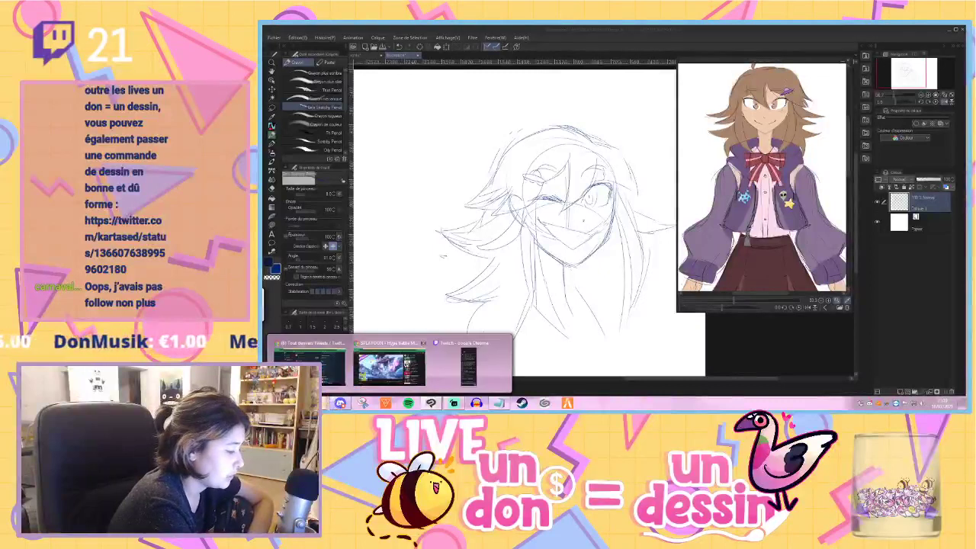
{"action": "left_click", "coordinate": [389, 367]}
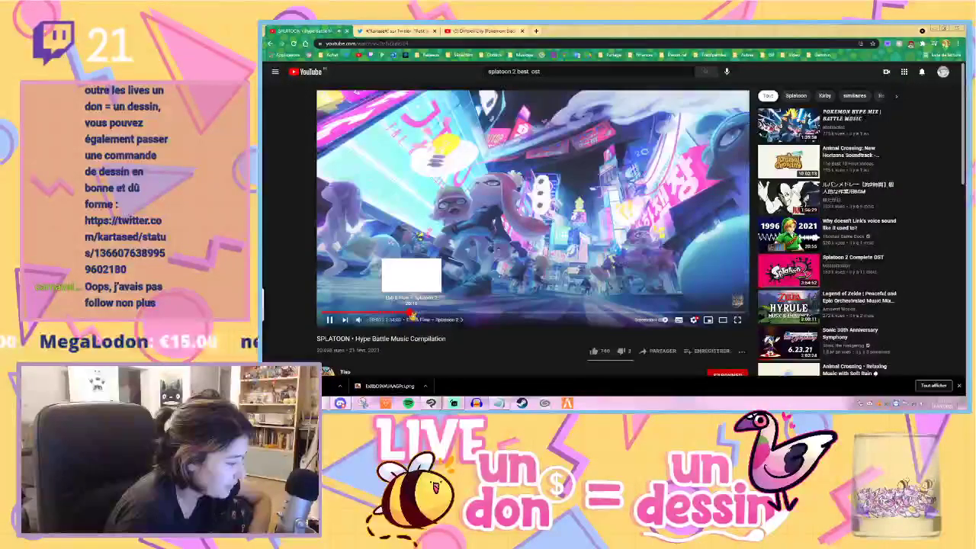
{"action": "left_click", "coordinate": [433, 403]}
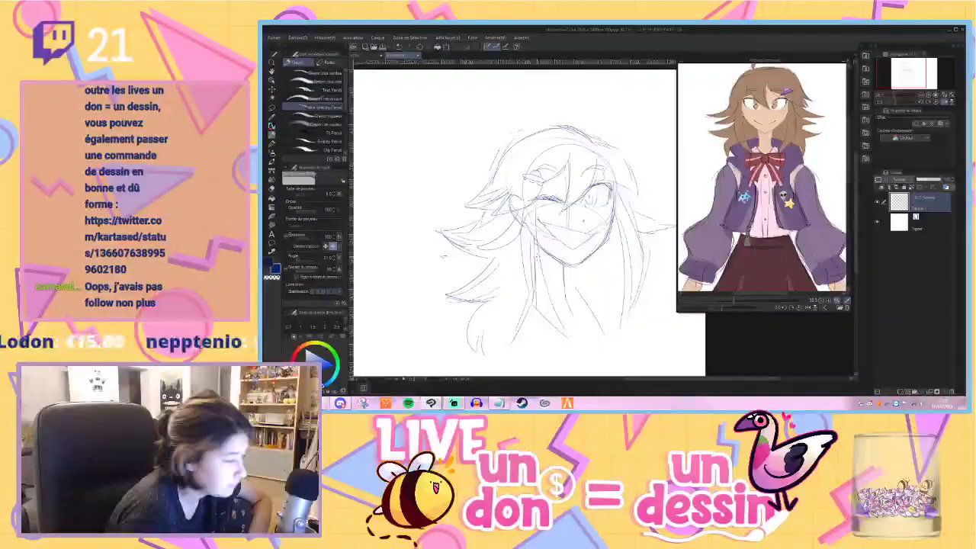
Restore the unmirrored view, lasso the lower hair locks on the winking side, shift them slightly outward and apply the transformation.
{"action": "left_click", "coordinate": [948, 101]}
{"action": "scroll", "coordinate": [525, 174], "scroll_direction": "down", "scroll_amount": 8}
{"action": "scroll", "coordinate": [647, 173], "scroll_direction": "up", "scroll_amount": 6}
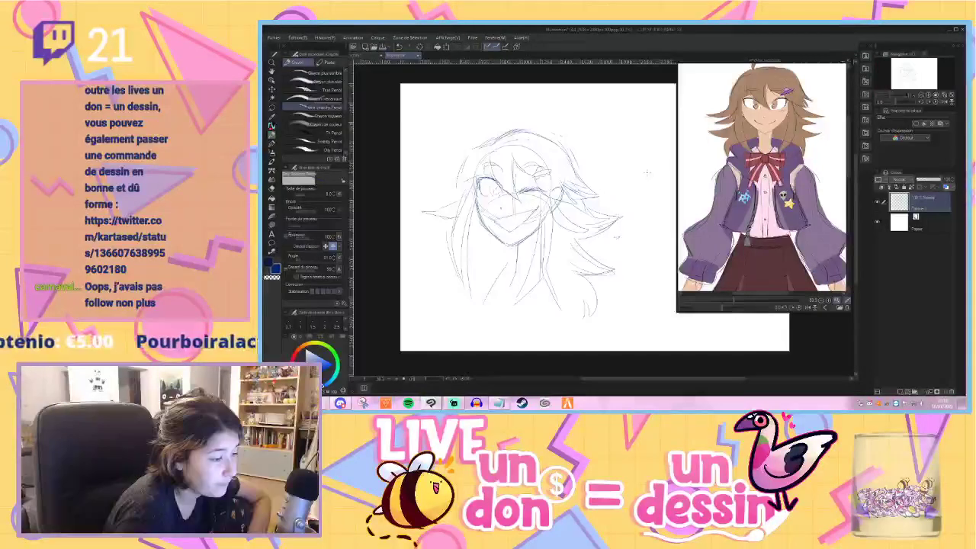
{"action": "left_click", "coordinate": [272, 108]}
{"action": "mouse_move", "coordinate": [576, 236]}
{"action": "left_mouse_down"}
{"action": "mouse_move", "coordinate": [637, 255]}
{"action": "mouse_move", "coordinate": [618, 304]}
{"action": "mouse_move", "coordinate": [573, 252]}
{"action": "left_mouse_up"}
{"action": "key", "text": "ctrl+t"}
{"action": "left_click_drag", "start_coordinate": [614, 296], "coordinate": [623, 294]}
{"action": "key", "text": "ctrl+d"}
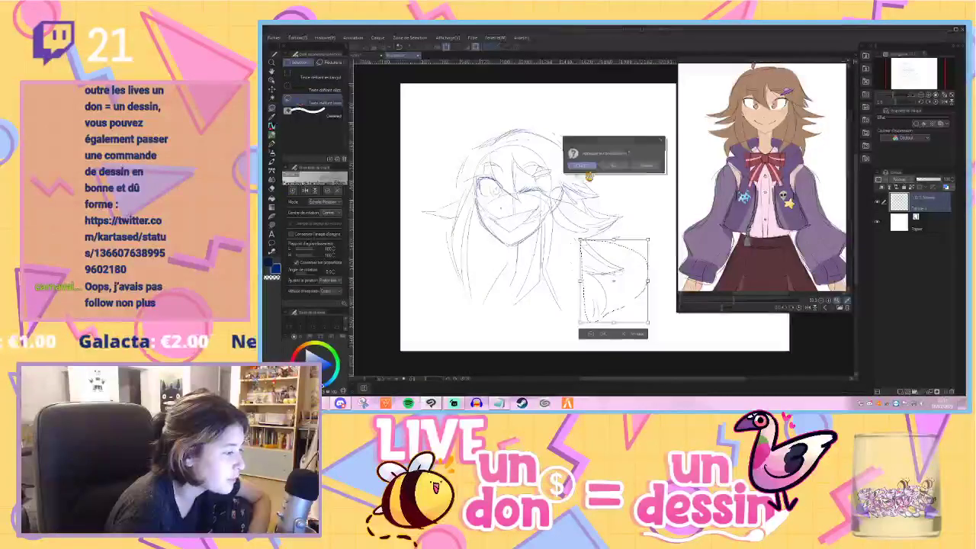
{"action": "left_click", "coordinate": [591, 165]}
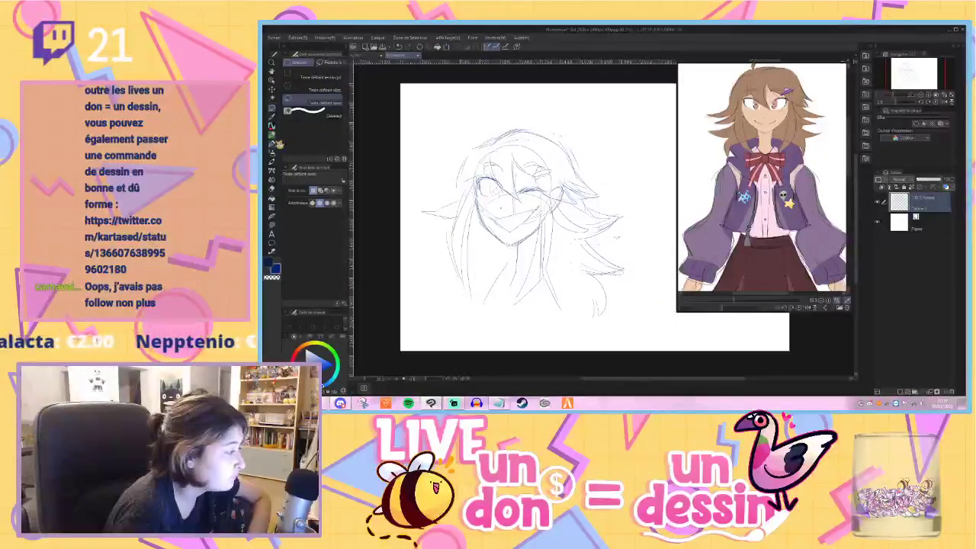
Sketch the flared hair locks on the open-eye side, the jacket collar and the ribbon bow below the neck.
{"action": "left_click", "coordinate": [273, 135]}
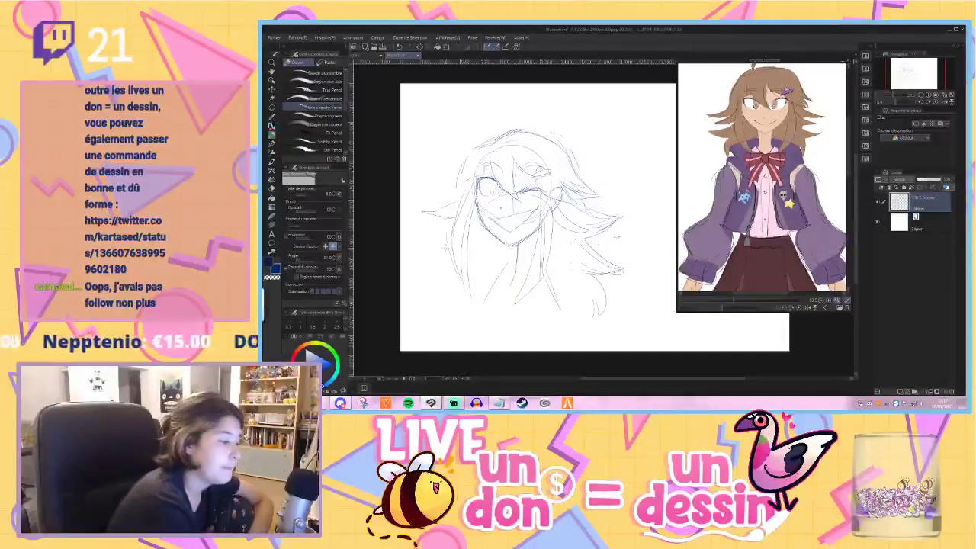
{"action": "left_click_drag", "start_coordinate": [448, 264], "coordinate": [437, 300]}
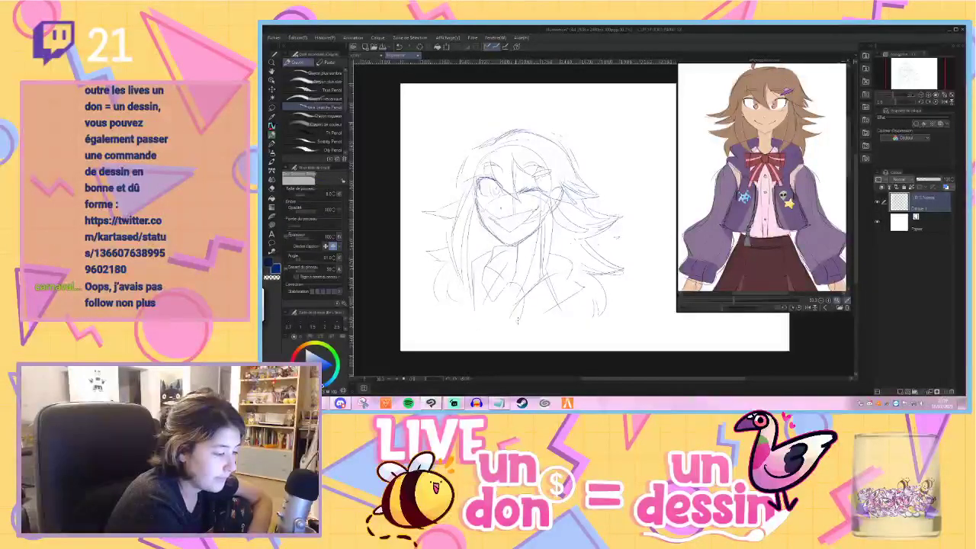
{"action": "left_click_drag", "start_coordinate": [473, 296], "coordinate": [500, 340]}
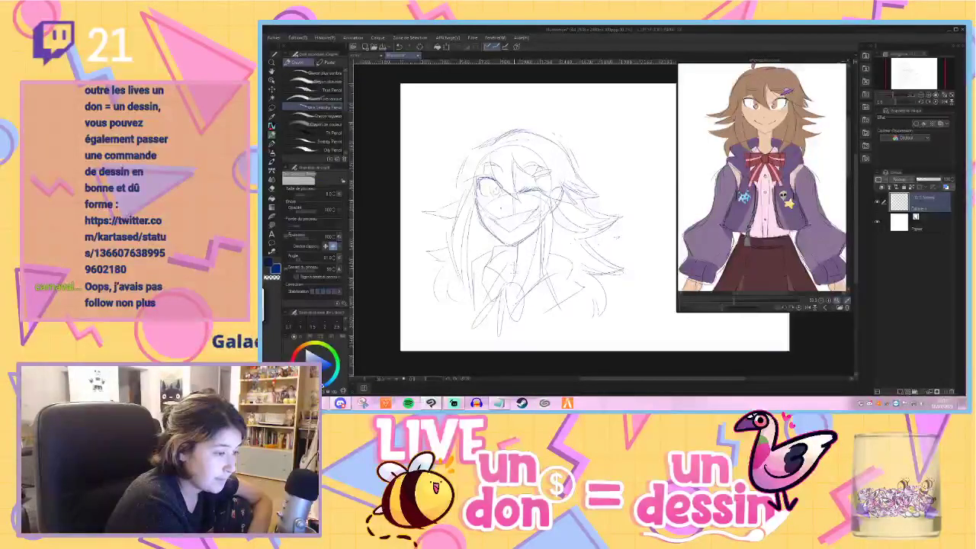
Sketch two raised hands with rounded palms and spread fingers, one on each side of the chest.
{"action": "mouse_move", "coordinate": [546, 293]}
{"action": "left_mouse_down"}
{"action": "mouse_move", "coordinate": [591, 306]}
{"action": "mouse_move", "coordinate": [588, 284]}
{"action": "mouse_move", "coordinate": [620, 251]}
{"action": "left_mouse_up"}
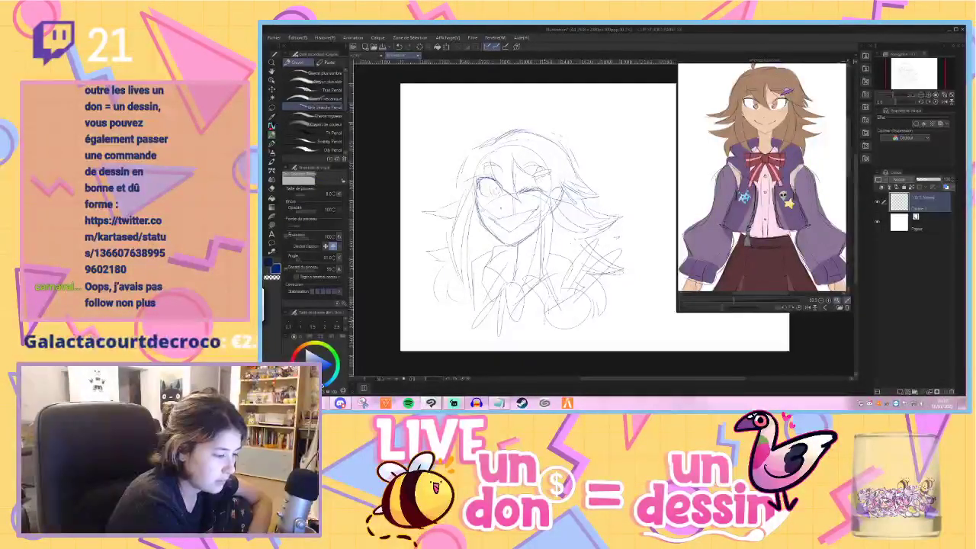
{"action": "left_click_drag", "start_coordinate": [546, 313], "coordinate": [560, 329]}
{"action": "mouse_move", "coordinate": [583, 296]}
{"action": "left_mouse_down"}
{"action": "mouse_move", "coordinate": [569, 312]}
{"action": "mouse_move", "coordinate": [594, 300]}
{"action": "left_mouse_up"}
{"action": "mouse_move", "coordinate": [414, 258]}
{"action": "left_mouse_down"}
{"action": "mouse_move", "coordinate": [443, 303]}
{"action": "mouse_move", "coordinate": [450, 293]}
{"action": "left_mouse_up"}
{"action": "mouse_move", "coordinate": [456, 256]}
{"action": "left_mouse_down"}
{"action": "mouse_move", "coordinate": [442, 296]}
{"action": "mouse_move", "coordinate": [459, 310]}
{"action": "left_mouse_up"}
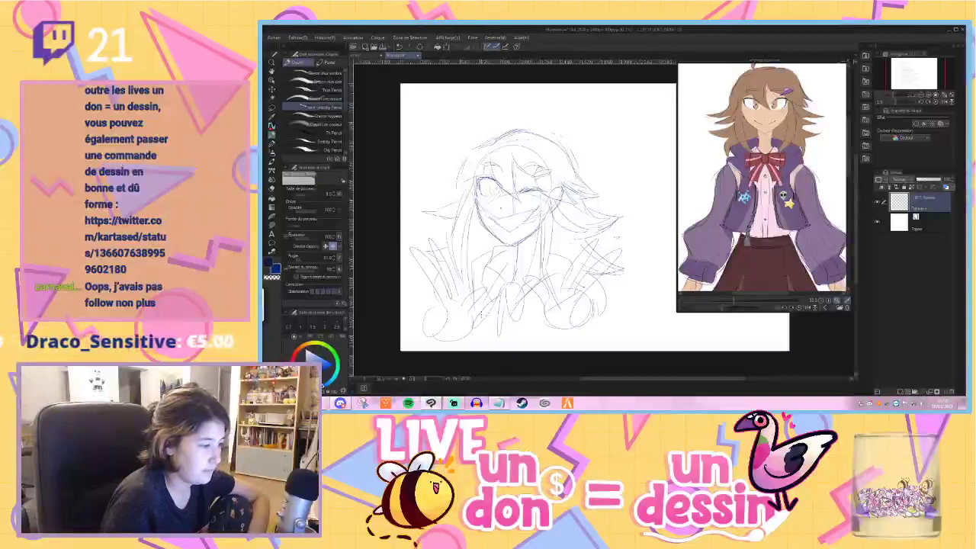
Move the whole character sketch sideways toward the middle of the canvas and return to the sketching pencil.
{"action": "left_click", "coordinate": [272, 89]}
{"action": "scroll", "coordinate": [513, 141], "scroll_direction": "down", "scroll_amount": 2}
{"action": "left_click_drag", "start_coordinate": [532, 172], "coordinate": [553, 167]}
{"action": "key", "text": "p"}
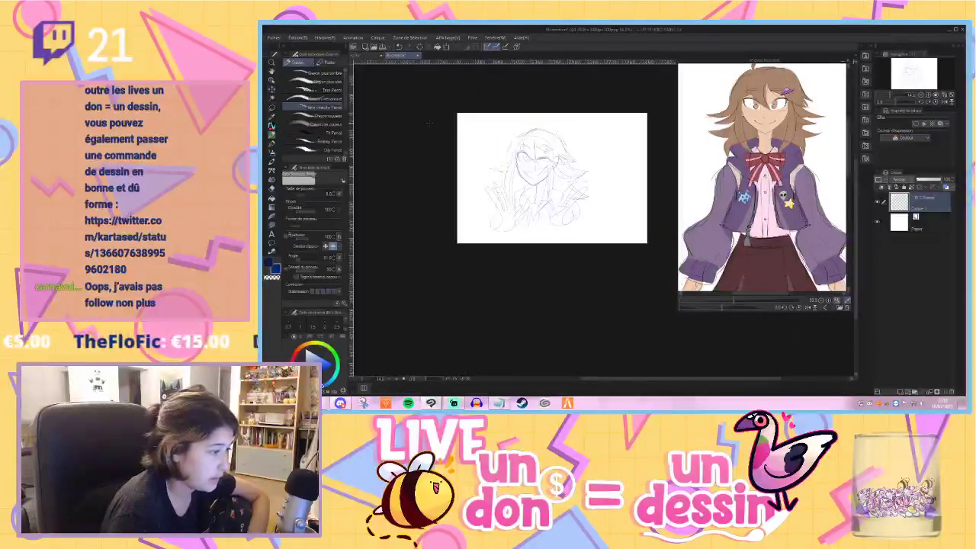
{"action": "scroll", "coordinate": [501, 106], "scroll_direction": "up", "scroll_amount": 3}
{"action": "left_click_drag", "start_coordinate": [544, 229], "coordinate": [574, 259]}
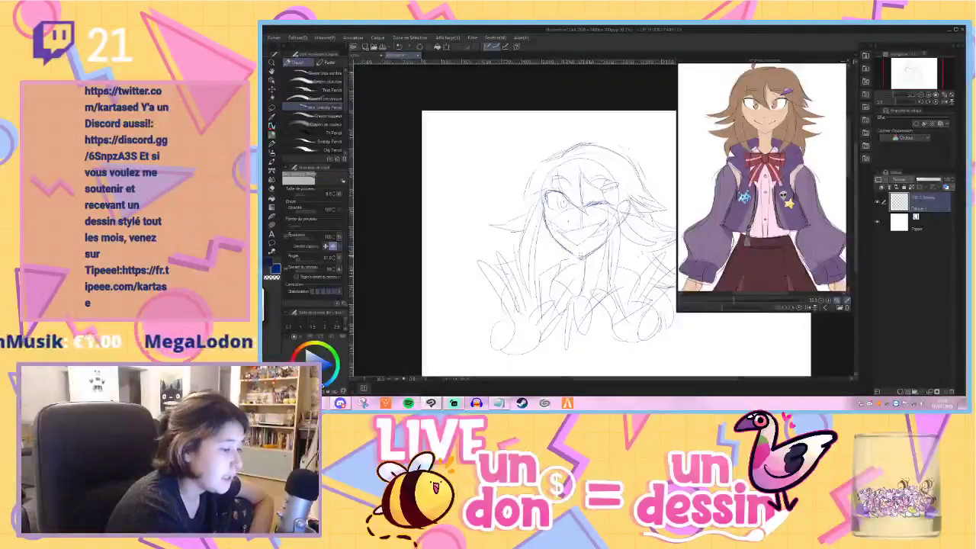
{"action": "left_click_drag", "start_coordinate": [571, 252], "coordinate": [581, 257]}
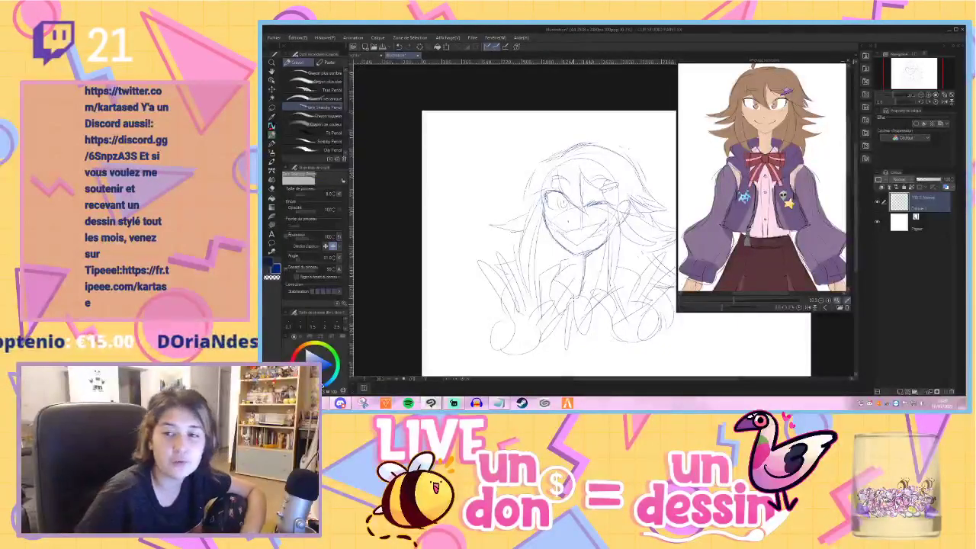
Lower the opacity of the sketch layer and add a new raster layer above it for the line art.
{"action": "scroll", "coordinate": [538, 275], "scroll_direction": "down", "scroll_amount": 9}
{"action": "scroll", "coordinate": [576, 282], "scroll_direction": "up", "scroll_amount": 7}
{"action": "scroll", "coordinate": [509, 281], "scroll_direction": "up", "scroll_amount": 1}
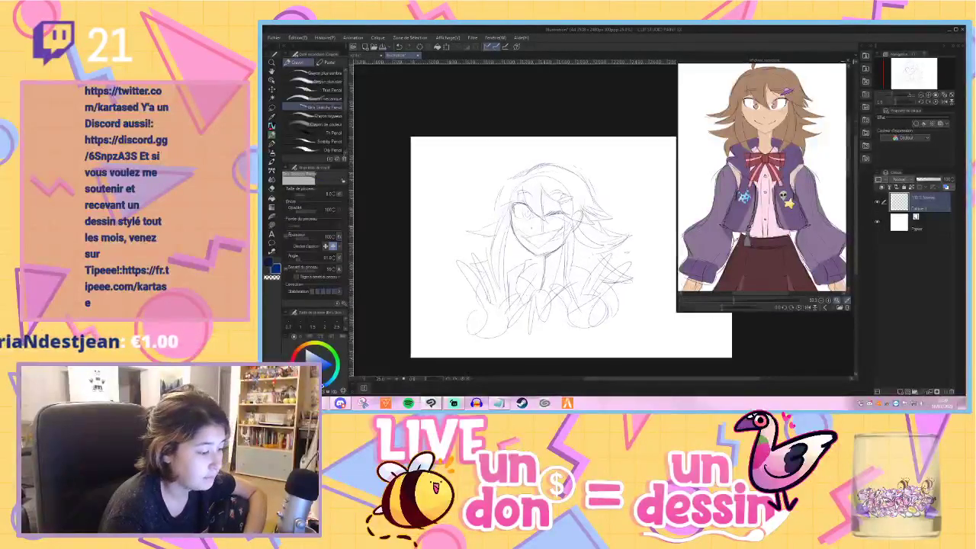
{"action": "left_click", "coordinate": [926, 180]}
{"action": "left_click_drag", "start_coordinate": [930, 183], "coordinate": [939, 182]}
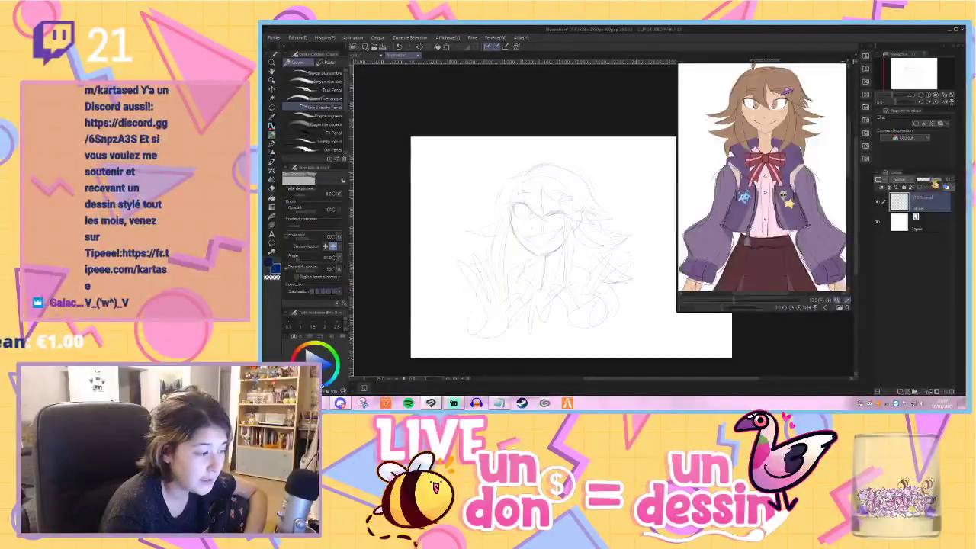
{"action": "left_click", "coordinate": [900, 392]}
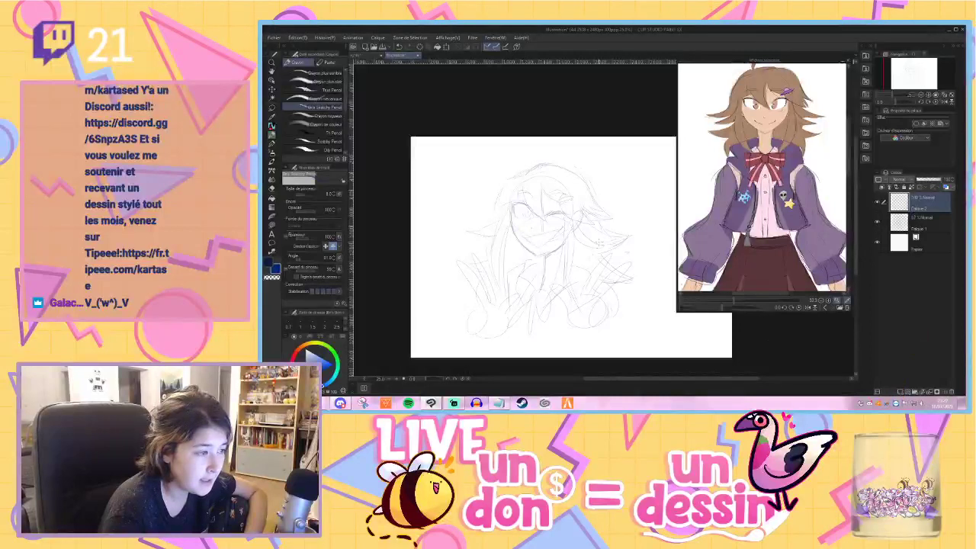
Switch to the Plume G pen, test a fringe stroke on the new layer and fade the sketch layer to 12% opacity.
{"action": "scroll", "coordinate": [534, 244], "scroll_direction": "up", "scroll_amount": 3}
{"action": "scroll", "coordinate": [564, 187], "scroll_direction": "down", "scroll_amount": 3}
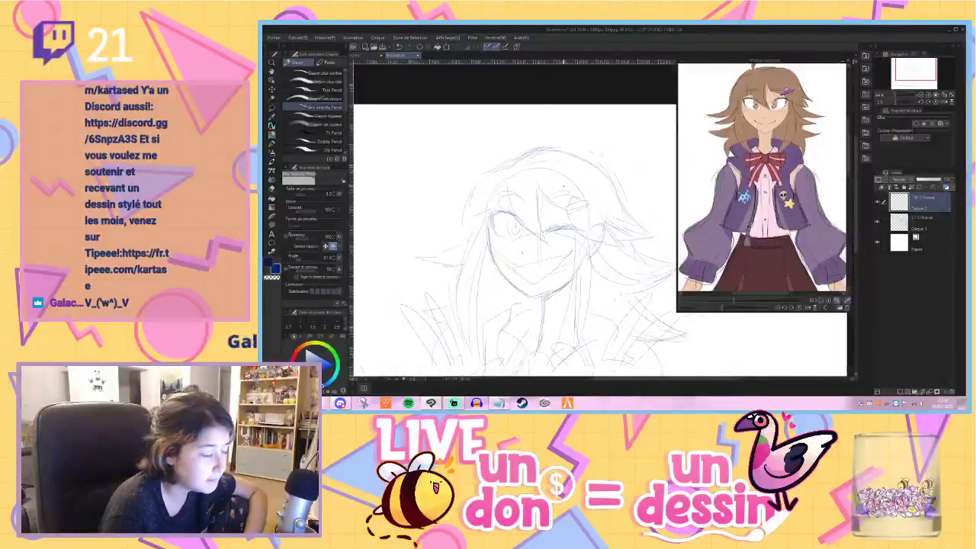
{"action": "key", "text": "p"}
{"action": "scroll", "coordinate": [543, 182], "scroll_direction": "up", "scroll_amount": 3}
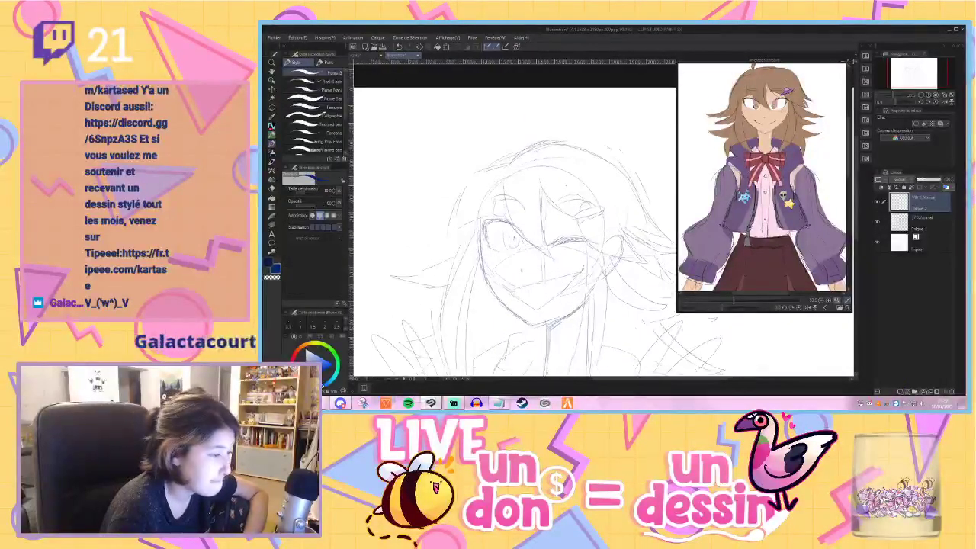
{"action": "mouse_move", "coordinate": [477, 190]}
{"action": "left_mouse_down"}
{"action": "mouse_move", "coordinate": [500, 251]}
{"action": "mouse_move", "coordinate": [543, 278]}
{"action": "left_mouse_up"}
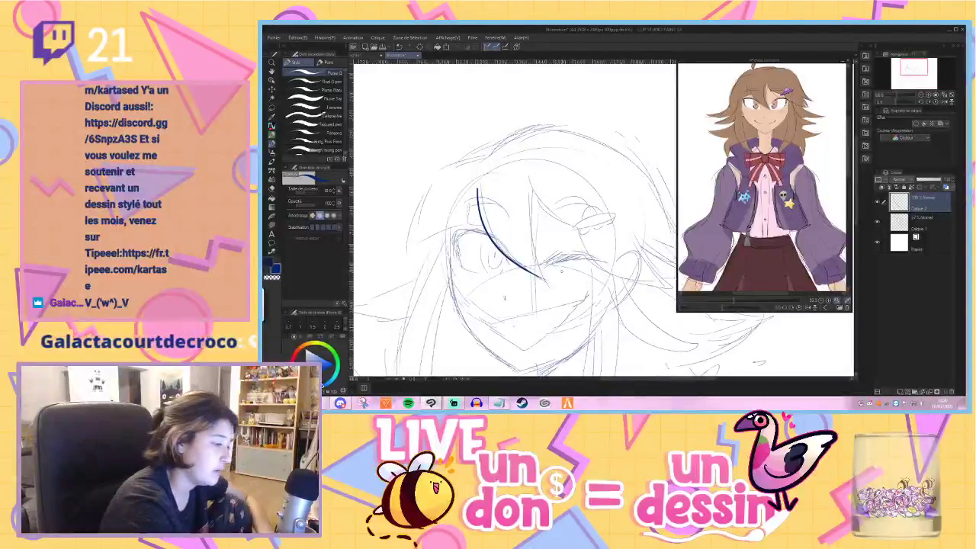
{"action": "left_click", "coordinate": [916, 221]}
{"action": "left_click", "coordinate": [921, 180]}
{"action": "left_click", "coordinate": [925, 200]}
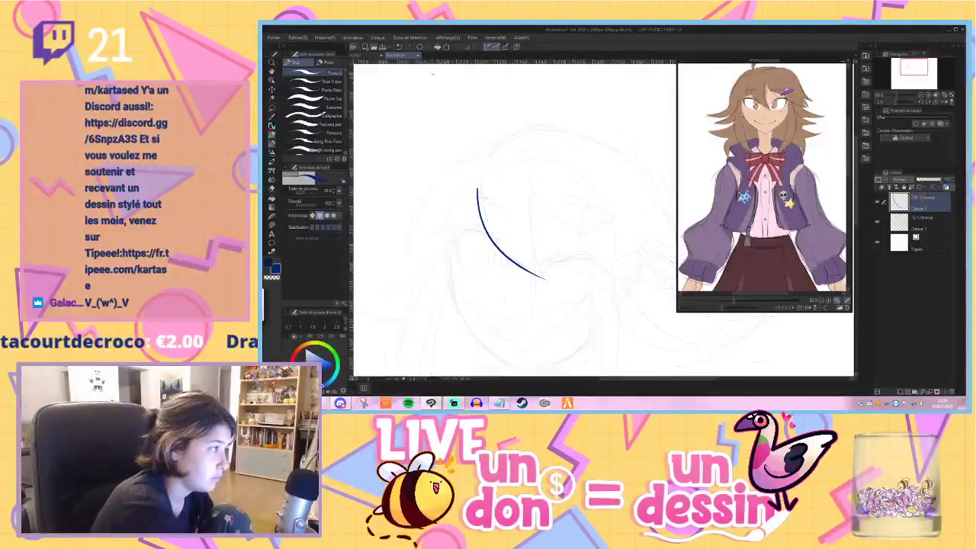
{"action": "key", "text": "ctrl+z"}
Ink the pointed fringe strands and the UFO-shaped hair clip in black on the line-art layer.
{"action": "key", "text": "x"}
{"action": "left_click_drag", "start_coordinate": [482, 188], "coordinate": [521, 260]}
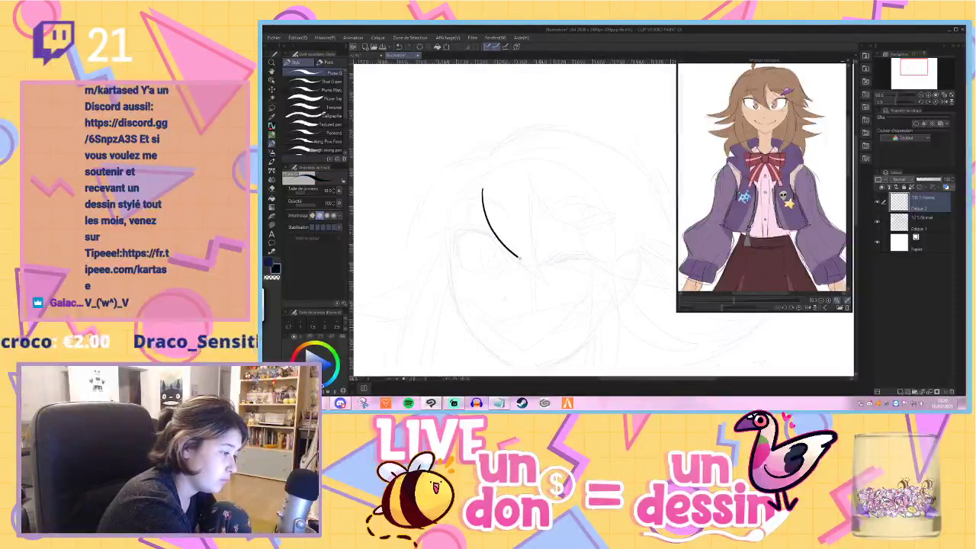
{"action": "key", "text": "ctrl+z"}
{"action": "mouse_move", "coordinate": [482, 186]}
{"action": "left_mouse_down"}
{"action": "mouse_move", "coordinate": [488, 227]}
{"action": "mouse_move", "coordinate": [548, 281]}
{"action": "left_mouse_up"}
{"action": "left_click_drag", "start_coordinate": [532, 177], "coordinate": [546, 279]}
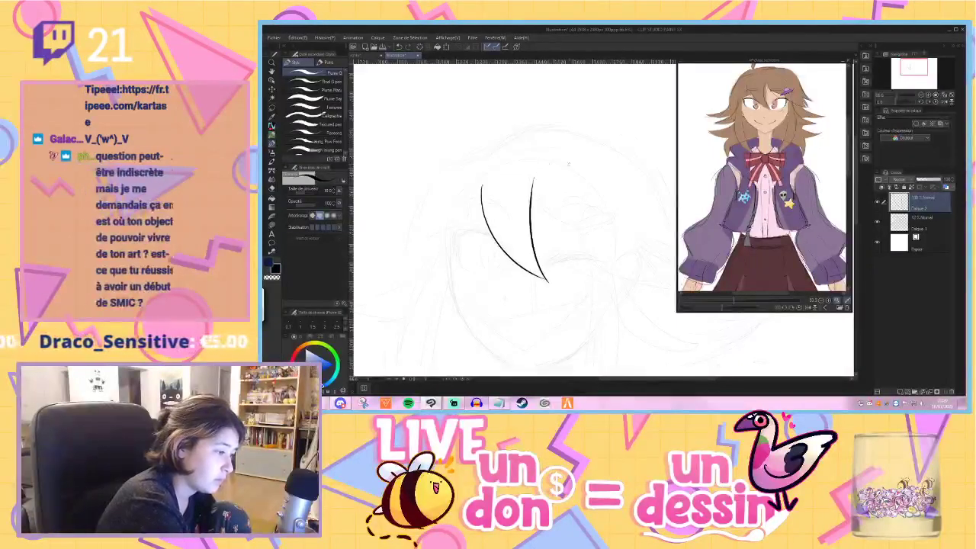
{"action": "mouse_move", "coordinate": [533, 184]}
{"action": "left_mouse_down"}
{"action": "mouse_move", "coordinate": [580, 225]}
{"action": "mouse_move", "coordinate": [615, 218]}
{"action": "mouse_move", "coordinate": [602, 223]}
{"action": "left_mouse_up"}
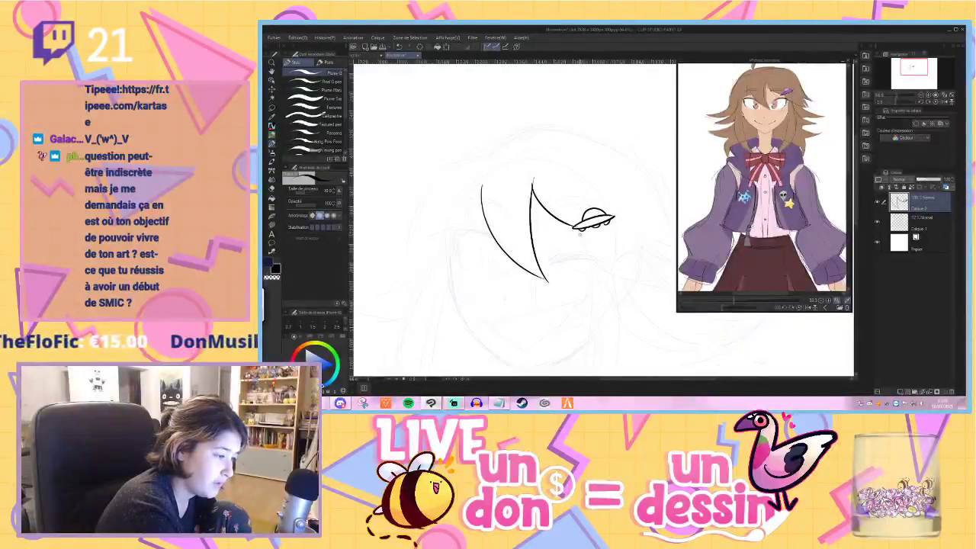
Try inking the two curved eyebrows above the eyes.
{"action": "mouse_move", "coordinate": [456, 212]}
{"action": "left_mouse_down"}
{"action": "mouse_move", "coordinate": [487, 197]}
{"action": "mouse_move", "coordinate": [586, 212]}
{"action": "left_mouse_up"}
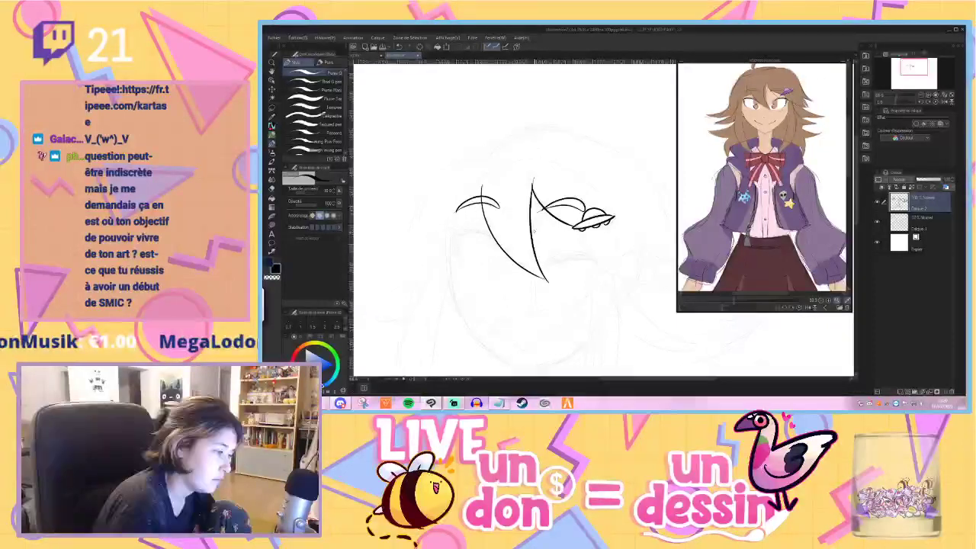
{"action": "scroll", "coordinate": [535, 231], "scroll_direction": "down", "scroll_amount": 3}
{"action": "scroll", "coordinate": [571, 209], "scroll_direction": "up", "scroll_amount": 1}
{"action": "key", "text": "ctrl+z"}
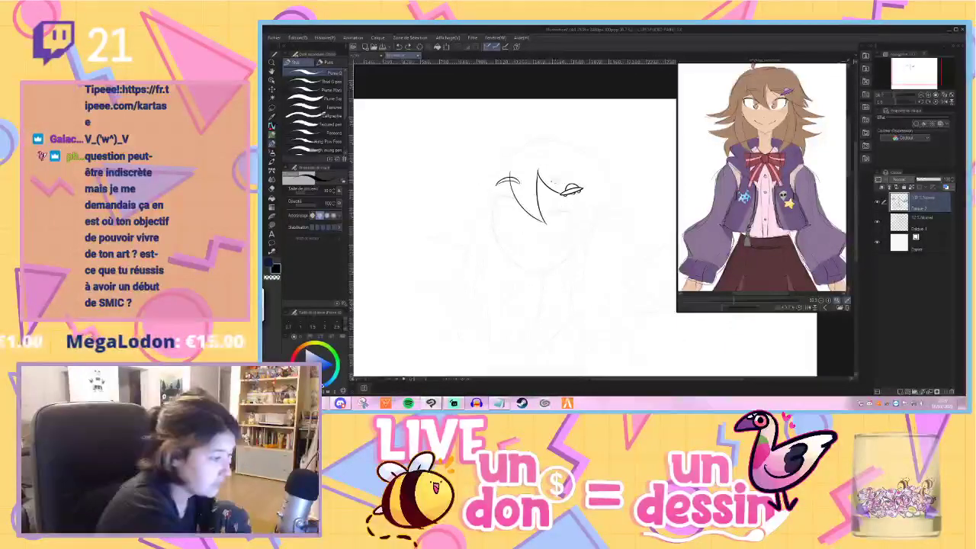
{"action": "key", "text": "ctrl+z"}
{"action": "key", "text": "ctrl+z"}
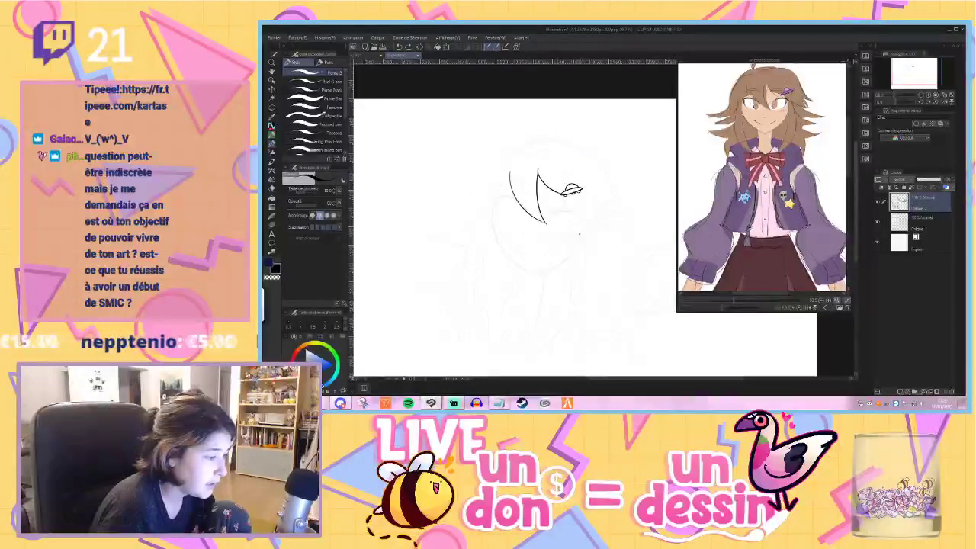
Ink the winking eye as two tapered curved lines beneath the hair clip.
{"action": "scroll", "coordinate": [598, 225], "scroll_direction": "up", "scroll_amount": 4}
{"action": "mouse_move", "coordinate": [527, 214]}
{"action": "left_mouse_down"}
{"action": "mouse_move", "coordinate": [537, 201]}
{"action": "mouse_move", "coordinate": [609, 200]}
{"action": "left_mouse_up"}
{"action": "key", "text": "ctrl+z"}
{"action": "mouse_move", "coordinate": [524, 210]}
{"action": "left_mouse_down"}
{"action": "mouse_move", "coordinate": [597, 199]}
{"action": "mouse_move", "coordinate": [559, 197]}
{"action": "mouse_move", "coordinate": [606, 199]}
{"action": "left_mouse_up"}
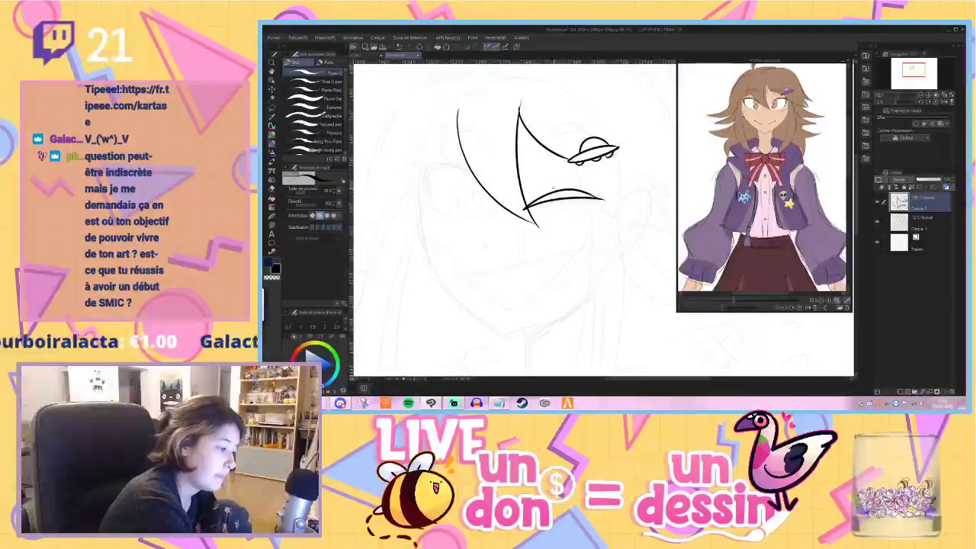
Ink the wide open smile with a tapered upper lip line and a curved lower edge.
{"action": "left_click_drag", "start_coordinate": [457, 269], "coordinate": [525, 259]}
{"action": "key", "text": "ctrl+z"}
{"action": "left_click_drag", "start_coordinate": [458, 268], "coordinate": [573, 251]}
{"action": "key", "text": "ctrl+z"}
{"action": "left_click_drag", "start_coordinate": [470, 266], "coordinate": [586, 244]}
{"action": "mouse_move", "coordinate": [471, 273]}
{"action": "left_mouse_down"}
{"action": "mouse_move", "coordinate": [525, 304]}
{"action": "mouse_move", "coordinate": [586, 242]}
{"action": "left_mouse_up"}
{"action": "key", "text": "ctrl+z"}
{"action": "left_click_drag", "start_coordinate": [466, 267], "coordinate": [568, 261]}
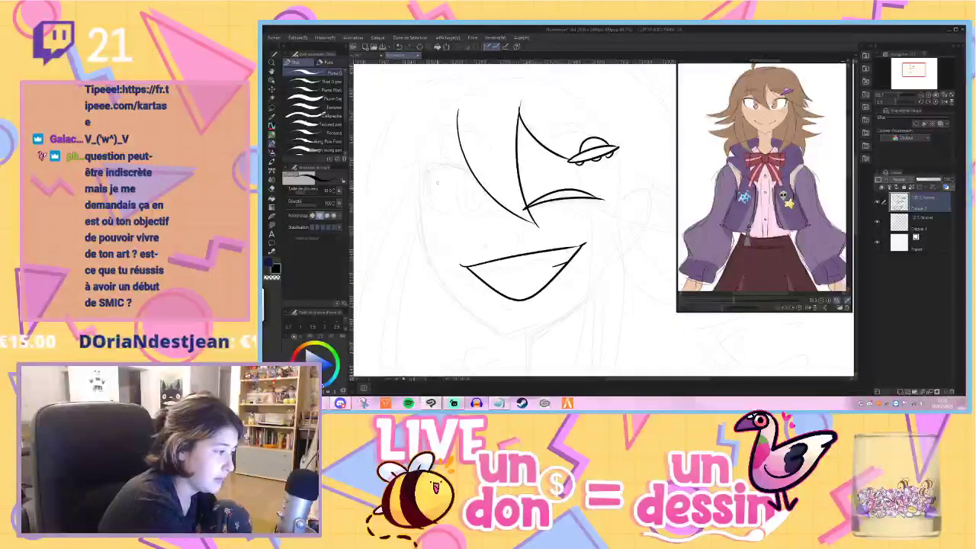
Ink the open eye with a thickened upper lash line, oval iris and pupil, and add the small nose mark.
{"action": "mouse_move", "coordinate": [432, 206]}
{"action": "left_mouse_down"}
{"action": "mouse_move", "coordinate": [427, 174]}
{"action": "mouse_move", "coordinate": [494, 189]}
{"action": "left_mouse_up"}
{"action": "key", "text": "ctrl+z"}
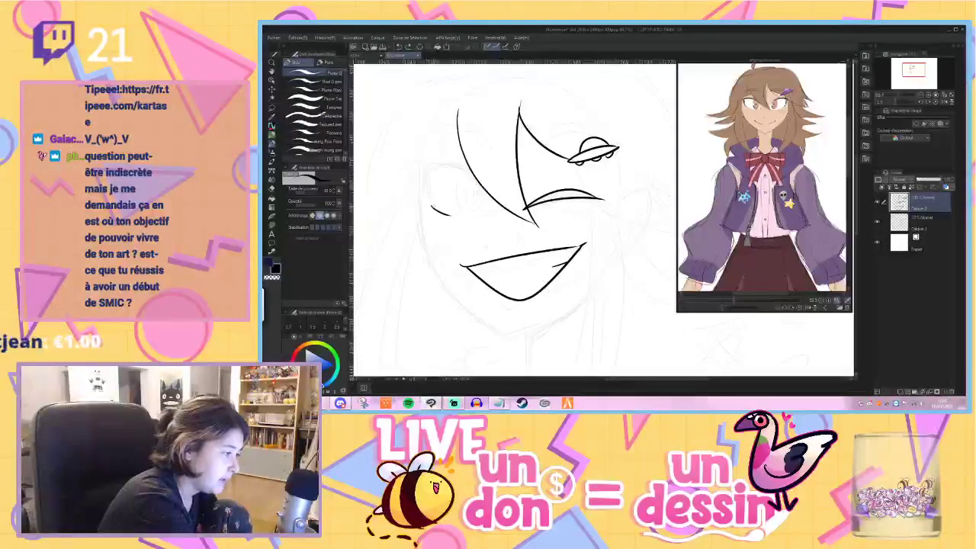
{"action": "left_click_drag", "start_coordinate": [429, 171], "coordinate": [492, 212]}
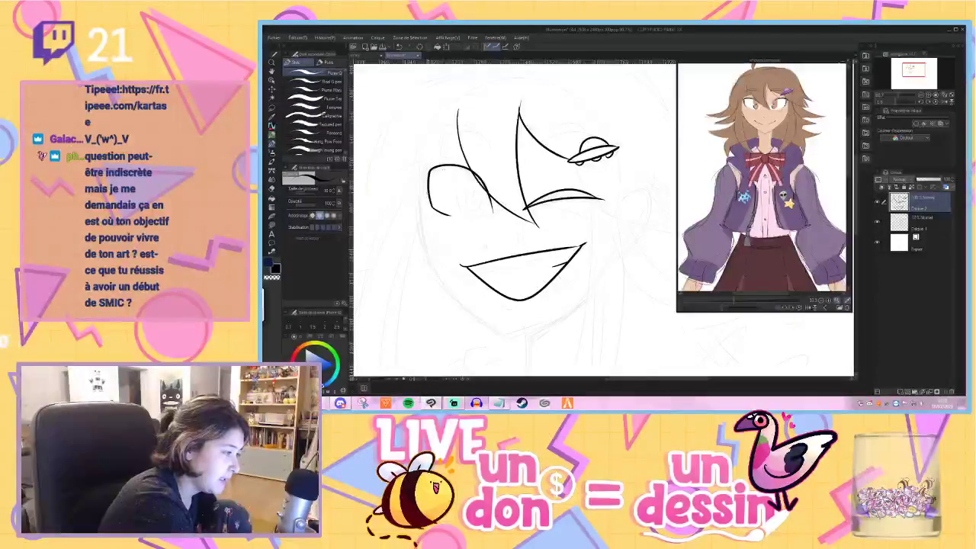
{"action": "mouse_move", "coordinate": [427, 187]}
{"action": "left_mouse_down"}
{"action": "mouse_move", "coordinate": [474, 172]}
{"action": "mouse_move", "coordinate": [447, 165]}
{"action": "mouse_move", "coordinate": [461, 165]}
{"action": "left_mouse_up"}
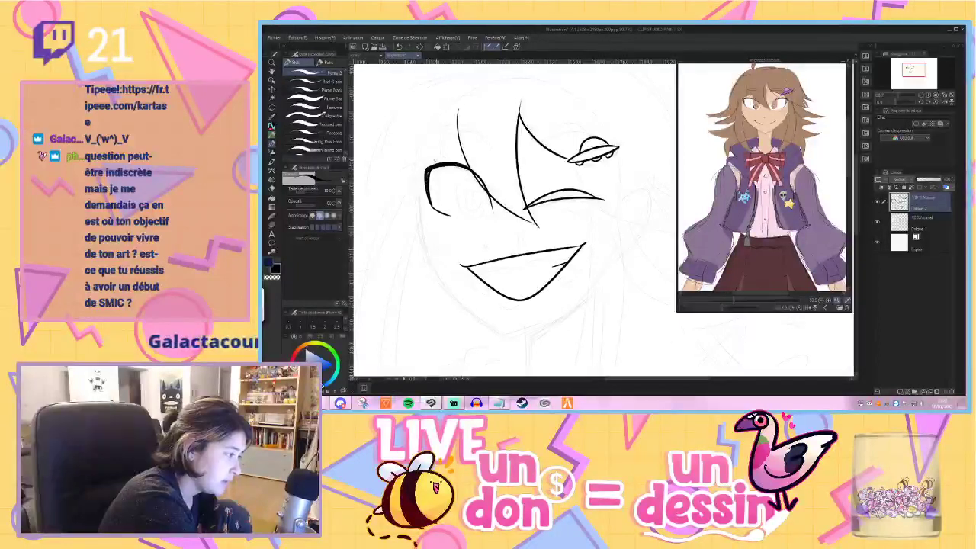
{"action": "mouse_move", "coordinate": [460, 172]}
{"action": "left_mouse_down"}
{"action": "mouse_move", "coordinate": [487, 192]}
{"action": "mouse_move", "coordinate": [486, 209]}
{"action": "mouse_move", "coordinate": [478, 201]}
{"action": "left_mouse_up"}
{"action": "key", "text": "ctrl+z"}
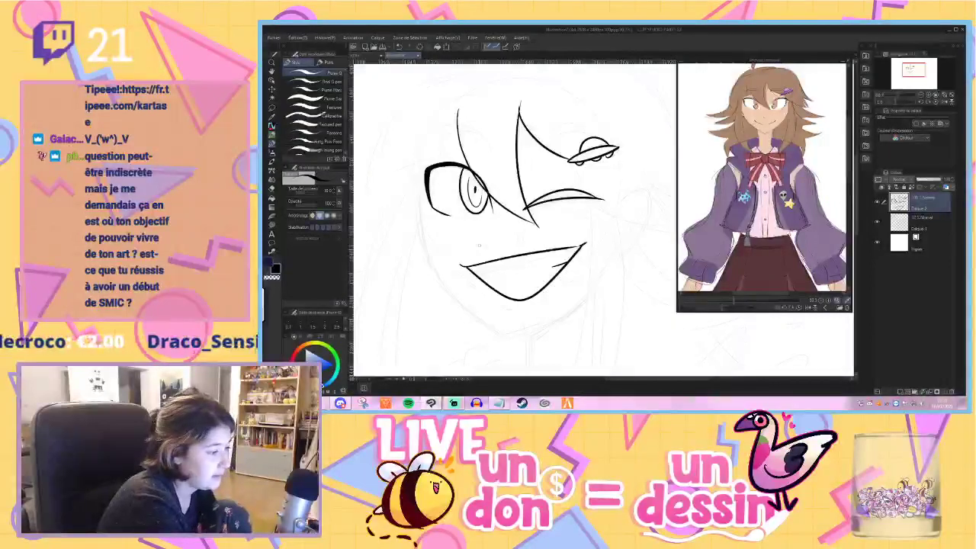
Try inking the cheek contour from the outer corner of the open eye down to the chin.
{"action": "scroll", "coordinate": [551, 219], "scroll_direction": "down", "scroll_amount": 5}
{"action": "scroll", "coordinate": [551, 220], "scroll_direction": "up", "scroll_amount": 1}
{"action": "scroll", "coordinate": [533, 221], "scroll_direction": "up", "scroll_amount": 3}
{"action": "mouse_move", "coordinate": [460, 188]}
{"action": "left_mouse_down"}
{"action": "mouse_move", "coordinate": [459, 219]}
{"action": "mouse_move", "coordinate": [518, 303]}
{"action": "left_mouse_up"}
{"action": "key", "text": "ctrl+z"}
{"action": "left_click_drag", "start_coordinate": [460, 188], "coordinate": [488, 282]}
{"action": "key", "text": "ctrl+z"}
{"action": "mouse_move", "coordinate": [460, 189]}
{"action": "left_mouse_down"}
{"action": "mouse_move", "coordinate": [492, 281]}
{"action": "mouse_move", "coordinate": [518, 296]}
{"action": "left_mouse_up"}
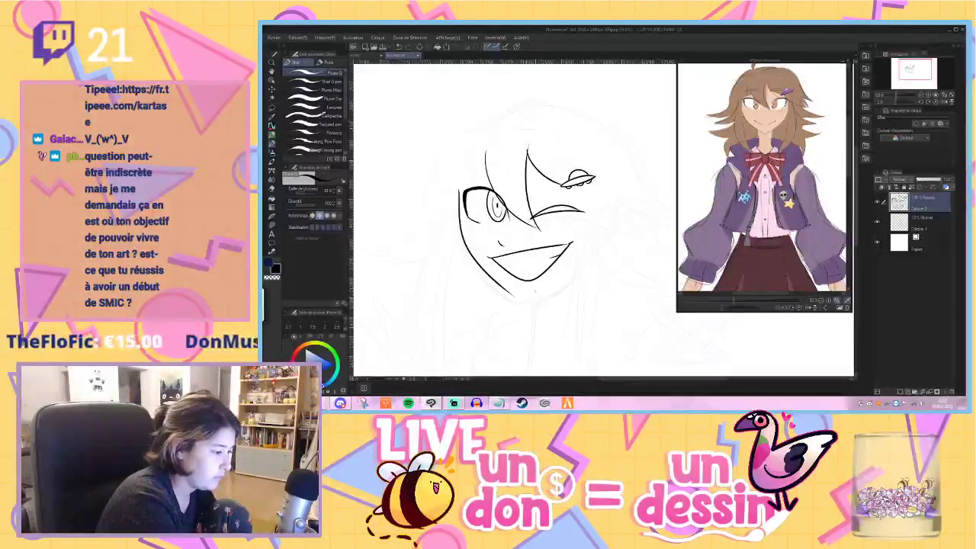
{"action": "key", "text": "ctrl+z"}
{"action": "left_click_drag", "start_coordinate": [476, 263], "coordinate": [512, 295]}
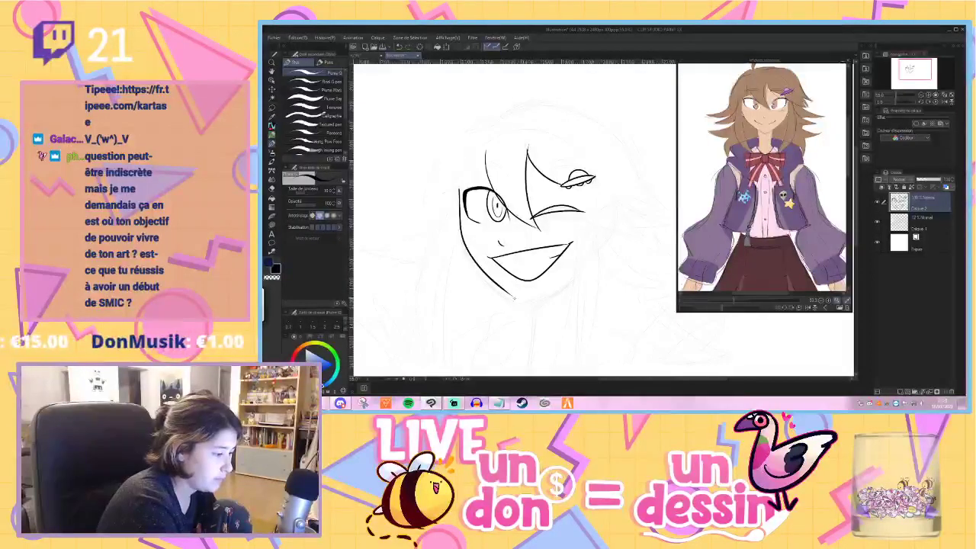
{"action": "key", "text": "ctrl+z"}
{"action": "key", "text": "ctrl+z"}
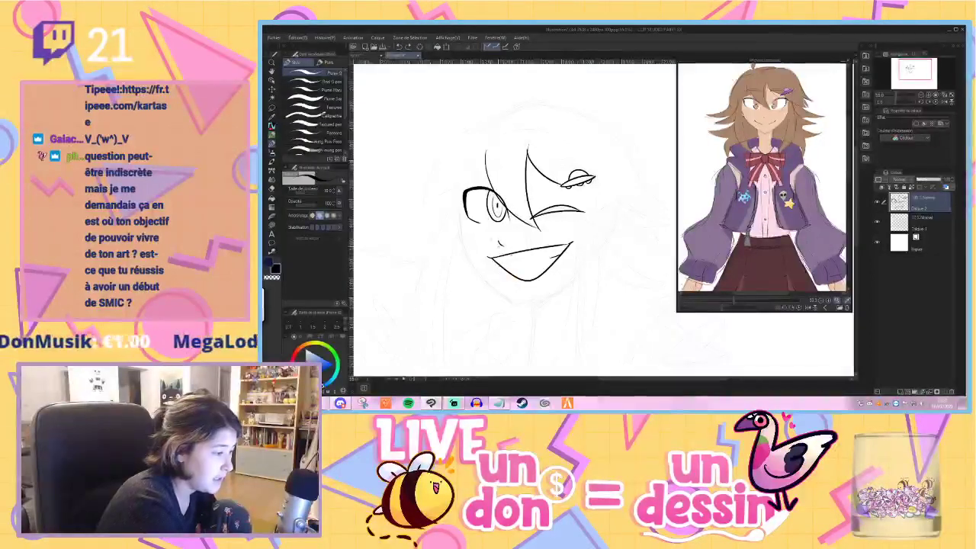
Try inking the full jawline from the open eye around the chin toward the winking side.
{"action": "mouse_move", "coordinate": [459, 188]}
{"action": "left_mouse_down"}
{"action": "mouse_move", "coordinate": [460, 222]}
{"action": "mouse_move", "coordinate": [491, 285]}
{"action": "mouse_move", "coordinate": [512, 302]}
{"action": "left_mouse_up"}
{"action": "key", "text": "ctrl+z"}
{"action": "mouse_move", "coordinate": [460, 188]}
{"action": "left_mouse_down"}
{"action": "mouse_move", "coordinate": [474, 264]}
{"action": "mouse_move", "coordinate": [519, 301]}
{"action": "mouse_move", "coordinate": [576, 278]}
{"action": "left_mouse_up"}
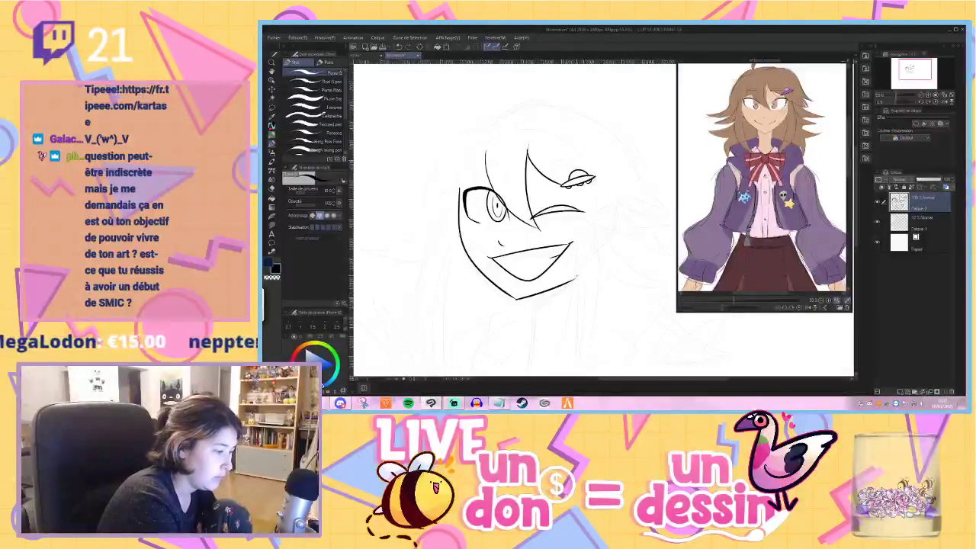
{"action": "key", "text": "ctrl+z"}
{"action": "key", "text": "ctrl+z"}
{"action": "scroll", "coordinate": [529, 222], "scroll_direction": "up", "scroll_amount": 1}
{"action": "scroll", "coordinate": [533, 233], "scroll_direction": "up", "scroll_amount": 3}
{"action": "scroll", "coordinate": [538, 238], "scroll_direction": "down", "scroll_amount": 6}
{"action": "scroll", "coordinate": [536, 249], "scroll_direction": "up", "scroll_amount": 4}
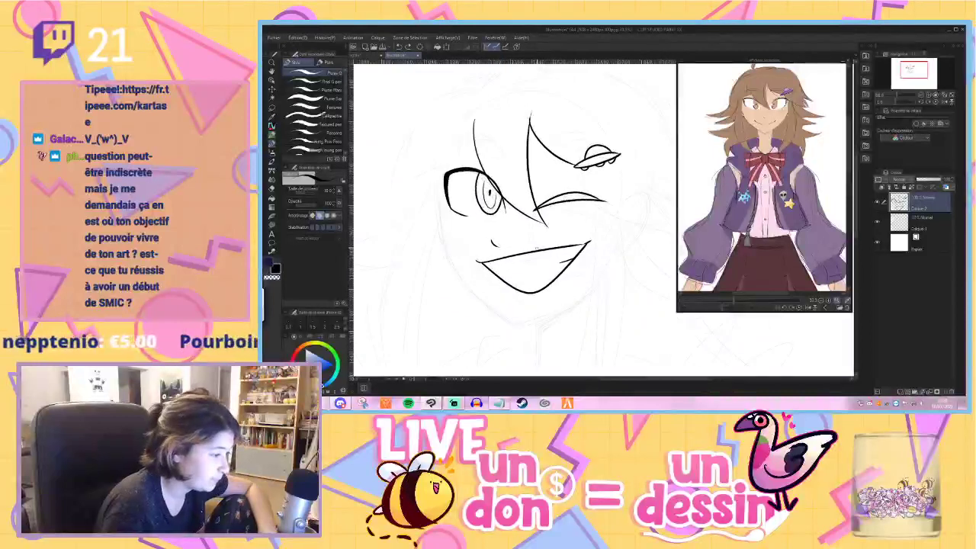
Lasso the inked open smile and shift it slightly lower on the face with a free transform.
{"action": "left_click", "coordinate": [272, 109]}
{"action": "mouse_move", "coordinate": [483, 254]}
{"action": "left_mouse_down"}
{"action": "mouse_move", "coordinate": [500, 293]}
{"action": "mouse_move", "coordinate": [555, 295]}
{"action": "mouse_move", "coordinate": [599, 258]}
{"action": "mouse_move", "coordinate": [595, 224]}
{"action": "mouse_move", "coordinate": [492, 246]}
{"action": "left_mouse_up"}
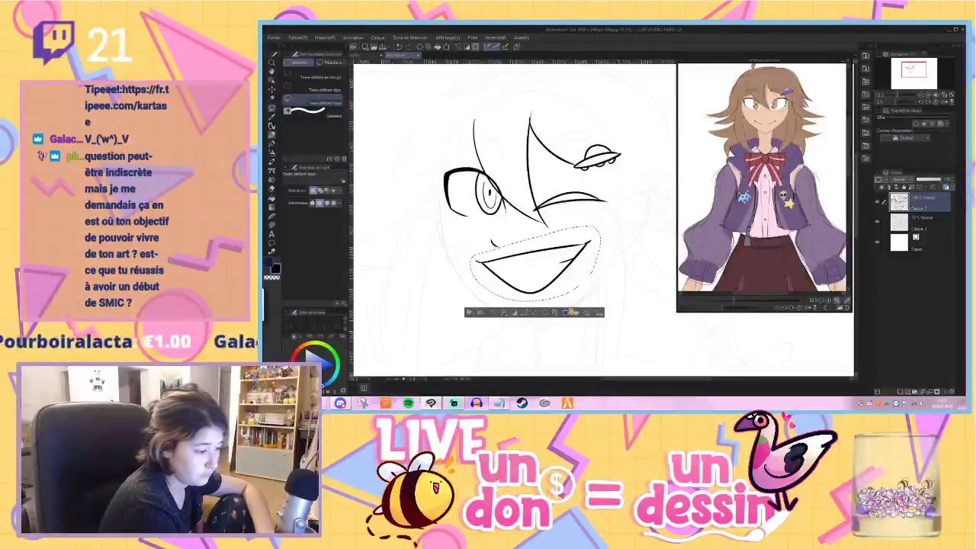
{"action": "key", "text": "ctrl+t"}
{"action": "left_click_drag", "start_coordinate": [522, 281], "coordinate": [521, 277]}
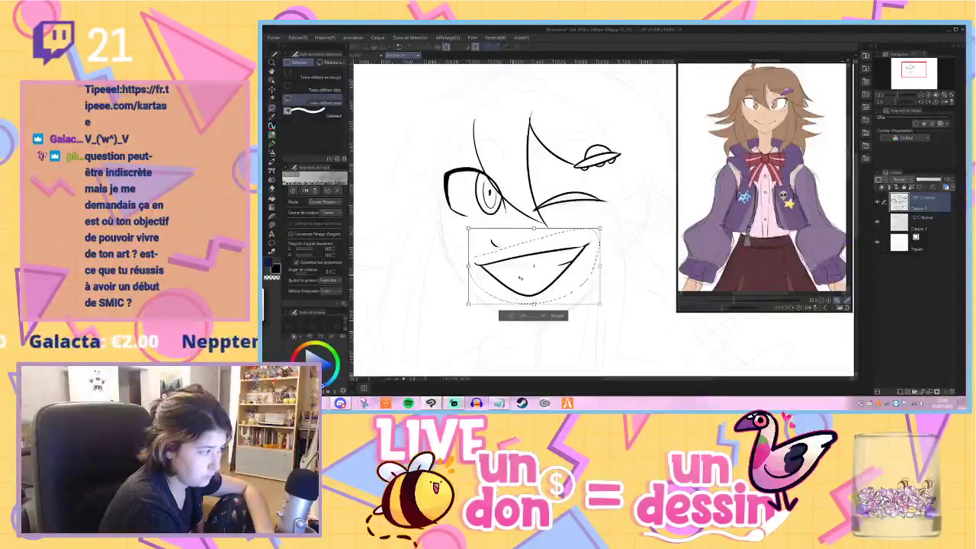
{"action": "key", "text": "Return"}
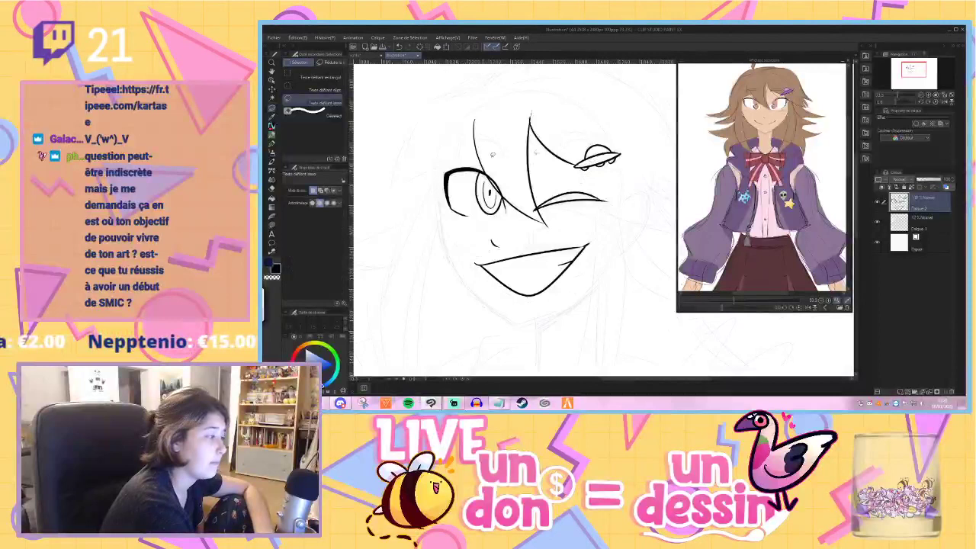
Ink the cheek contour with the pen from beside the open eye down toward the chin.
{"action": "key", "text": "p"}
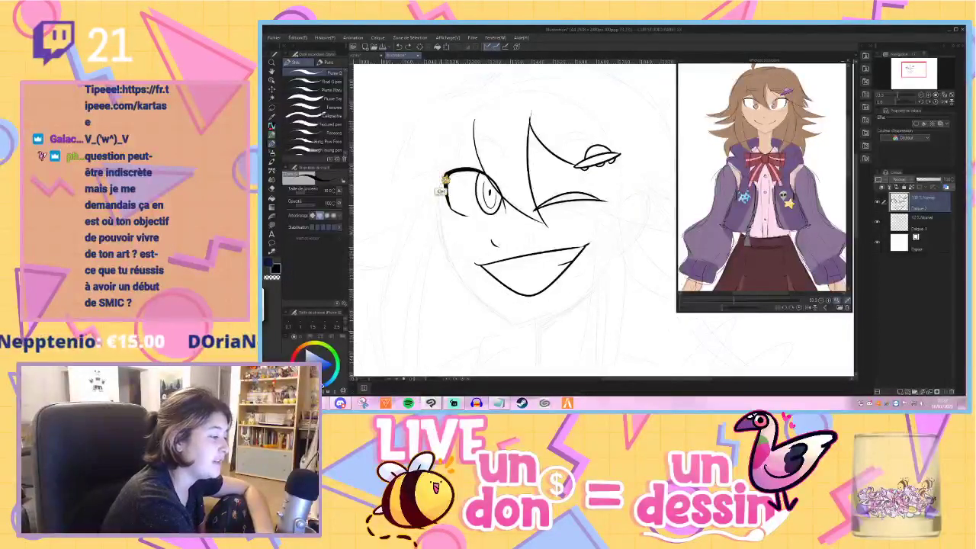
{"action": "mouse_move", "coordinate": [437, 168]}
{"action": "left_mouse_down"}
{"action": "mouse_move", "coordinate": [452, 258]}
{"action": "mouse_move", "coordinate": [478, 297]}
{"action": "left_mouse_up"}
{"action": "key", "text": "ctrl+z"}
{"action": "mouse_move", "coordinate": [439, 170]}
{"action": "left_mouse_down"}
{"action": "mouse_move", "coordinate": [441, 214]}
{"action": "mouse_move", "coordinate": [509, 321]}
{"action": "mouse_move", "coordinate": [600, 283]}
{"action": "left_mouse_up"}
{"action": "key", "text": "ctrl+z"}
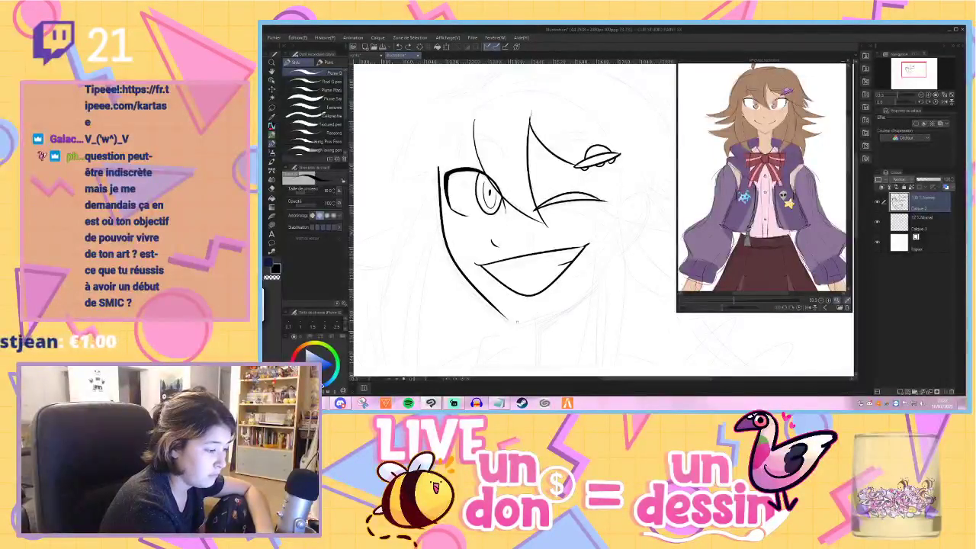
Ink the chin and the jawline rising from it toward the winking side, redoing the first stroke.
{"action": "mouse_move", "coordinate": [506, 319]}
{"action": "left_mouse_down"}
{"action": "mouse_move", "coordinate": [532, 320]}
{"action": "mouse_move", "coordinate": [598, 275]}
{"action": "left_mouse_up"}
{"action": "key", "text": "ctrl+z"}
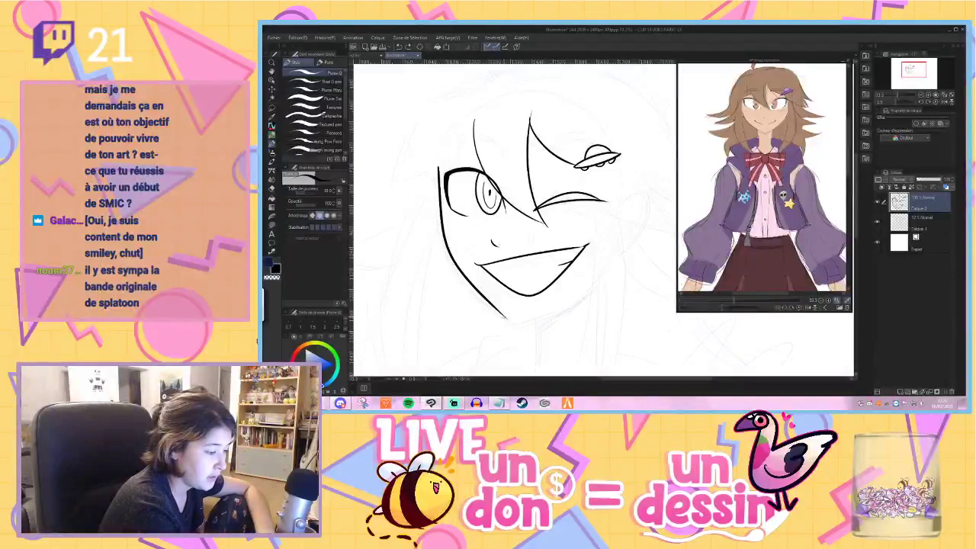
{"action": "mouse_move", "coordinate": [506, 321]}
{"action": "left_mouse_down"}
{"action": "mouse_move", "coordinate": [539, 317]}
{"action": "mouse_move", "coordinate": [601, 279]}
{"action": "left_mouse_up"}
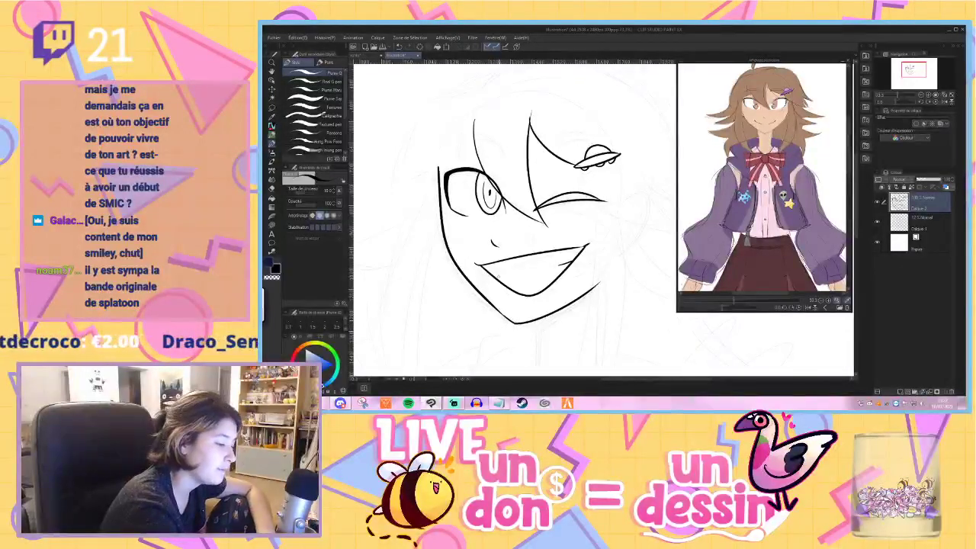
{"action": "scroll", "coordinate": [508, 189], "scroll_direction": "down", "scroll_amount": 2}
{"action": "scroll", "coordinate": [527, 172], "scroll_direction": "down", "scroll_amount": 4}
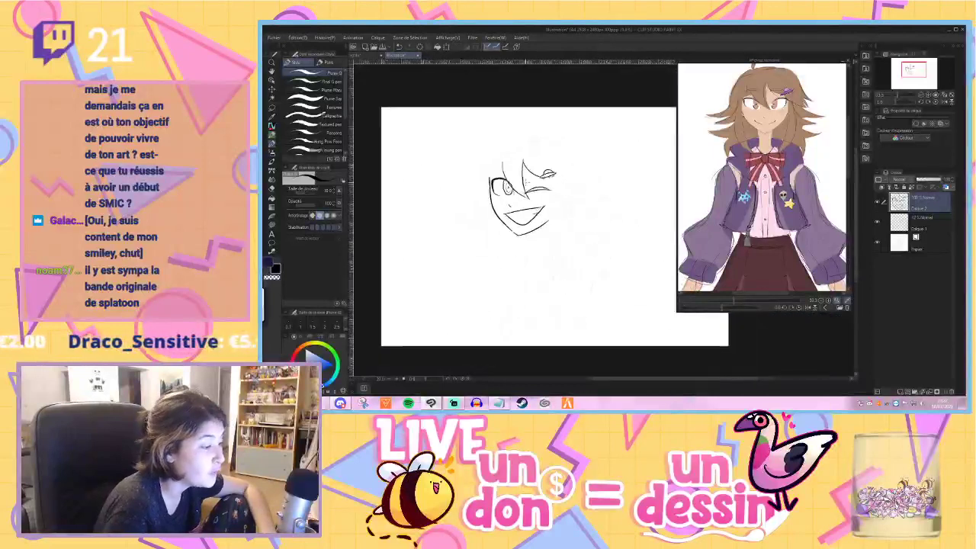
{"action": "scroll", "coordinate": [553, 172], "scroll_direction": "up", "scroll_amount": 4}
{"action": "scroll", "coordinate": [538, 169], "scroll_direction": "up", "scroll_amount": 1}
{"action": "scroll", "coordinate": [538, 169], "scroll_direction": "down", "scroll_amount": 4}
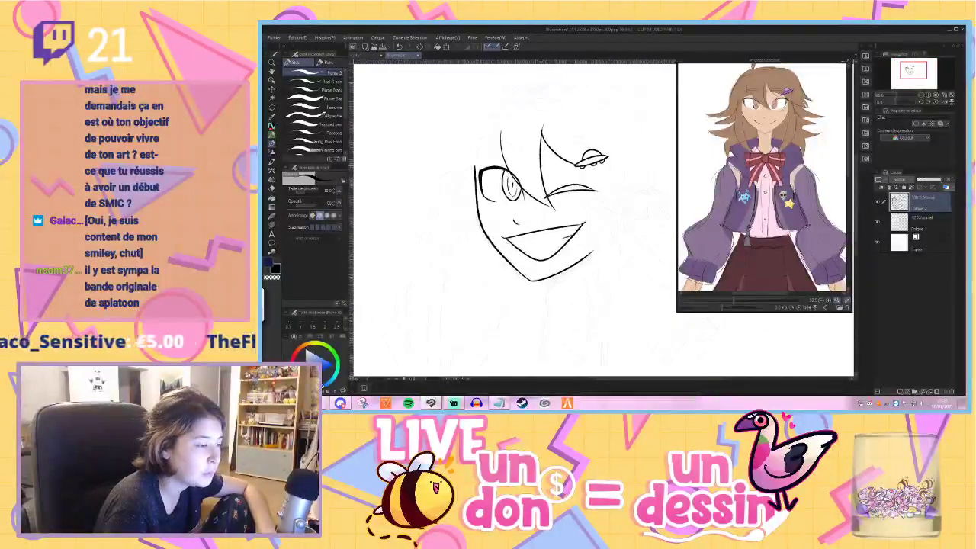
Fill the winking eye's closed lash shape with solid black using the Fill tool.
{"action": "scroll", "coordinate": [540, 169], "scroll_direction": "up", "scroll_amount": 4}
{"action": "scroll", "coordinate": [538, 162], "scroll_direction": "up", "scroll_amount": 1}
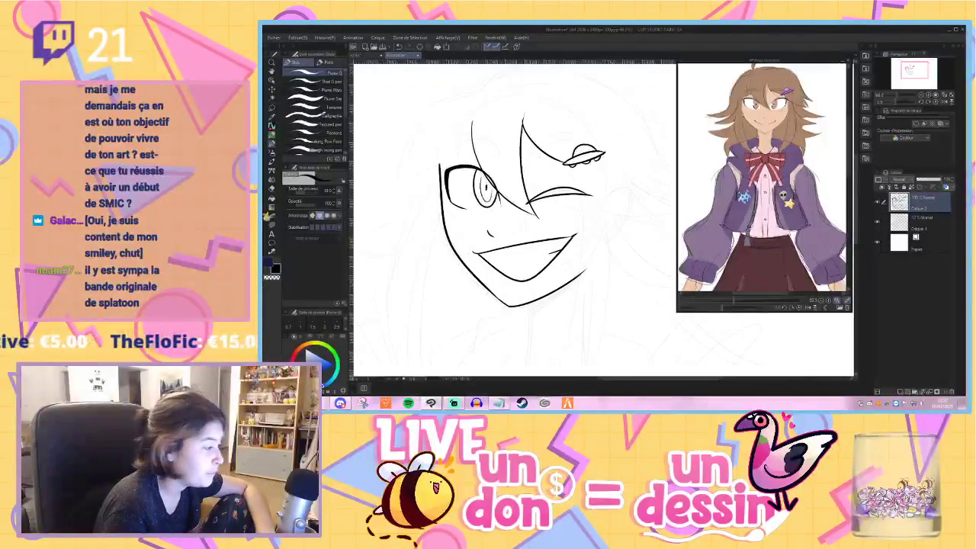
{"action": "left_click", "coordinate": [272, 199]}
{"action": "scroll", "coordinate": [599, 182], "scroll_direction": "up", "scroll_amount": 3}
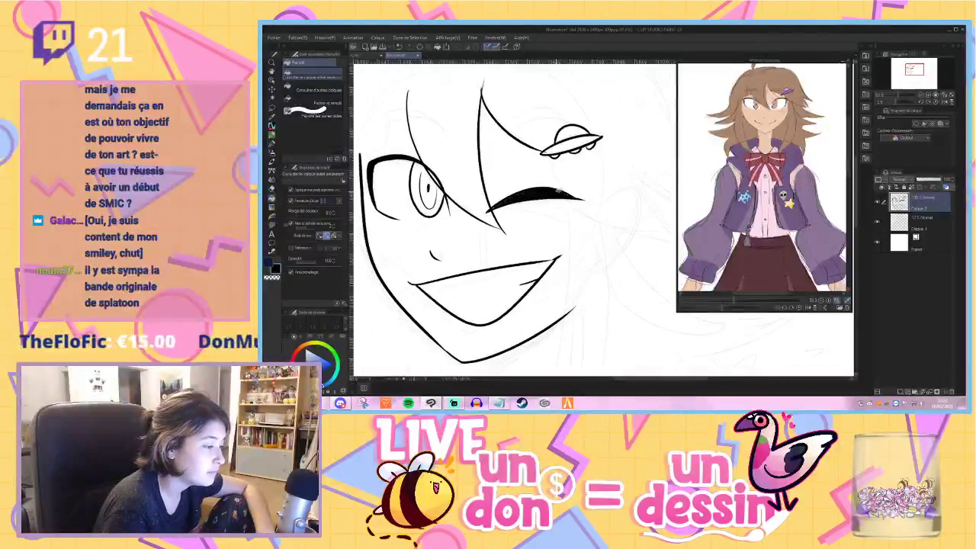
{"action": "scroll", "coordinate": [582, 187], "scroll_direction": "down", "scroll_amount": 4}
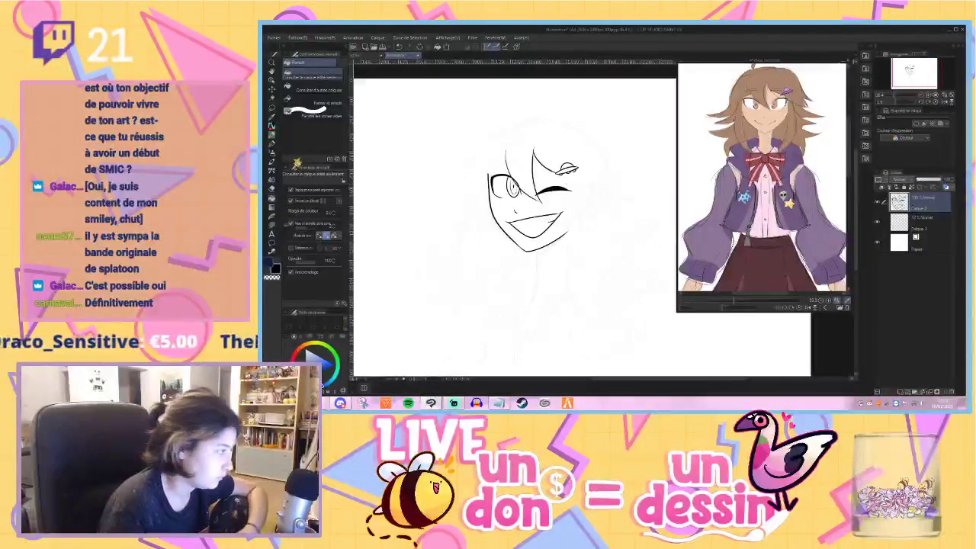
Ink the pointed hair lock sweeping outward beside the winking eye, from below the UFO hair clip, with the pen.
{"action": "left_click", "coordinate": [272, 144]}
{"action": "scroll", "coordinate": [570, 182], "scroll_direction": "up", "scroll_amount": 4}
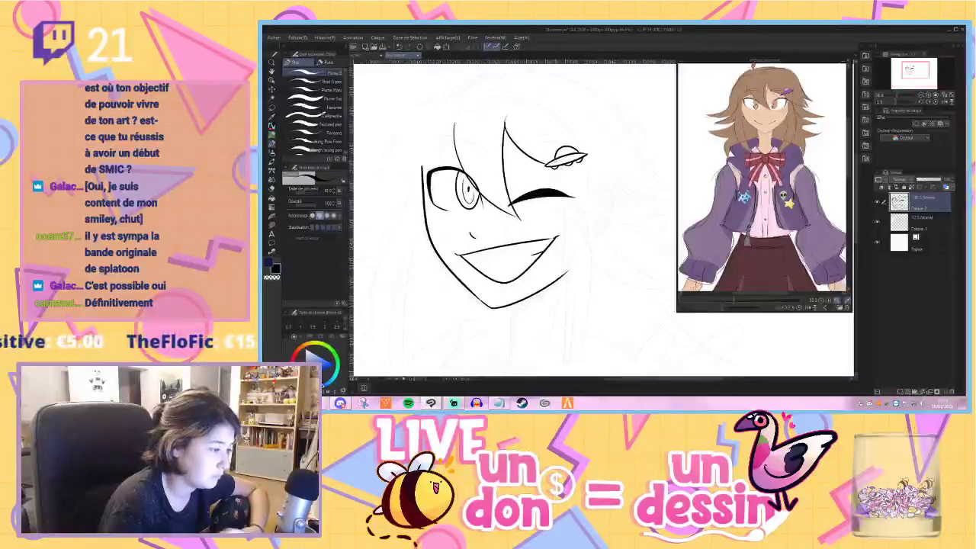
{"action": "mouse_move", "coordinate": [554, 168]}
{"action": "left_mouse_down"}
{"action": "mouse_move", "coordinate": [561, 190]}
{"action": "mouse_move", "coordinate": [633, 219]}
{"action": "left_mouse_up"}
{"action": "key", "text": "ctrl+z"}
{"action": "key", "text": "ctrl+z"}
{"action": "mouse_move", "coordinate": [555, 171]}
{"action": "left_mouse_down"}
{"action": "mouse_move", "coordinate": [646, 227]}
{"action": "mouse_move", "coordinate": [616, 172]}
{"action": "left_mouse_up"}
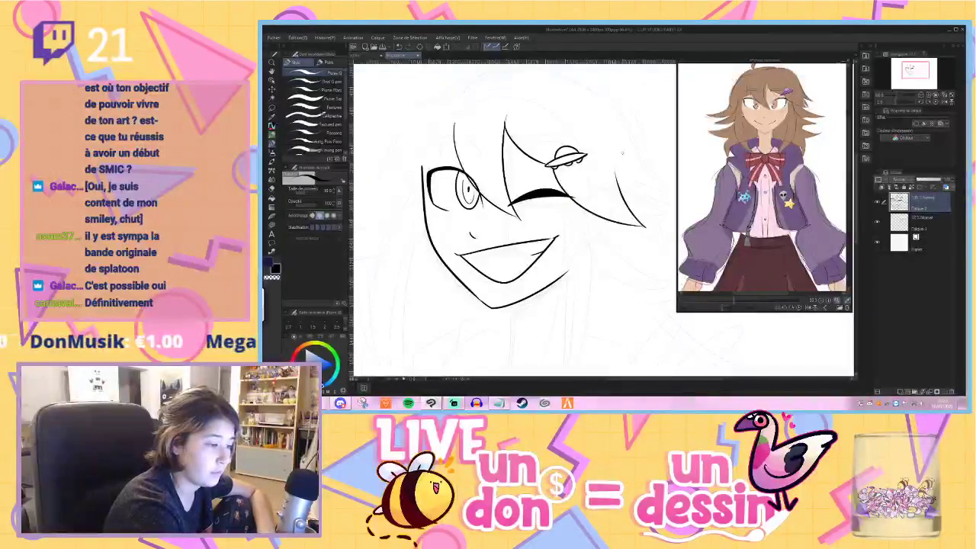
Ink the two eyebrows, one arching behind the UFO hair clip and one above the open eye.
{"action": "mouse_move", "coordinate": [517, 165]}
{"action": "left_mouse_down"}
{"action": "mouse_move", "coordinate": [544, 151]}
{"action": "mouse_move", "coordinate": [573, 152]}
{"action": "left_mouse_up"}
{"action": "key", "text": "ctrl+z"}
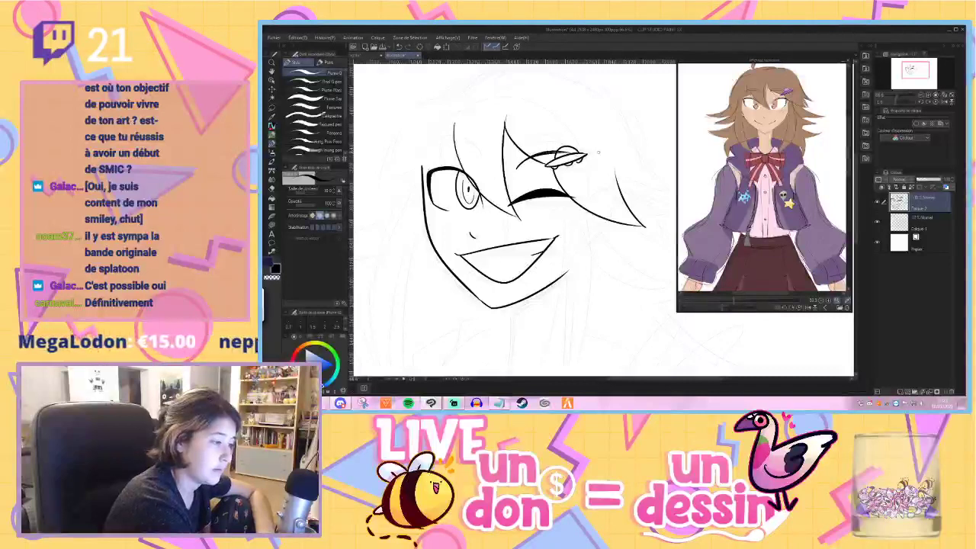
{"action": "left_click_drag", "start_coordinate": [452, 127], "coordinate": [484, 152]}
{"action": "mouse_move", "coordinate": [434, 139]}
{"action": "left_mouse_down"}
{"action": "mouse_move", "coordinate": [447, 131]}
{"action": "mouse_move", "coordinate": [482, 157]}
{"action": "left_mouse_up"}
{"action": "key", "text": "ctrl+z"}
{"action": "key", "text": "ctrl+z"}
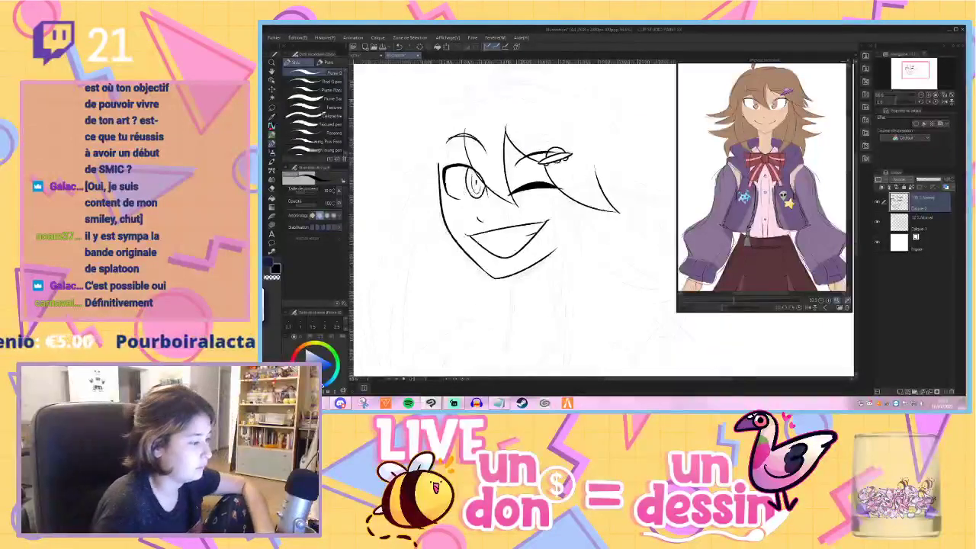
Ink the hair outline on the open-eye side, curving from the forehead down to a pointed fringe tip.
{"action": "scroll", "coordinate": [487, 152], "scroll_direction": "down", "scroll_amount": 3}
{"action": "scroll", "coordinate": [526, 175], "scroll_direction": "down", "scroll_amount": 4}
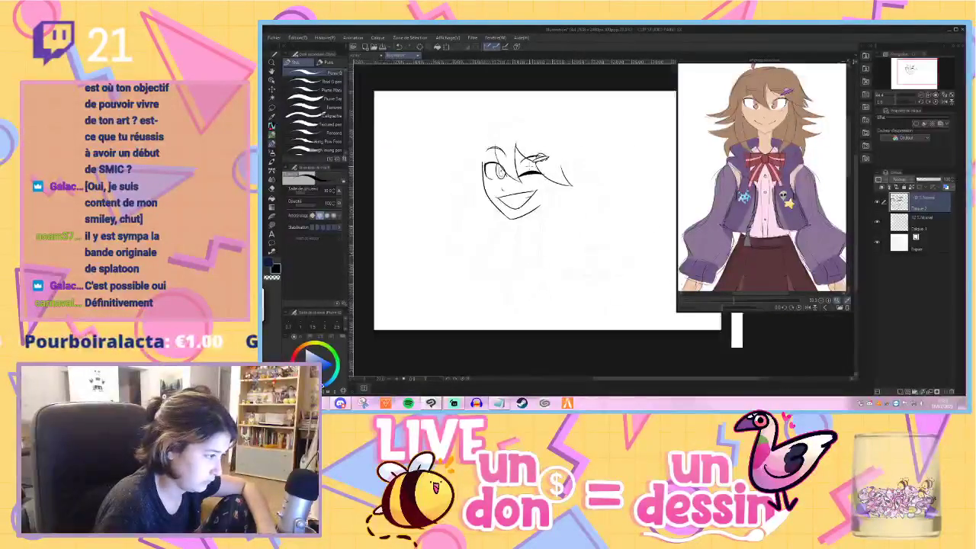
{"action": "scroll", "coordinate": [531, 176], "scroll_direction": "up", "scroll_amount": 4}
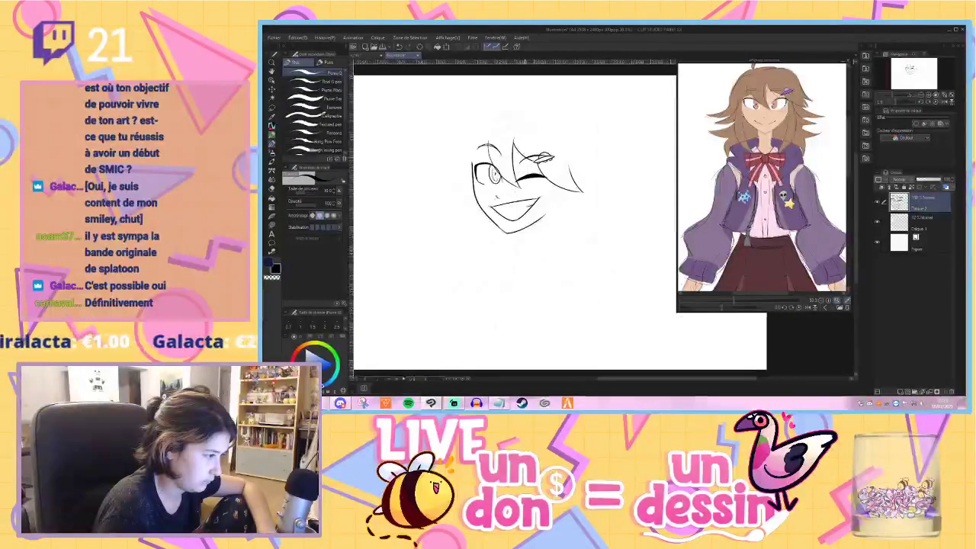
{"action": "scroll", "coordinate": [532, 176], "scroll_direction": "down", "scroll_amount": 3}
{"action": "scroll", "coordinate": [532, 176], "scroll_direction": "up", "scroll_amount": 2}
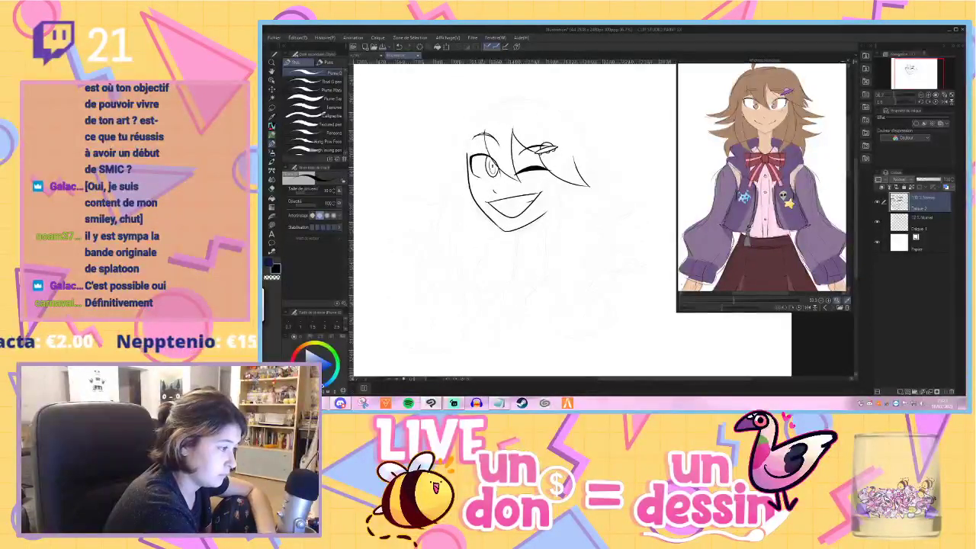
{"action": "left_click_drag", "start_coordinate": [489, 117], "coordinate": [440, 164]}
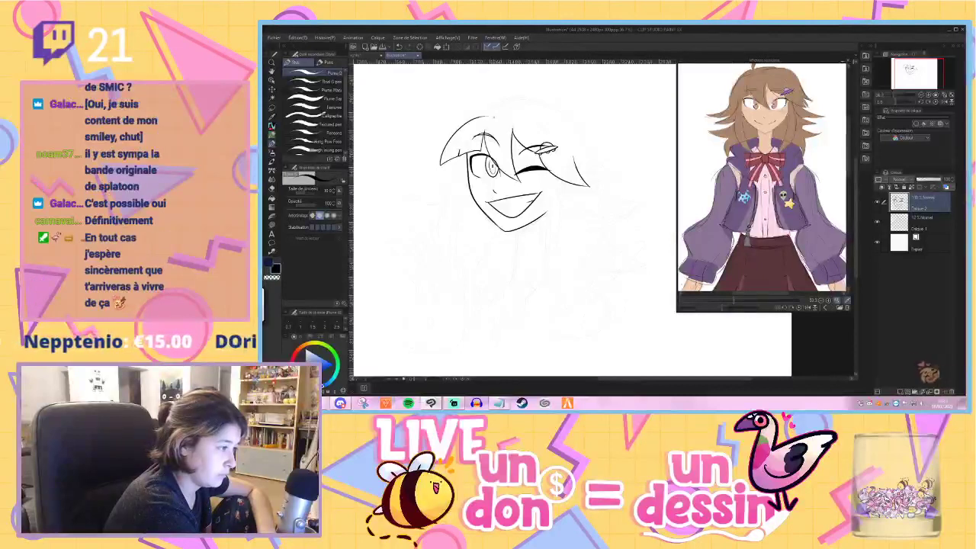
{"action": "key", "text": "ctrl+z"}
{"action": "mouse_move", "coordinate": [485, 116]}
{"action": "left_mouse_down"}
{"action": "mouse_move", "coordinate": [455, 122]}
{"action": "mouse_move", "coordinate": [457, 158]}
{"action": "left_mouse_up"}
{"action": "key", "text": "ctrl+z"}
{"action": "mouse_move", "coordinate": [486, 114]}
{"action": "left_mouse_down"}
{"action": "mouse_move", "coordinate": [444, 157]}
{"action": "mouse_move", "coordinate": [459, 158]}
{"action": "left_mouse_up"}
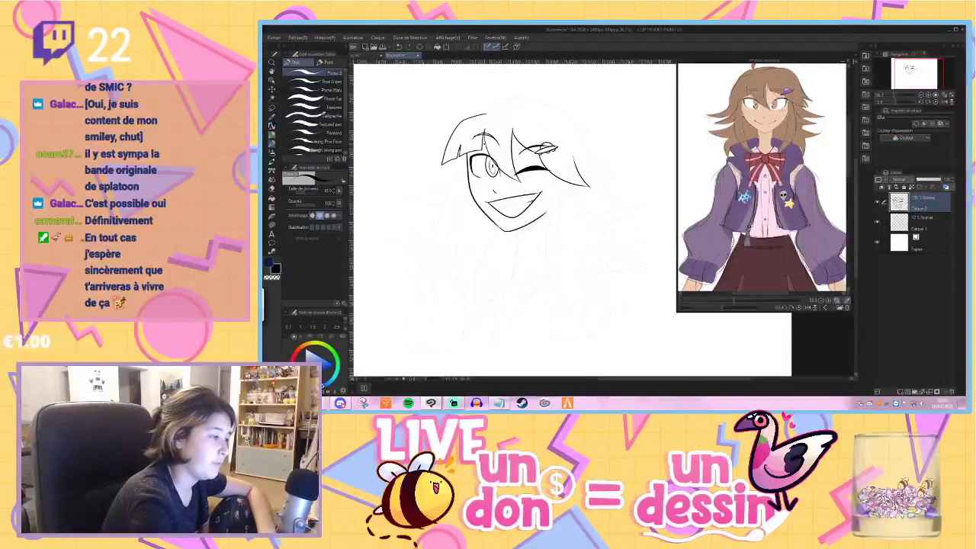
Ink the rounded crown of the head and carry it down into a pointed outer lock on the winking-eye side.
{"action": "scroll", "coordinate": [542, 99], "scroll_direction": "up", "scroll_amount": 1}
{"action": "scroll", "coordinate": [542, 100], "scroll_direction": "up", "scroll_amount": 1}
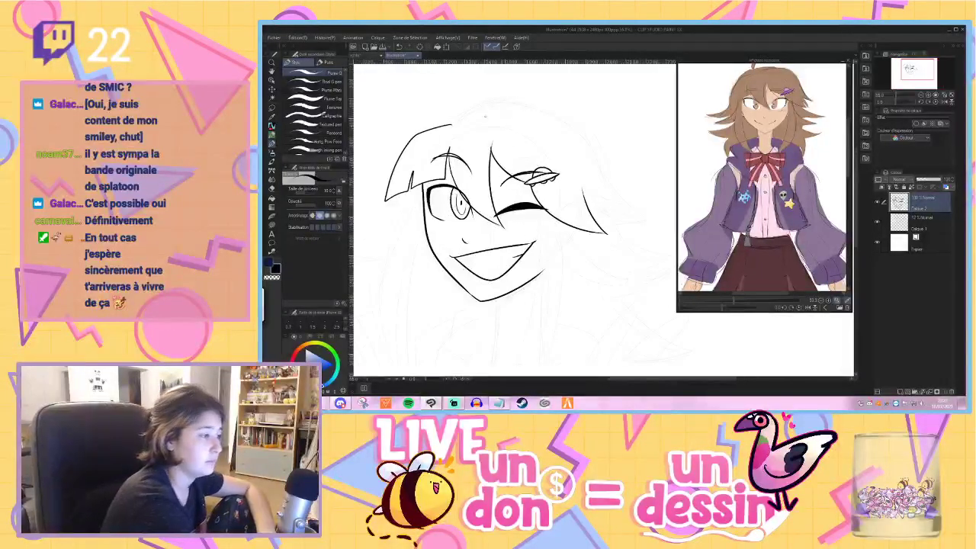
{"action": "left_click_drag", "start_coordinate": [519, 115], "coordinate": [620, 200]}
{"action": "key", "text": "ctrl+z"}
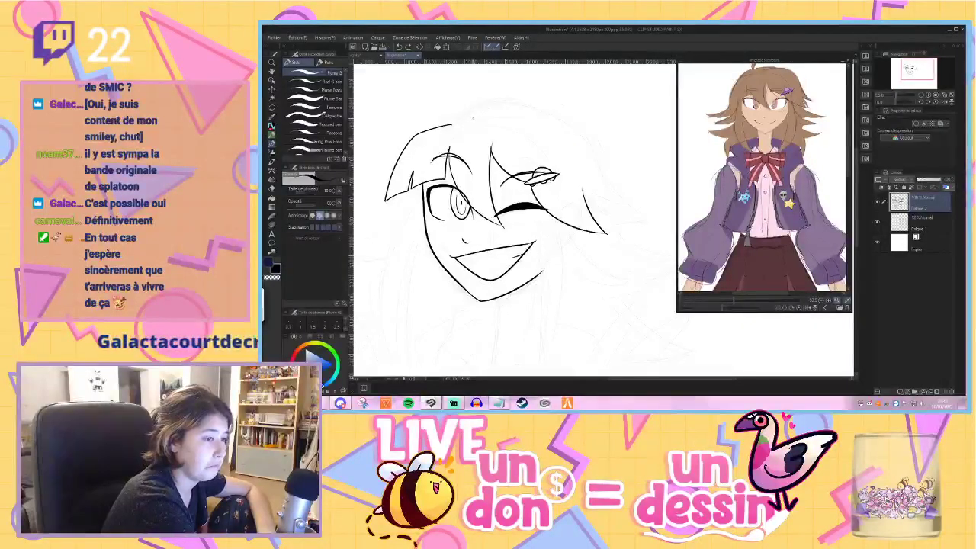
{"action": "mouse_move", "coordinate": [476, 118]}
{"action": "left_mouse_down"}
{"action": "mouse_move", "coordinate": [539, 114]}
{"action": "mouse_move", "coordinate": [587, 149]}
{"action": "left_mouse_up"}
{"action": "key", "text": "ctrl+z"}
{"action": "mouse_move", "coordinate": [471, 119]}
{"action": "left_mouse_down"}
{"action": "mouse_move", "coordinate": [494, 111]}
{"action": "mouse_move", "coordinate": [595, 140]}
{"action": "left_mouse_up"}
{"action": "key", "text": "ctrl+z"}
{"action": "left_click_drag", "start_coordinate": [511, 107], "coordinate": [598, 158]}
{"action": "key", "text": "ctrl+z"}
{"action": "mouse_move", "coordinate": [473, 116]}
{"action": "left_mouse_down"}
{"action": "mouse_move", "coordinate": [486, 109]}
{"action": "mouse_move", "coordinate": [650, 204]}
{"action": "mouse_move", "coordinate": [593, 180]}
{"action": "mouse_move", "coordinate": [609, 217]}
{"action": "left_mouse_up"}
{"action": "key", "text": "ctrl+z"}
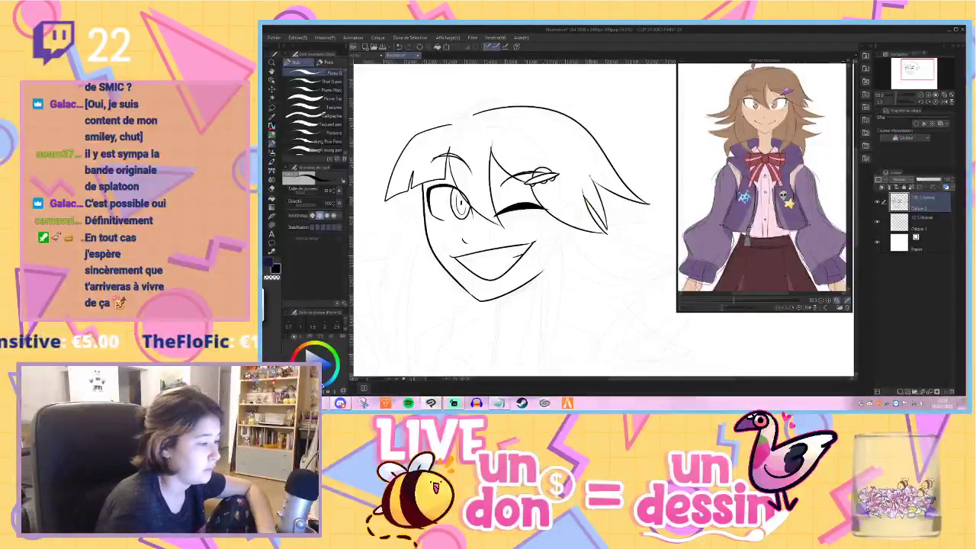
Complete the crown line and add a small curved strand of hair standing up on top of the head.
{"action": "scroll", "coordinate": [614, 139], "scroll_direction": "down", "scroll_amount": 4}
{"action": "mouse_move", "coordinate": [446, 144]}
{"action": "left_mouse_down"}
{"action": "mouse_move", "coordinate": [489, 126]}
{"action": "mouse_move", "coordinate": [563, 119]}
{"action": "left_mouse_up"}
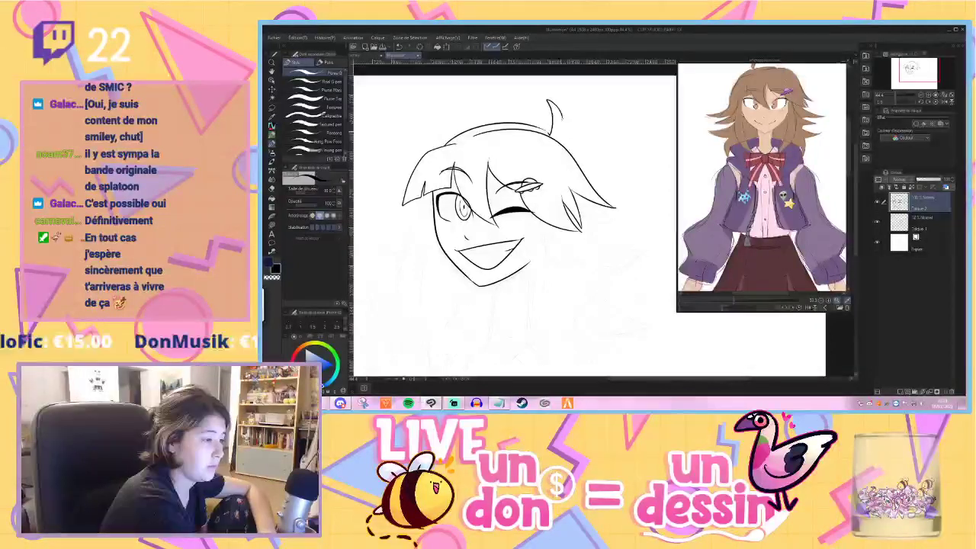
{"action": "key", "text": "ctrl+z"}
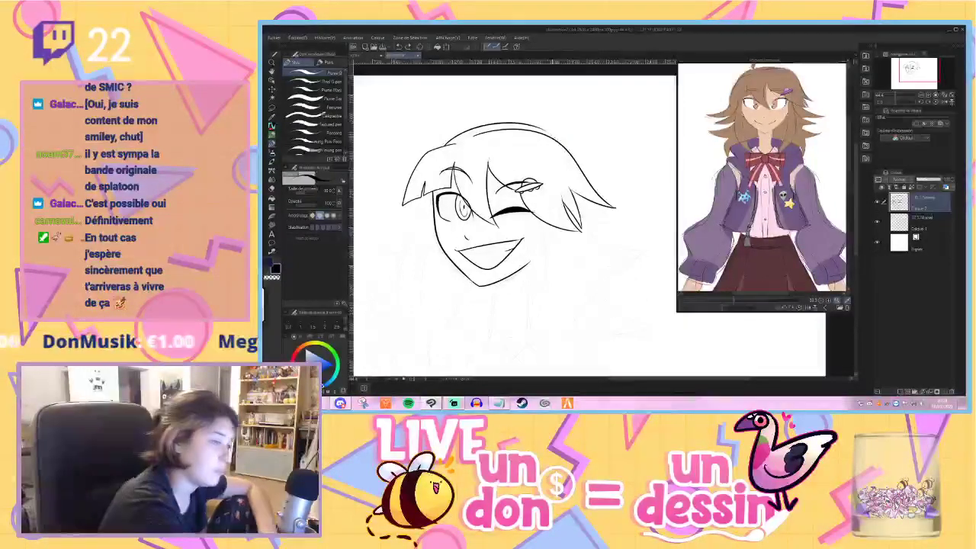
{"action": "mouse_move", "coordinate": [555, 123]}
{"action": "left_mouse_down"}
{"action": "mouse_move", "coordinate": [554, 137]}
{"action": "mouse_move", "coordinate": [575, 157]}
{"action": "left_mouse_up"}
{"action": "key", "text": "ctrl+z"}
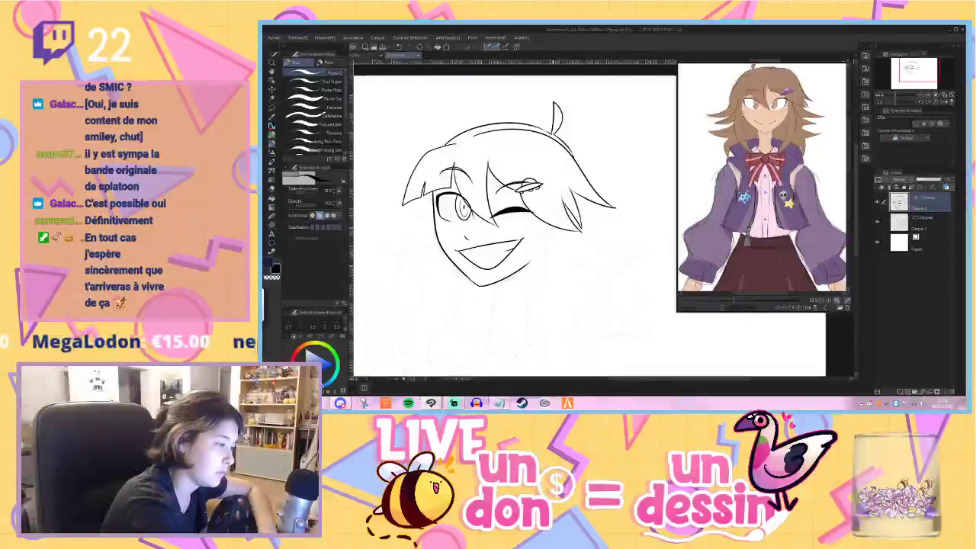
Ink a long lock framing the face on the winking-eye side, tapering to a point below the jaw.
{"action": "scroll", "coordinate": [554, 133], "scroll_direction": "down", "scroll_amount": 4}
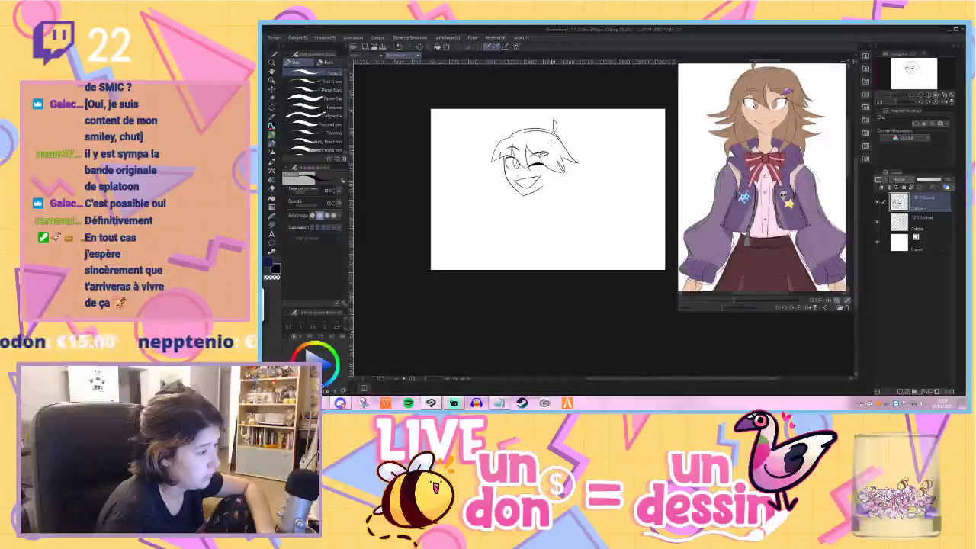
{"action": "scroll", "coordinate": [552, 143], "scroll_direction": "up", "scroll_amount": 3}
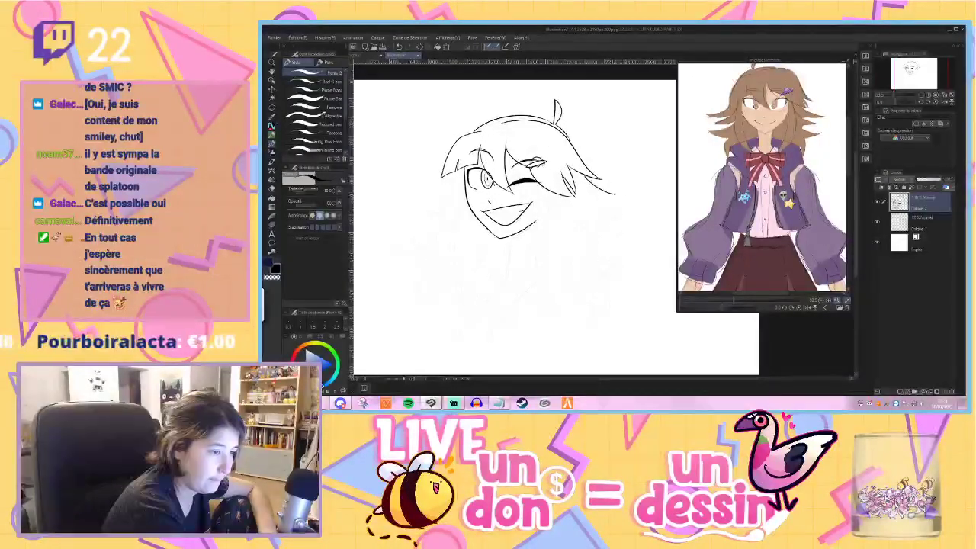
{"action": "left_click_drag", "start_coordinate": [532, 217], "coordinate": [517, 276]}
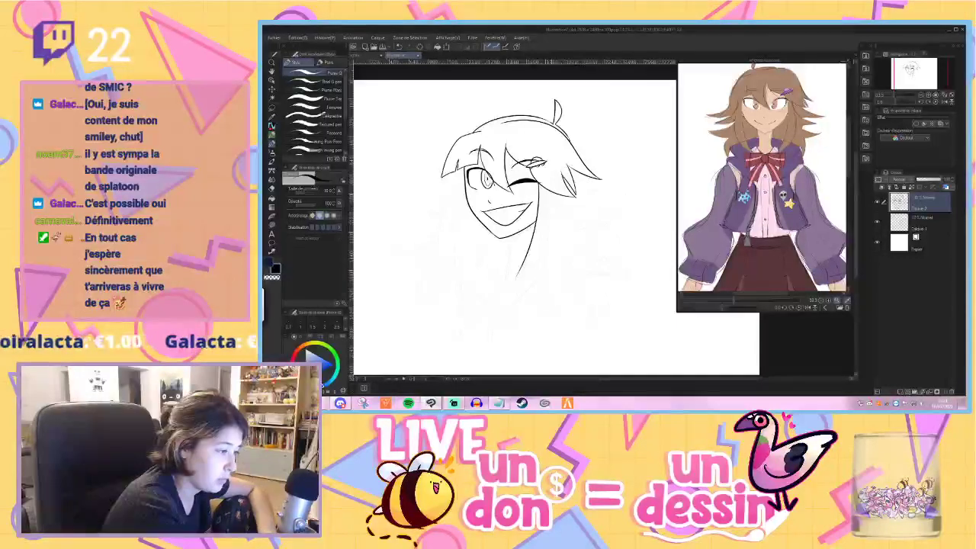
{"action": "left_click_drag", "start_coordinate": [550, 191], "coordinate": [511, 291]}
{"action": "key", "text": "ctrl+z"}
{"action": "left_click_drag", "start_coordinate": [550, 190], "coordinate": [512, 285]}
{"action": "key", "text": "ctrl+z"}
{"action": "key", "text": "ctrl+z"}
{"action": "left_click_drag", "start_coordinate": [543, 185], "coordinate": [510, 287]}
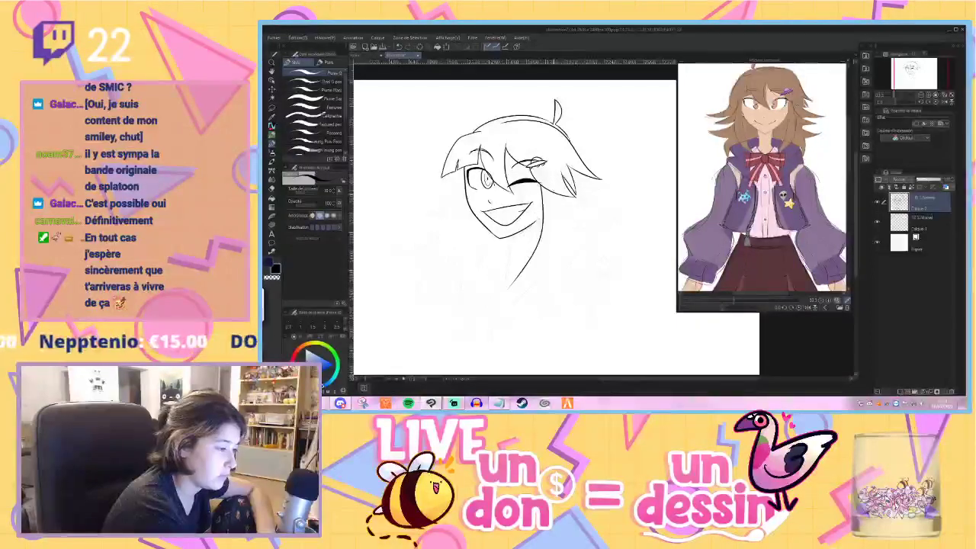
{"action": "left_click_drag", "start_coordinate": [560, 217], "coordinate": [504, 285]}
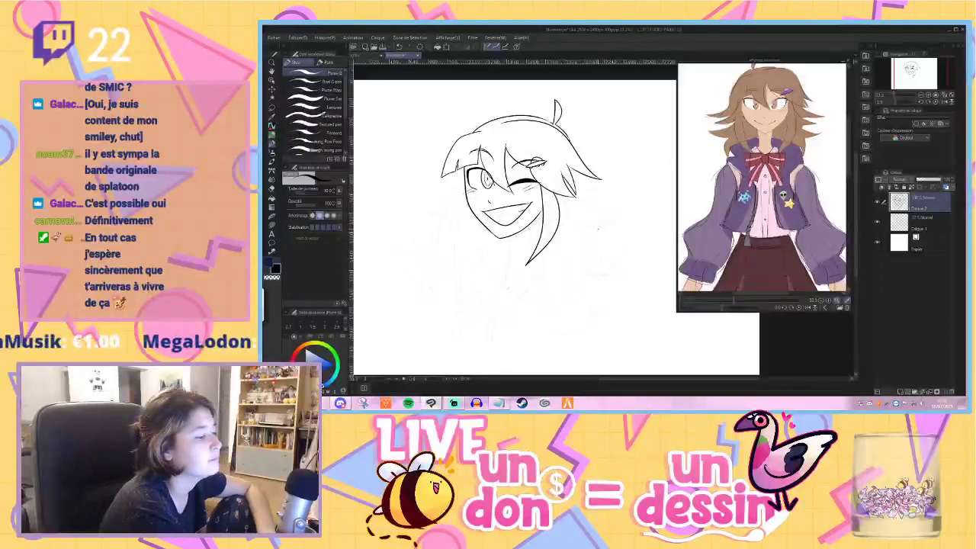
Ink the front line of the neck curving down from under the chin.
{"action": "left_click_drag", "start_coordinate": [509, 237], "coordinate": [497, 289]}
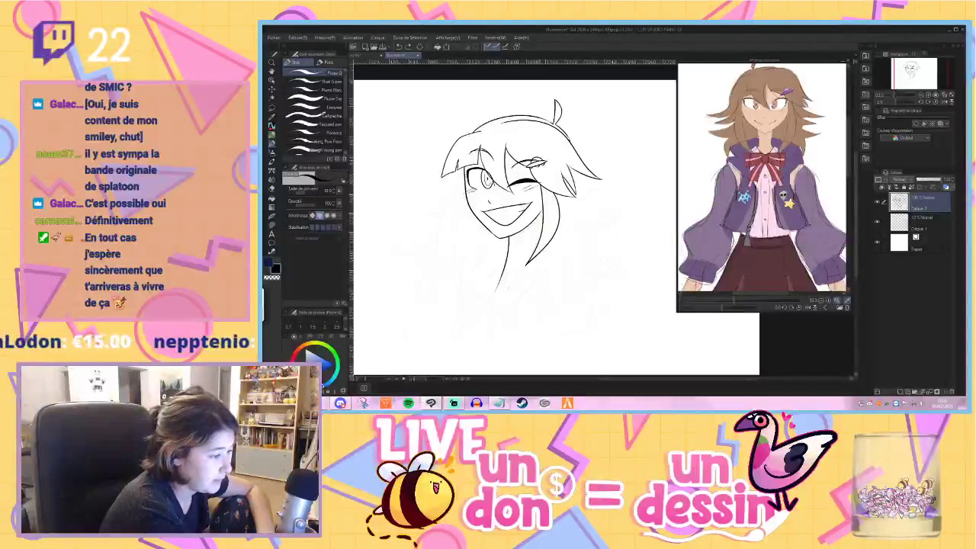
{"action": "key", "text": "ctrl+z"}
{"action": "left_click_drag", "start_coordinate": [510, 237], "coordinate": [497, 286]}
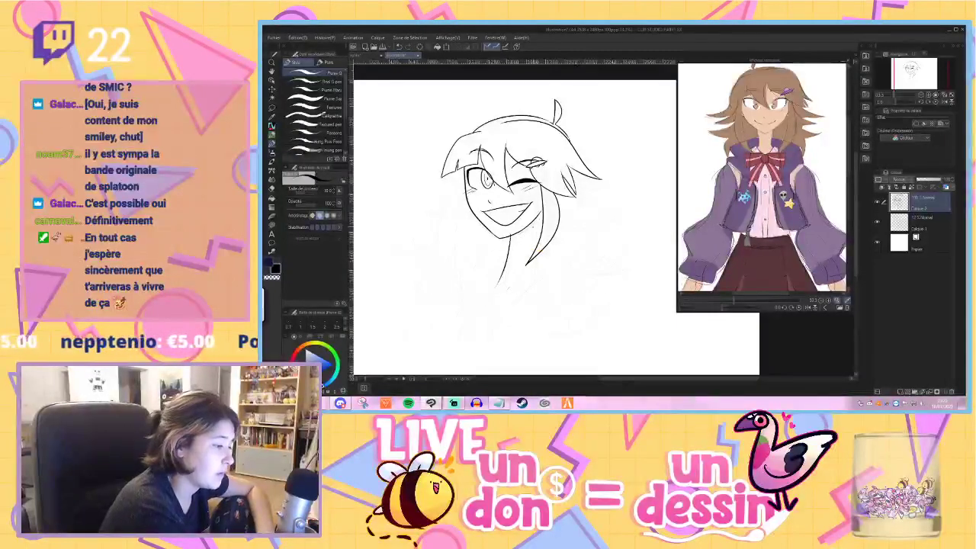
{"action": "left_click_drag", "start_coordinate": [541, 212], "coordinate": [528, 259]}
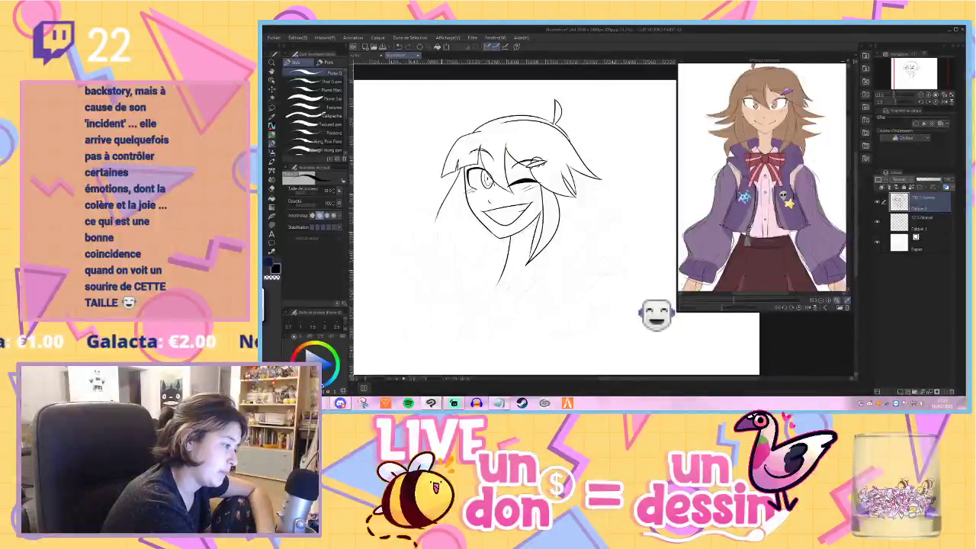
Switch to the browser to check the Splatoon music compilation on YouTube, then return to the drawing in Clip Studio Paint.
{"action": "left_click", "coordinate": [315, 403]}
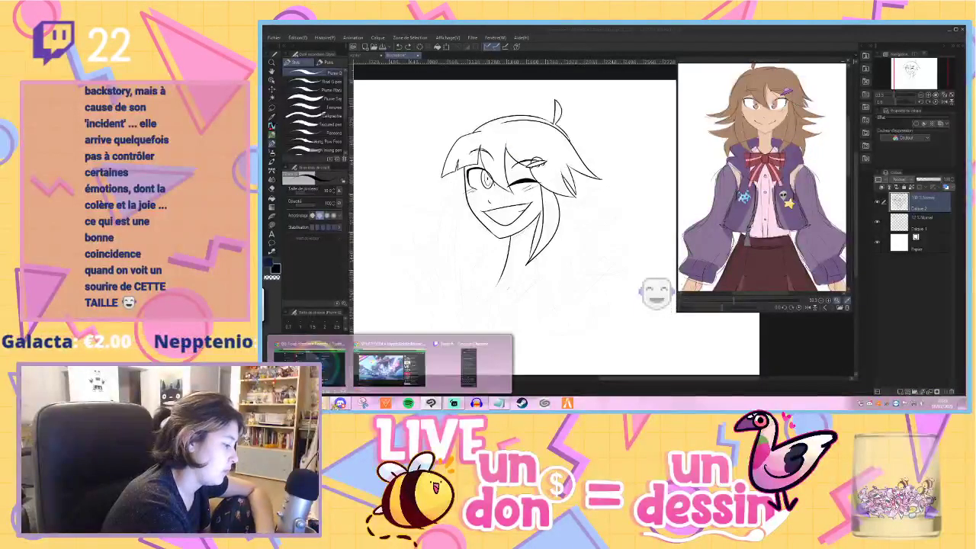
{"action": "left_click", "coordinate": [327, 372]}
{"action": "left_click", "coordinate": [315, 403]}
{"action": "left_click", "coordinate": [389, 366]}
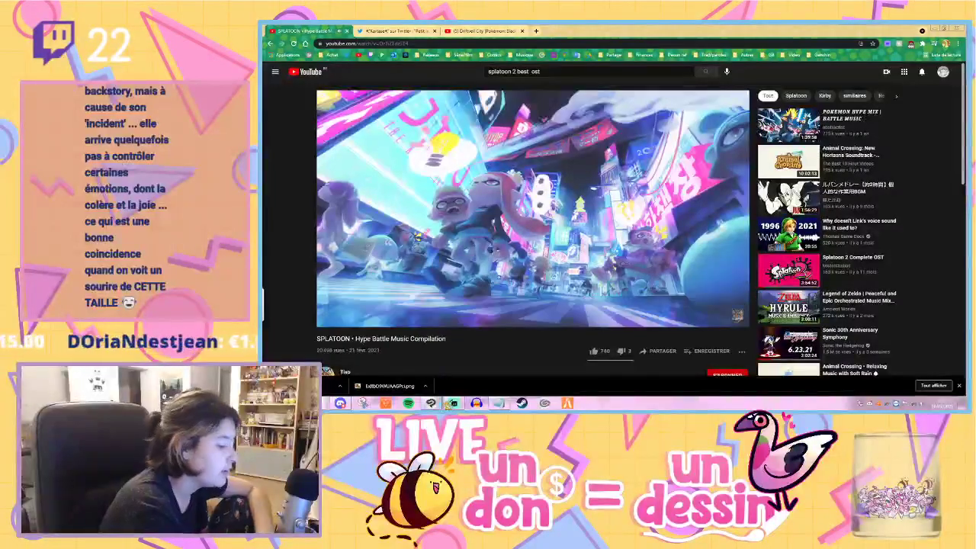
{"action": "left_click", "coordinate": [430, 402]}
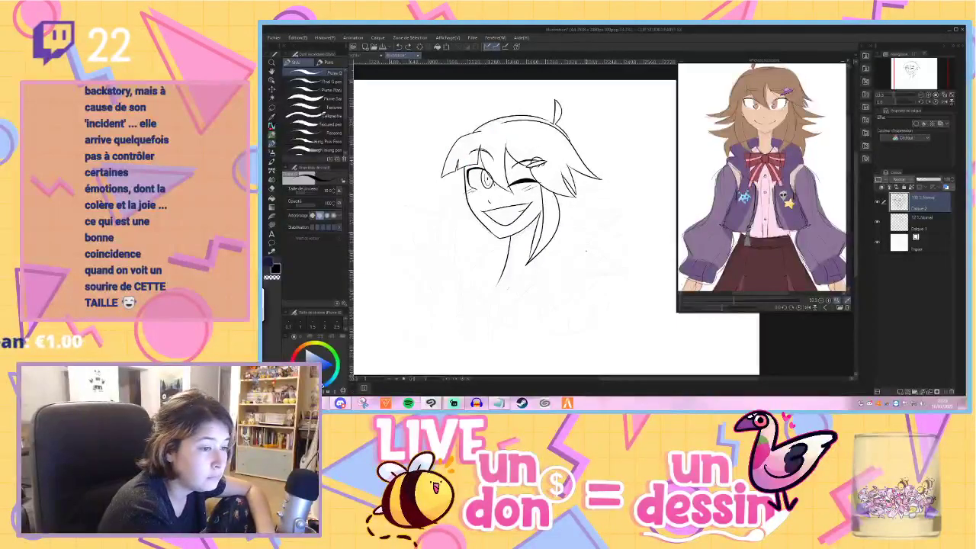
Ink the spiky back hair on the winking-eye side and the long face-framing lock on the open-eye side.
{"action": "mouse_move", "coordinate": [587, 177]}
{"action": "left_mouse_down"}
{"action": "mouse_move", "coordinate": [627, 193]}
{"action": "mouse_move", "coordinate": [581, 223]}
{"action": "mouse_move", "coordinate": [624, 254]}
{"action": "mouse_move", "coordinate": [595, 304]}
{"action": "left_mouse_up"}
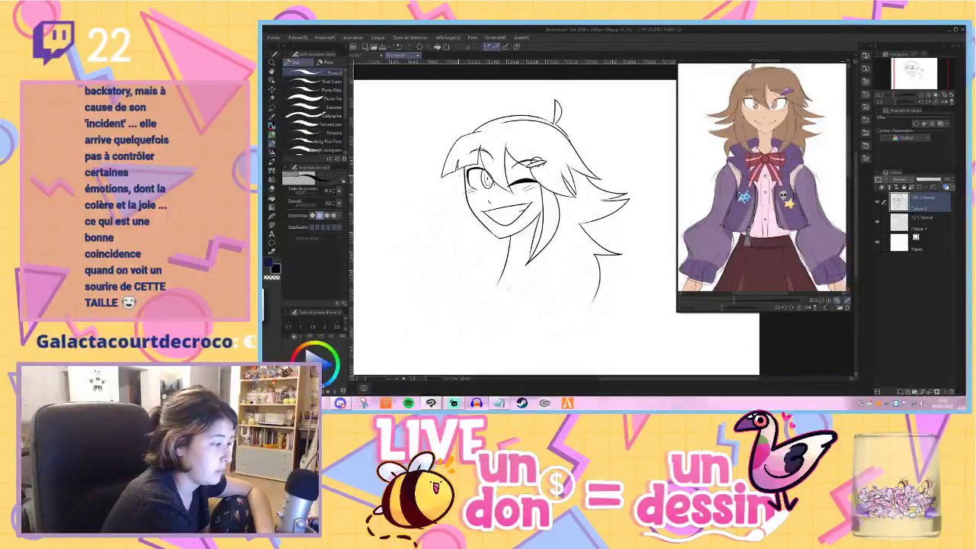
{"action": "mouse_move", "coordinate": [462, 169]}
{"action": "left_mouse_down"}
{"action": "mouse_move", "coordinate": [451, 280]}
{"action": "mouse_move", "coordinate": [464, 193]}
{"action": "mouse_move", "coordinate": [449, 261]}
{"action": "left_mouse_up"}
{"action": "key", "text": "ctrl+z"}
{"action": "left_click_drag", "start_coordinate": [465, 200], "coordinate": [453, 247]}
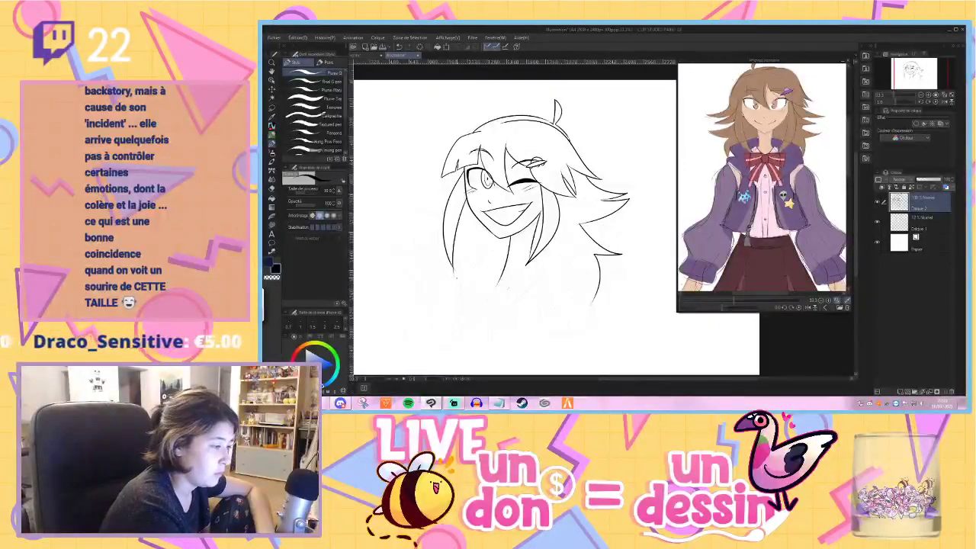
{"action": "left_click", "coordinate": [340, 402]}
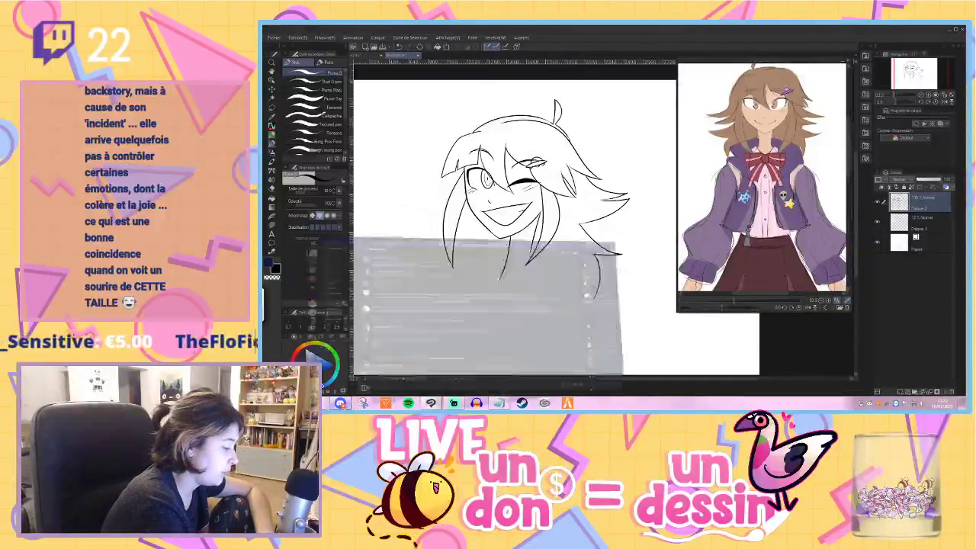
{"action": "left_click", "coordinate": [341, 403]}
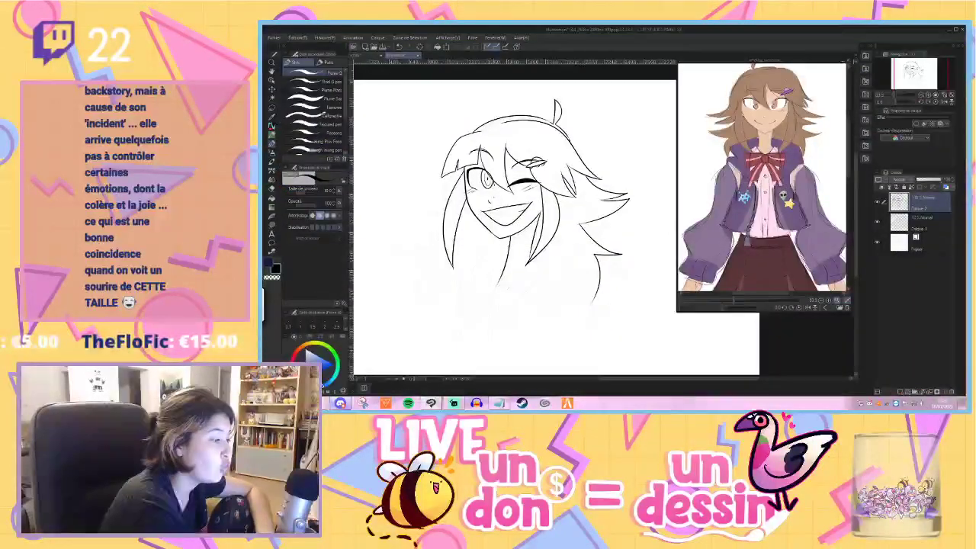
Ink small spiky hair tips flicking outward behind the long lock on the open-eye side.
{"action": "left_click_drag", "start_coordinate": [460, 176], "coordinate": [411, 197]}
{"action": "mouse_move", "coordinate": [411, 197]}
{"action": "left_mouse_down"}
{"action": "mouse_move", "coordinate": [439, 209]}
{"action": "mouse_move", "coordinate": [419, 198]}
{"action": "left_mouse_up"}
{"action": "key", "text": "ctrl+z"}
{"action": "key", "text": "ctrl+z"}
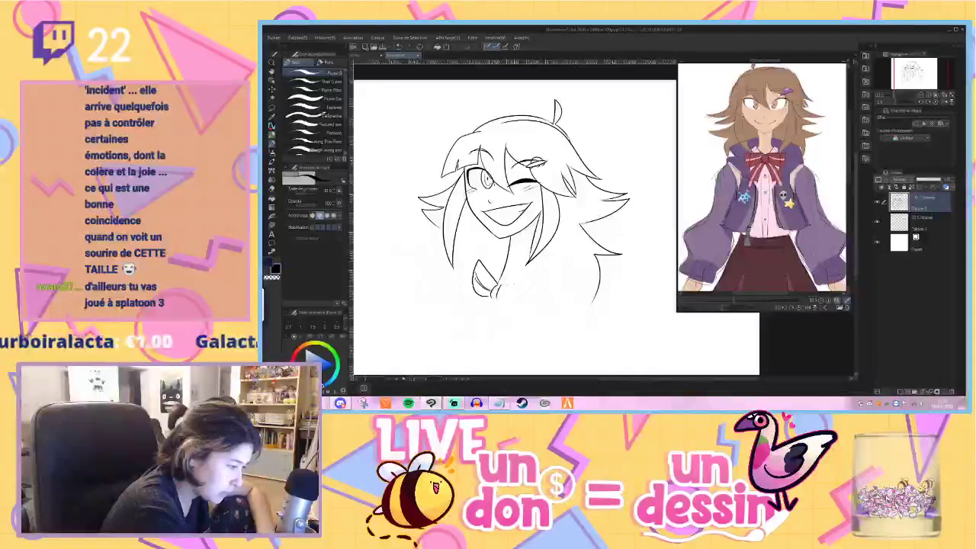
Ink the ribbon bow at the base of the neck, with its loops, folds and hanging tails.
{"action": "mouse_move", "coordinate": [522, 284]}
{"action": "left_mouse_down"}
{"action": "mouse_move", "coordinate": [497, 300]}
{"action": "mouse_move", "coordinate": [511, 310]}
{"action": "mouse_move", "coordinate": [458, 330]}
{"action": "left_mouse_up"}
{"action": "key", "text": "ctrl+z"}
{"action": "mouse_move", "coordinate": [489, 298]}
{"action": "left_mouse_down"}
{"action": "mouse_move", "coordinate": [458, 333]}
{"action": "mouse_move", "coordinate": [465, 315]}
{"action": "mouse_move", "coordinate": [488, 325]}
{"action": "mouse_move", "coordinate": [498, 352]}
{"action": "left_mouse_up"}
{"action": "key", "text": "ctrl+z"}
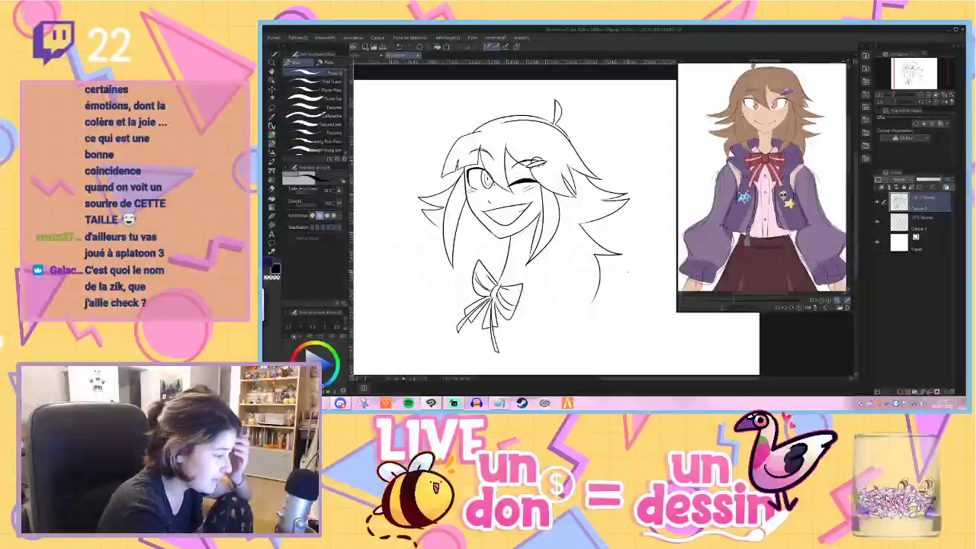
Ink the jacket collar, the shoulders on both sides and the shirt front with its buttons beneath the ribbon bow.
{"action": "mouse_move", "coordinate": [523, 288]}
{"action": "left_mouse_down"}
{"action": "mouse_move", "coordinate": [551, 267]}
{"action": "mouse_move", "coordinate": [572, 279]}
{"action": "mouse_move", "coordinate": [510, 328]}
{"action": "left_mouse_up"}
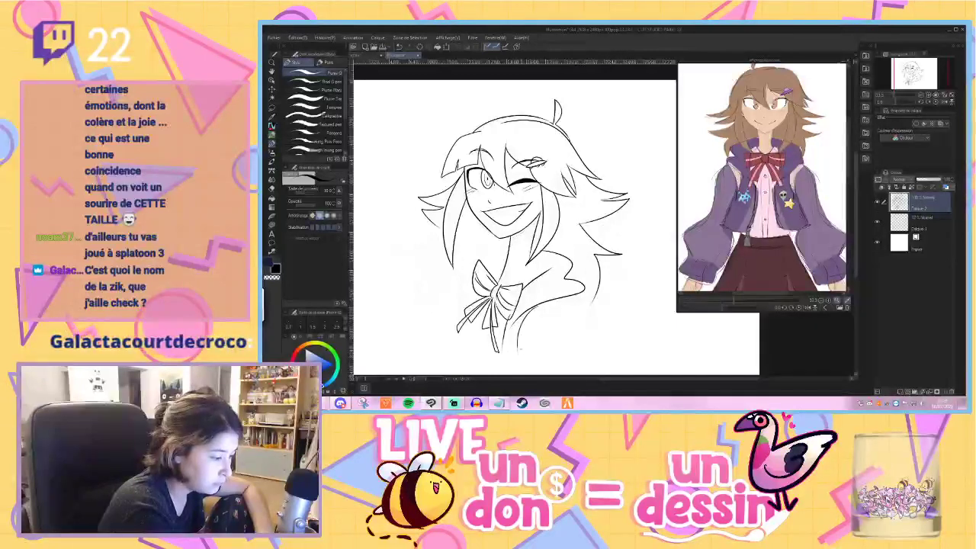
{"action": "left_click_drag", "start_coordinate": [560, 298], "coordinate": [515, 351]}
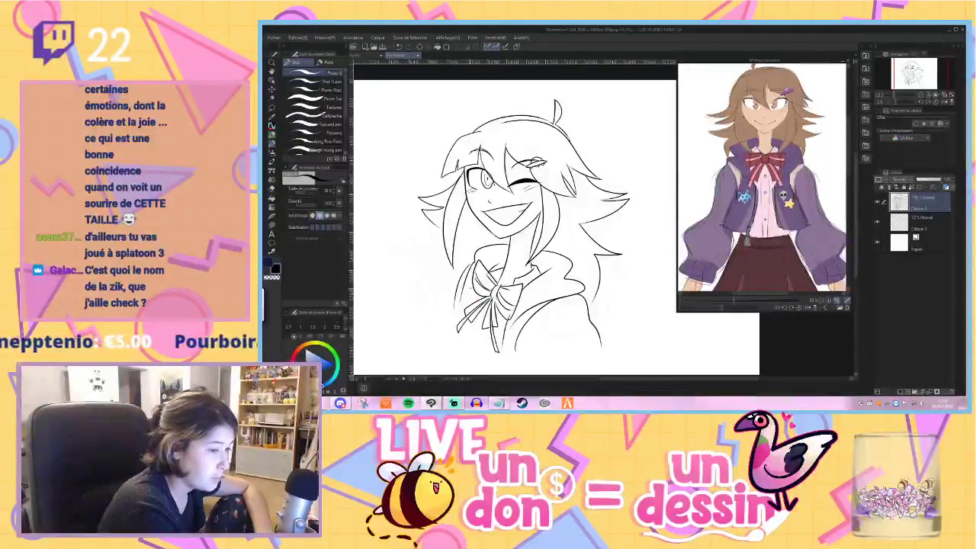
{"action": "left_click_drag", "start_coordinate": [468, 293], "coordinate": [445, 347]}
{"action": "left_click_drag", "start_coordinate": [467, 265], "coordinate": [433, 301]}
{"action": "key", "text": "ctrl+z"}
{"action": "left_click_drag", "start_coordinate": [468, 264], "coordinate": [440, 283]}
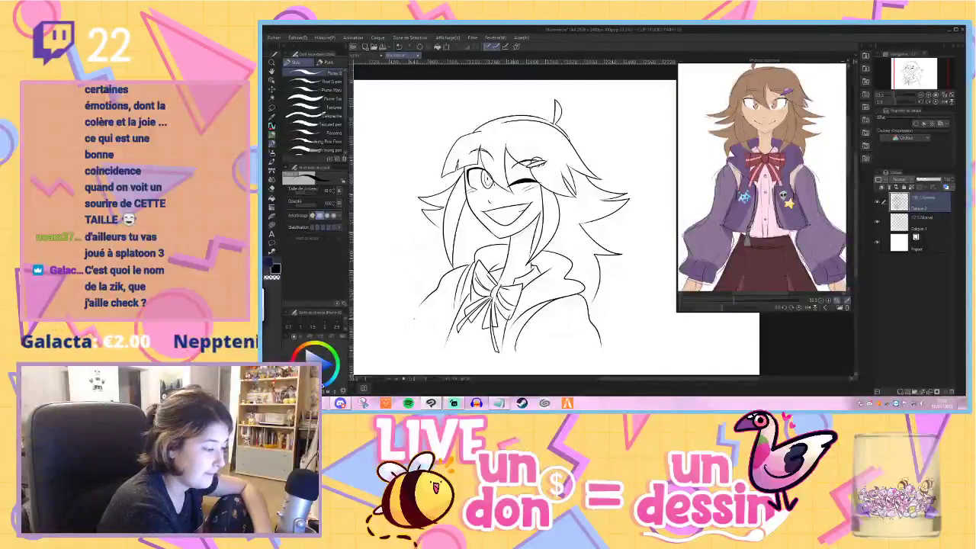
{"action": "mouse_move", "coordinate": [469, 328]}
{"action": "left_mouse_down"}
{"action": "mouse_move", "coordinate": [466, 356]}
{"action": "mouse_move", "coordinate": [474, 359]}
{"action": "left_mouse_up"}
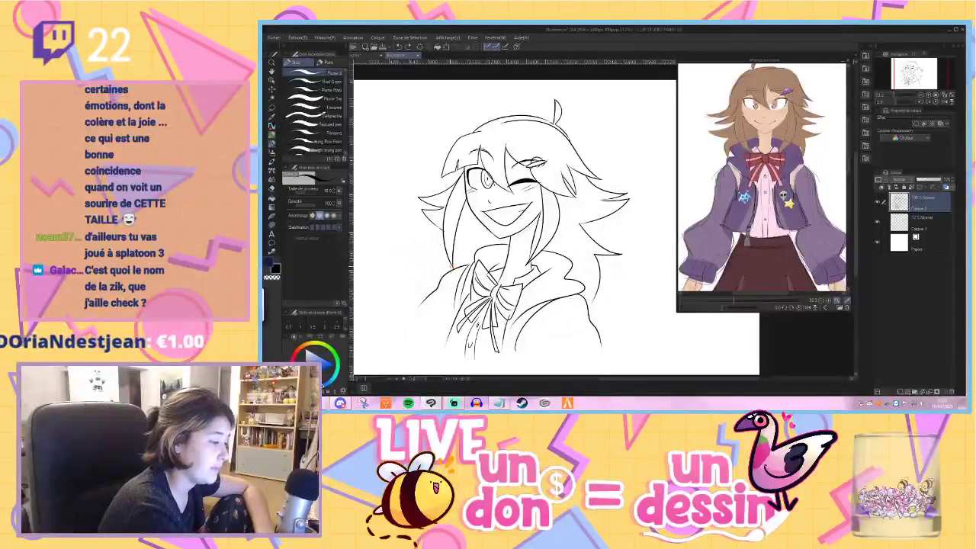
Ink the lower back hair spikes flicking outward above the shoulder on the open-eye side.
{"action": "key", "text": "ctrl+z"}
{"action": "key", "text": "ctrl+z"}
{"action": "mouse_move", "coordinate": [444, 246]}
{"action": "left_mouse_down"}
{"action": "mouse_move", "coordinate": [392, 255]}
{"action": "mouse_move", "coordinate": [444, 268]}
{"action": "left_mouse_up"}
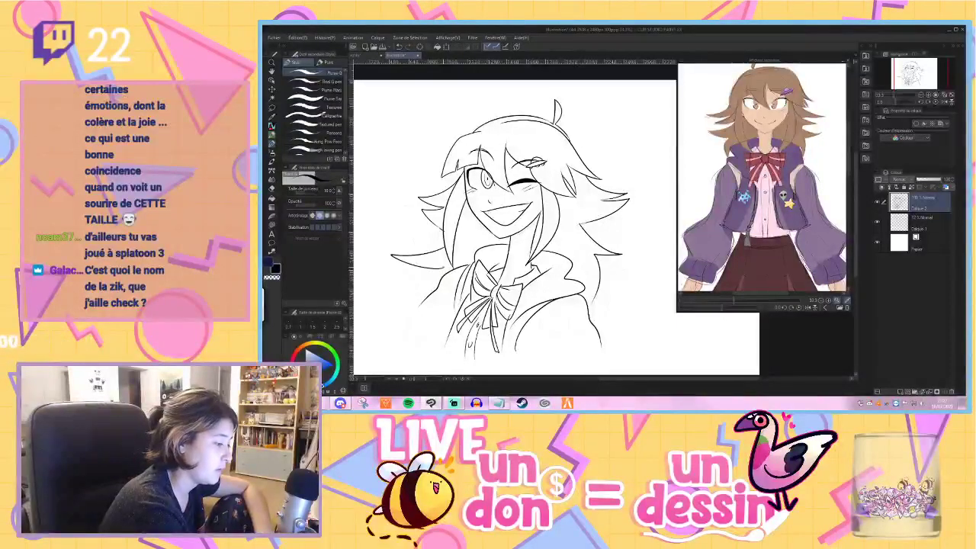
{"action": "scroll", "coordinate": [488, 213], "scroll_direction": "down", "scroll_amount": 2}
{"action": "scroll", "coordinate": [458, 249], "scroll_direction": "up", "scroll_amount": 2}
{"action": "key", "text": "ctrl+z"}
{"action": "key", "text": "ctrl+z"}
{"action": "left_click_drag", "start_coordinate": [484, 209], "coordinate": [454, 223]}
{"action": "mouse_move", "coordinate": [454, 224]}
{"action": "left_mouse_down"}
{"action": "mouse_move", "coordinate": [480, 227]}
{"action": "mouse_move", "coordinate": [477, 238]}
{"action": "left_mouse_up"}
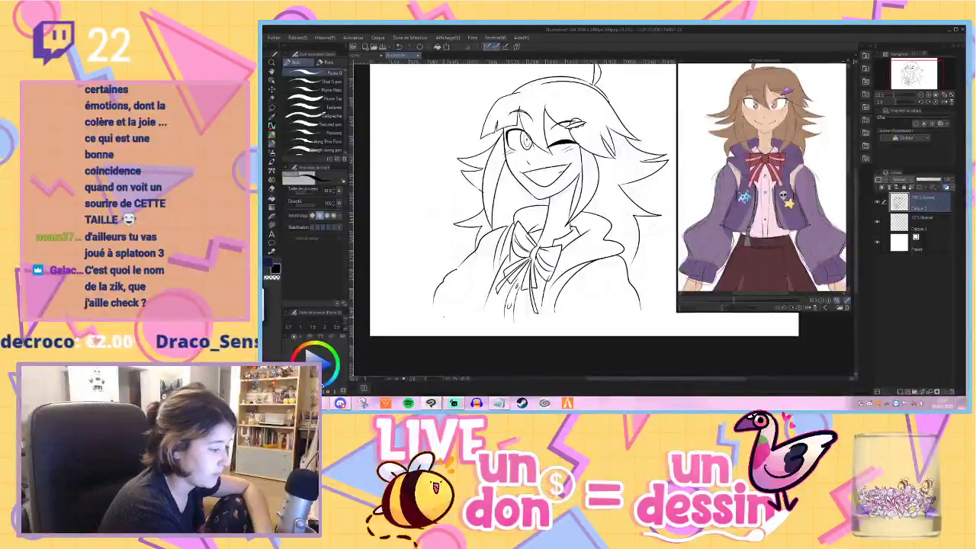
{"action": "key", "text": "ctrl+z"}
Create a new layer and ink the thumb, palm edge and wrist curve of the raised hand on the winking-eye side.
{"action": "scroll", "coordinate": [469, 289], "scroll_direction": "down", "scroll_amount": 4}
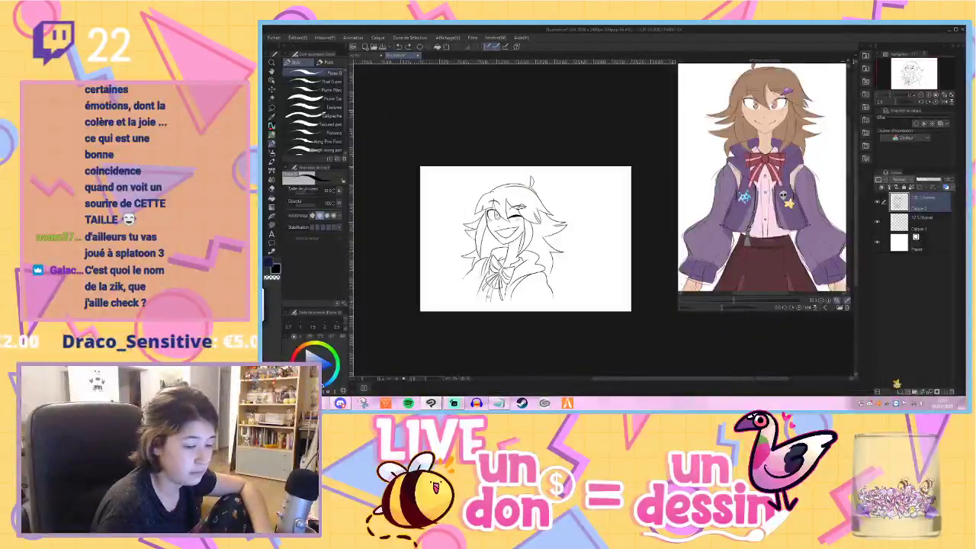
{"action": "left_click", "coordinate": [901, 392]}
{"action": "scroll", "coordinate": [503, 273], "scroll_direction": "up", "scroll_amount": 4}
{"action": "scroll", "coordinate": [535, 311], "scroll_direction": "up", "scroll_amount": 1}
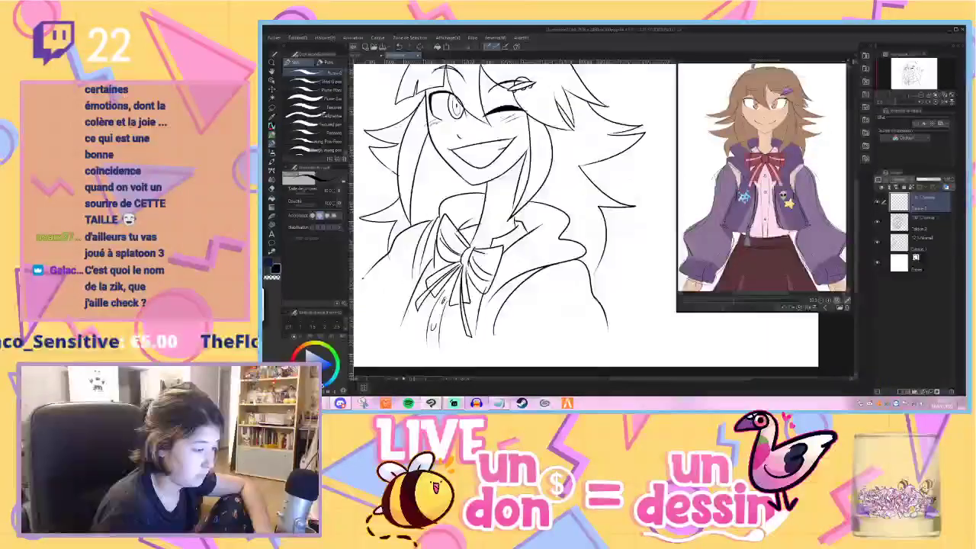
{"action": "mouse_move", "coordinate": [525, 327]}
{"action": "left_mouse_down"}
{"action": "mouse_move", "coordinate": [568, 330]}
{"action": "mouse_move", "coordinate": [500, 237]}
{"action": "left_mouse_up"}
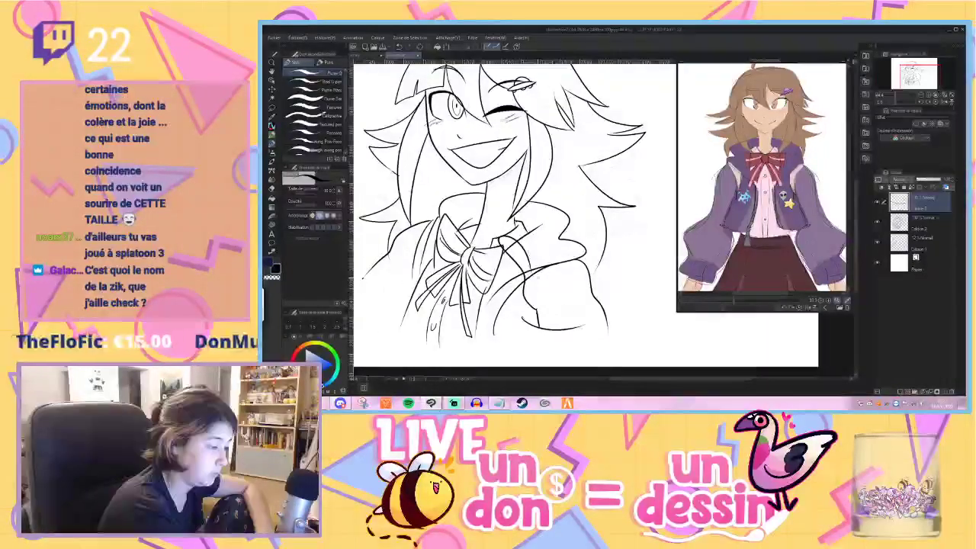
Hide the character line art layer and ink the hand's two raised fingers, folded fingers and palm crease.
{"action": "left_click", "coordinate": [878, 224]}
{"action": "mouse_move", "coordinate": [533, 272]}
{"action": "left_mouse_down"}
{"action": "mouse_move", "coordinate": [555, 228]}
{"action": "mouse_move", "coordinate": [561, 250]}
{"action": "mouse_move", "coordinate": [637, 201]}
{"action": "mouse_move", "coordinate": [578, 264]}
{"action": "mouse_move", "coordinate": [585, 304]}
{"action": "mouse_move", "coordinate": [593, 263]}
{"action": "mouse_move", "coordinate": [564, 309]}
{"action": "left_mouse_up"}
{"action": "key", "text": "ctrl+z"}
{"action": "key", "text": "ctrl+z"}
{"action": "mouse_move", "coordinate": [588, 265]}
{"action": "left_mouse_down"}
{"action": "mouse_move", "coordinate": [603, 281]}
{"action": "mouse_move", "coordinate": [563, 302]}
{"action": "mouse_move", "coordinate": [603, 282]}
{"action": "mouse_move", "coordinate": [572, 312]}
{"action": "left_mouse_up"}
{"action": "key", "text": "ctrl+z"}
{"action": "left_click_drag", "start_coordinate": [602, 283], "coordinate": [569, 312]}
{"action": "key", "text": "ctrl+z"}
{"action": "key", "text": "ctrl+z"}
{"action": "key", "text": "ctrl+z"}
{"action": "mouse_move", "coordinate": [603, 280]}
{"action": "left_mouse_down"}
{"action": "mouse_move", "coordinate": [587, 306]}
{"action": "mouse_move", "coordinate": [567, 314]}
{"action": "left_mouse_up"}
{"action": "left_click_drag", "start_coordinate": [546, 278], "coordinate": [540, 309]}
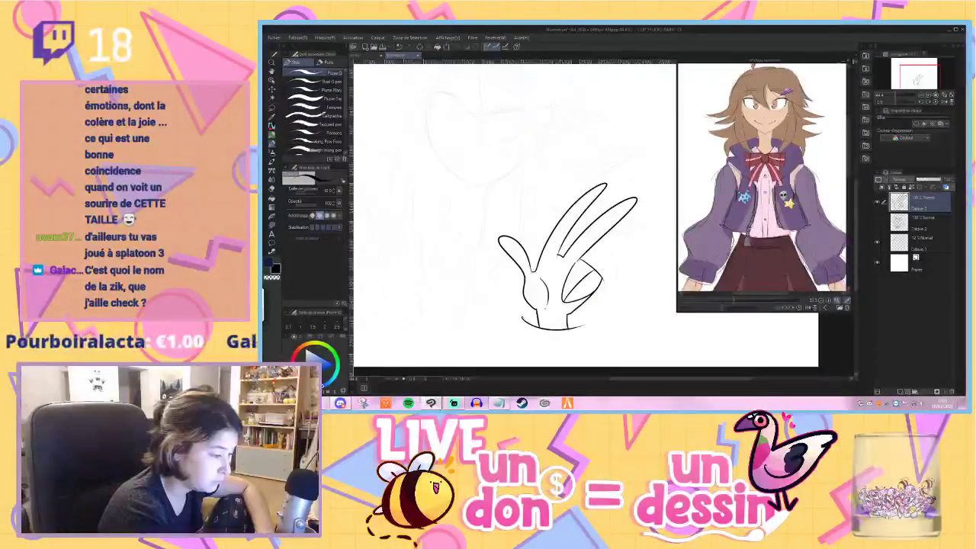
{"action": "key", "text": "ctrl+z"}
{"action": "left_click_drag", "start_coordinate": [540, 276], "coordinate": [549, 304]}
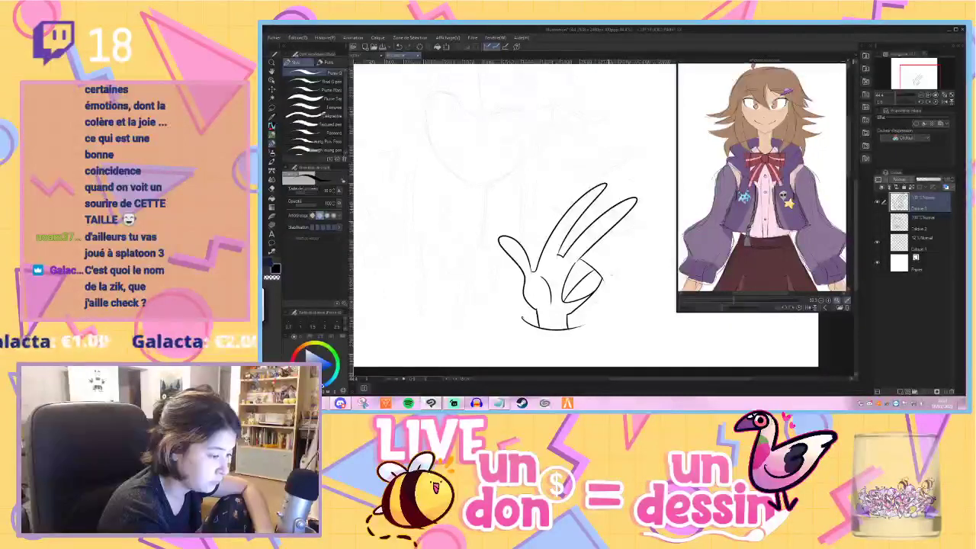
{"action": "key", "text": "ctrl+z"}
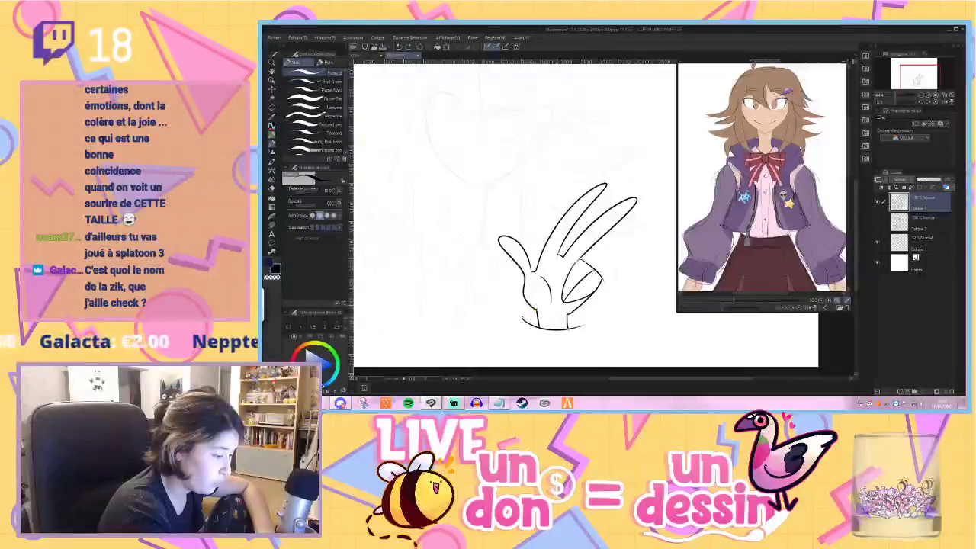
Ink the puffy sleeve cuff with its gathered folds around the wrist of the winking-eye side hand.
{"action": "mouse_move", "coordinate": [554, 332]}
{"action": "left_mouse_down"}
{"action": "mouse_move", "coordinate": [554, 352]}
{"action": "mouse_move", "coordinate": [581, 350]}
{"action": "left_mouse_up"}
{"action": "mouse_move", "coordinate": [581, 306]}
{"action": "left_mouse_down"}
{"action": "mouse_move", "coordinate": [596, 328]}
{"action": "mouse_move", "coordinate": [593, 349]}
{"action": "left_mouse_up"}
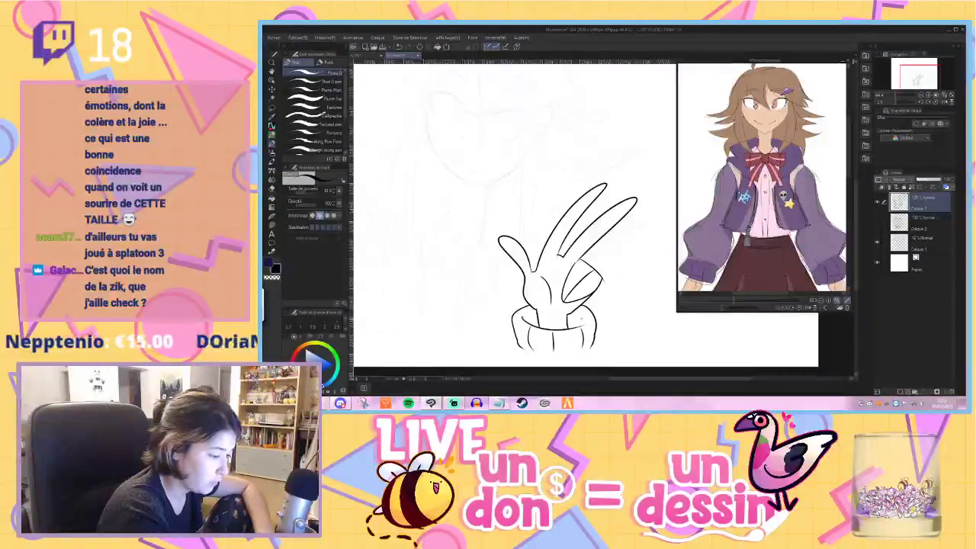
{"action": "left_click_drag", "start_coordinate": [531, 306], "coordinate": [528, 324]}
{"action": "scroll", "coordinate": [556, 275], "scroll_direction": "down", "scroll_amount": 4}
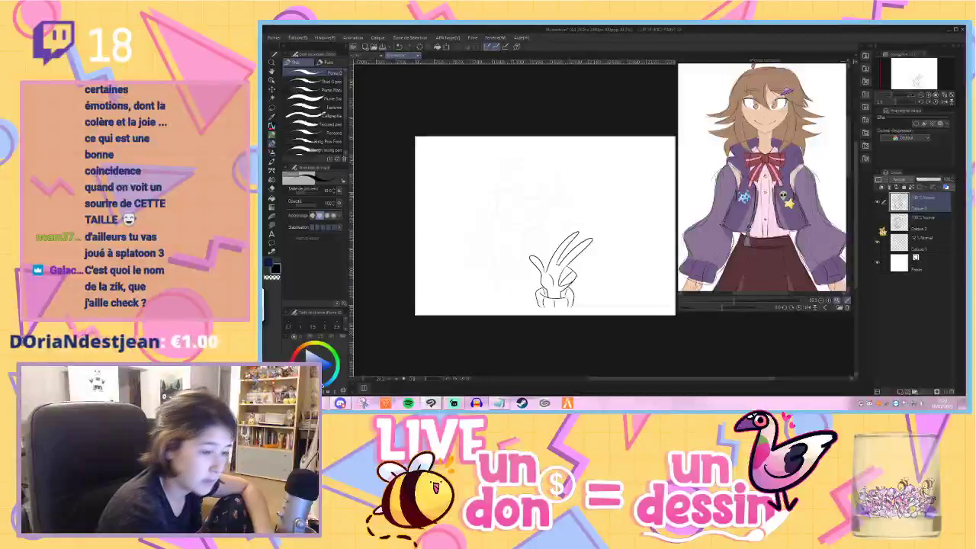
{"action": "left_click", "coordinate": [878, 223]}
{"action": "left_click", "coordinate": [878, 222]}
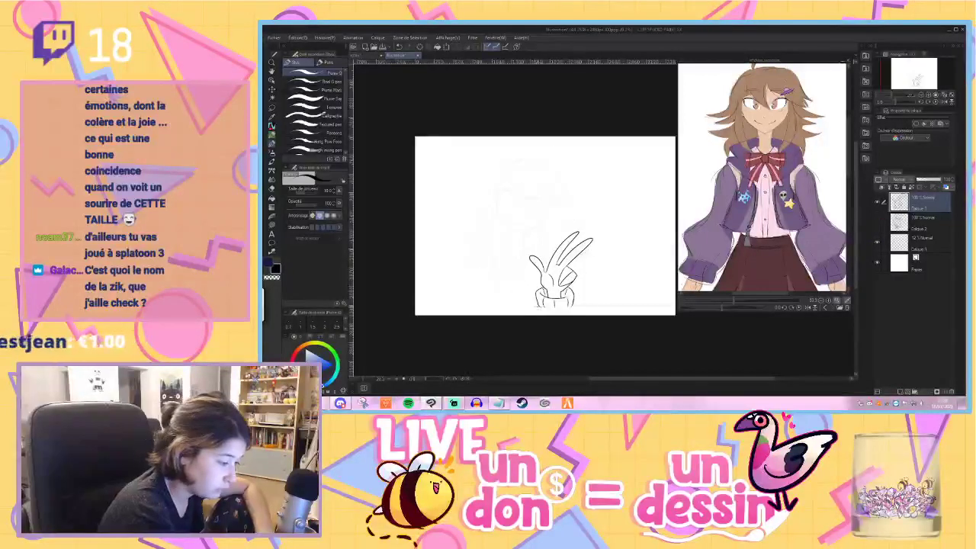
Ink a second peace-sign hand on the open-eye side, with two raised fingers, the thumb, folded fingers and wrist.
{"action": "scroll", "coordinate": [567, 353], "scroll_direction": "down", "scroll_amount": 2}
{"action": "scroll", "coordinate": [490, 313], "scroll_direction": "up", "scroll_amount": 7}
{"action": "scroll", "coordinate": [489, 312], "scroll_direction": "up", "scroll_amount": 1}
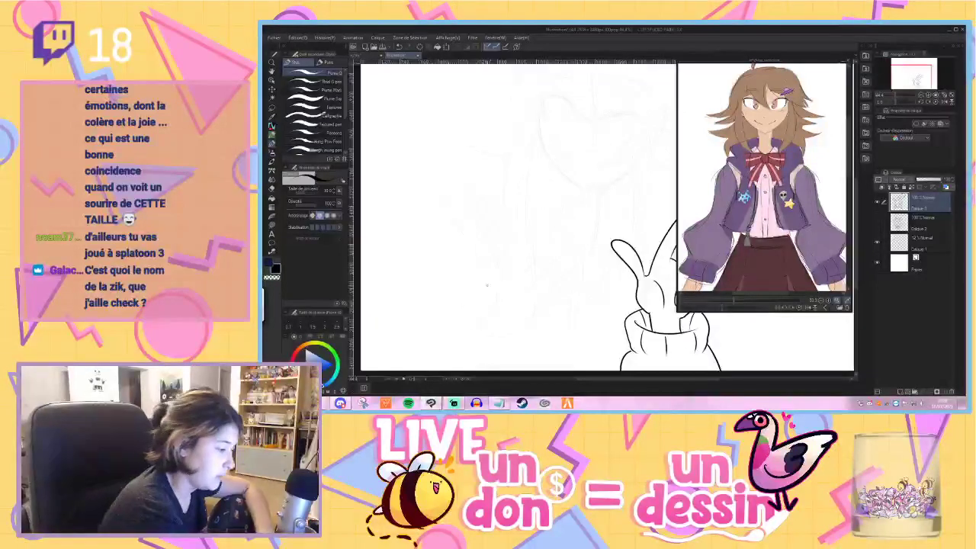
{"action": "mouse_move", "coordinate": [492, 288]}
{"action": "left_mouse_down"}
{"action": "mouse_move", "coordinate": [456, 212]}
{"action": "mouse_move", "coordinate": [501, 281]}
{"action": "mouse_move", "coordinate": [455, 224]}
{"action": "mouse_move", "coordinate": [499, 274]}
{"action": "mouse_move", "coordinate": [479, 189]}
{"action": "mouse_move", "coordinate": [503, 276]}
{"action": "mouse_move", "coordinate": [519, 284]}
{"action": "left_mouse_up"}
{"action": "key", "text": "ctrl+z"}
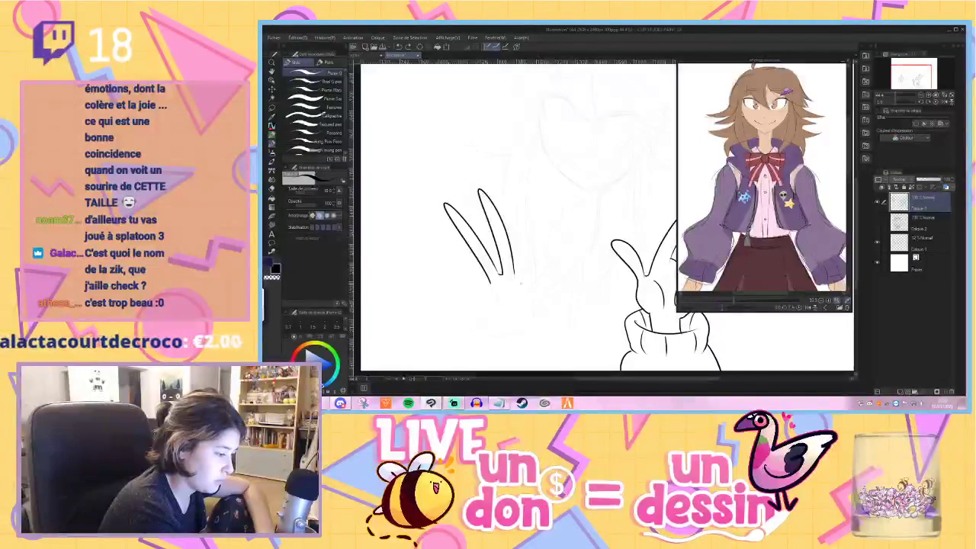
{"action": "mouse_move", "coordinate": [518, 285]}
{"action": "left_mouse_down"}
{"action": "mouse_move", "coordinate": [559, 261]}
{"action": "mouse_move", "coordinate": [536, 317]}
{"action": "left_mouse_up"}
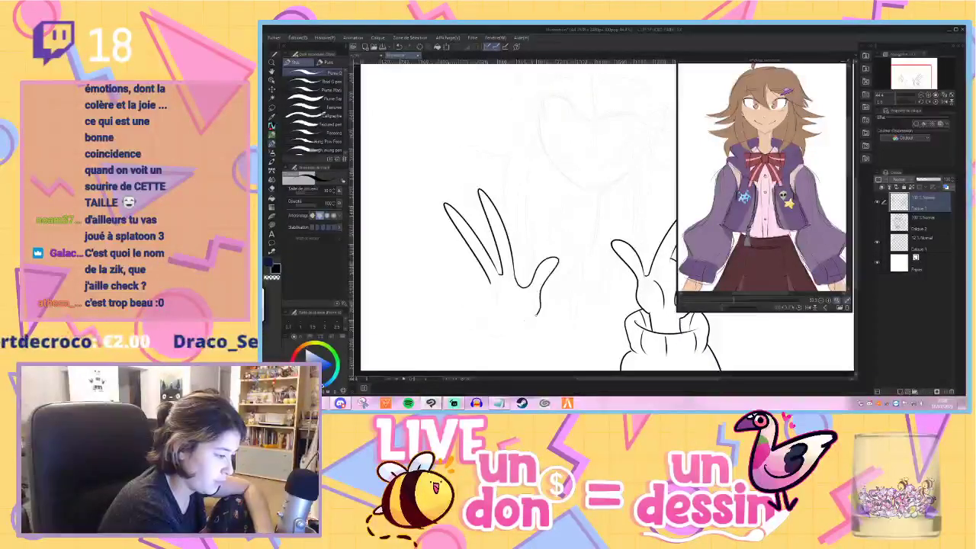
{"action": "mouse_move", "coordinate": [489, 290]}
{"action": "left_mouse_down"}
{"action": "mouse_move", "coordinate": [499, 315]}
{"action": "mouse_move", "coordinate": [500, 284]}
{"action": "left_mouse_up"}
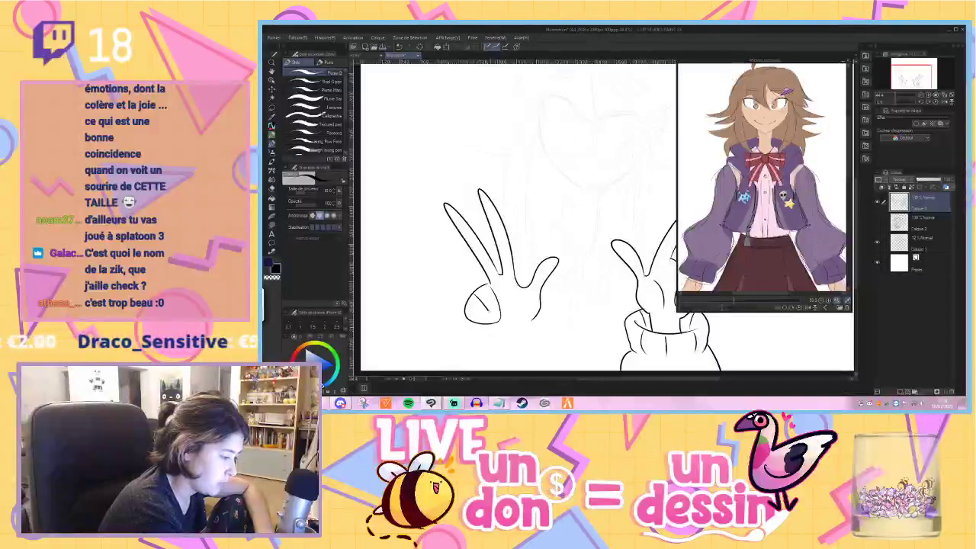
{"action": "left_click_drag", "start_coordinate": [485, 326], "coordinate": [501, 361]}
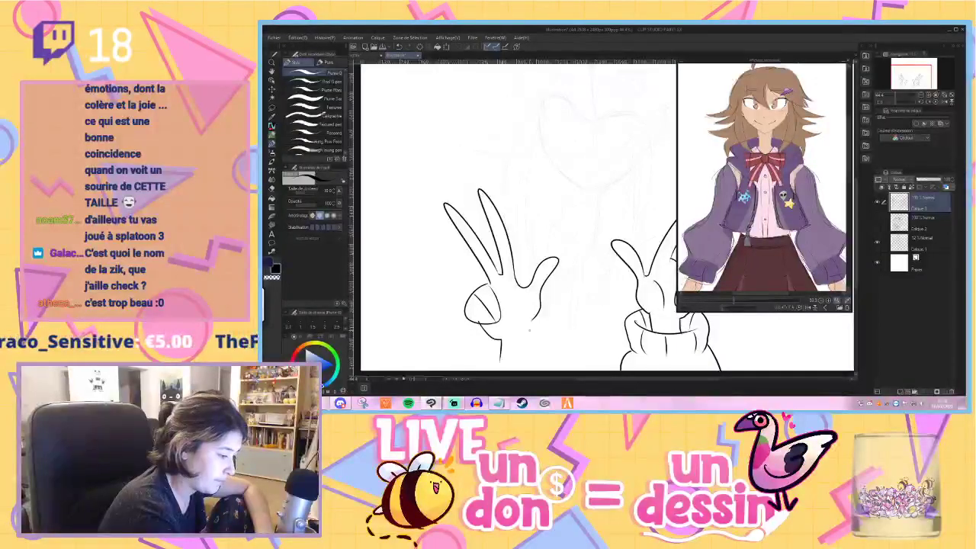
Ink the sleeve cuff around the wrist of the open-eye side hand.
{"action": "scroll", "coordinate": [504, 209], "scroll_direction": "down", "scroll_amount": 2}
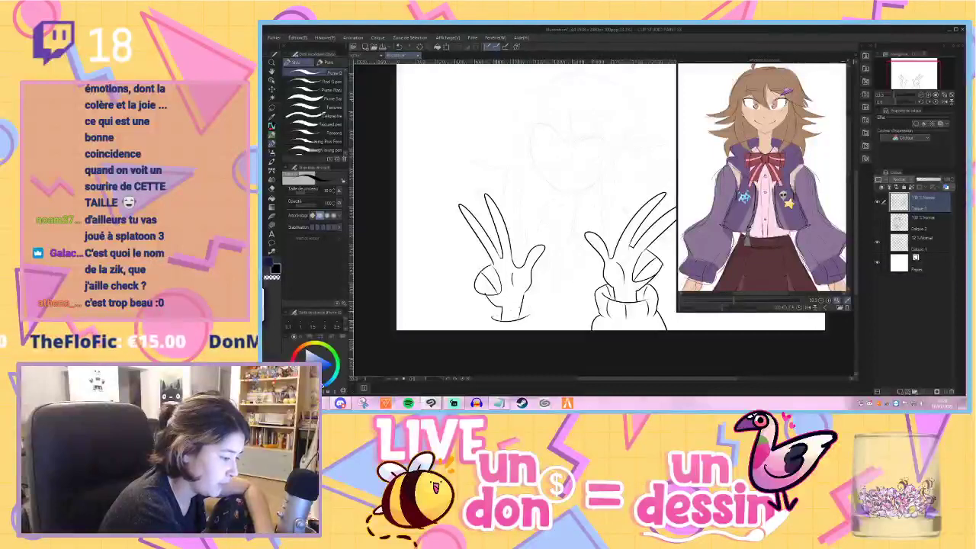
{"action": "left_click_drag", "start_coordinate": [486, 312], "coordinate": [483, 329]}
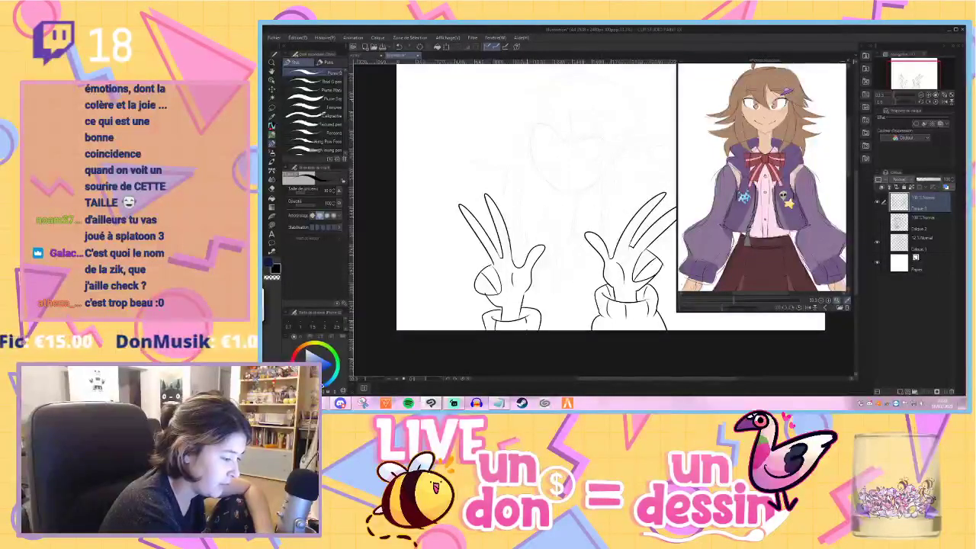
{"action": "scroll", "coordinate": [556, 246], "scroll_direction": "down", "scroll_amount": 3}
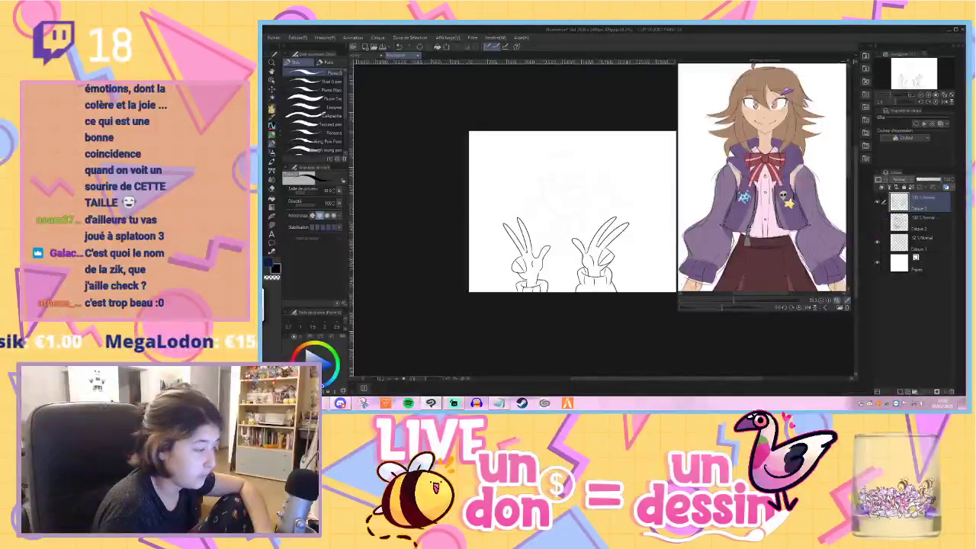
Auto-select the empty area around both hands, and make the character line art layer active and visible.
{"action": "left_click", "coordinate": [273, 100]}
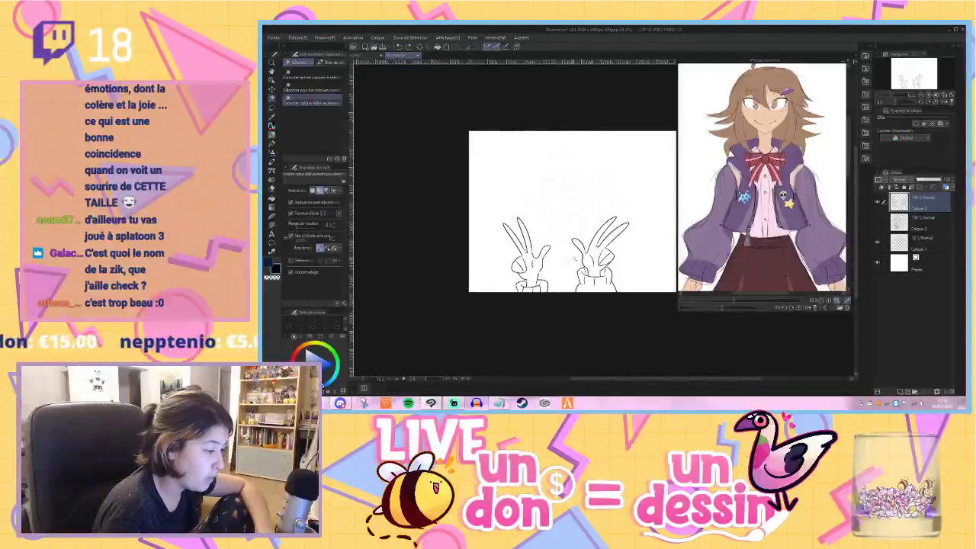
{"action": "scroll", "coordinate": [560, 259], "scroll_direction": "up", "scroll_amount": 2}
{"action": "key", "text": "p"}
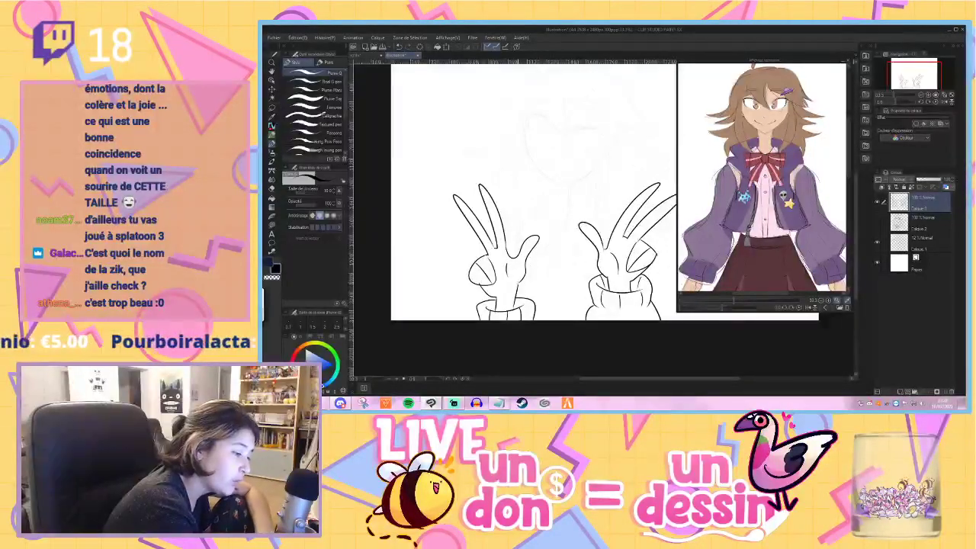
{"action": "key", "text": "w"}
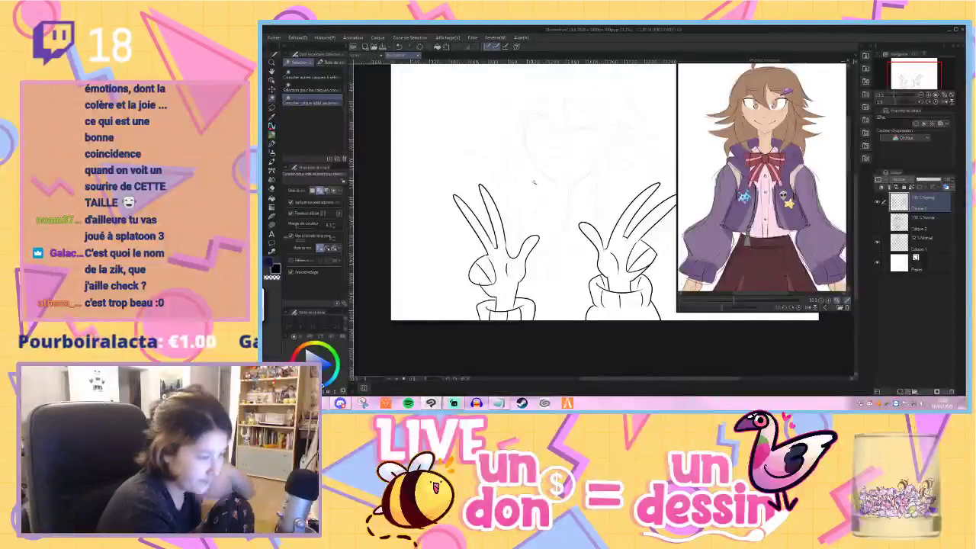
{"action": "left_click", "coordinate": [535, 182]}
{"action": "left_click", "coordinate": [908, 221]}
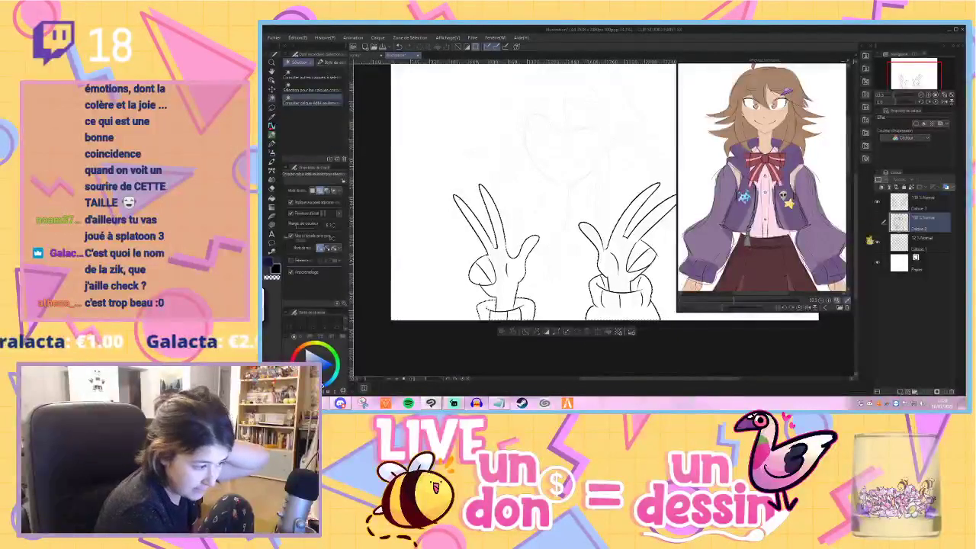
{"action": "left_click", "coordinate": [879, 222]}
Try to remove the character lines covered by the two hands on the line art layer.
{"action": "left_click", "coordinate": [578, 333]}
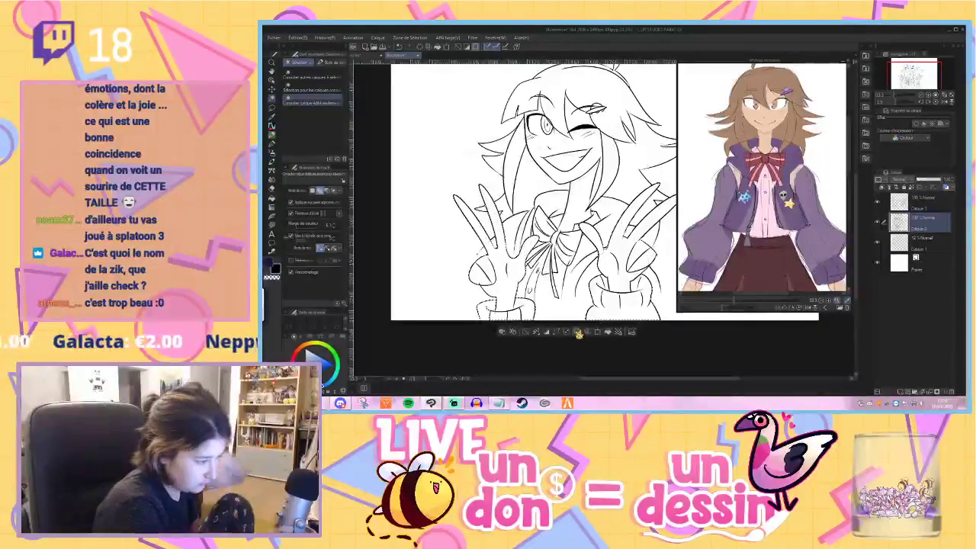
{"action": "left_click", "coordinate": [273, 109]}
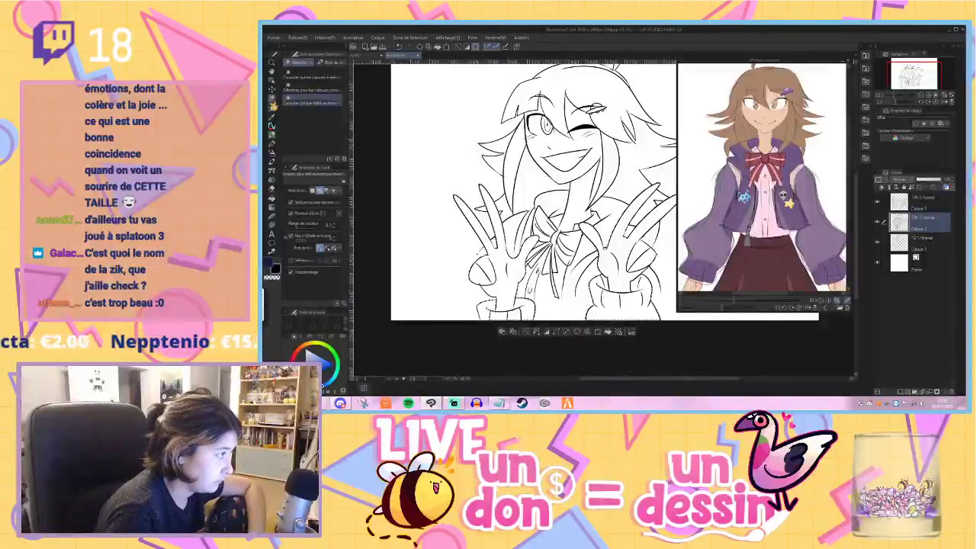
{"action": "left_click", "coordinate": [415, 111]}
{"action": "scroll", "coordinate": [560, 232], "scroll_direction": "down", "scroll_amount": 4}
{"action": "scroll", "coordinate": [580, 218], "scroll_direction": "up", "scroll_amount": 1}
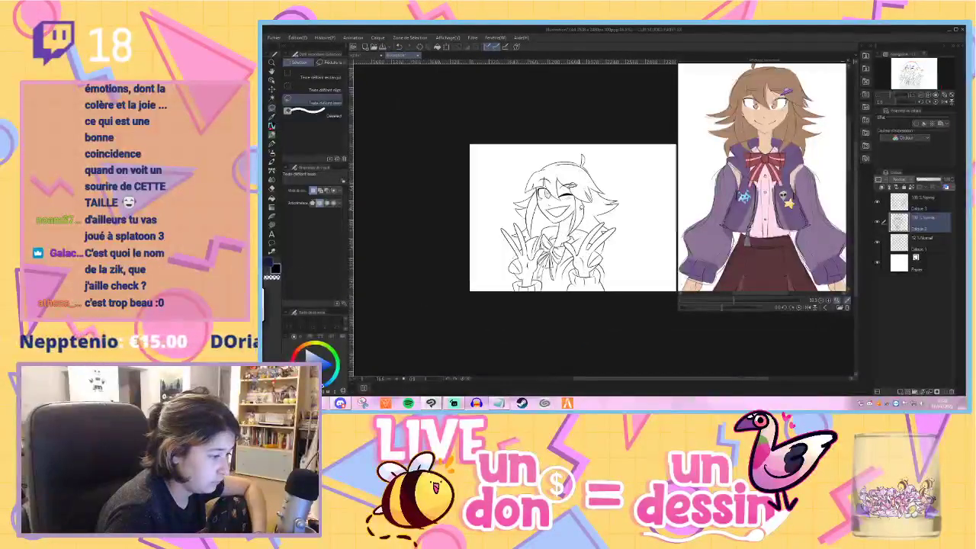
{"action": "left_click", "coordinate": [401, 47]}
{"action": "left_click", "coordinate": [401, 47]}
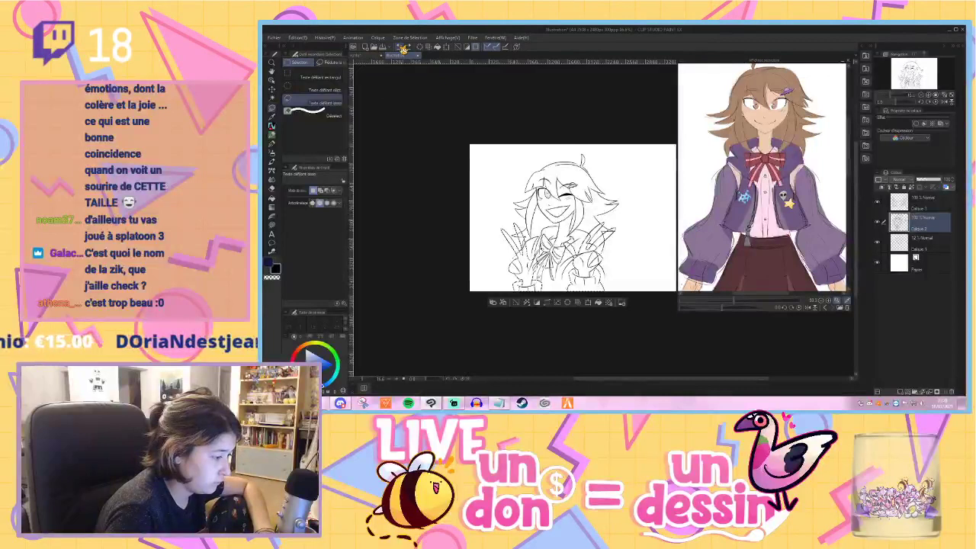
{"action": "left_click", "coordinate": [401, 47]}
Activate the hands layer, flip the canvas view horizontally, and lasso the peace-sign hand on the open-eye side.
{"action": "key", "text": "p"}
{"action": "left_click", "coordinate": [908, 203]}
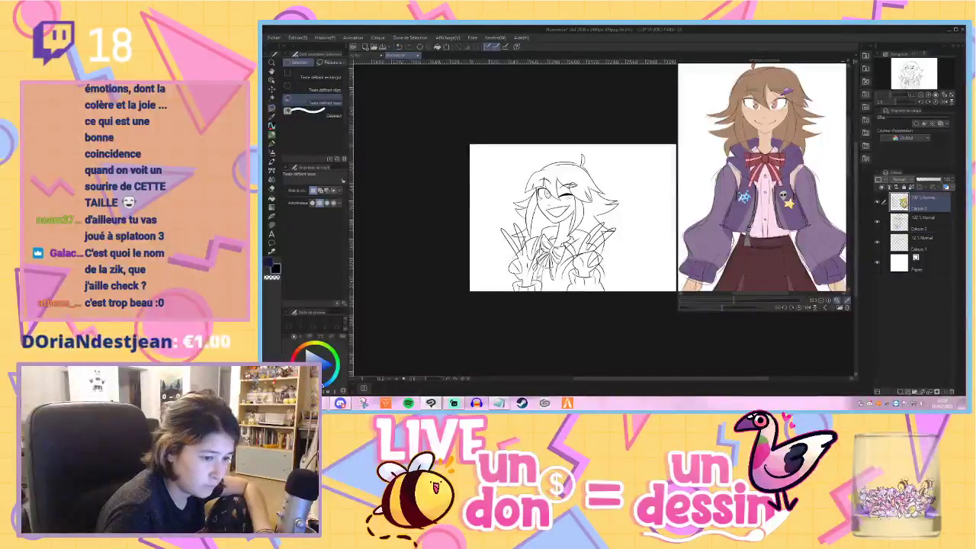
{"action": "left_click", "coordinate": [944, 101]}
{"action": "scroll", "coordinate": [524, 289], "scroll_direction": "down", "scroll_amount": 2}
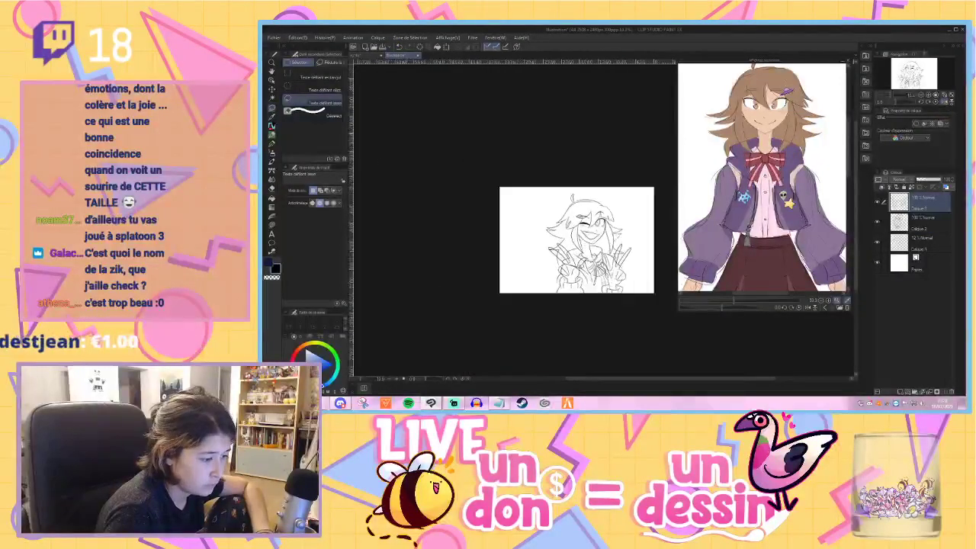
{"action": "key", "text": "ctrl+plus"}
{"action": "mouse_move", "coordinate": [631, 321]}
{"action": "left_mouse_down"}
{"action": "mouse_move", "coordinate": [662, 215]}
{"action": "mouse_move", "coordinate": [630, 251]}
{"action": "left_mouse_up"}
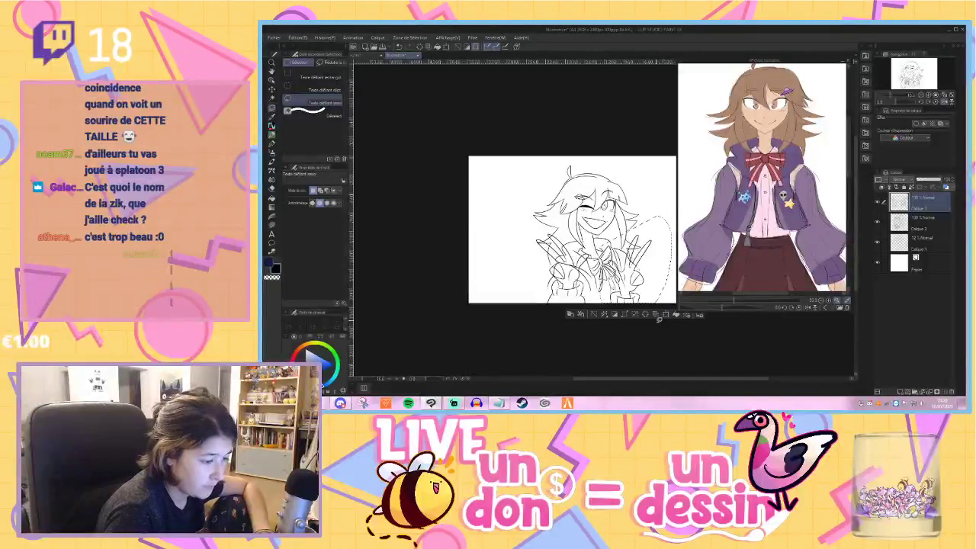
Transform the selected hand by nudging it slightly, apply the change, and return the canvas view to its unflipped orientation.
{"action": "left_click", "coordinate": [667, 316]}
{"action": "left_click_drag", "start_coordinate": [658, 296], "coordinate": [656, 291]}
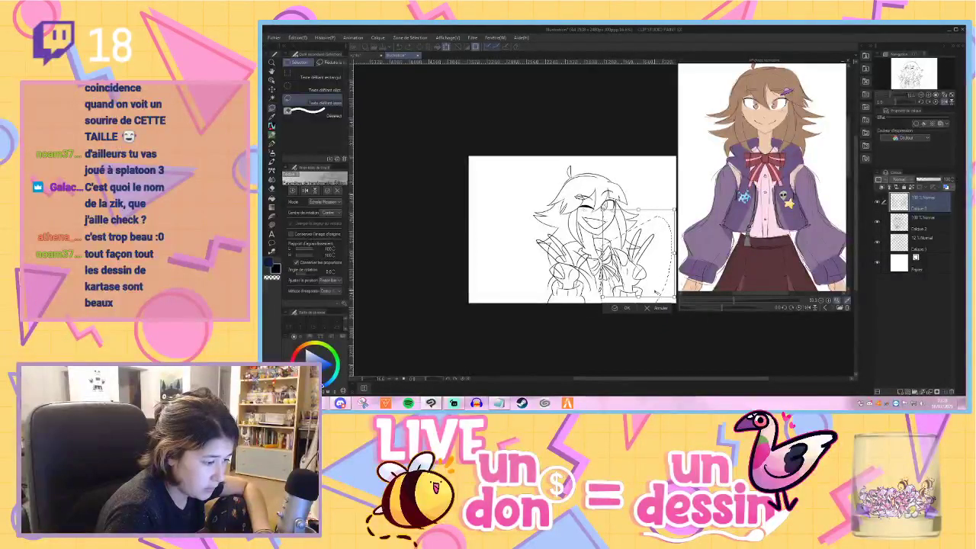
{"action": "left_click", "coordinate": [275, 108]}
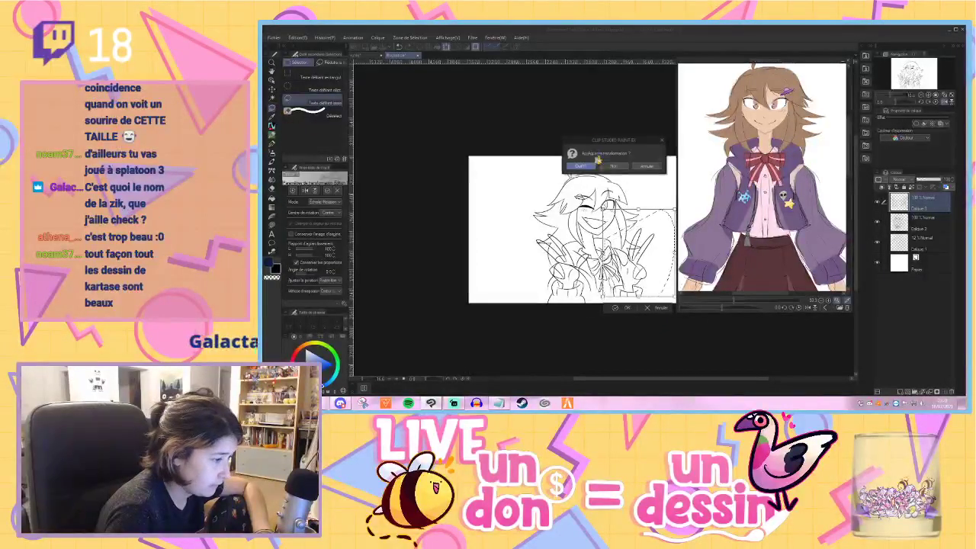
{"action": "left_click", "coordinate": [582, 166]}
{"action": "left_click", "coordinate": [946, 102]}
{"action": "scroll", "coordinate": [579, 222], "scroll_direction": "down", "scroll_amount": 1}
{"action": "scroll", "coordinate": [580, 221], "scroll_direction": "up", "scroll_amount": 2}
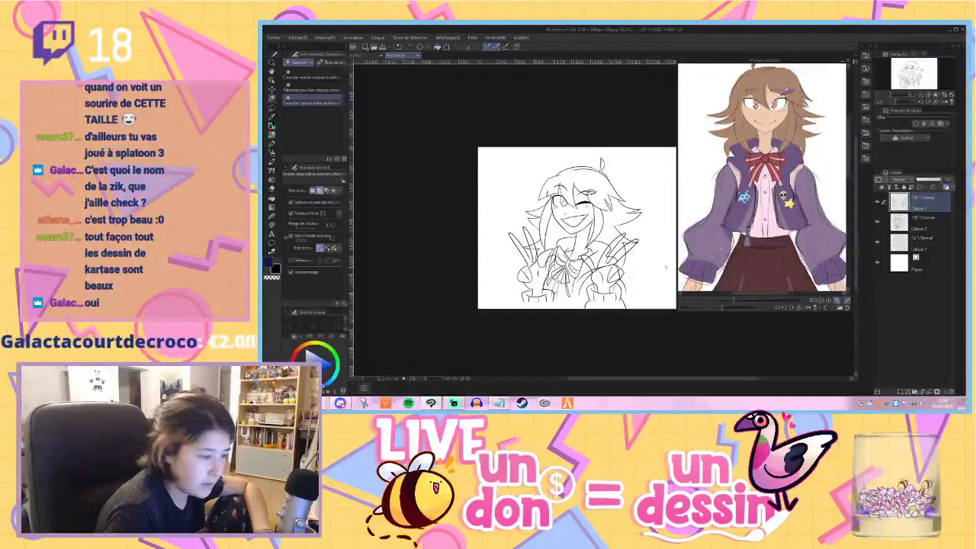
{"action": "scroll", "coordinate": [613, 292], "scroll_direction": "up", "scroll_amount": 1}
Auto-select both hands and cuffs, remove the character lines they cover on the line art layer, and clear the selection.
{"action": "left_click", "coordinate": [274, 145]}
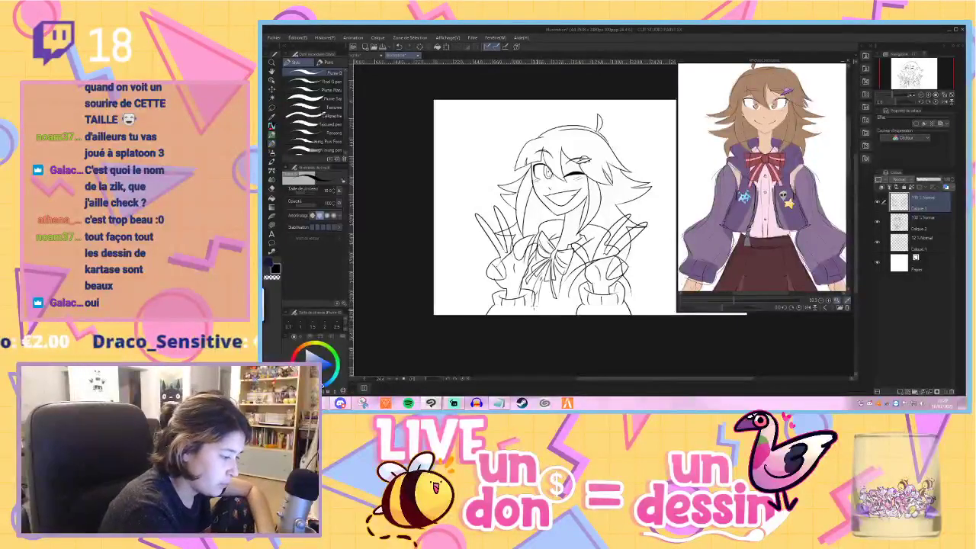
{"action": "left_click", "coordinate": [272, 98]}
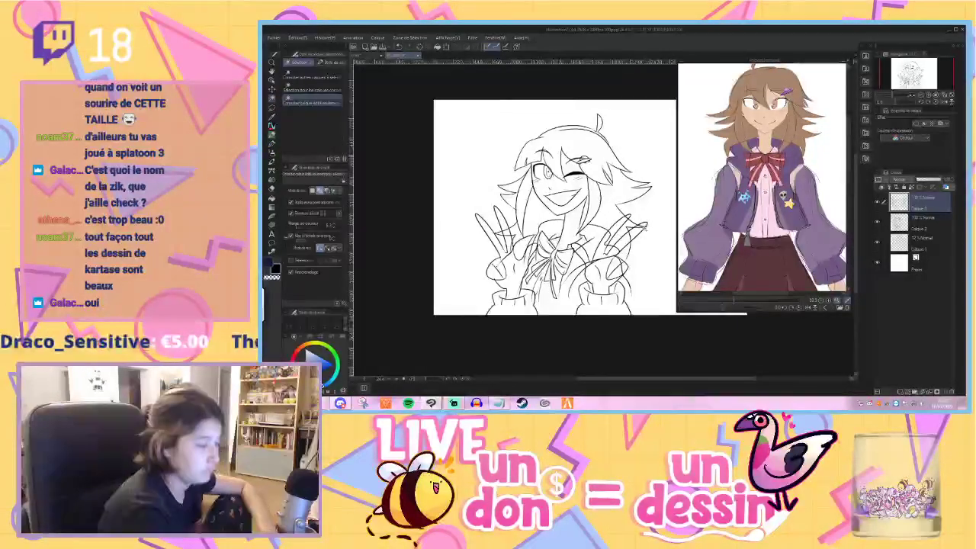
{"action": "key", "text": "ctrl+a"}
{"action": "left_click", "coordinate": [926, 227]}
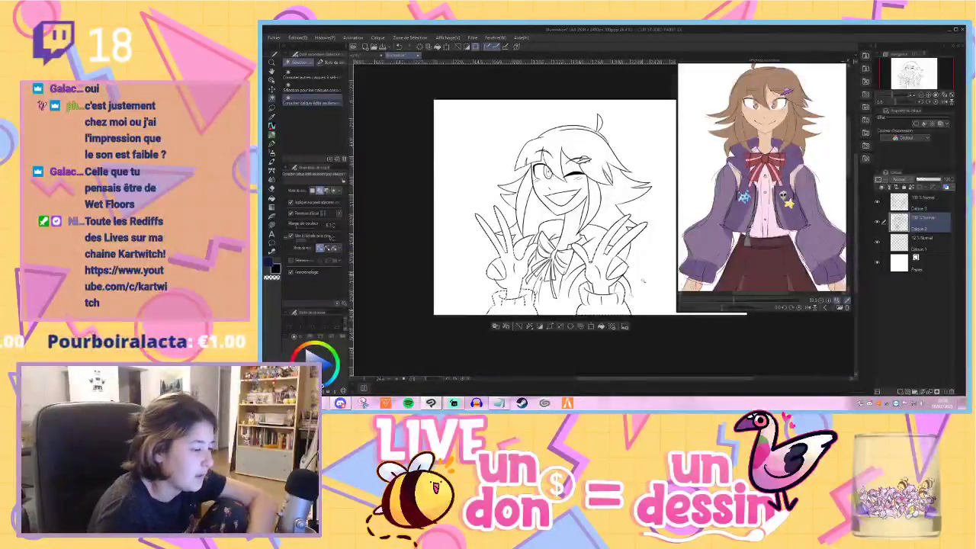
{"action": "left_click", "coordinate": [273, 109]}
{"action": "left_click", "coordinate": [488, 157]}
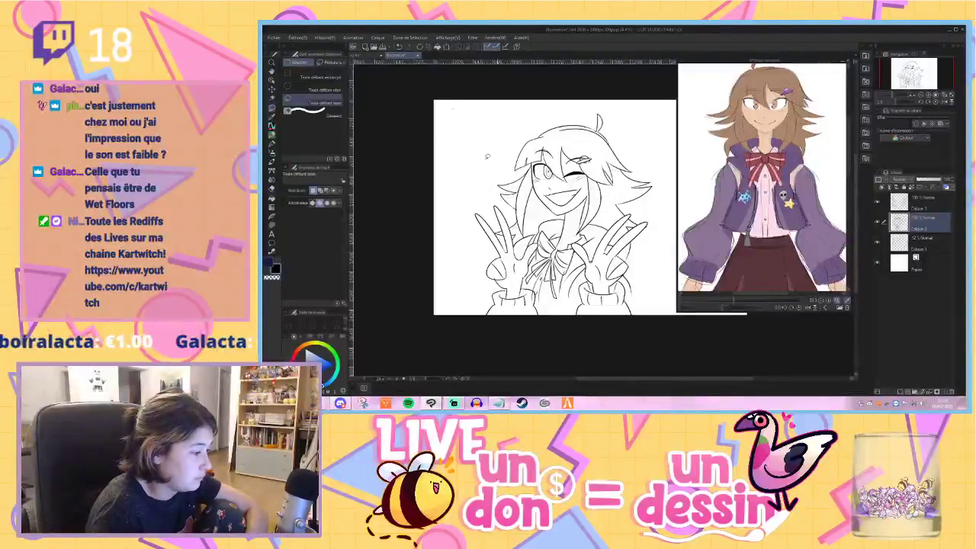
Reduce the canvas height by cropping off the strip below the wrists.
{"action": "scroll", "coordinate": [516, 230], "scroll_direction": "down", "scroll_amount": 2}
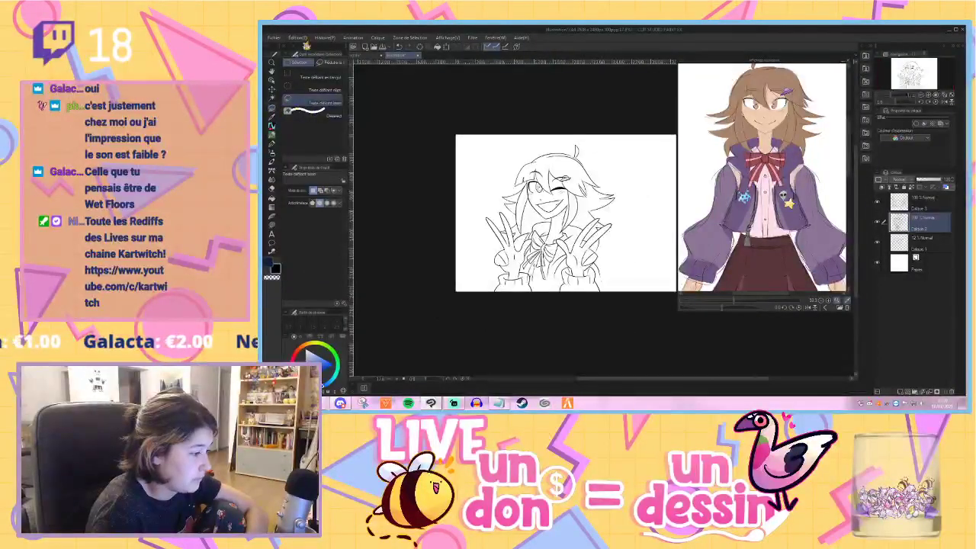
{"action": "left_click", "coordinate": [299, 40]}
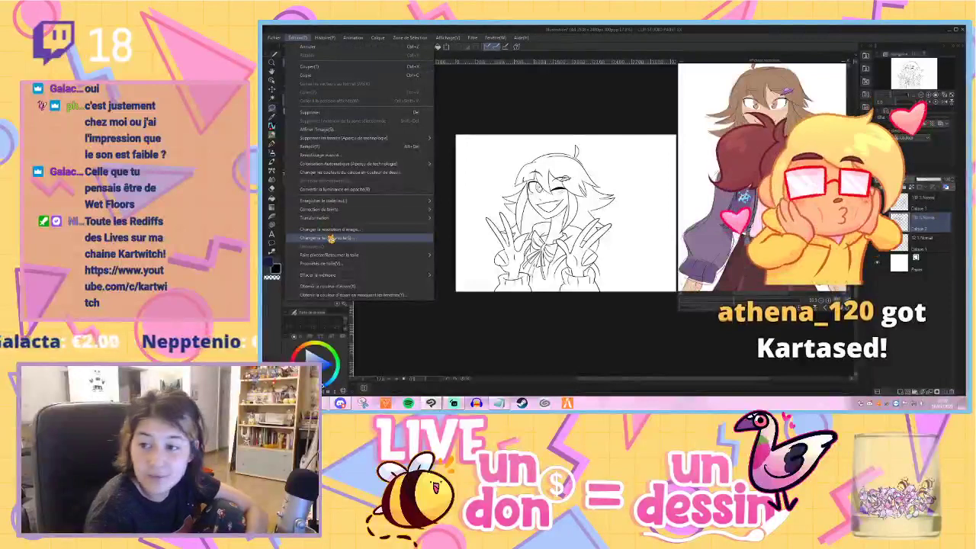
{"action": "left_click", "coordinate": [328, 235]}
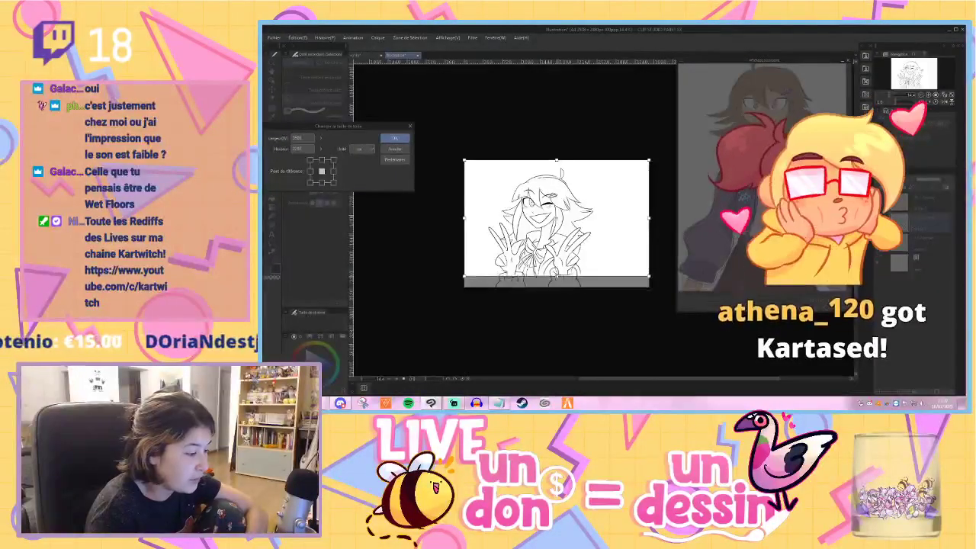
{"action": "left_click", "coordinate": [395, 138]}
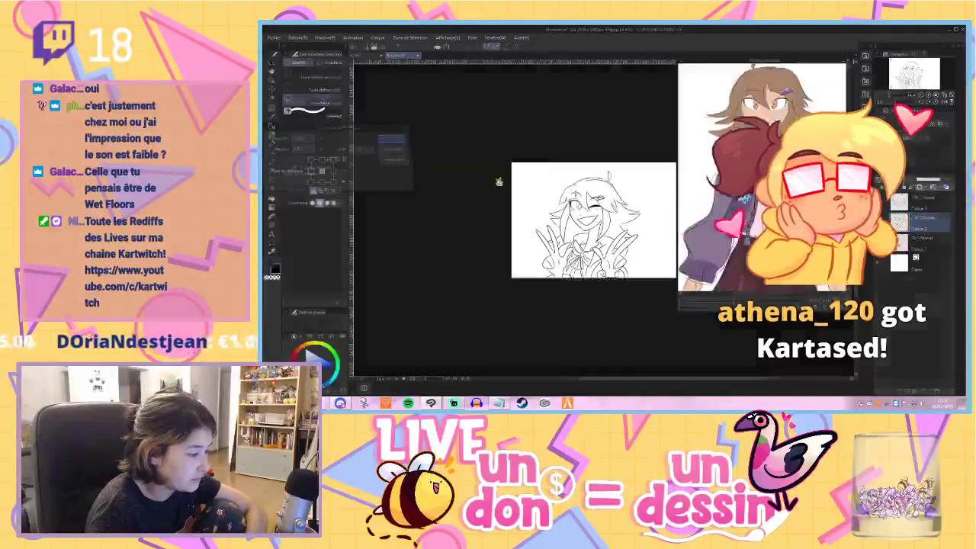
{"action": "scroll", "coordinate": [624, 234], "scroll_direction": "up", "scroll_amount": 5}
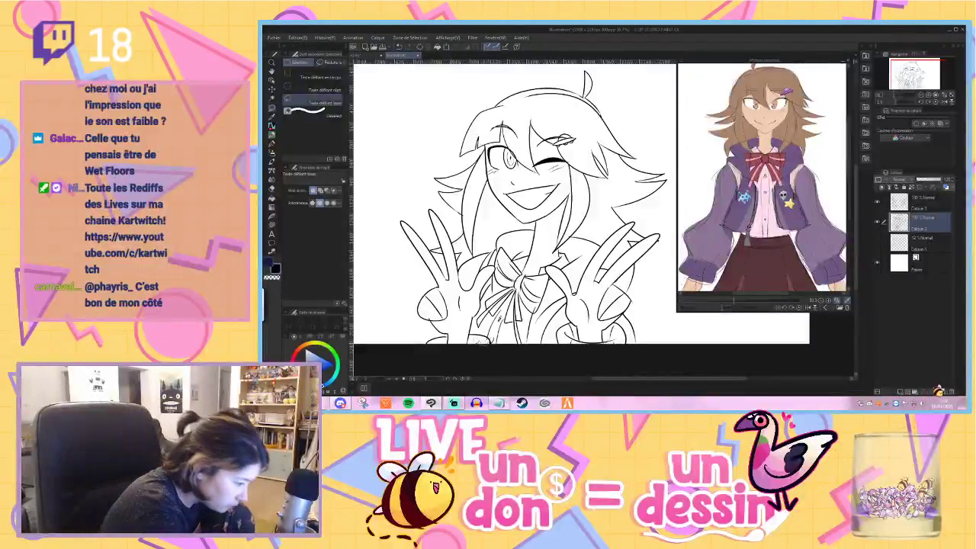
Merge the hands layer down into the character line art layer.
{"action": "left_click", "coordinate": [910, 206]}
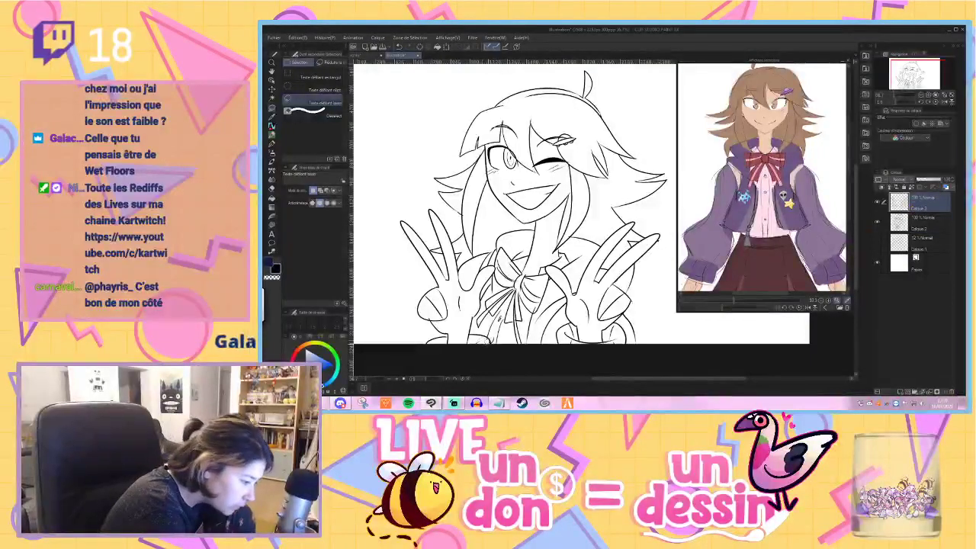
{"action": "key", "text": "super"}
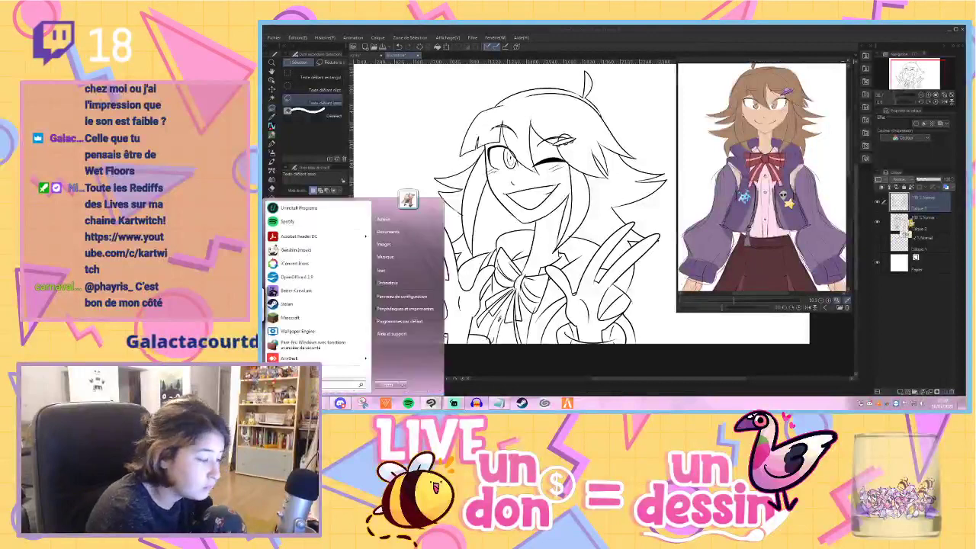
{"action": "left_click", "coordinate": [923, 220]}
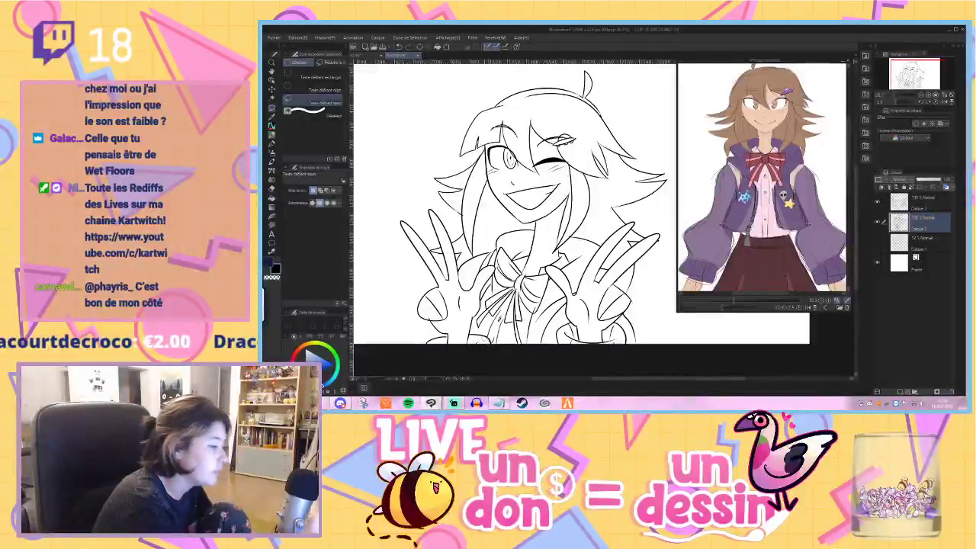
{"action": "left_click", "coordinate": [273, 142]}
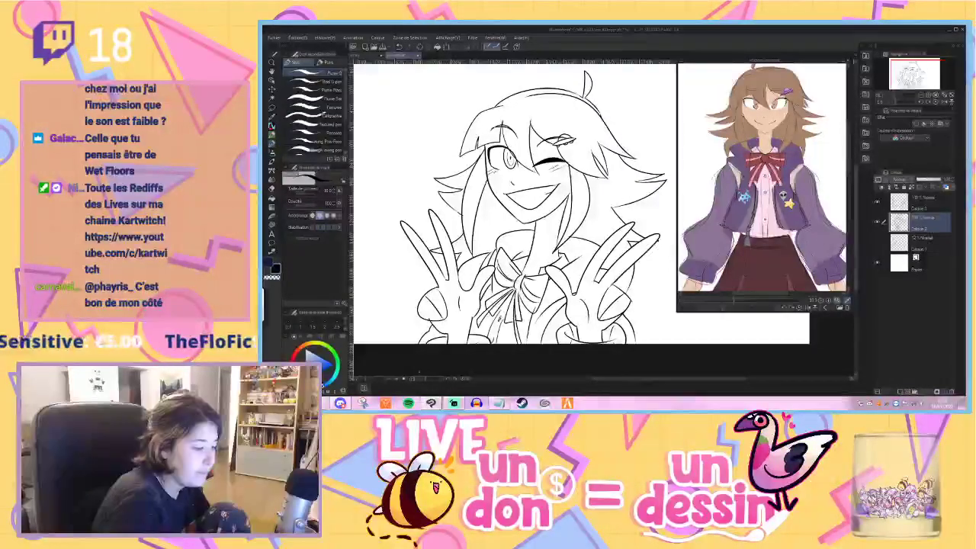
{"action": "scroll", "coordinate": [514, 331], "scroll_direction": "down", "scroll_amount": 4}
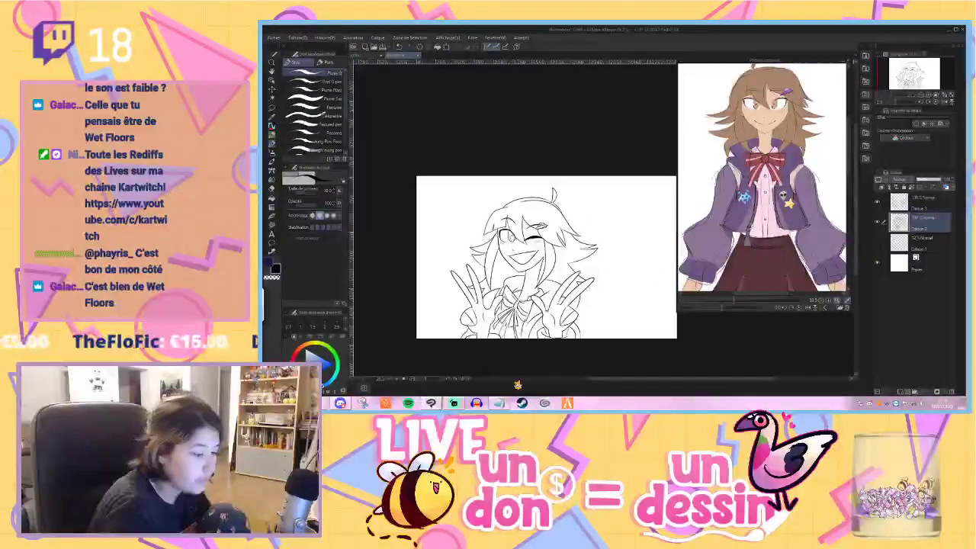
{"action": "right_click", "coordinate": [926, 204]}
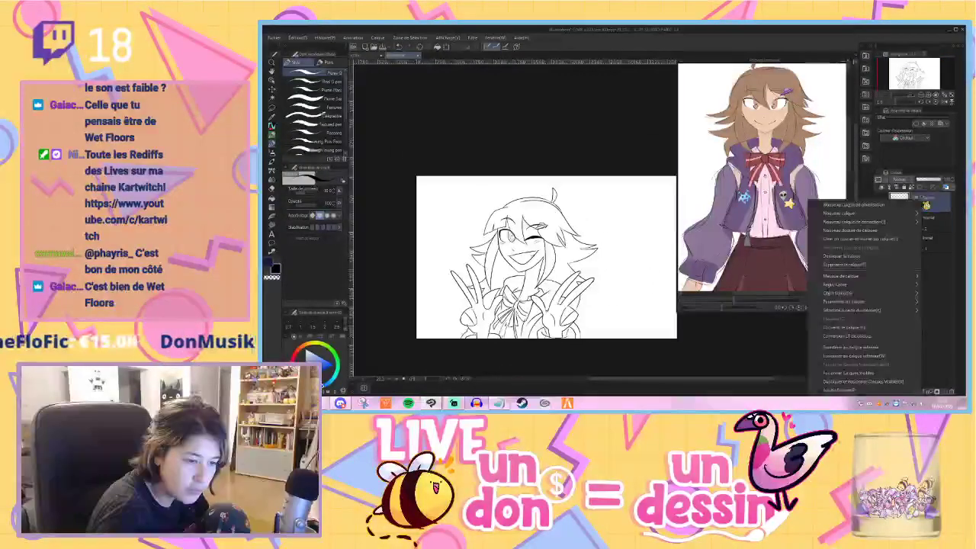
{"action": "left_click", "coordinate": [850, 351]}
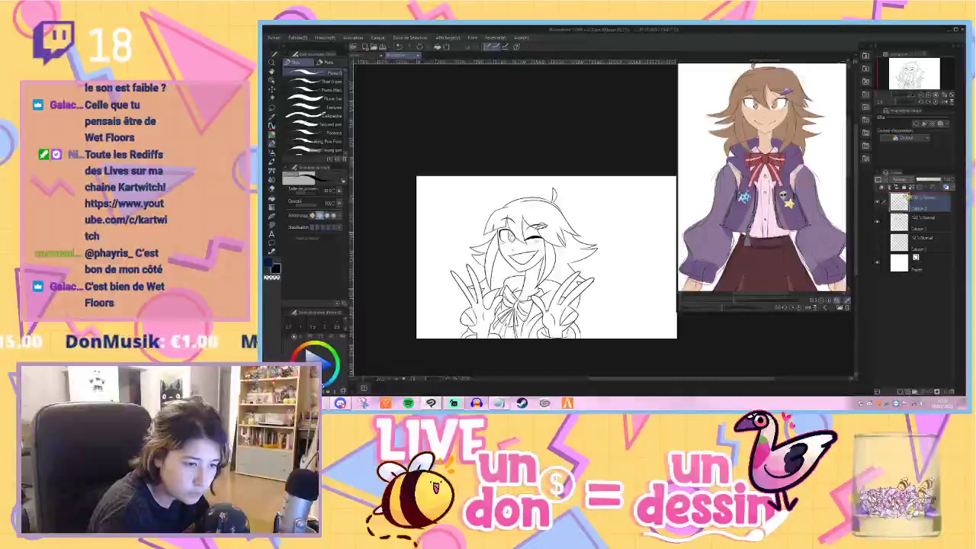
Crop the canvas closely around the character, trimming the empty space from both sides and above the head.
{"action": "left_click", "coordinate": [274, 98]}
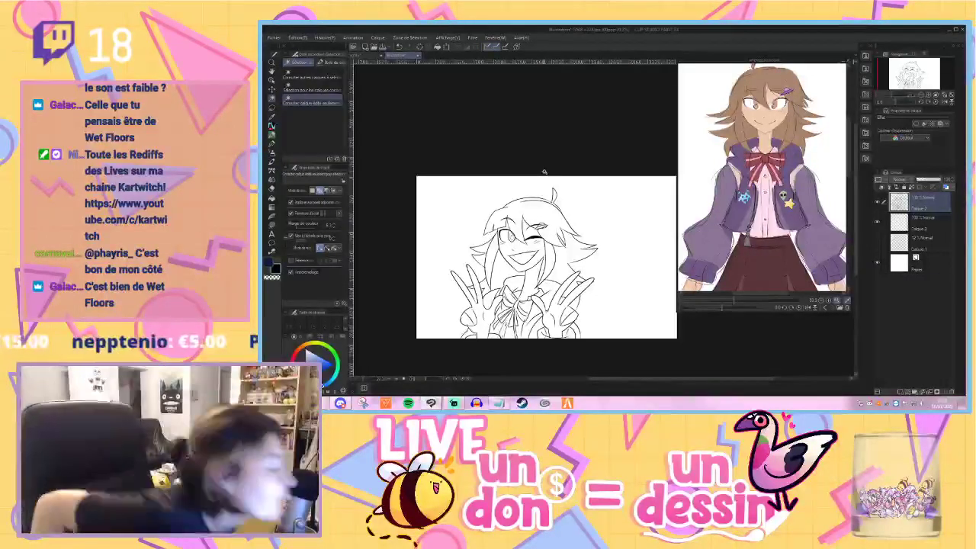
{"action": "left_click", "coordinate": [297, 37]}
{"action": "left_click", "coordinate": [366, 232]}
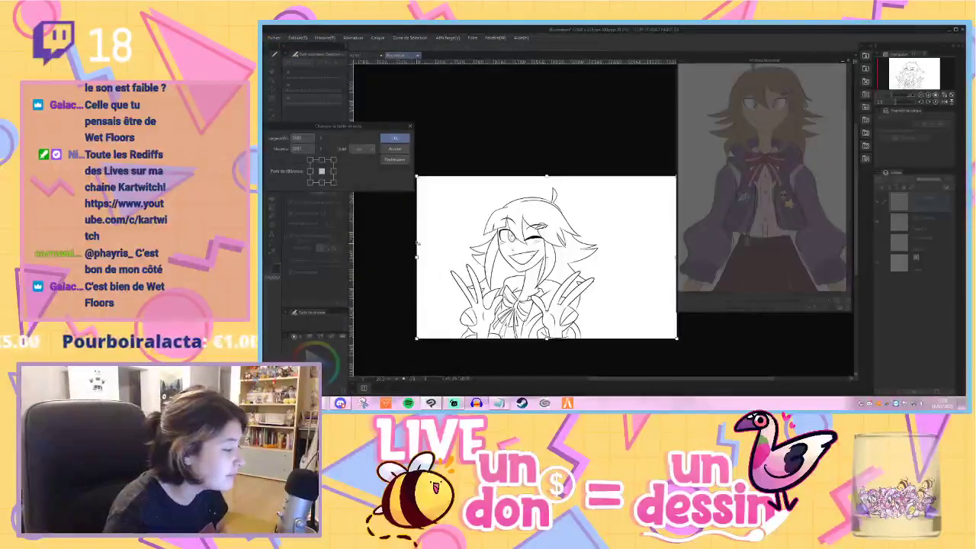
{"action": "left_click_drag", "start_coordinate": [419, 257], "coordinate": [449, 257]}
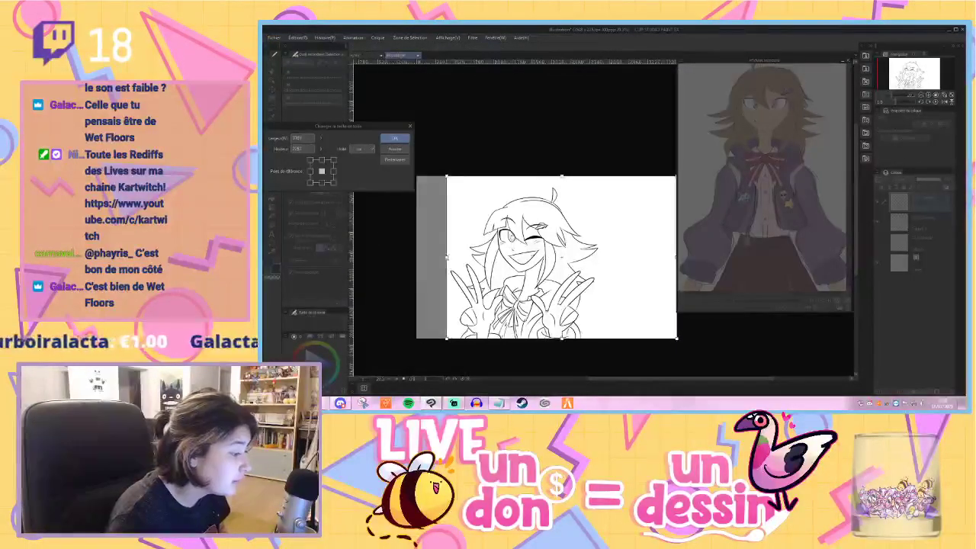
{"action": "scroll", "coordinate": [496, 221], "scroll_direction": "down", "scroll_amount": 2}
{"action": "left_click_drag", "start_coordinate": [628, 242], "coordinate": [575, 244]}
{"action": "scroll", "coordinate": [553, 252], "scroll_direction": "up", "scroll_amount": 2}
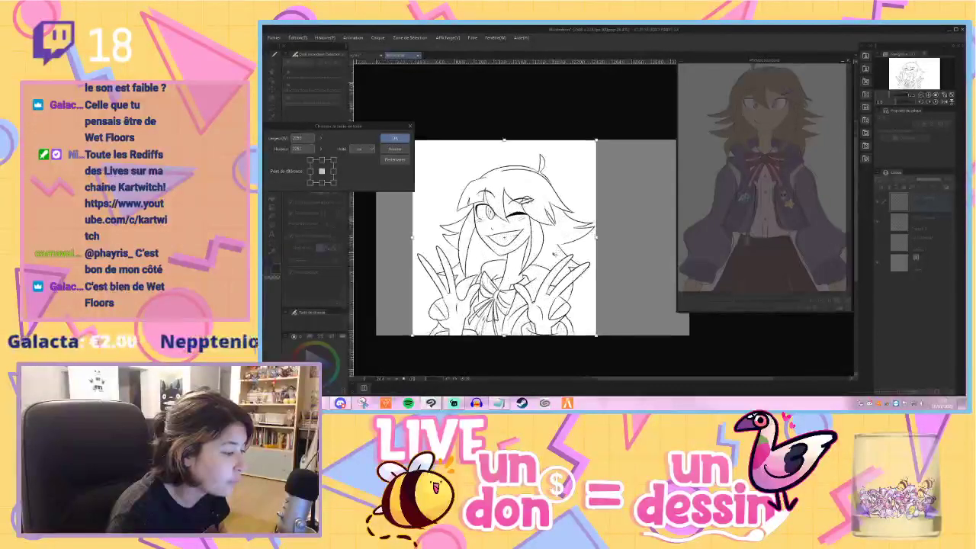
{"action": "left_click_drag", "start_coordinate": [409, 237], "coordinate": [404, 237]}
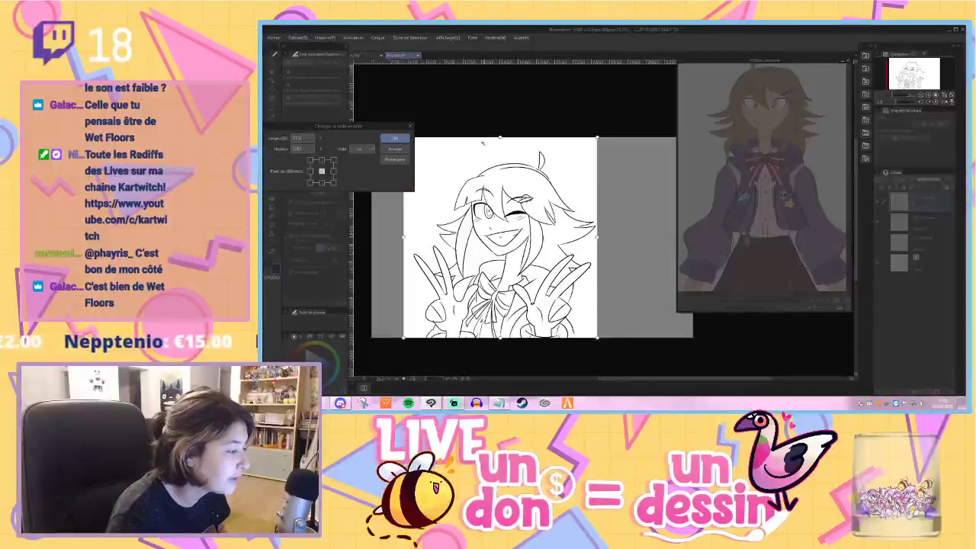
{"action": "left_click_drag", "start_coordinate": [500, 138], "coordinate": [500, 145]}
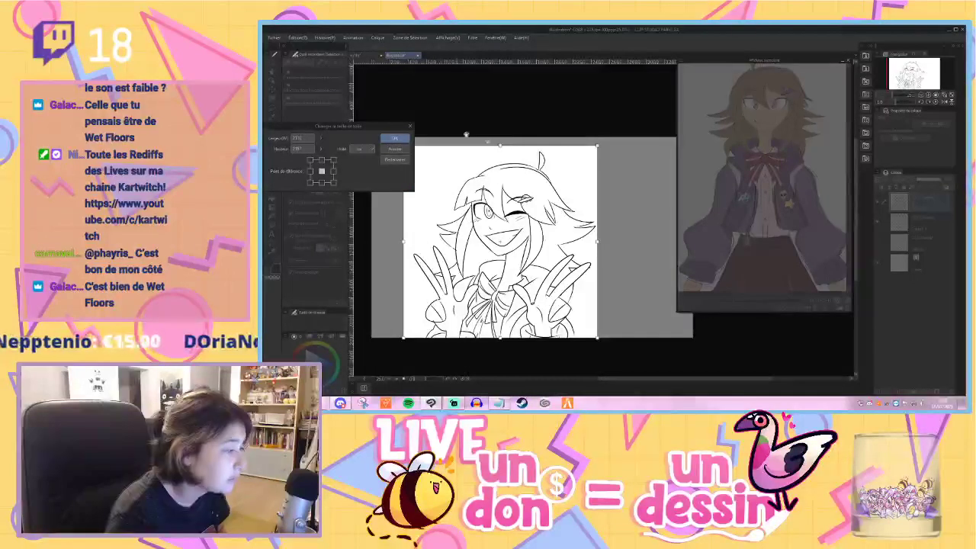
{"action": "left_click", "coordinate": [404, 141]}
{"action": "scroll", "coordinate": [556, 215], "scroll_direction": "down", "scroll_amount": 1}
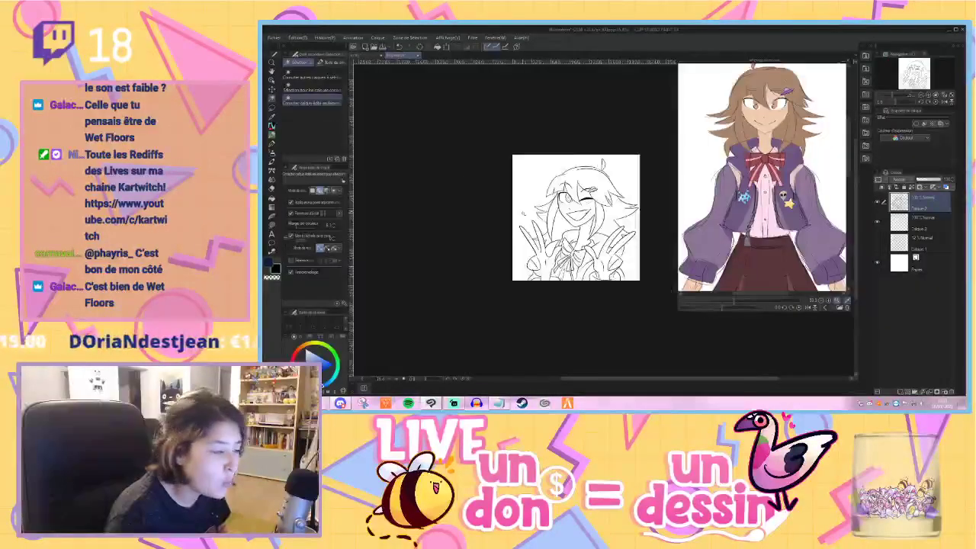
Auto-select the face, neck and hands on the line art, sample the reference's skin tone, and expand the selection slightly.
{"action": "scroll", "coordinate": [594, 220], "scroll_direction": "up", "scroll_amount": 1}
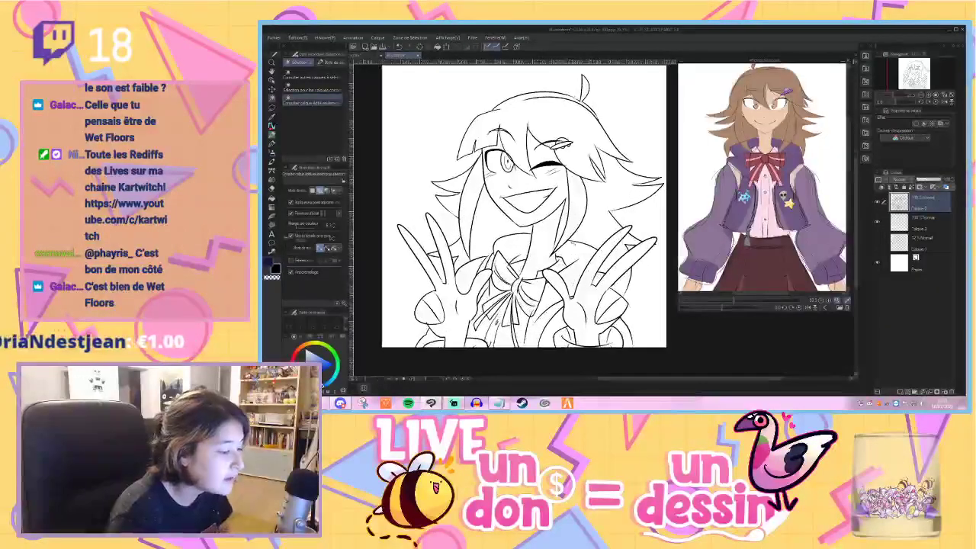
{"action": "scroll", "coordinate": [595, 221], "scroll_direction": "up", "scroll_amount": 1}
{"action": "key", "text": "p"}
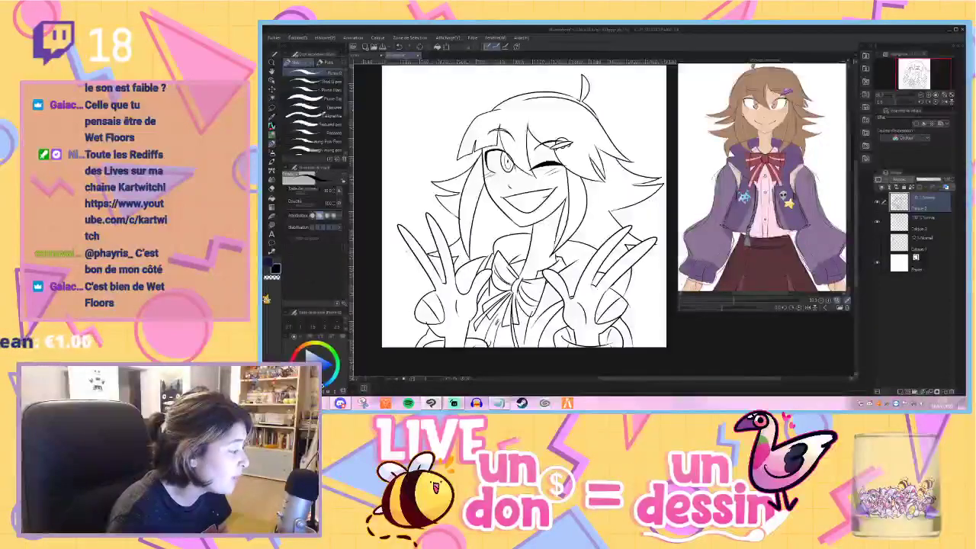
{"action": "scroll", "coordinate": [526, 219], "scroll_direction": "up", "scroll_amount": 1}
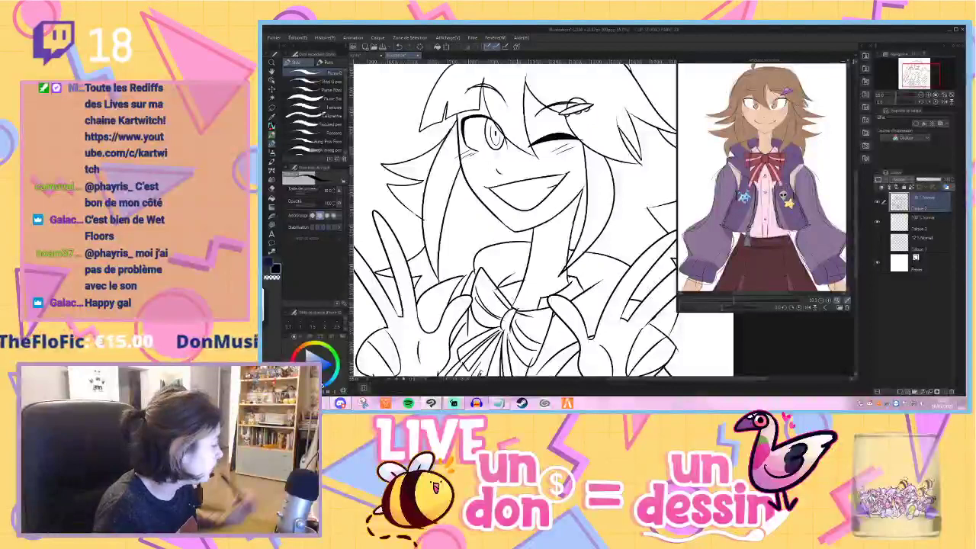
{"action": "left_click", "coordinate": [272, 99]}
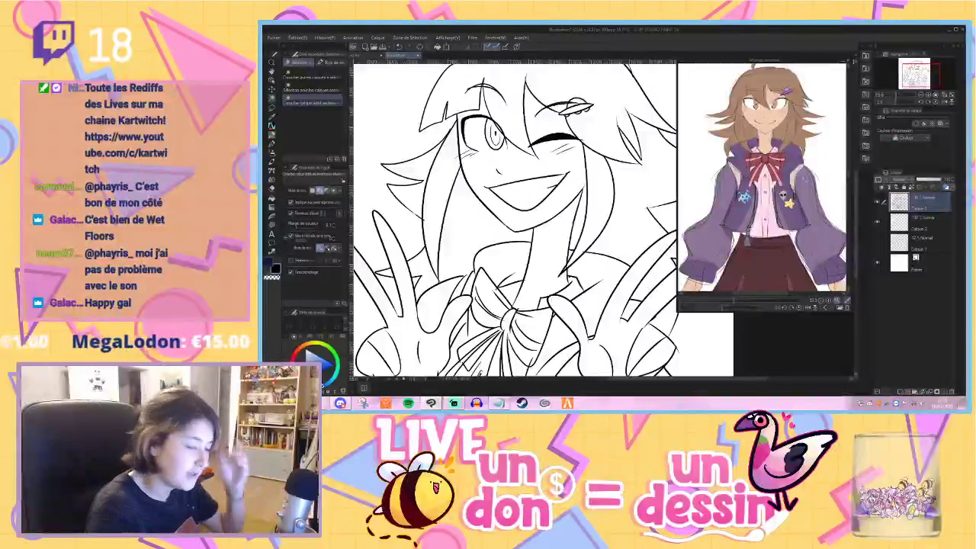
{"action": "left_click", "coordinate": [557, 236]}
{"action": "left_click", "coordinate": [526, 164]}
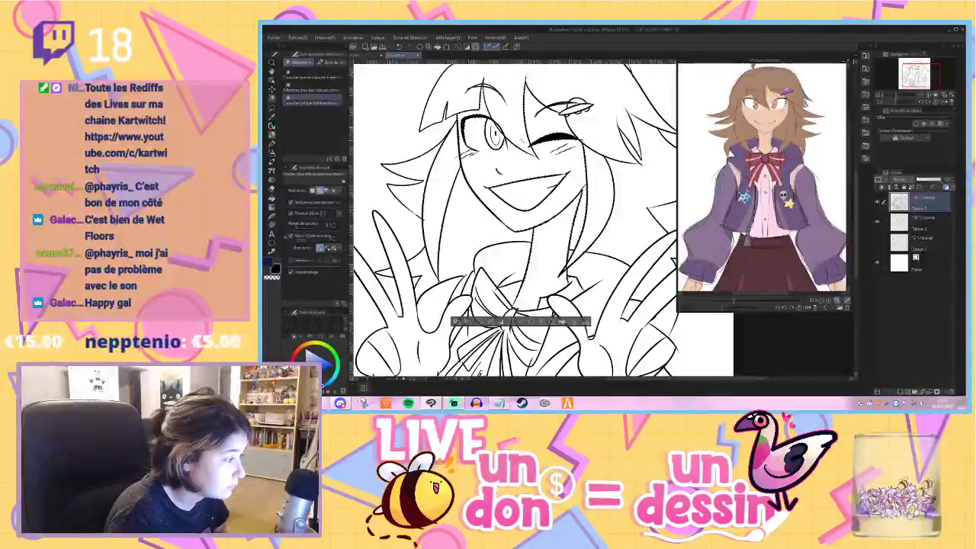
{"action": "scroll", "coordinate": [544, 158], "scroll_direction": "down", "scroll_amount": 4}
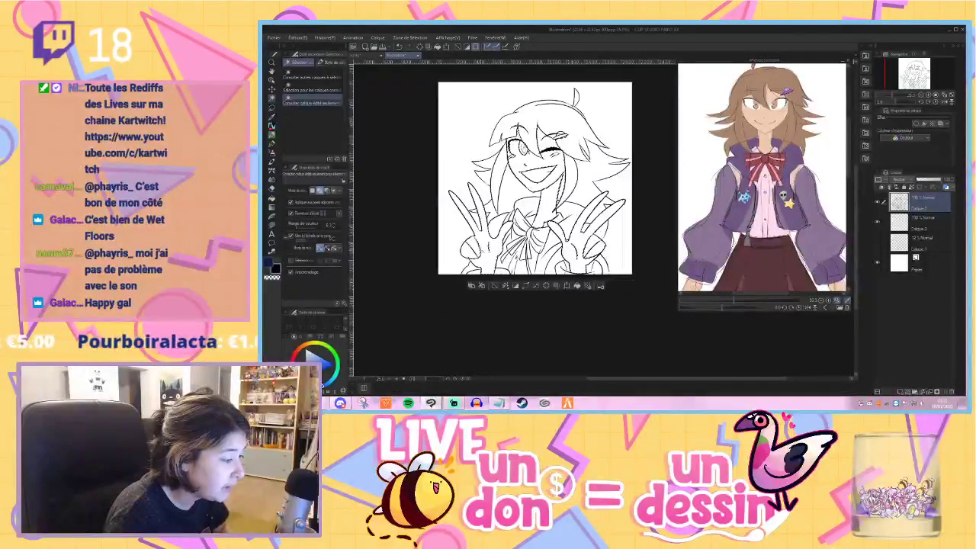
{"action": "left_click", "coordinate": [775, 109]}
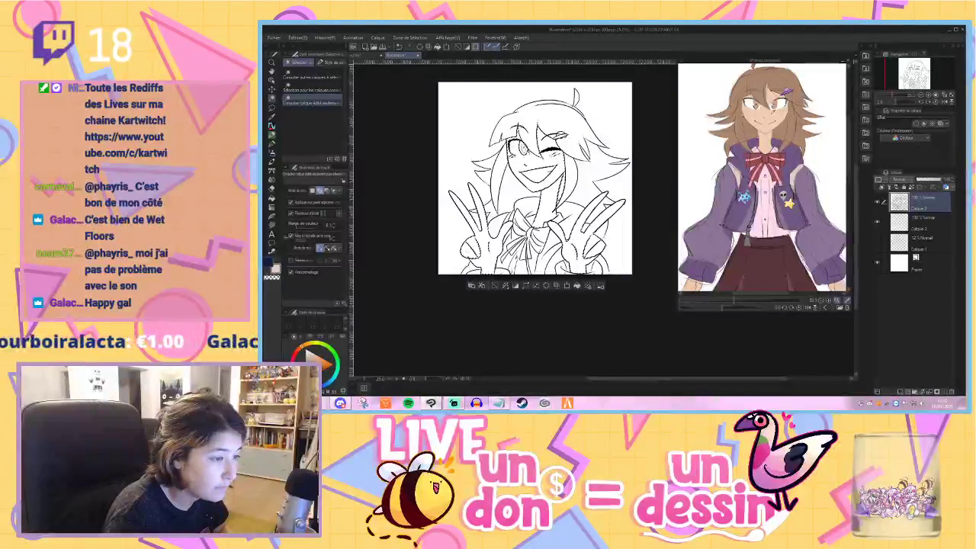
{"action": "left_click", "coordinate": [527, 286]}
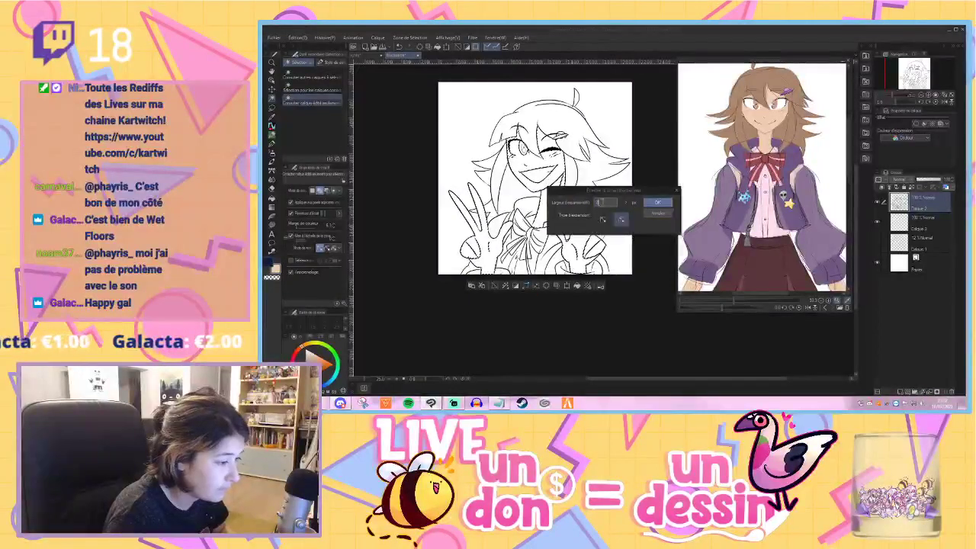
{"action": "key", "text": "Return"}
Fill the selected face, neck and hands with the sampled skin tone on the layer beneath the line art.
{"action": "left_click", "coordinate": [915, 222]}
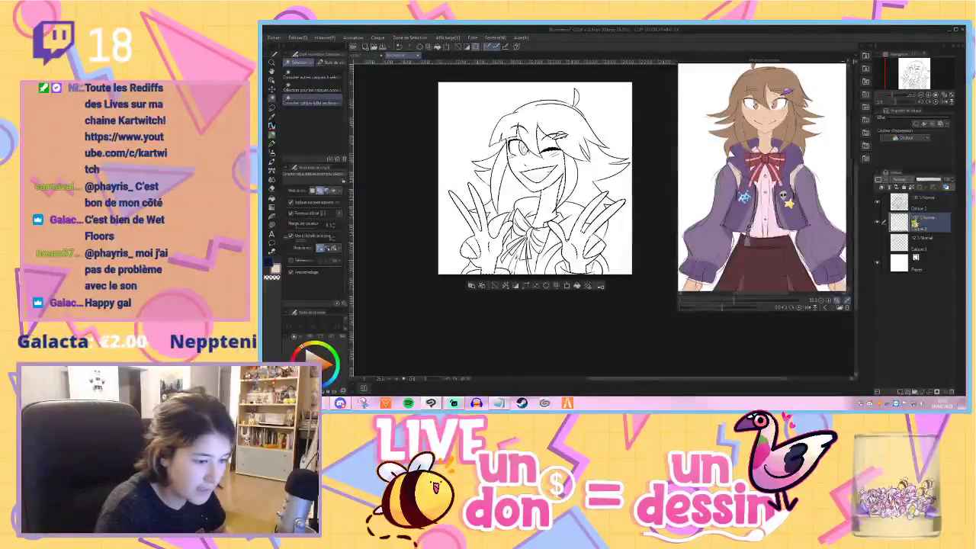
{"action": "left_click", "coordinate": [438, 47]}
{"action": "left_click", "coordinate": [273, 109]}
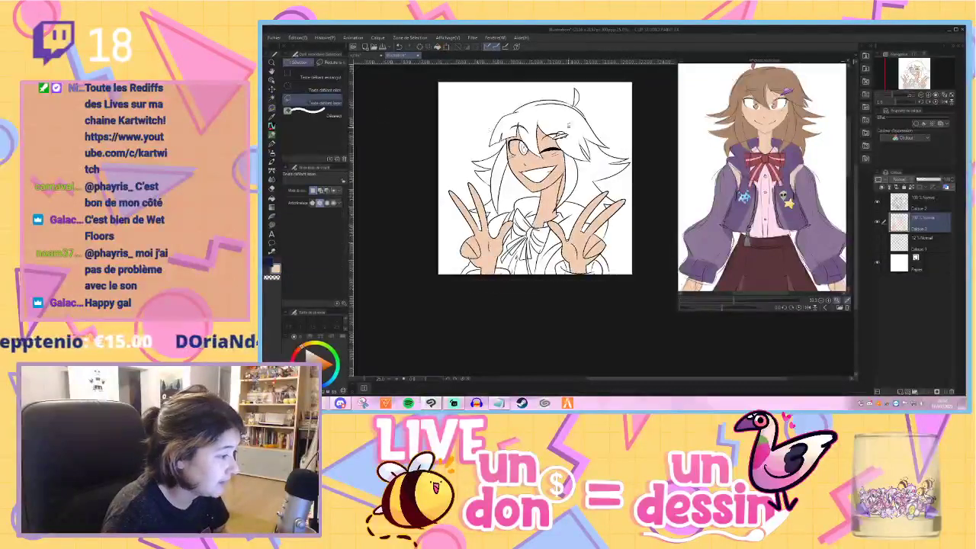
{"action": "scroll", "coordinate": [566, 143], "scroll_direction": "up", "scroll_amount": 5}
{"action": "scroll", "coordinate": [565, 143], "scroll_direction": "down", "scroll_amount": 3}
{"action": "left_click", "coordinate": [270, 136]}
{"action": "scroll", "coordinate": [563, 147], "scroll_direction": "up", "scroll_amount": 2}
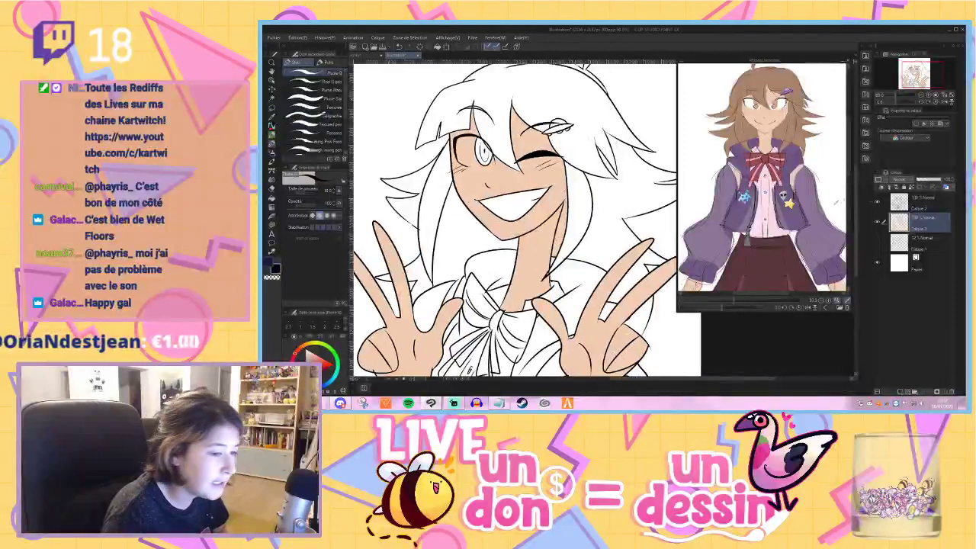
Auto-select all the hair sections on the line art layer and expand the selection slightly.
{"action": "left_click", "coordinate": [924, 202]}
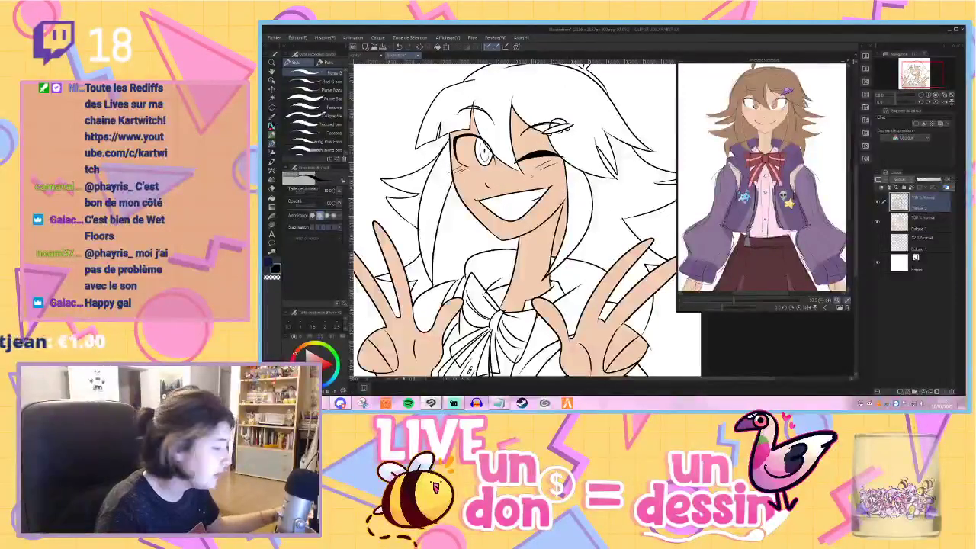
{"action": "scroll", "coordinate": [518, 221], "scroll_direction": "up", "scroll_amount": 1}
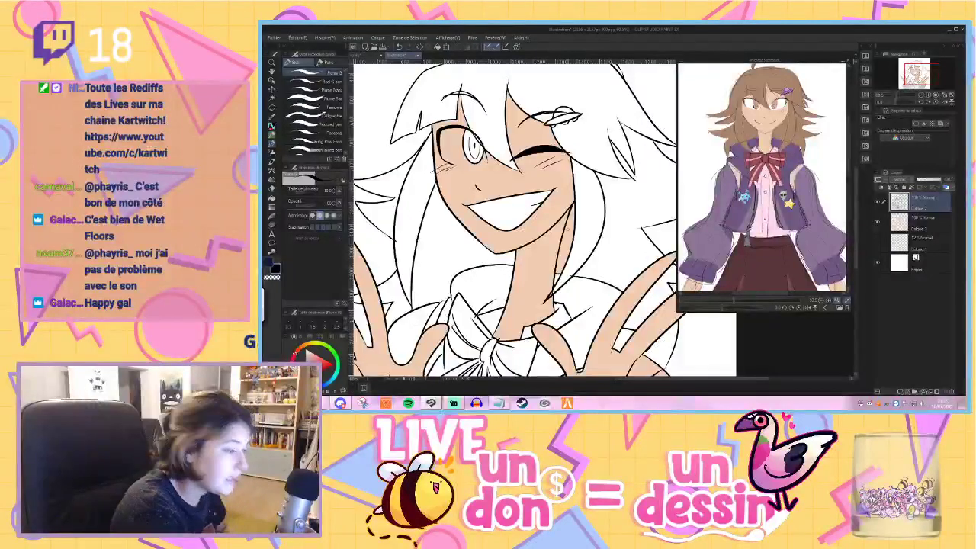
{"action": "left_click", "coordinate": [272, 99]}
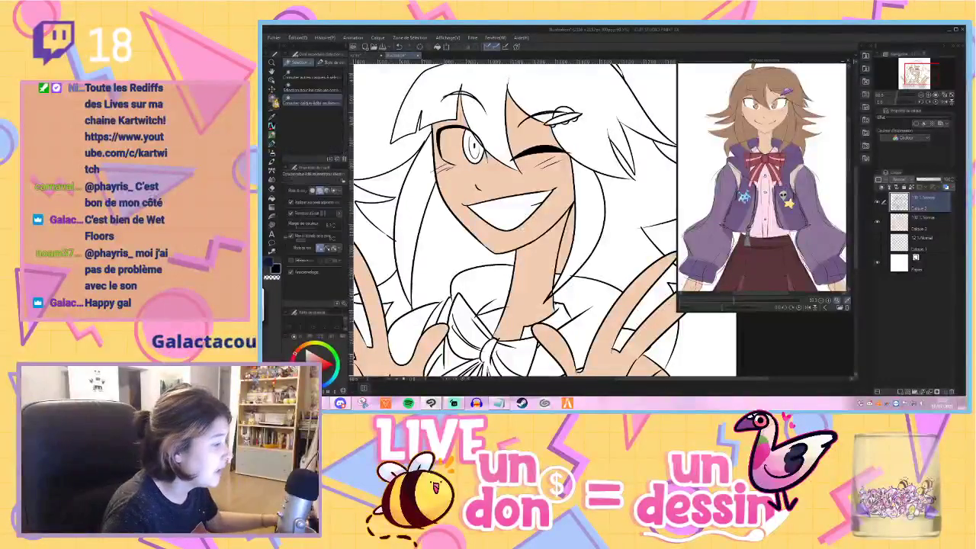
{"action": "left_click", "coordinate": [915, 226]}
{"action": "left_click", "coordinate": [923, 206]}
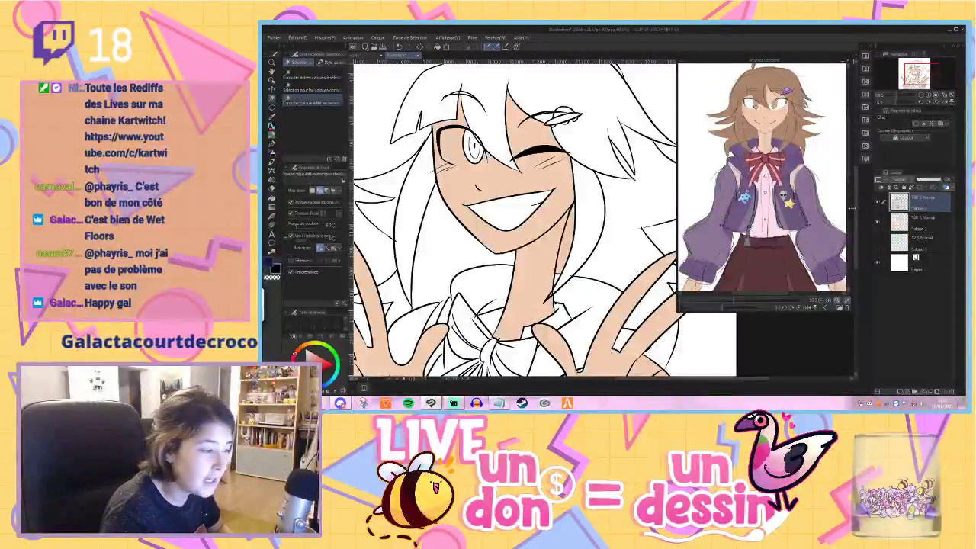
{"action": "scroll", "coordinate": [614, 200], "scroll_direction": "down", "scroll_amount": 4}
{"action": "scroll", "coordinate": [627, 206], "scroll_direction": "up", "scroll_amount": 1}
{"action": "left_click", "coordinate": [591, 224]}
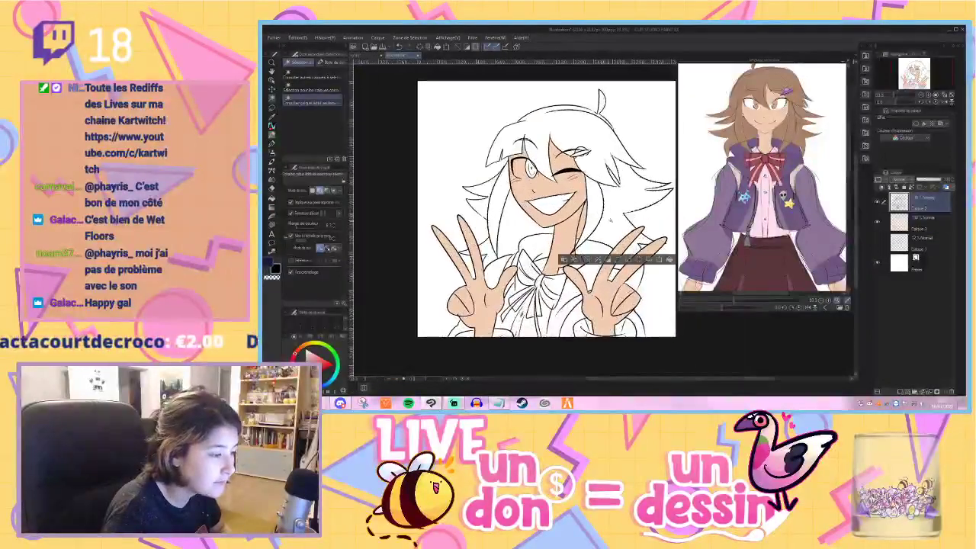
{"action": "left_click", "coordinate": [523, 226]}
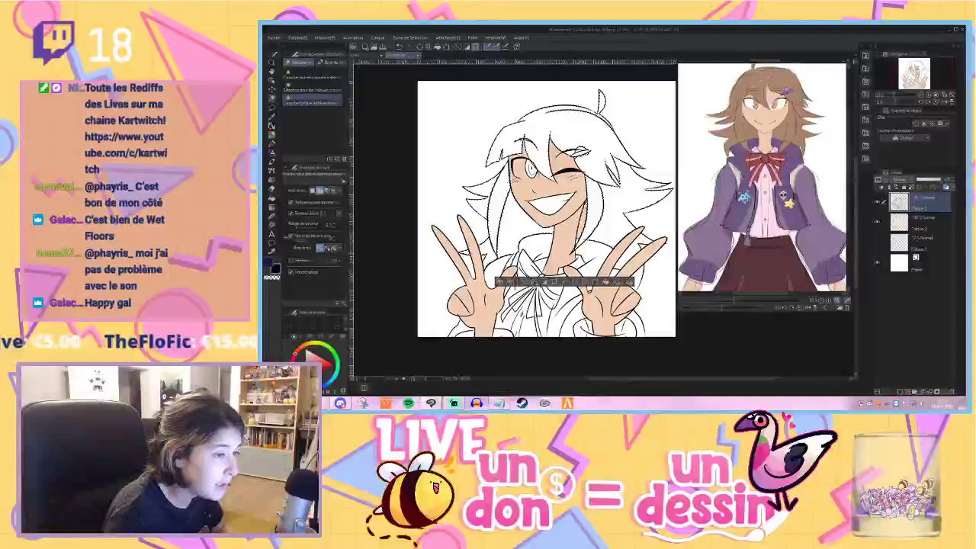
{"action": "left_click", "coordinate": [550, 281]}
{"action": "left_click", "coordinate": [657, 203]}
Fill the selected hair with the reference's brown on the skin colour layer and clear the selection.
{"action": "left_click", "coordinate": [923, 223]}
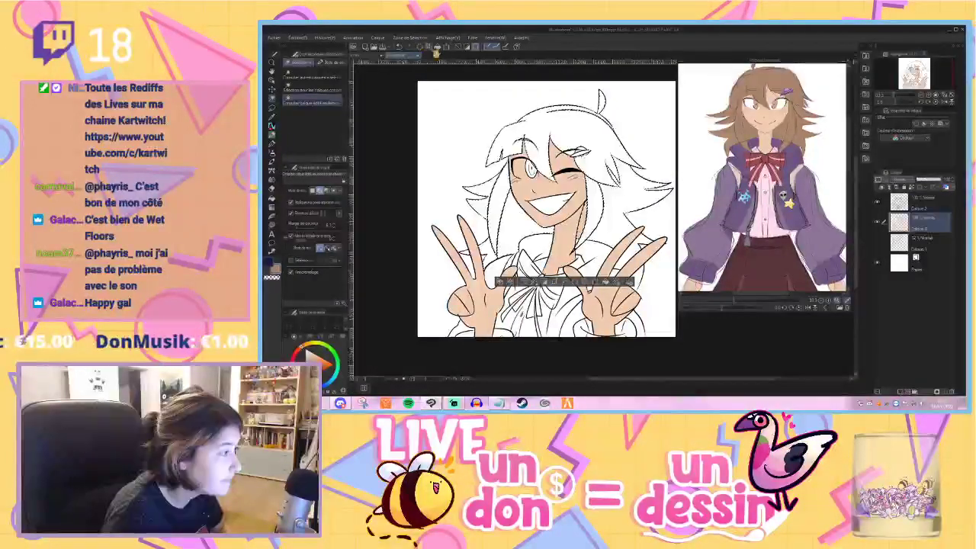
{"action": "left_click", "coordinate": [540, 113]}
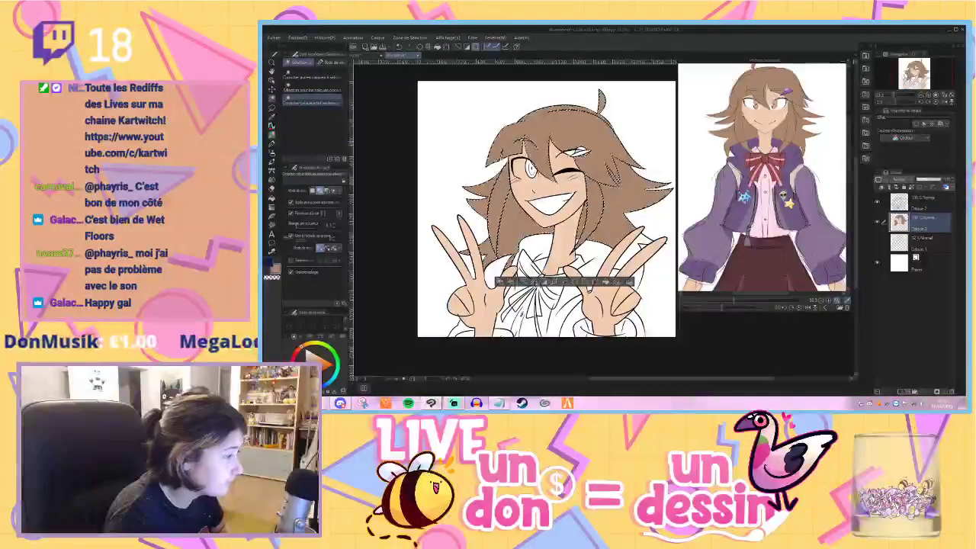
{"action": "left_click", "coordinate": [273, 108]}
{"action": "left_click", "coordinate": [445, 104]}
{"action": "scroll", "coordinate": [603, 127], "scroll_direction": "up", "scroll_amount": 6}
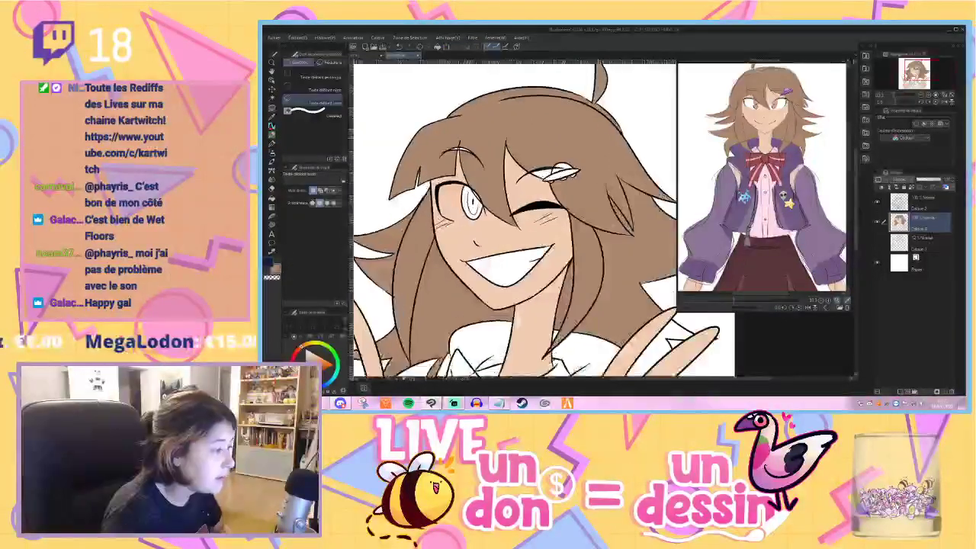
{"action": "scroll", "coordinate": [412, 139], "scroll_direction": "down", "scroll_amount": 3}
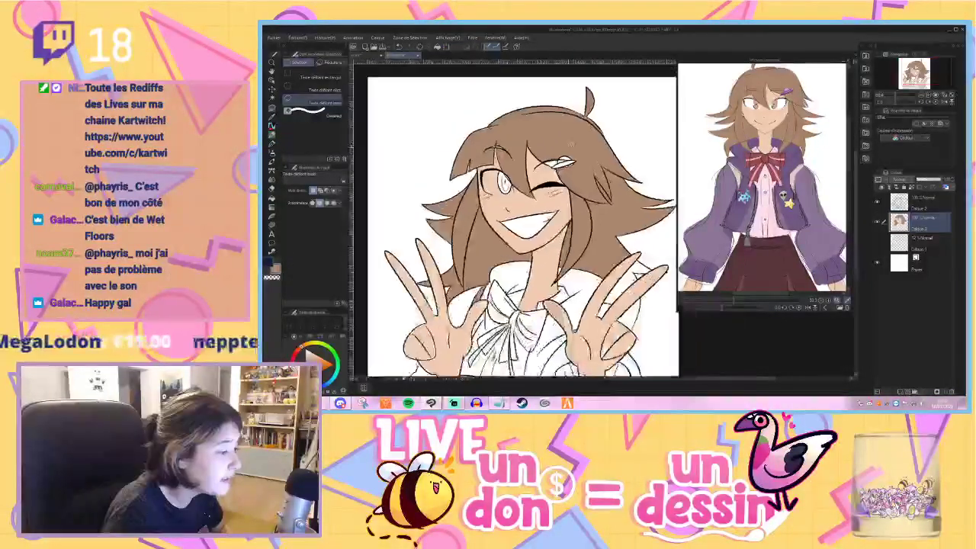
{"action": "scroll", "coordinate": [412, 139], "scroll_direction": "up", "scroll_amount": 5}
{"action": "scroll", "coordinate": [591, 175], "scroll_direction": "down", "scroll_amount": 3}
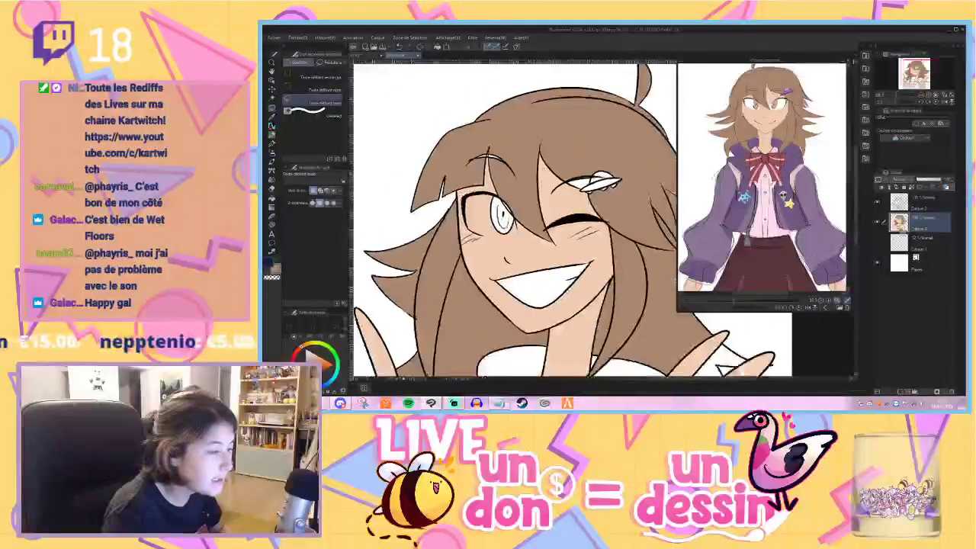
Add a new layer below the flat colours and paint the UFO hair clip in the reference's light and dark purples.
{"action": "left_click", "coordinate": [913, 244]}
{"action": "left_click", "coordinate": [905, 390]}
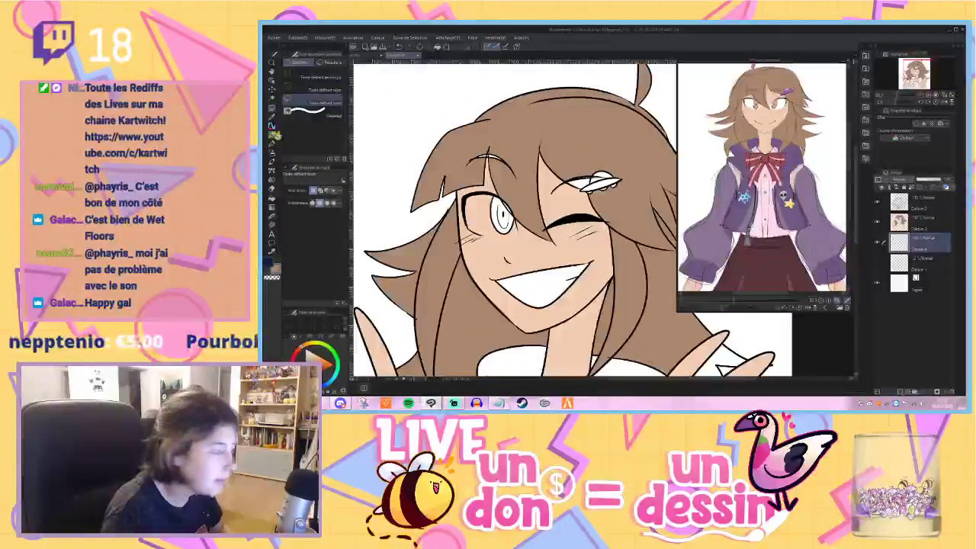
{"action": "left_click", "coordinate": [274, 144]}
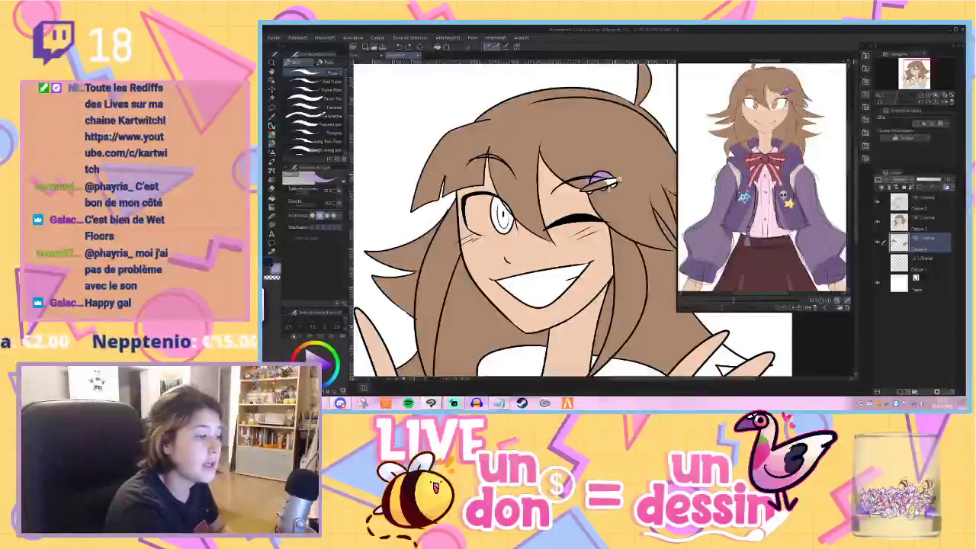
{"action": "scroll", "coordinate": [622, 183], "scroll_direction": "up", "scroll_amount": 2}
{"action": "scroll", "coordinate": [626, 123], "scroll_direction": "up", "scroll_amount": 2}
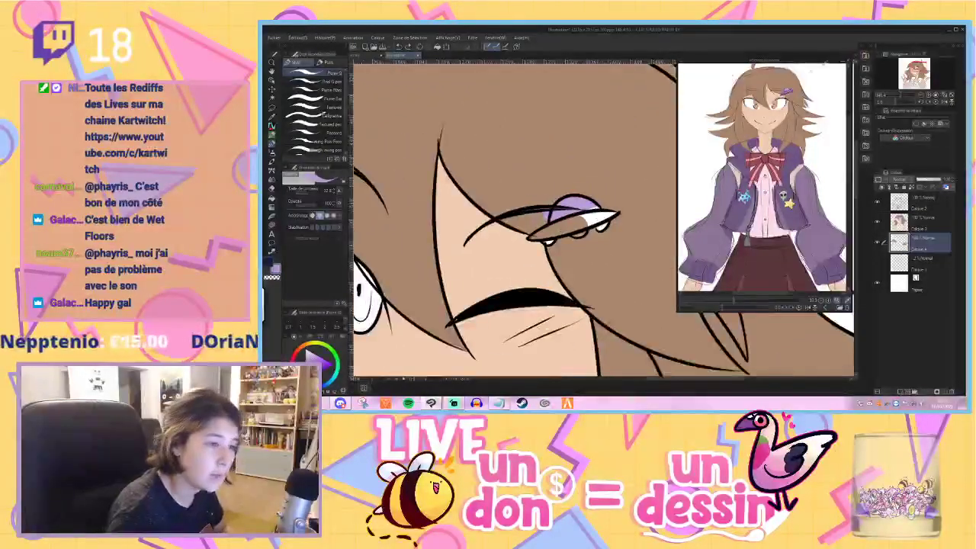
{"action": "scroll", "coordinate": [798, 81], "scroll_direction": "up", "scroll_amount": 4}
{"action": "left_click", "coordinate": [716, 146]}
{"action": "left_click_drag", "start_coordinate": [536, 237], "coordinate": [615, 214]}
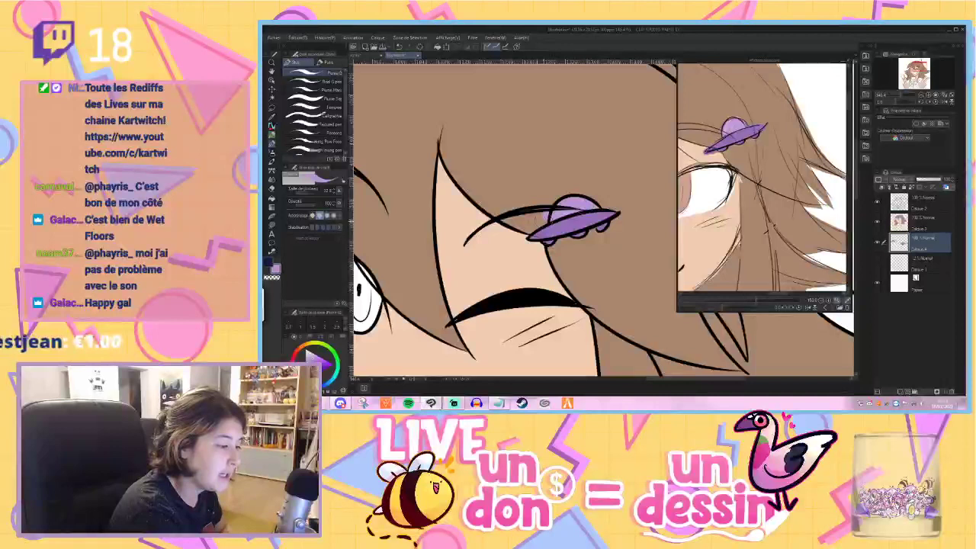
{"action": "scroll", "coordinate": [565, 178], "scroll_direction": "down", "scroll_amount": 10}
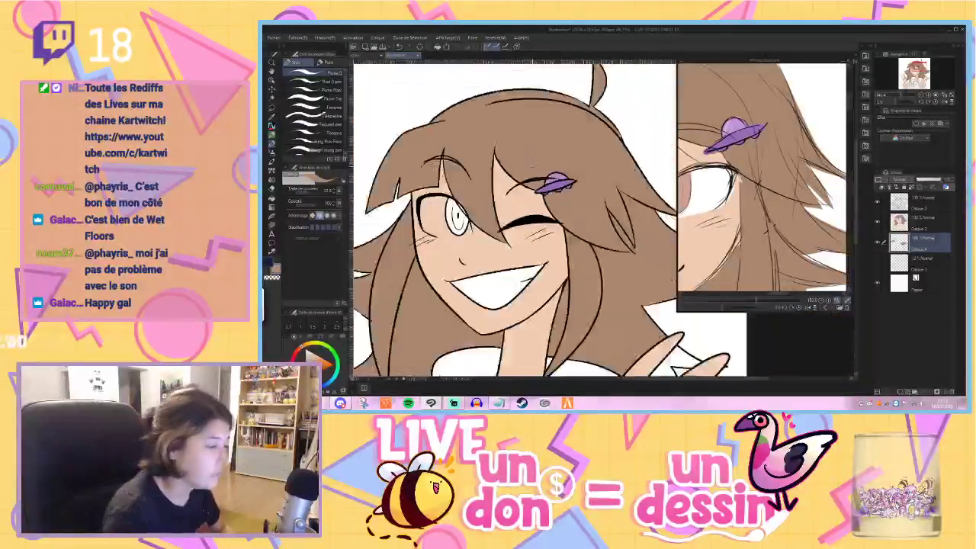
Transfer the skin and hair colours down onto the hair clip's layer and make that layer active.
{"action": "scroll", "coordinate": [534, 190], "scroll_direction": "up", "scroll_amount": 10}
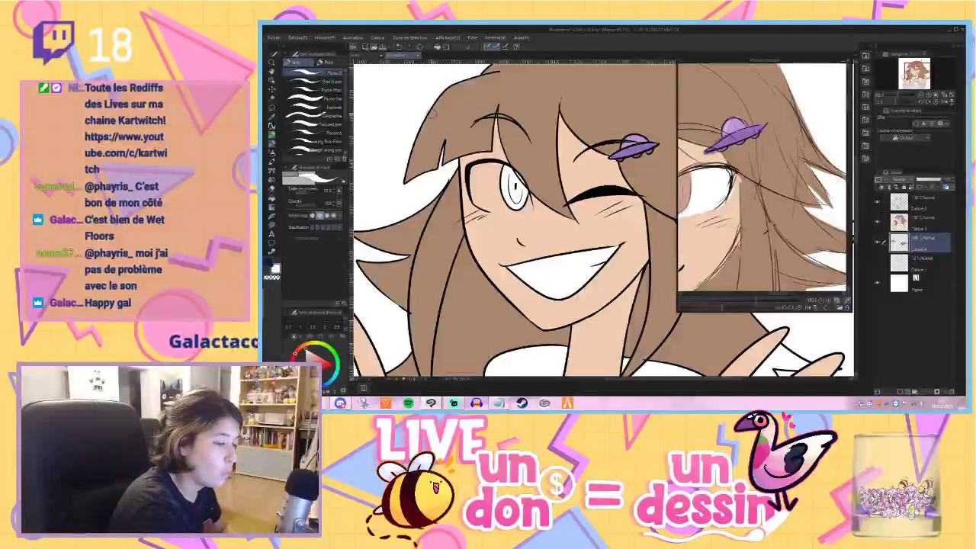
{"action": "left_click", "coordinate": [915, 222]}
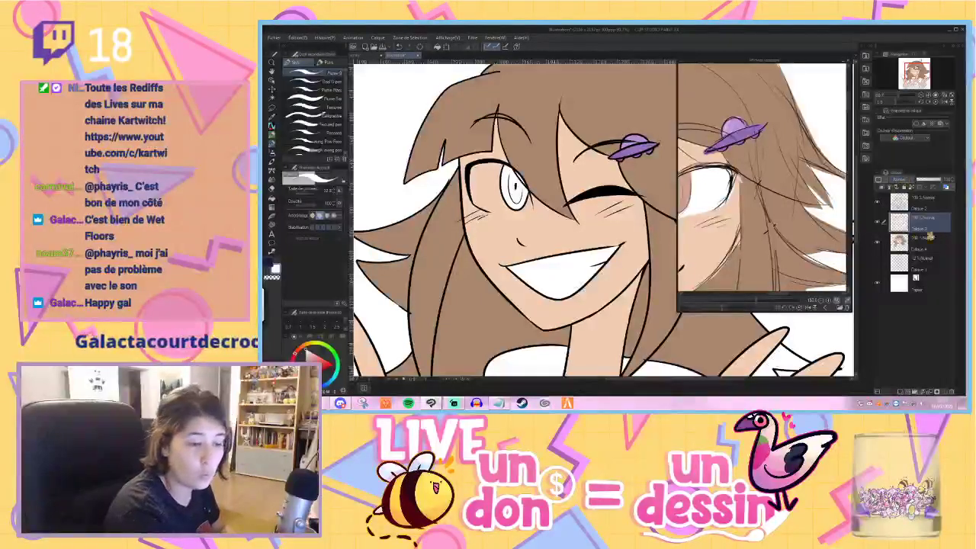
{"action": "left_click_drag", "start_coordinate": [932, 229], "coordinate": [921, 239]}
Paint the open eye's white and colour its iris with the reddish pink sampled from the reference eye.
{"action": "mouse_move", "coordinate": [470, 174]}
{"action": "left_mouse_down"}
{"action": "mouse_move", "coordinate": [476, 204]}
{"action": "mouse_move", "coordinate": [511, 213]}
{"action": "left_mouse_up"}
{"action": "key", "text": "ctrl+z"}
{"action": "mouse_move", "coordinate": [502, 166]}
{"action": "left_mouse_down"}
{"action": "mouse_move", "coordinate": [474, 192]}
{"action": "mouse_move", "coordinate": [496, 169]}
{"action": "mouse_move", "coordinate": [490, 199]}
{"action": "mouse_move", "coordinate": [501, 192]}
{"action": "left_mouse_up"}
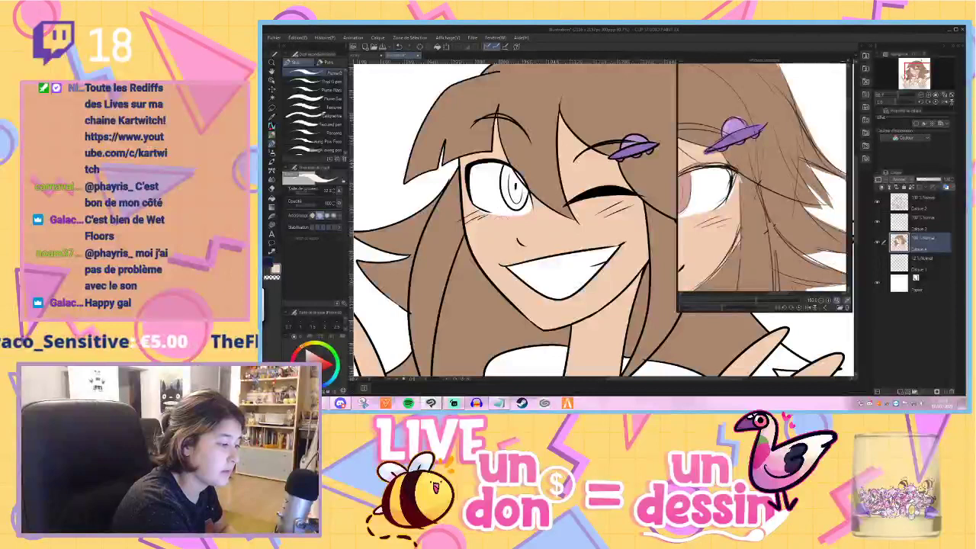
{"action": "left_click", "coordinate": [685, 192]}
{"action": "mouse_move", "coordinate": [506, 174]}
{"action": "left_mouse_down"}
{"action": "mouse_move", "coordinate": [507, 197]}
{"action": "mouse_move", "coordinate": [520, 176]}
{"action": "left_mouse_up"}
{"action": "left_click", "coordinate": [536, 164], "text": "alt"}
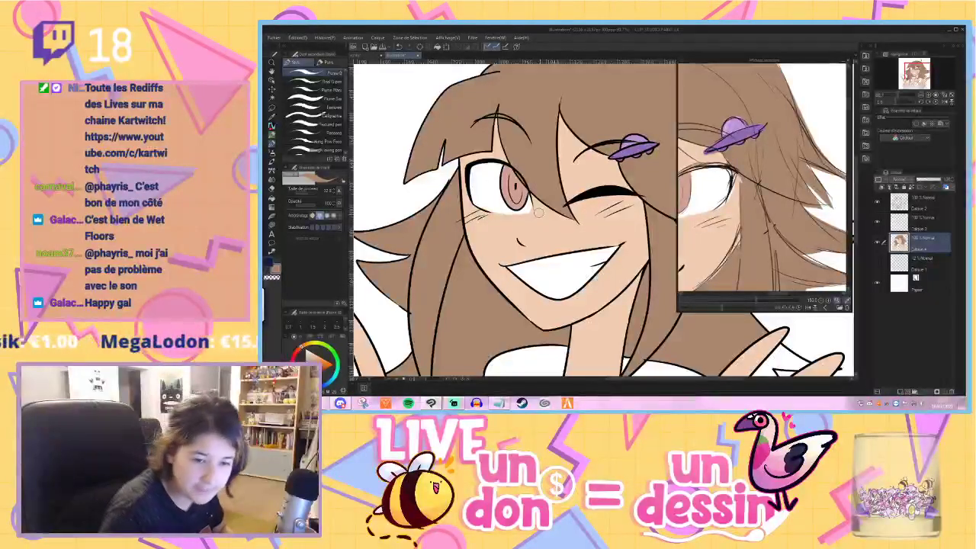
Sample the jacket's purple from the reference and try to select the jacket area on the line art layer.
{"action": "scroll", "coordinate": [538, 212], "scroll_direction": "down", "scroll_amount": 6}
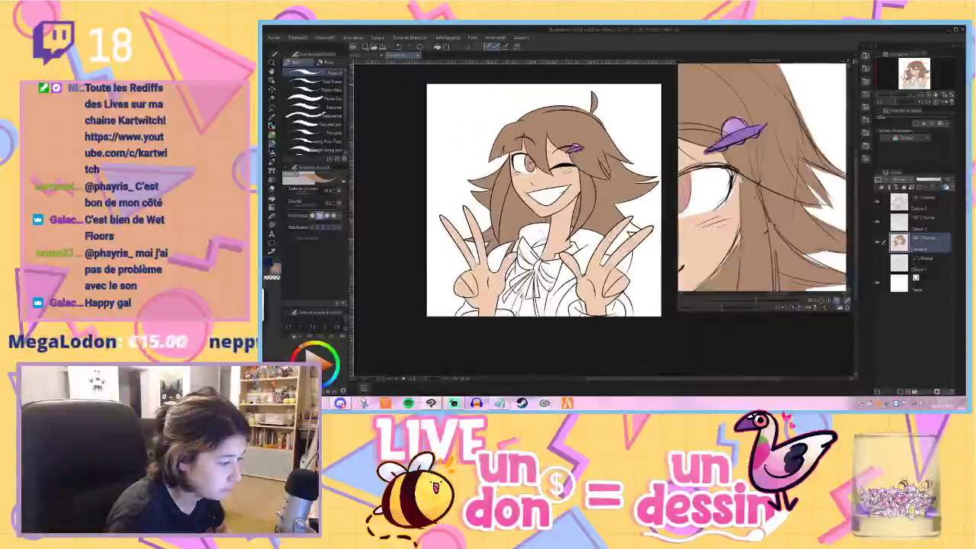
{"action": "scroll", "coordinate": [549, 247], "scroll_direction": "up", "scroll_amount": 1}
{"action": "left_click", "coordinate": [271, 92]}
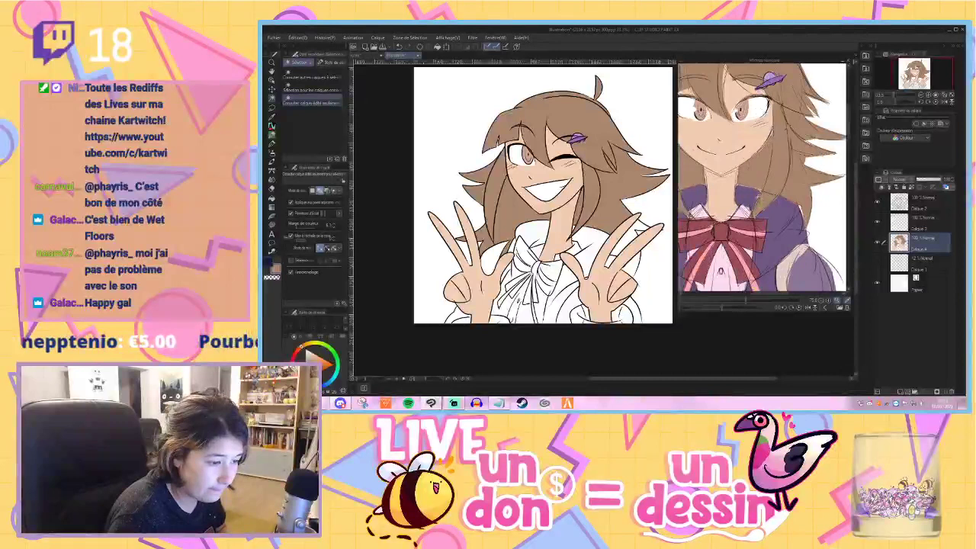
{"action": "scroll", "coordinate": [793, 206], "scroll_direction": "up", "scroll_amount": 1}
{"action": "left_click", "coordinate": [801, 210]}
{"action": "left_click", "coordinate": [920, 203]}
{"action": "scroll", "coordinate": [544, 219], "scroll_direction": "down", "scroll_amount": 1}
{"action": "scroll", "coordinate": [717, 206], "scroll_direction": "down", "scroll_amount": 2}
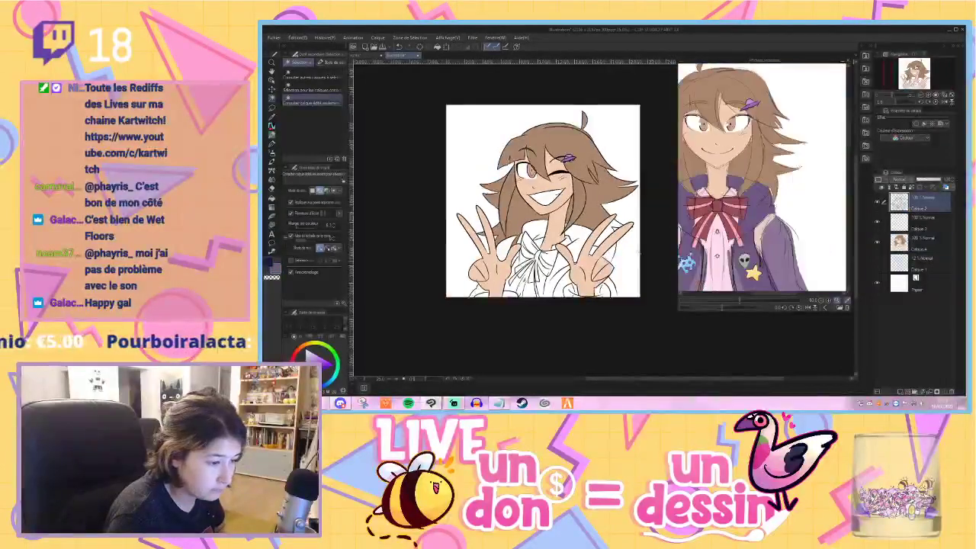
{"action": "scroll", "coordinate": [589, 264], "scroll_direction": "up", "scroll_amount": 1}
{"action": "left_click", "coordinate": [548, 265]}
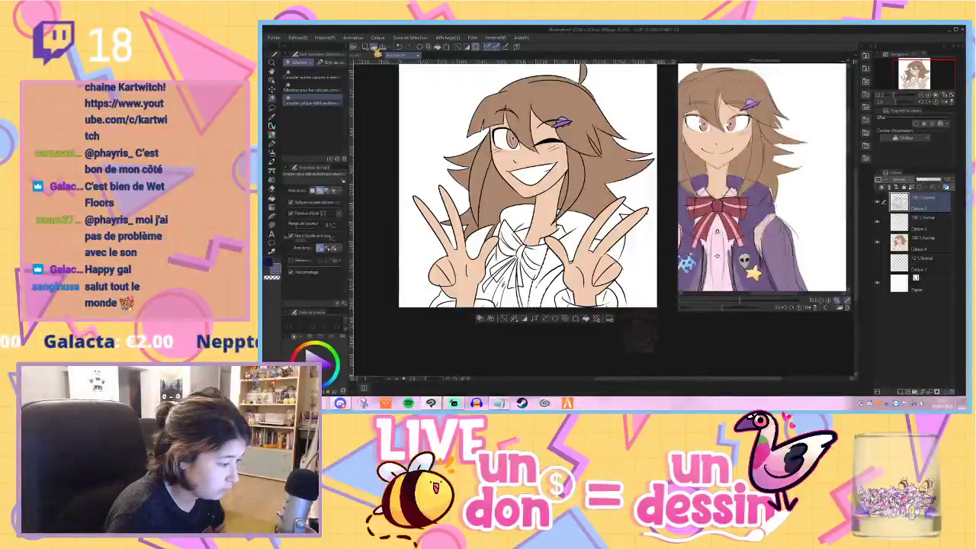
{"action": "left_click", "coordinate": [402, 48]}
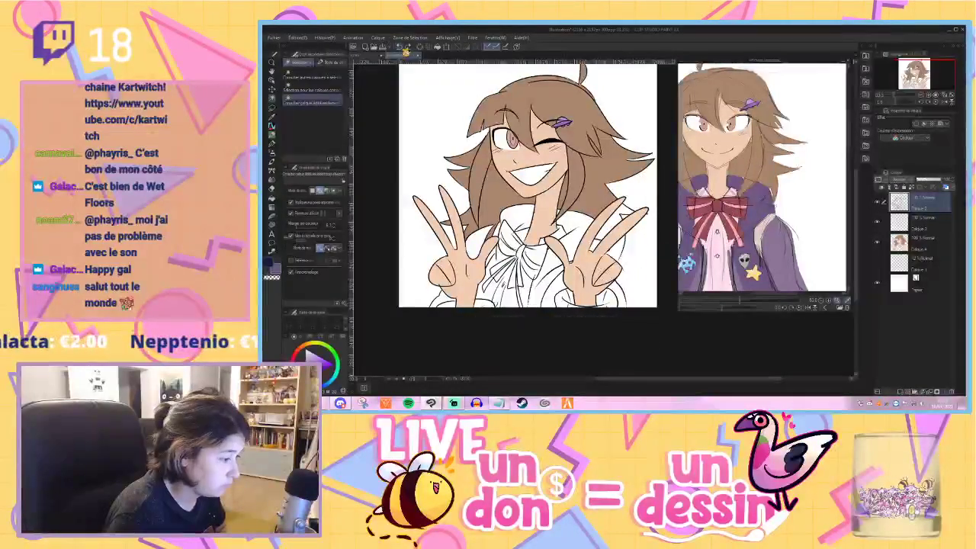
Set the pen to black at size 10 for the line art around the jacket and test the sleeve area's selection.
{"action": "left_click", "coordinate": [272, 134]}
{"action": "left_click", "coordinate": [305, 379]}
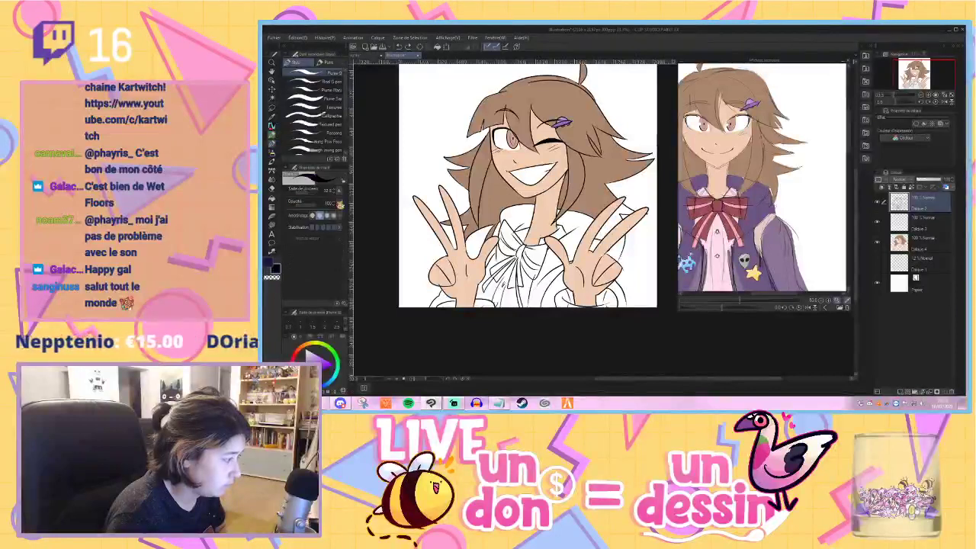
{"action": "left_click", "coordinate": [329, 191]}
{"action": "type", "text": "10"}
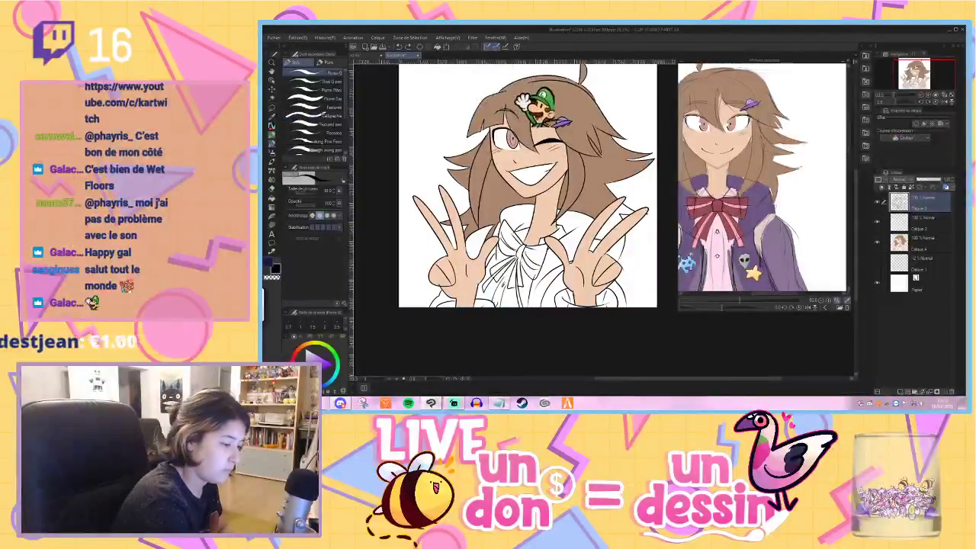
{"action": "key", "text": "g"}
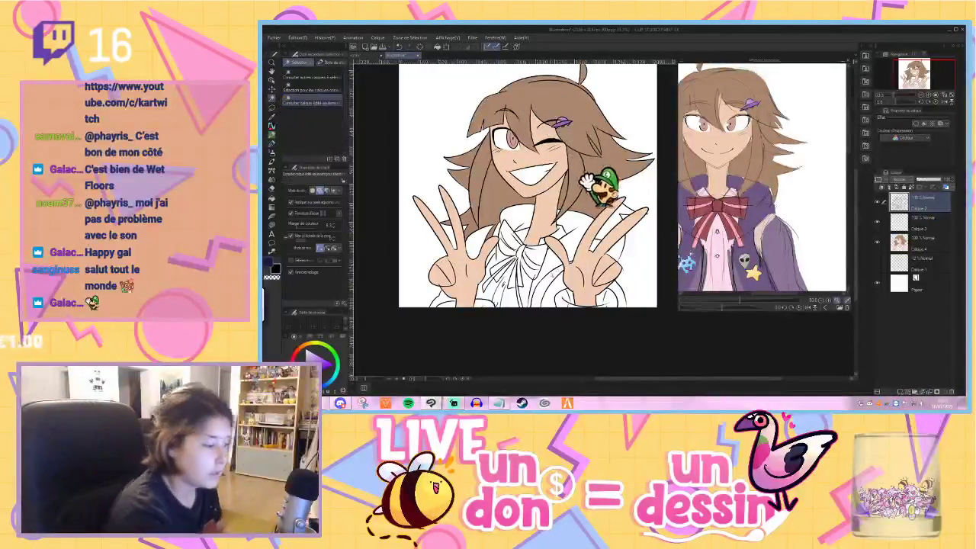
{"action": "left_click", "coordinate": [554, 273]}
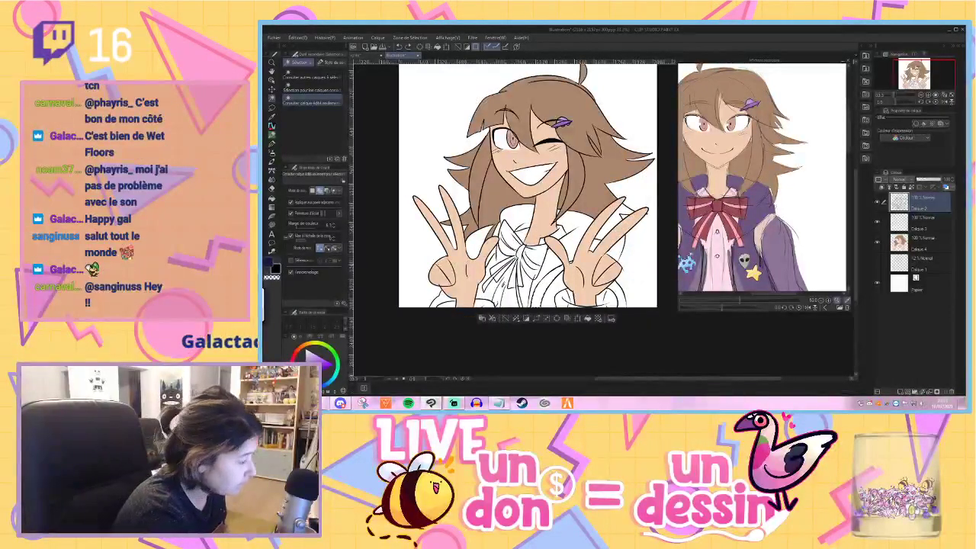
{"action": "left_click", "coordinate": [273, 108]}
{"action": "left_click", "coordinate": [383, 135]}
{"action": "left_click", "coordinate": [274, 134]}
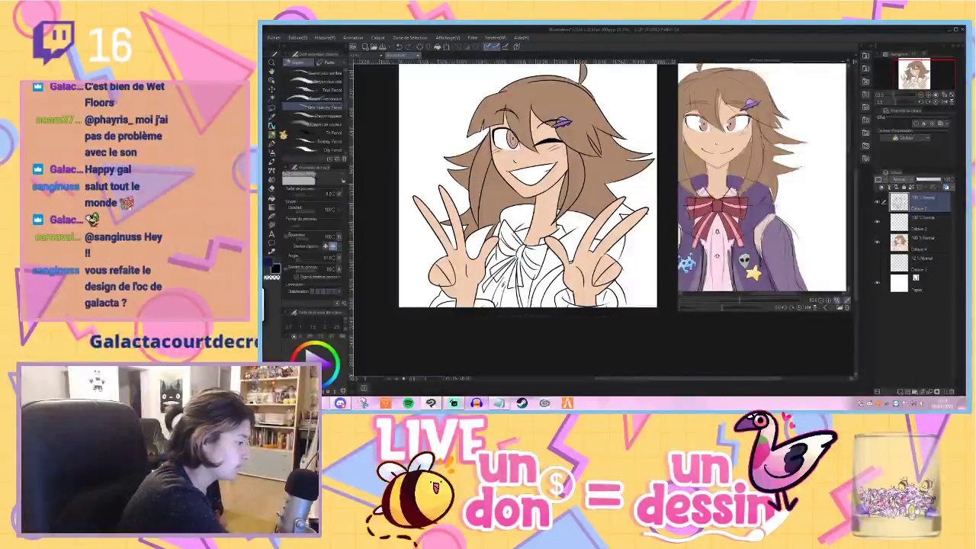
{"action": "key", "text": "p"}
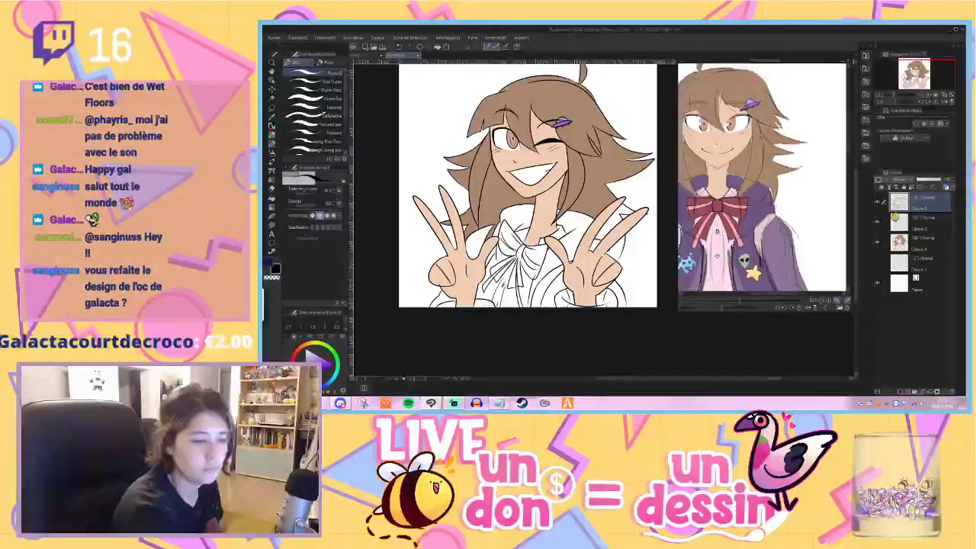
Select the sleeve stripe from the line art, fill it with the reference's pale beige on the skin and hair layer, and deselect.
{"action": "left_click", "coordinate": [272, 99]}
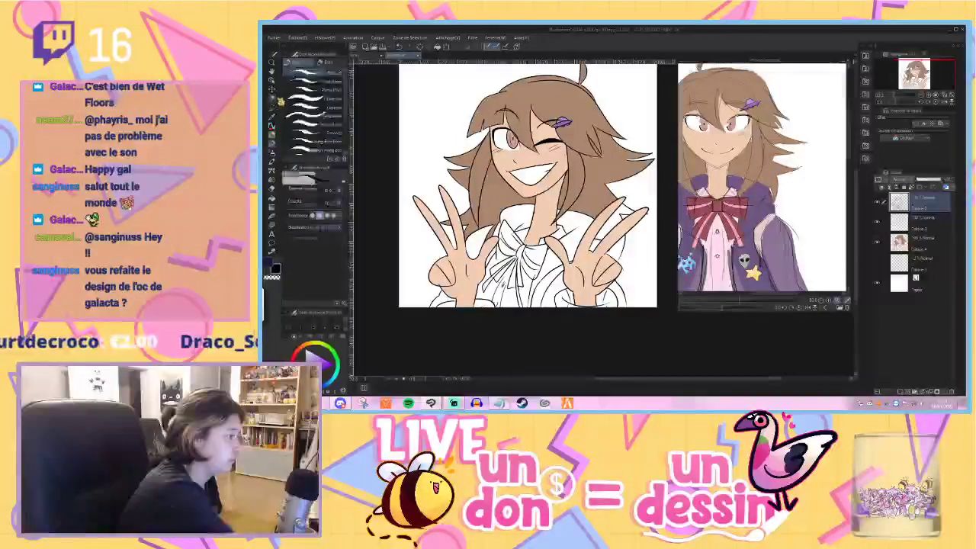
{"action": "left_click", "coordinate": [542, 288]}
{"action": "left_click", "coordinate": [543, 289]}
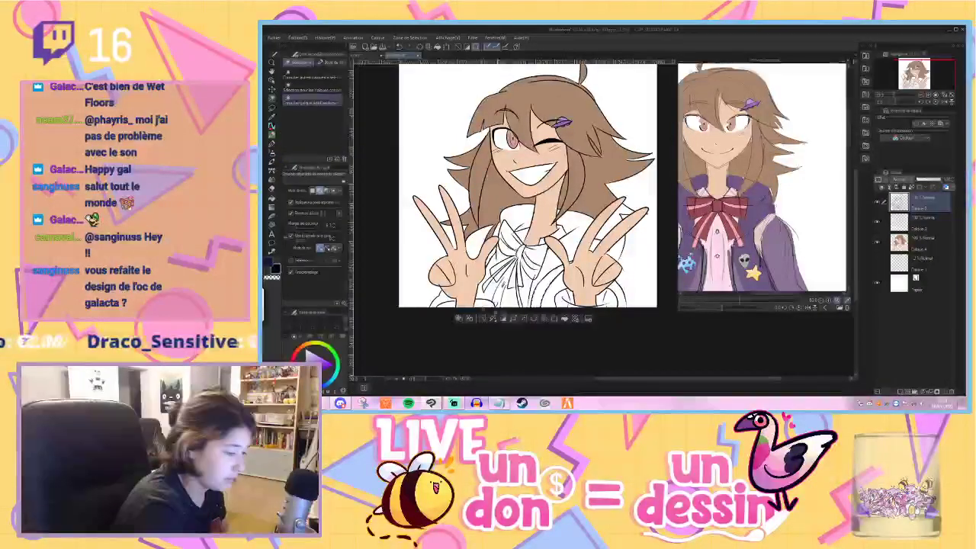
{"action": "left_click", "coordinate": [502, 320]}
{"action": "left_click", "coordinate": [650, 204]}
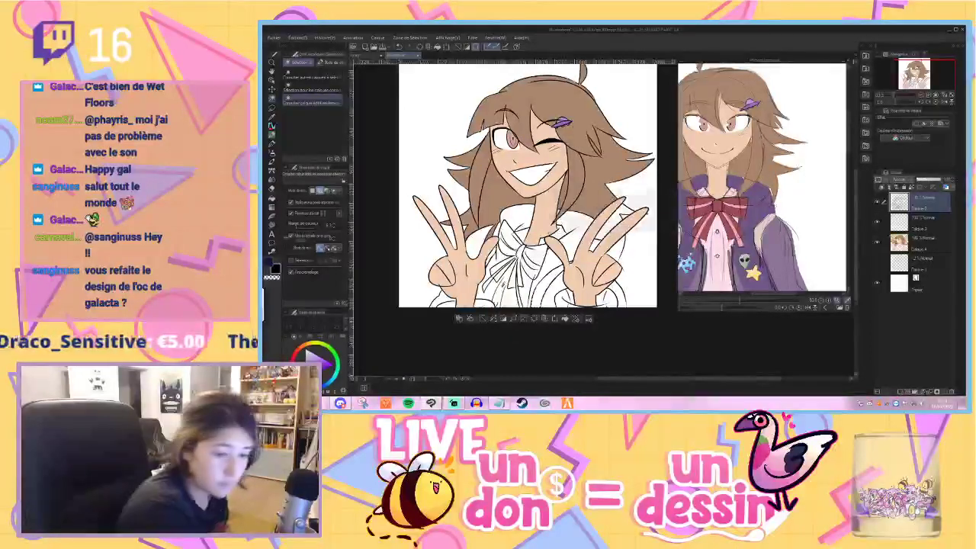
{"action": "left_click", "coordinate": [917, 239]}
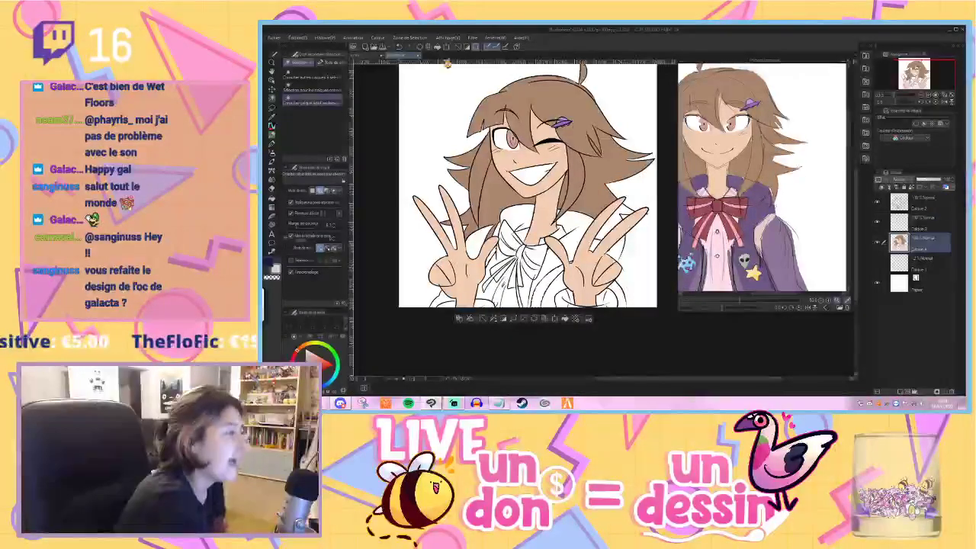
{"action": "left_click", "coordinate": [272, 108]}
{"action": "left_click", "coordinate": [383, 120]}
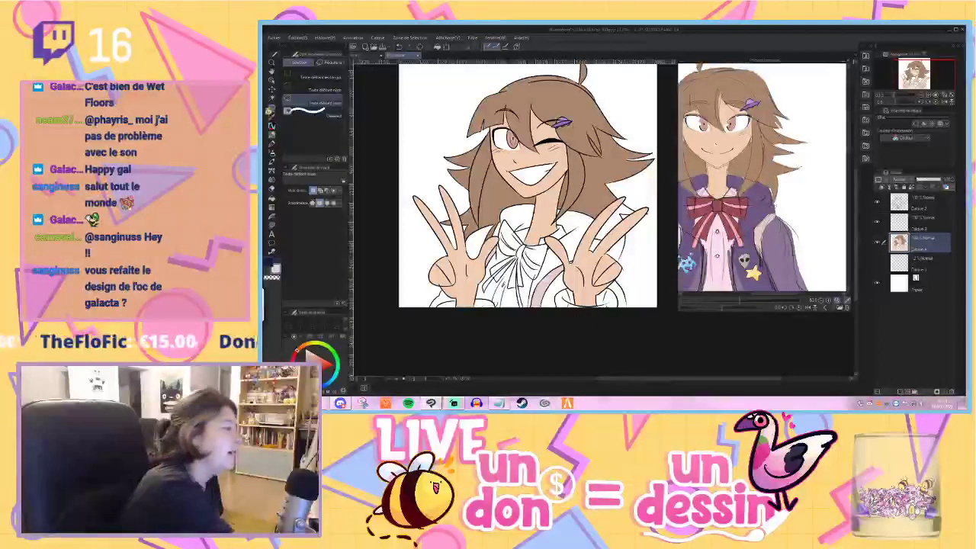
Select the jacket's sleeves and cuffs from the line art, fill them with the reference's purple on the layer below it, and deselect.
{"action": "left_click", "coordinate": [272, 98]}
{"action": "left_click", "coordinate": [914, 201]}
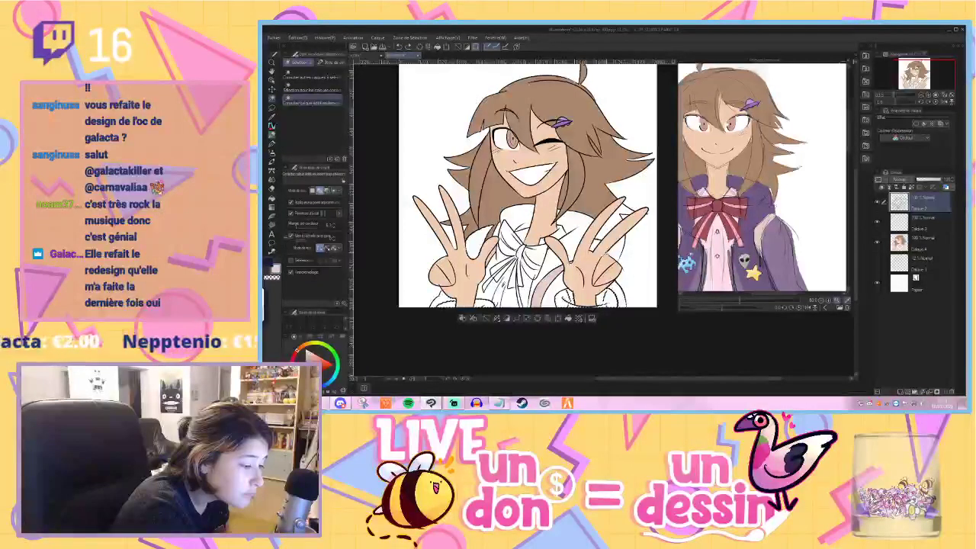
{"action": "left_click", "coordinate": [783, 234]}
{"action": "left_click", "coordinate": [922, 222]}
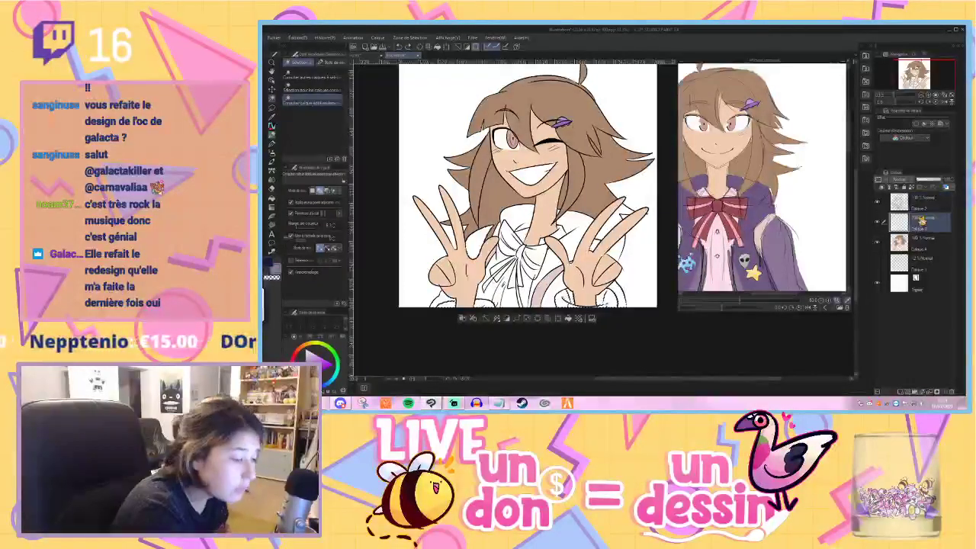
{"action": "left_click", "coordinate": [438, 47]}
{"action": "key", "text": "p"}
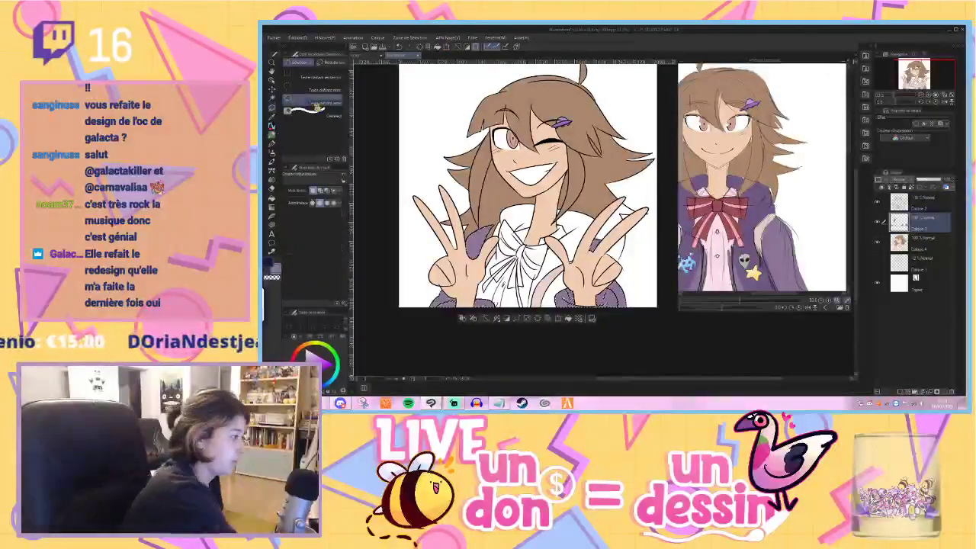
{"action": "key", "text": "ctrl+d"}
Select the hood and remaining front parts of the jacket from the line art, fill them with the same purple, and deselect.
{"action": "left_click", "coordinate": [272, 99]}
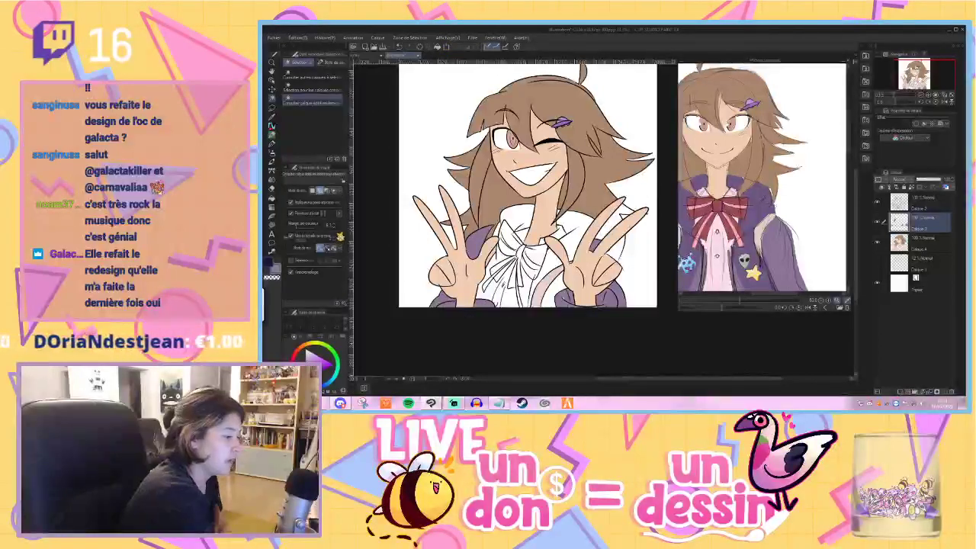
{"action": "left_click", "coordinate": [906, 202]}
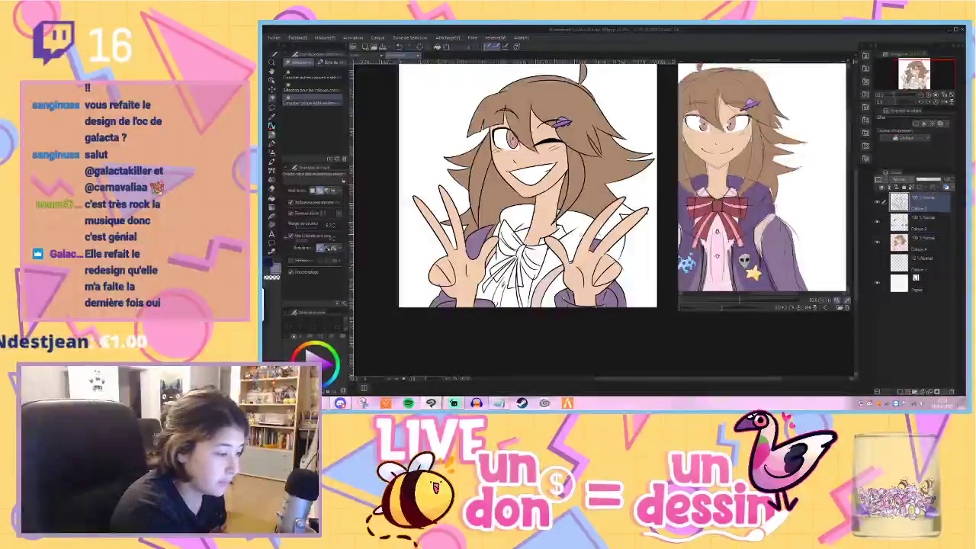
{"action": "left_click", "coordinate": [566, 237]}
{"action": "left_click", "coordinate": [538, 284]}
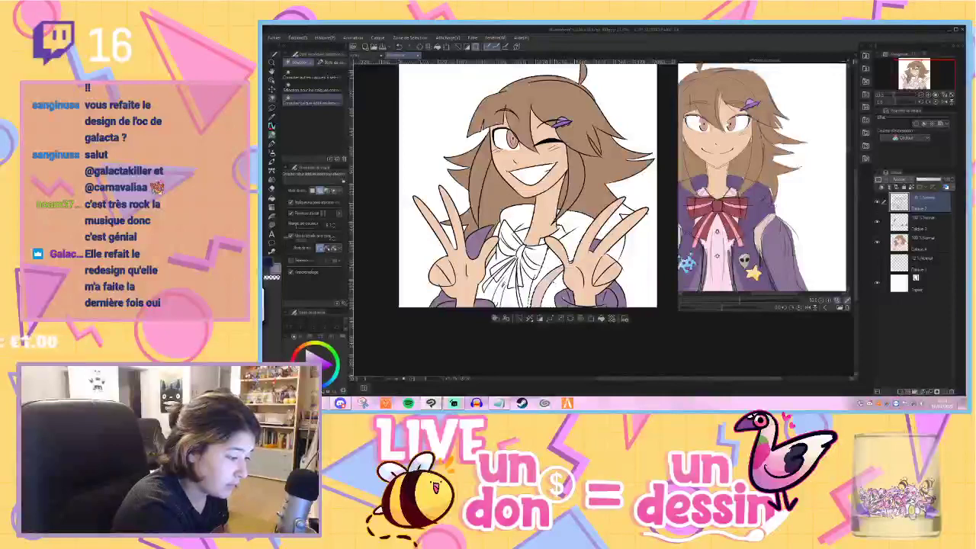
{"action": "left_click", "coordinate": [490, 289]}
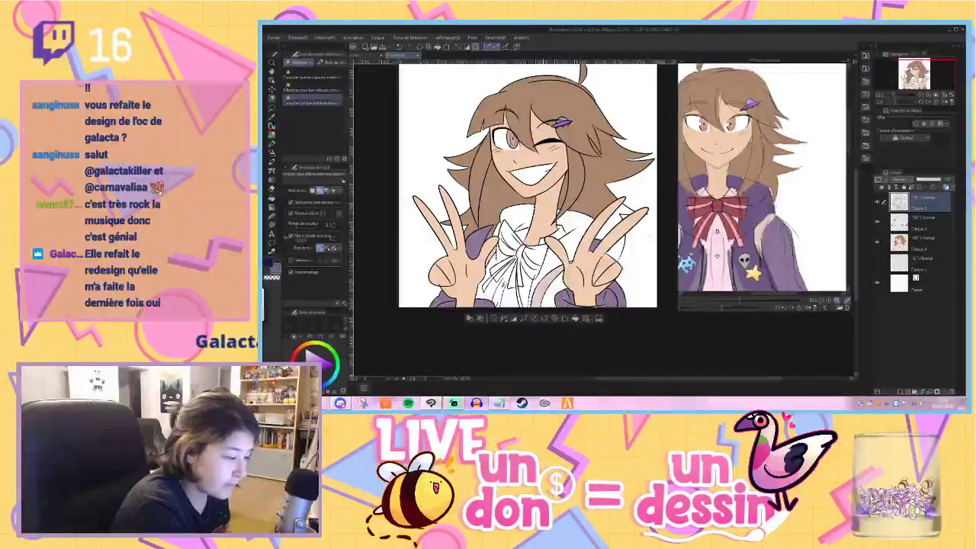
{"action": "left_click", "coordinate": [921, 223]}
{"action": "left_click", "coordinate": [438, 47]}
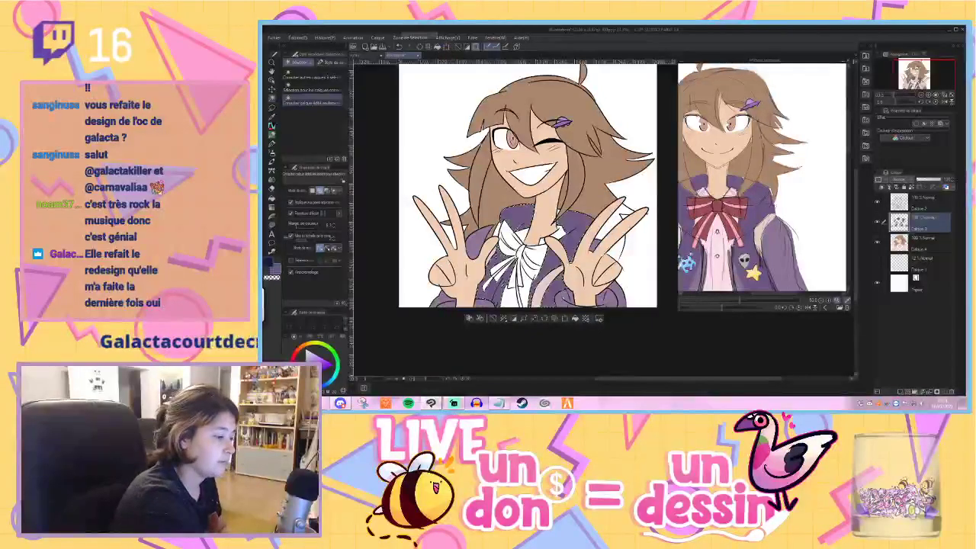
{"action": "left_click", "coordinate": [272, 108]}
{"action": "key", "text": "ctrl+d"}
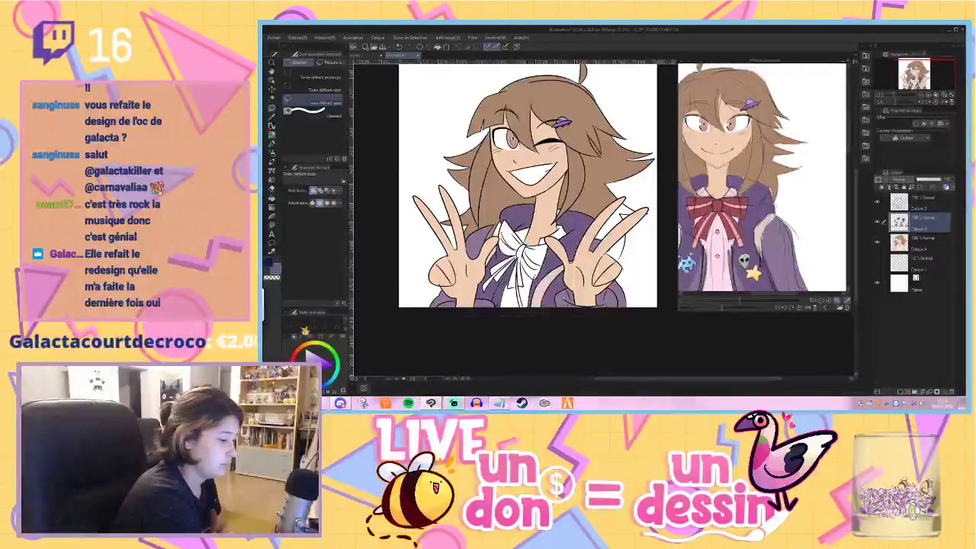
Try a lasso fill of the shirt and bow area in the reference's pale pink on the skin and hair layer.
{"action": "left_click", "coordinate": [272, 226]}
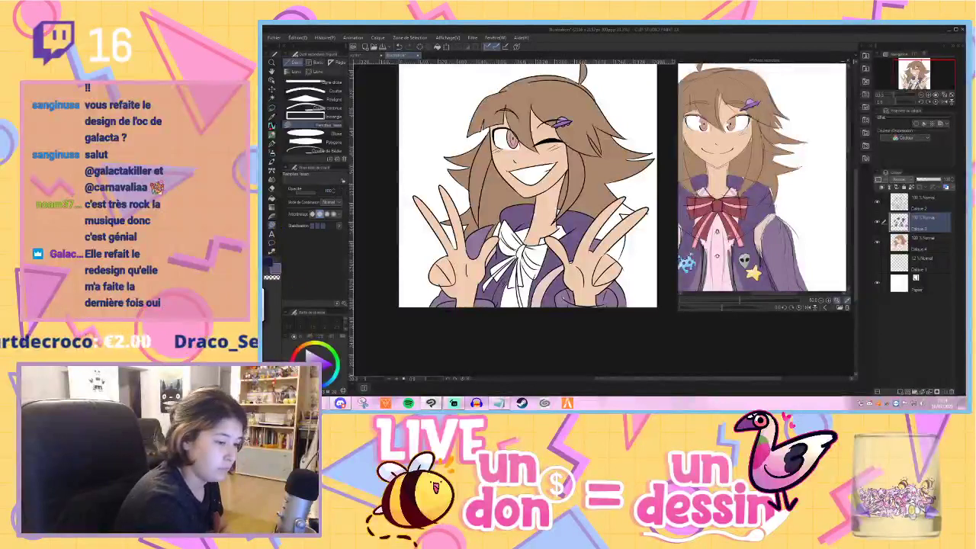
{"action": "left_click", "coordinate": [936, 245]}
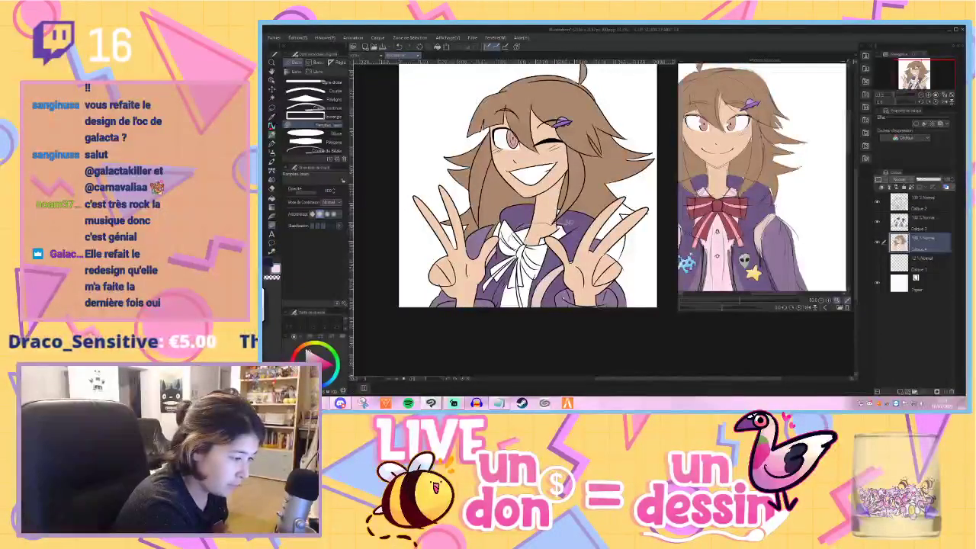
{"action": "left_click_drag", "start_coordinate": [536, 307], "coordinate": [548, 238]}
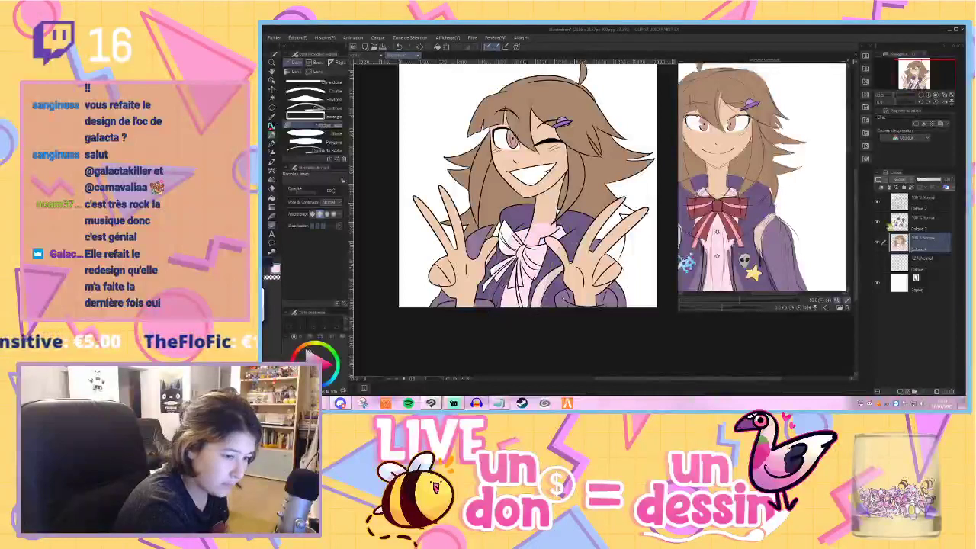
{"action": "left_click", "coordinate": [914, 222]}
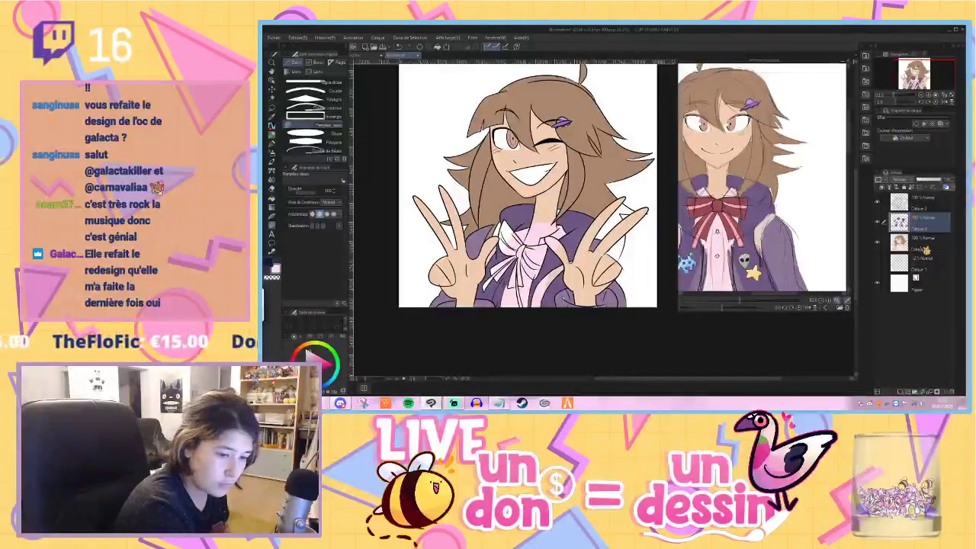
{"action": "key", "text": "ctrl+z"}
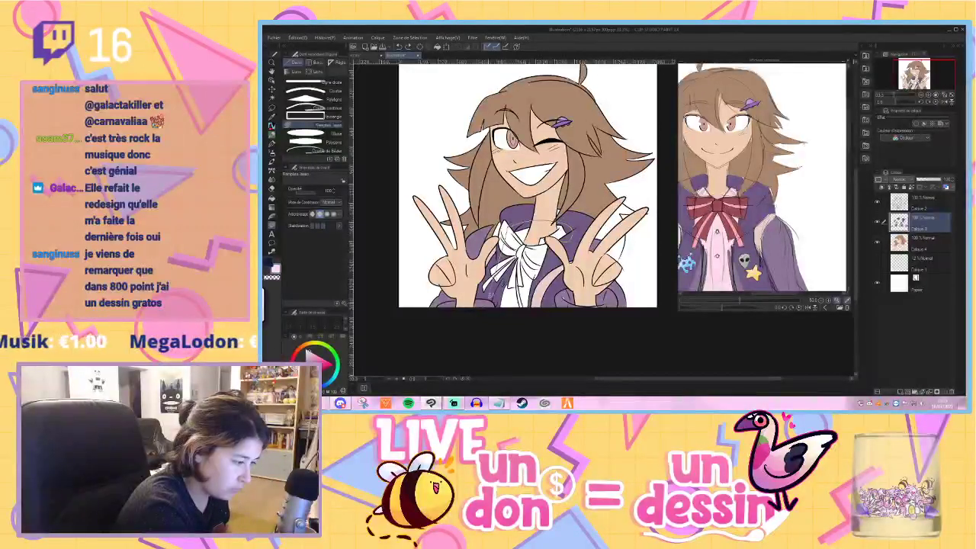
Try the pale pink lasso fill of the shirt and bow on the jacket's colour layer and undo it.
{"action": "left_click", "coordinate": [552, 256]}
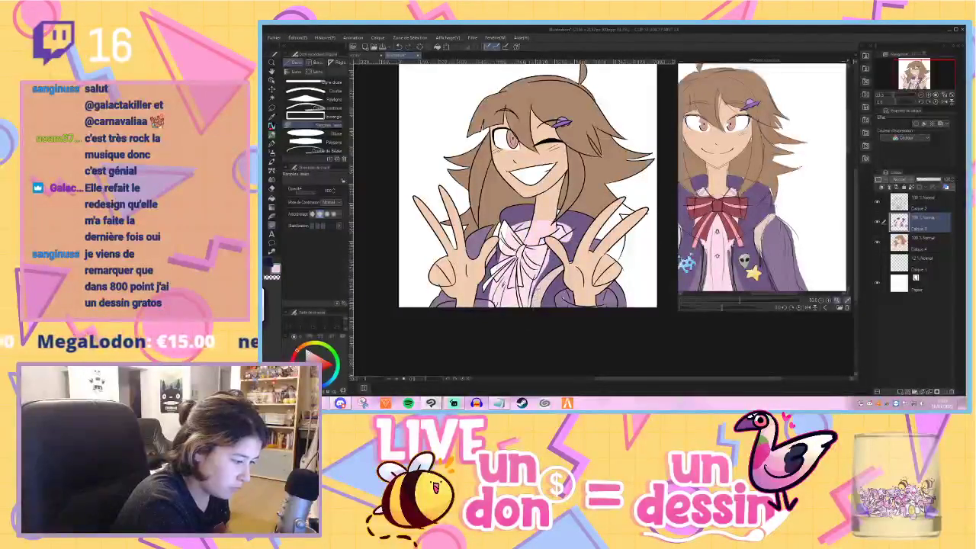
{"action": "key", "text": "ctrl+z"}
{"action": "key", "text": "ctrl+z"}
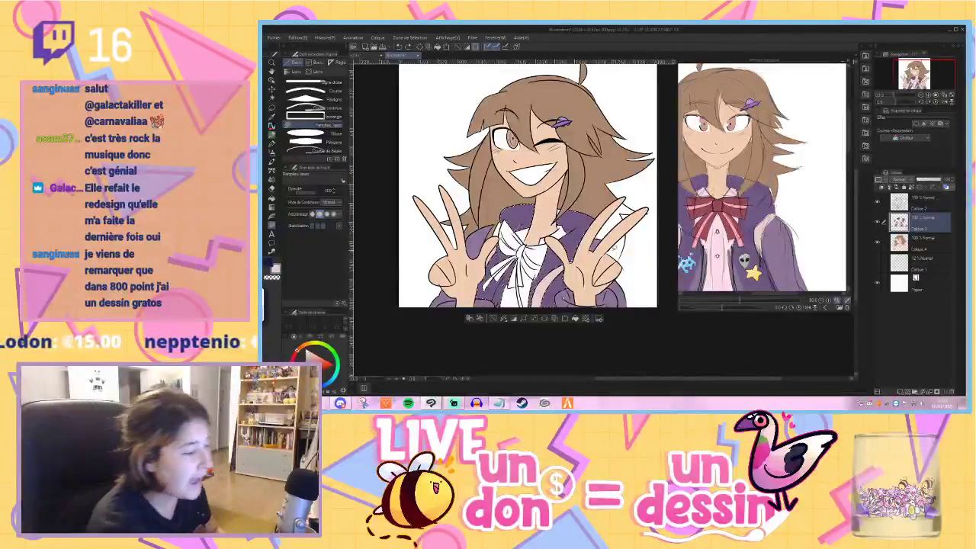
{"action": "left_click", "coordinate": [409, 47]}
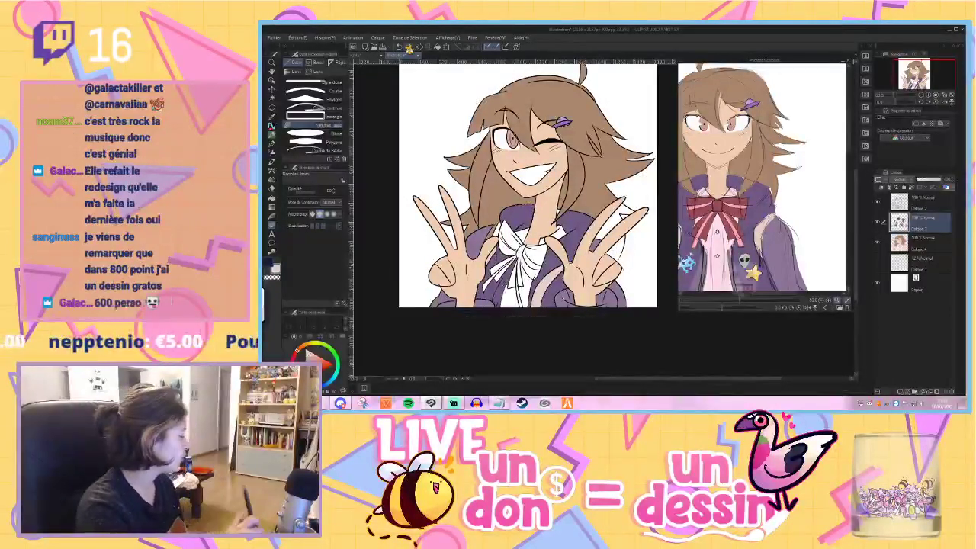
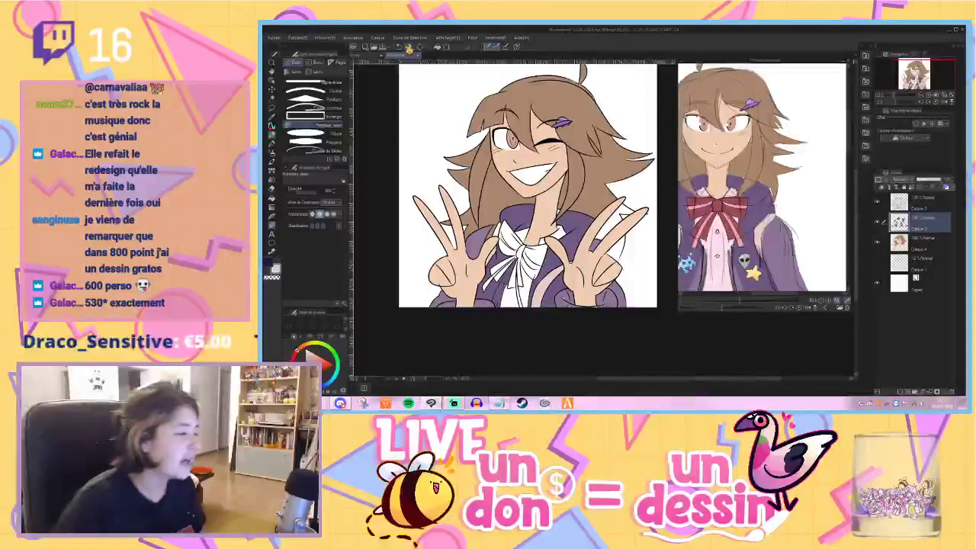
{"action": "left_click", "coordinate": [273, 98]}
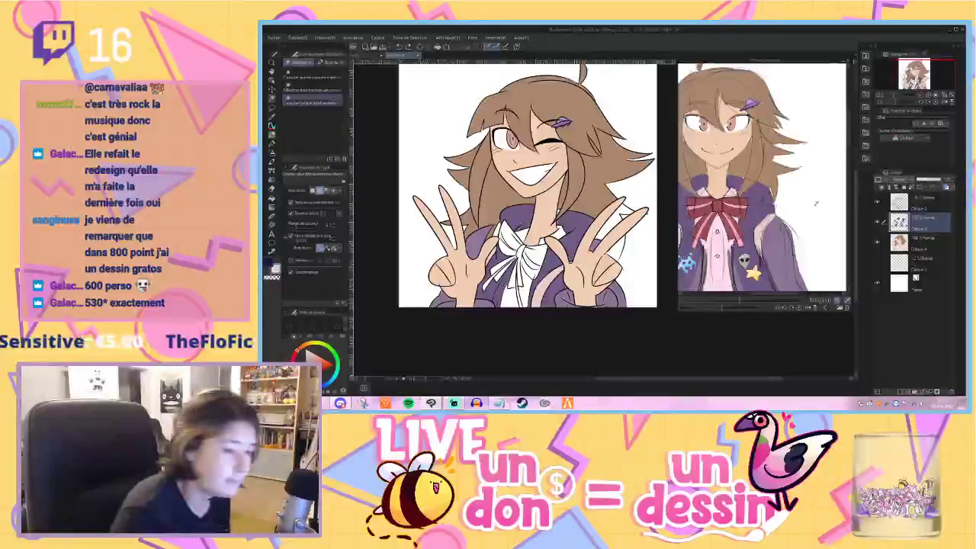
Select the uncoloured hair gaps beside the raised hand from the line art, expand the selection, fill them brown on the colour layer, and deselect.
{"action": "left_click", "coordinate": [919, 203]}
{"action": "scroll", "coordinate": [596, 223], "scroll_direction": "up", "scroll_amount": 1}
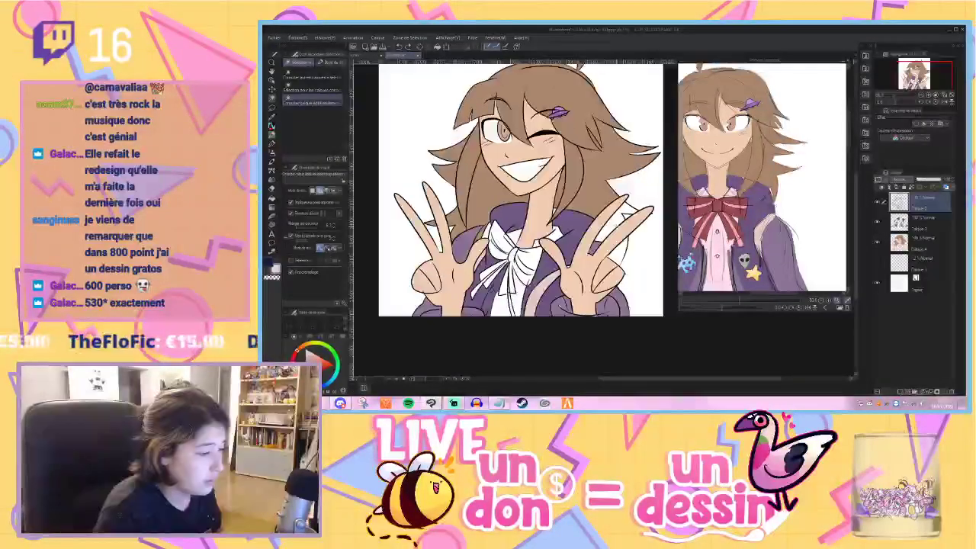
{"action": "left_click", "coordinate": [607, 226]}
{"action": "left_click", "coordinate": [623, 261]}
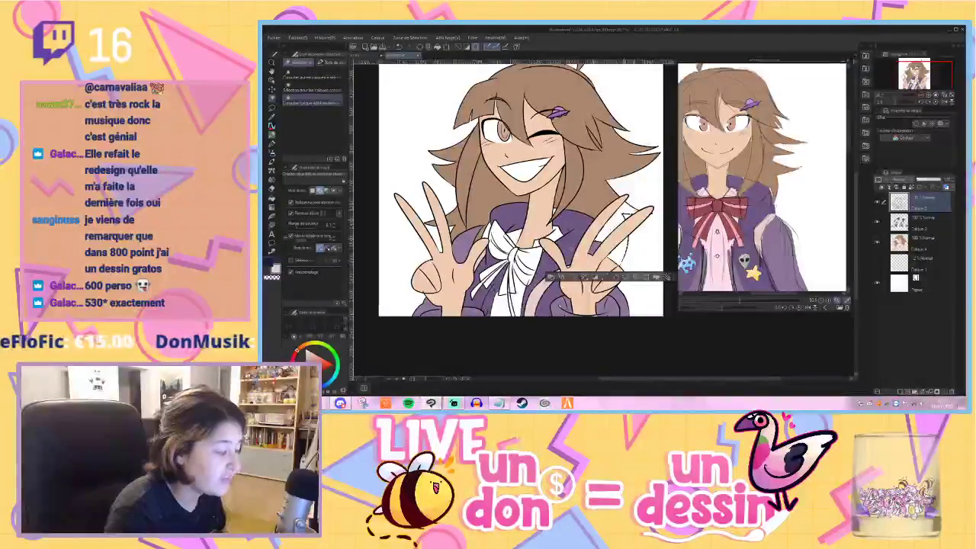
{"action": "left_click", "coordinate": [609, 279]}
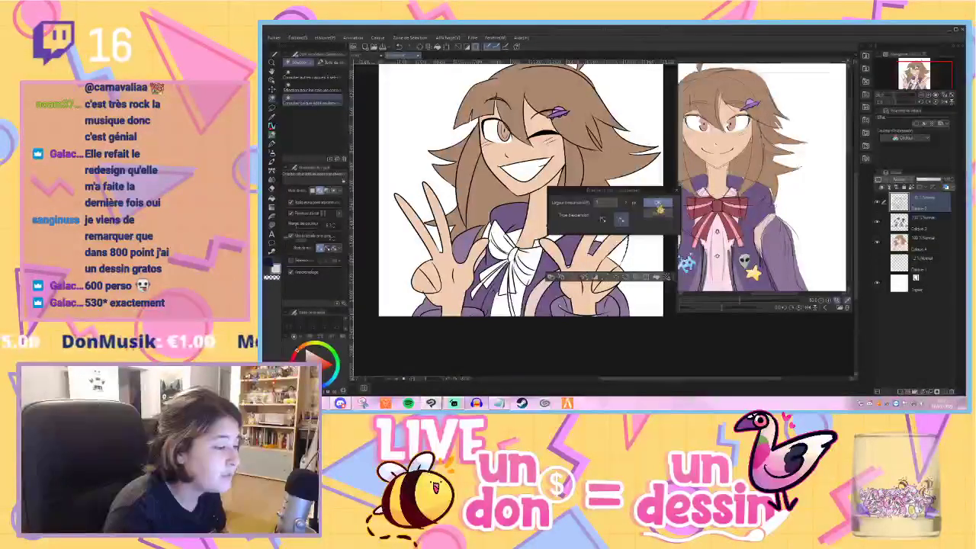
{"action": "left_click", "coordinate": [659, 205]}
{"action": "left_click", "coordinate": [901, 228]}
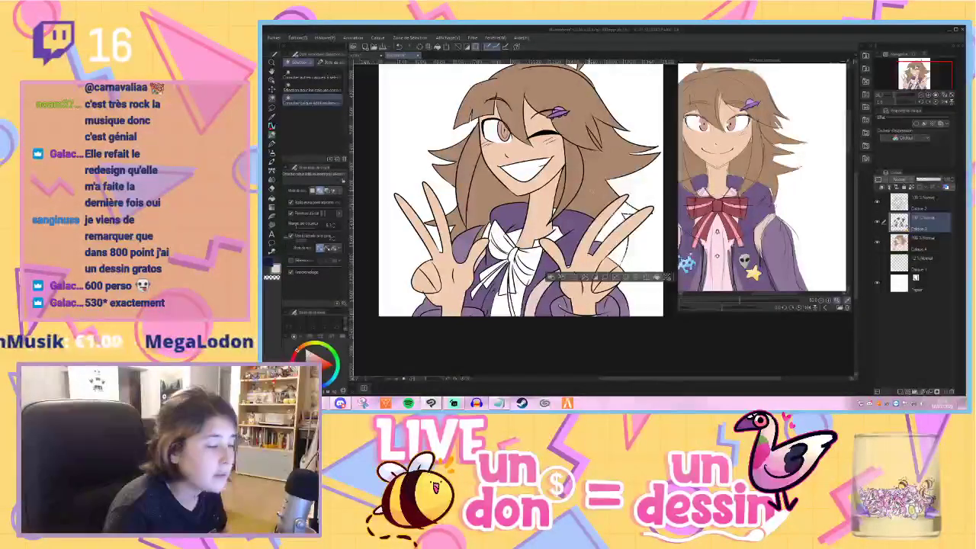
{"action": "left_click", "coordinate": [439, 47]}
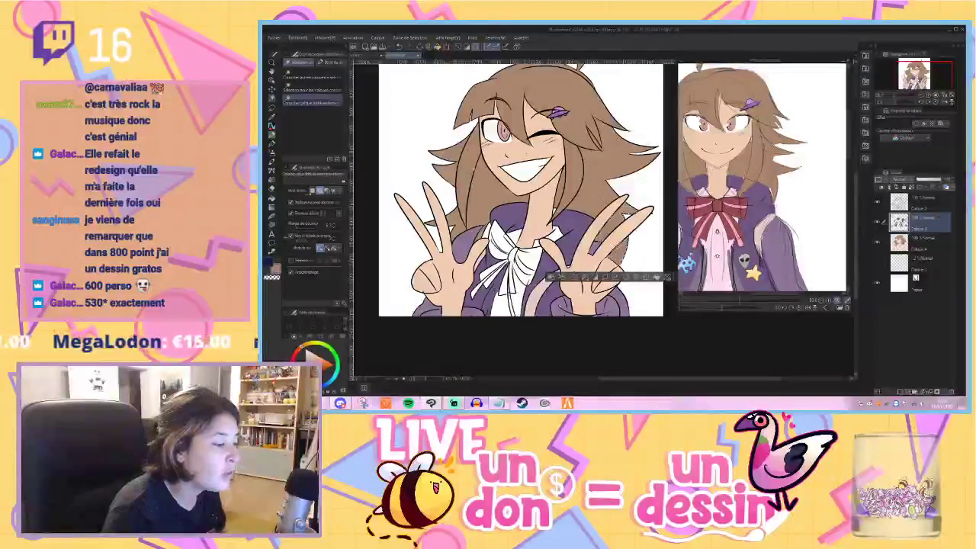
{"action": "key", "text": "m"}
{"action": "left_click", "coordinate": [273, 109]}
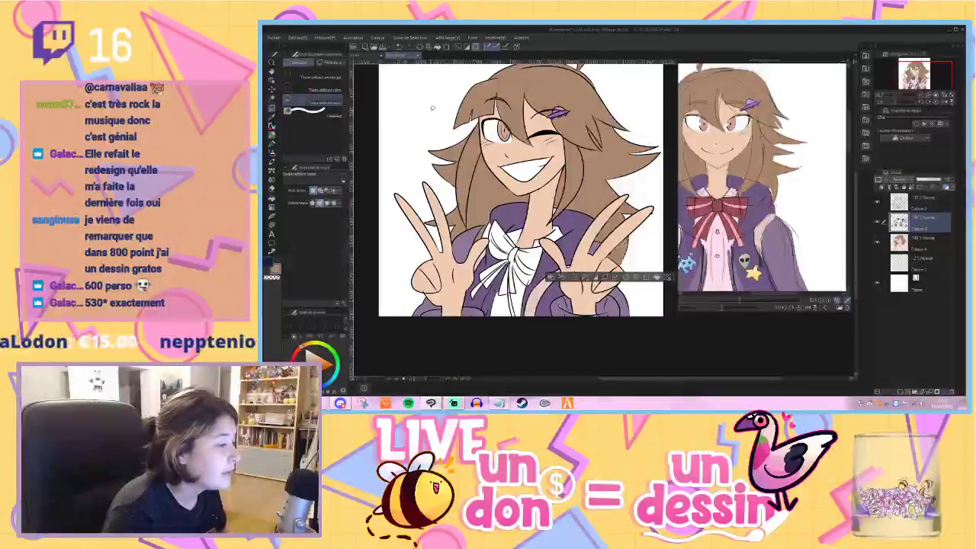
{"action": "left_click", "coordinate": [432, 108]}
Touch up the jacket colour around the bow and collar with lasso fills in sampled purple on the skin and hair layer.
{"action": "scroll", "coordinate": [540, 142], "scroll_direction": "down", "scroll_amount": 2}
{"action": "scroll", "coordinate": [565, 164], "scroll_direction": "up", "scroll_amount": 2}
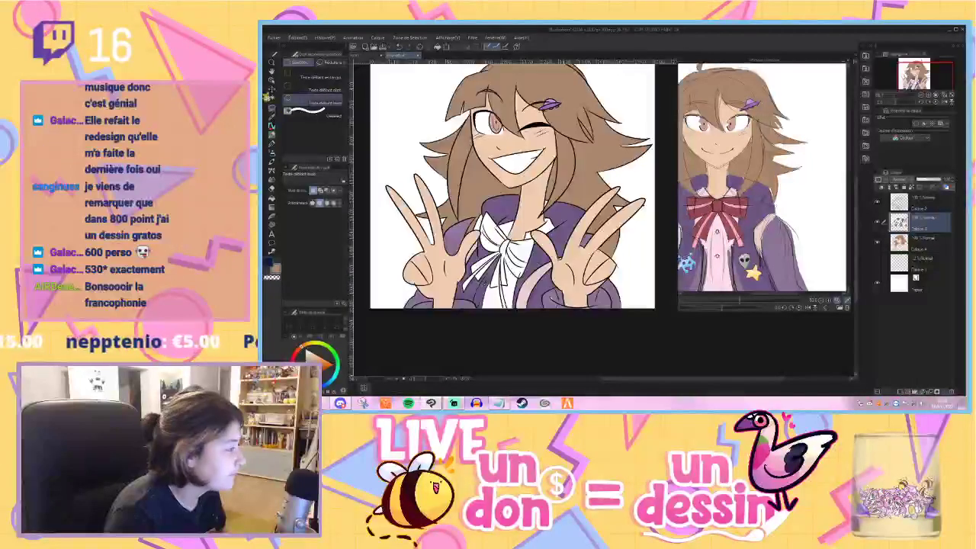
{"action": "left_click", "coordinate": [273, 99]}
{"action": "scroll", "coordinate": [483, 237], "scroll_direction": "up", "scroll_amount": 2}
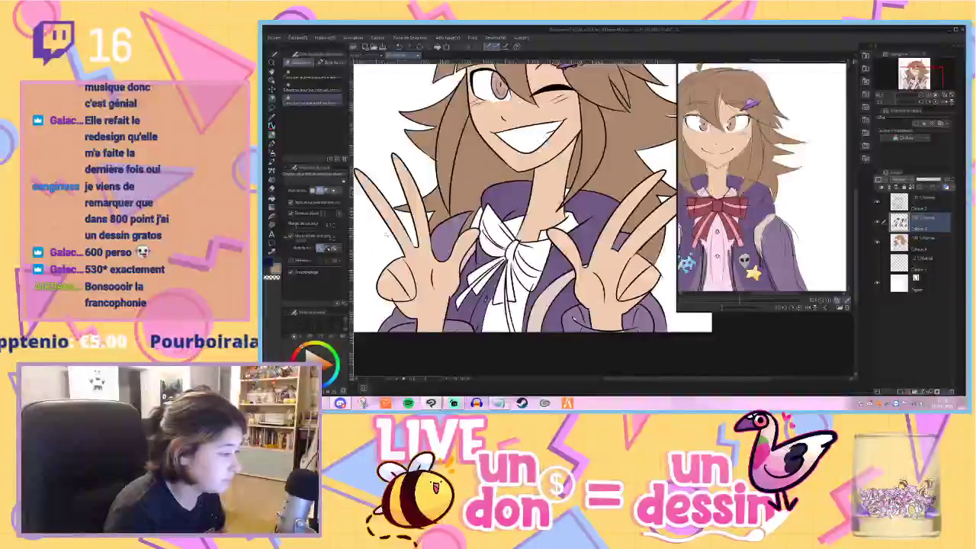
{"action": "left_click", "coordinate": [273, 225]}
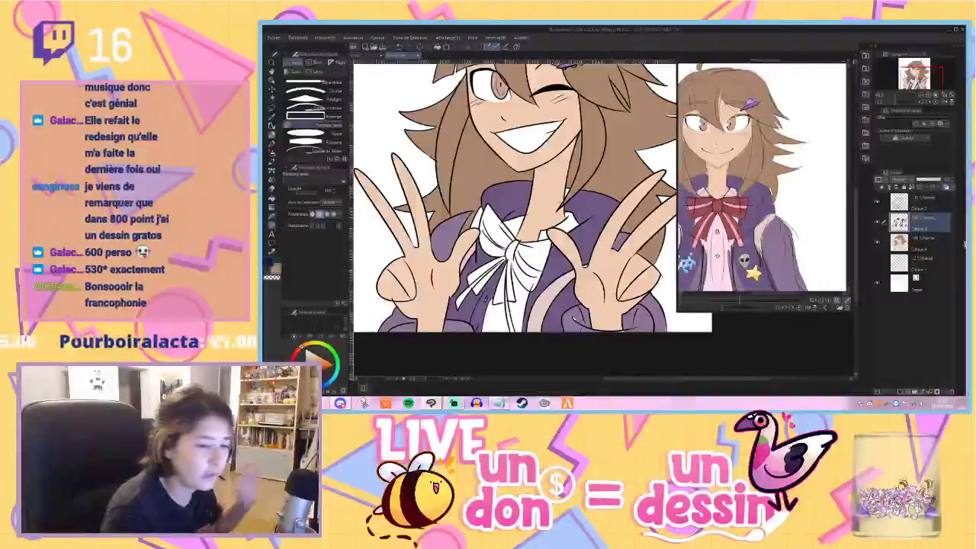
{"action": "left_click", "coordinate": [919, 241]}
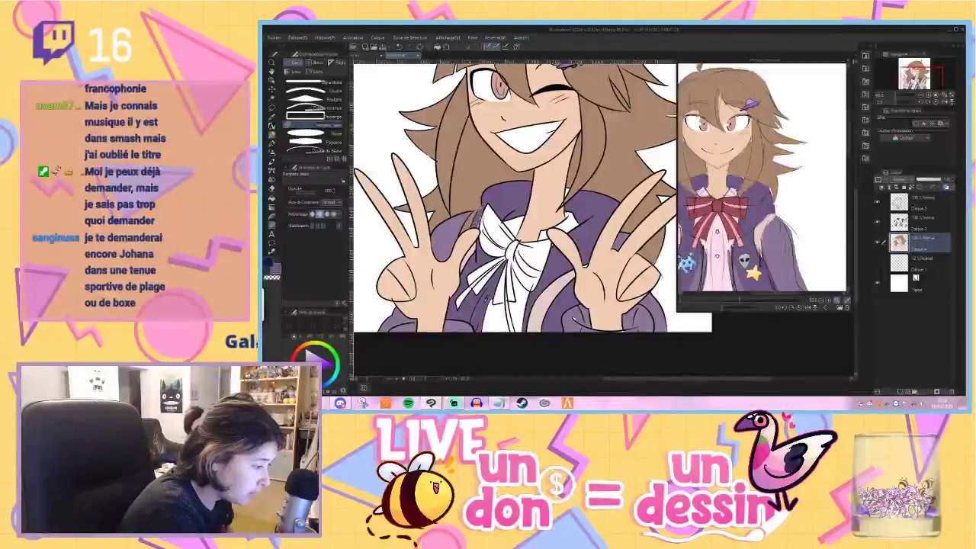
{"action": "left_click", "coordinate": [489, 226], "text": "alt"}
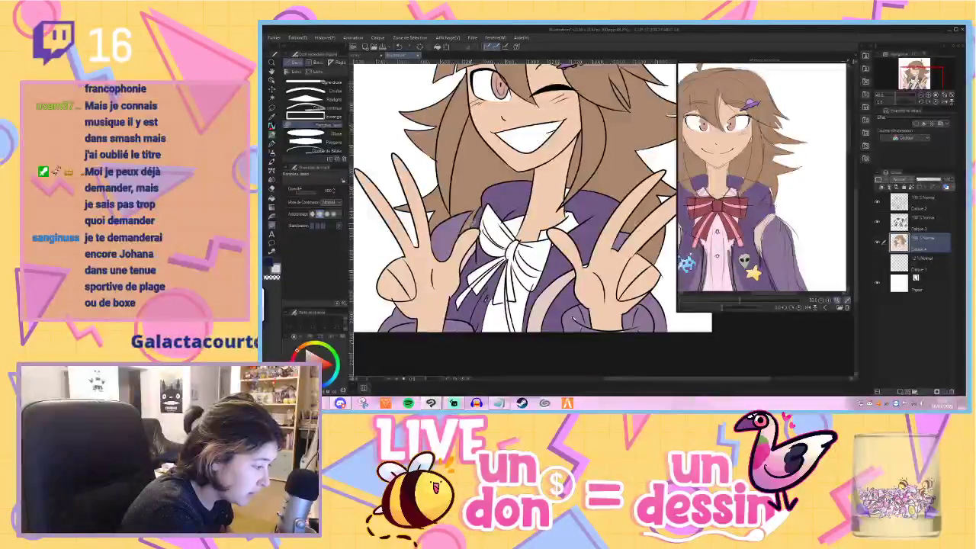
{"action": "left_click", "coordinate": [478, 213], "text": "alt"}
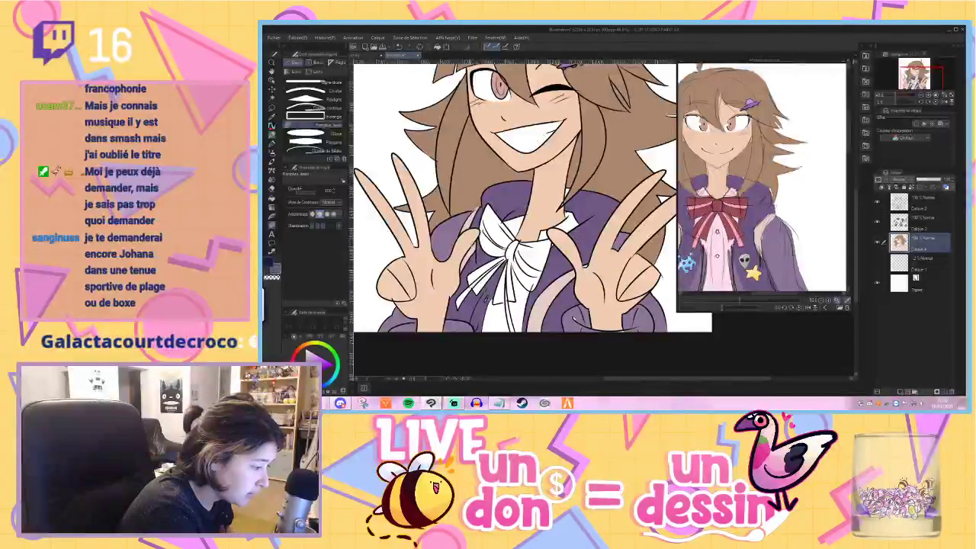
Touch up the jacket's lining and cuff beside the raised hand with lasso fills in sampled colours, undoing the stray fills.
{"action": "scroll", "coordinate": [495, 255], "scroll_direction": "down", "scroll_amount": 5}
{"action": "scroll", "coordinate": [468, 264], "scroll_direction": "up", "scroll_amount": 2}
{"action": "scroll", "coordinate": [487, 240], "scroll_direction": "down", "scroll_amount": 2}
{"action": "scroll", "coordinate": [487, 242], "scroll_direction": "up", "scroll_amount": 4}
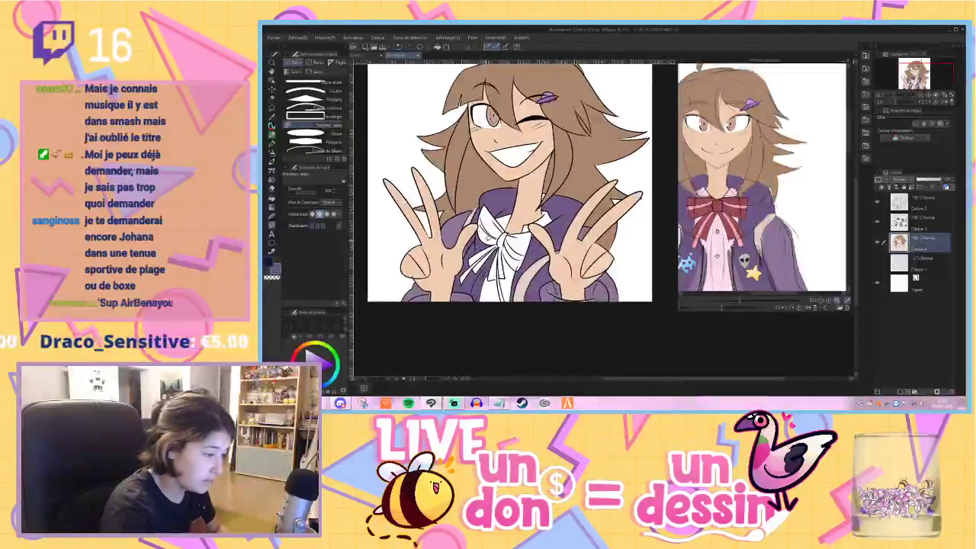
{"action": "key", "text": "ctrl+z"}
{"action": "left_click", "coordinate": [559, 263], "text": "alt"}
{"action": "left_click_drag", "start_coordinate": [559, 255], "coordinate": [552, 248]}
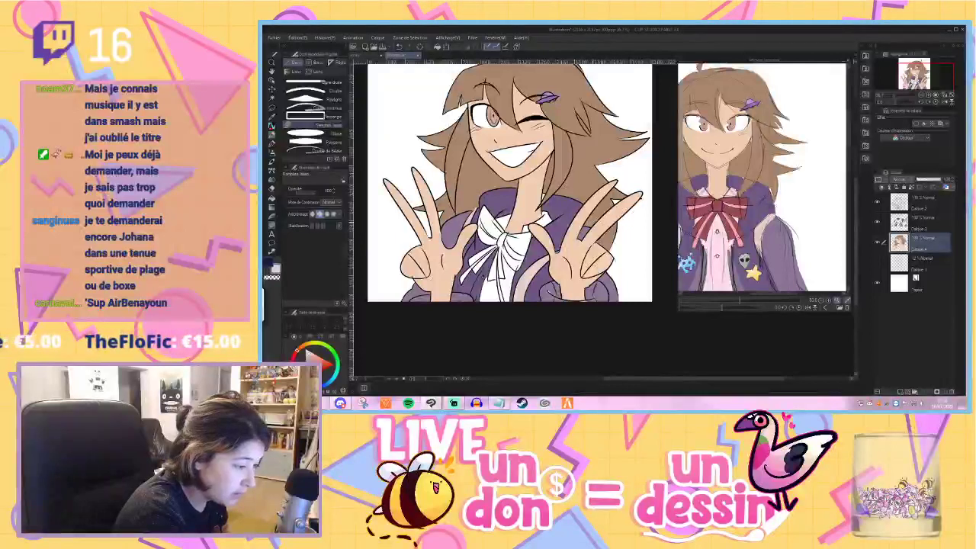
{"action": "left_click", "coordinate": [589, 230], "text": "alt"}
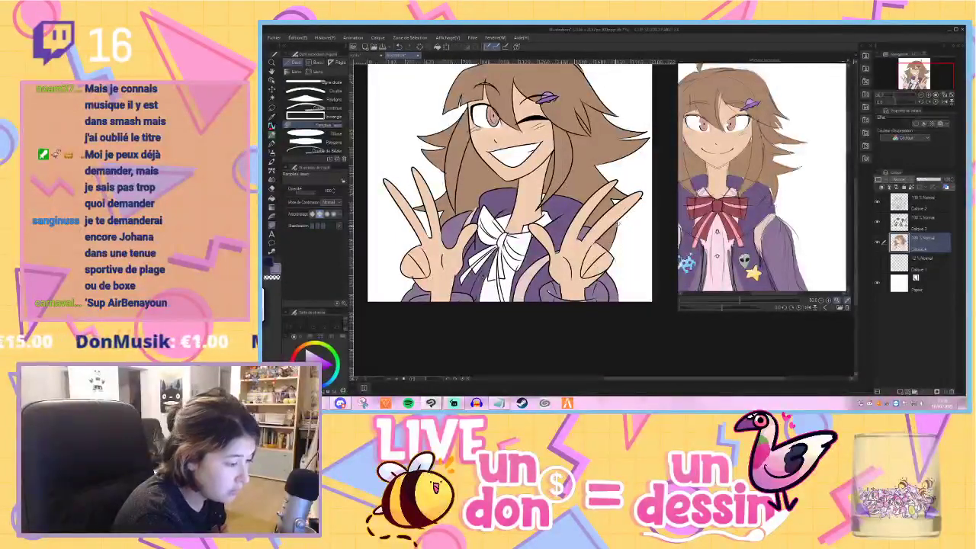
{"action": "key", "text": "ctrl+z"}
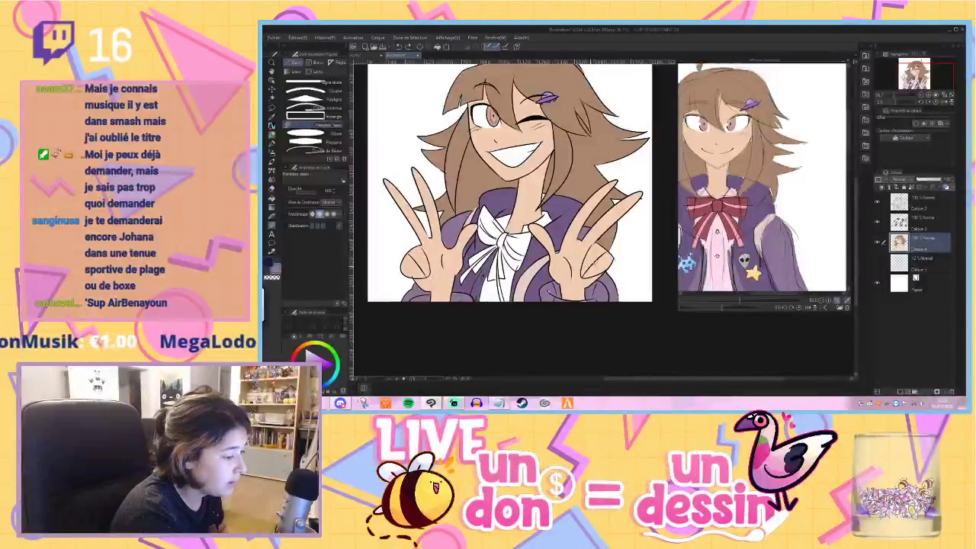
{"action": "left_click_drag", "start_coordinate": [552, 289], "coordinate": [581, 301]}
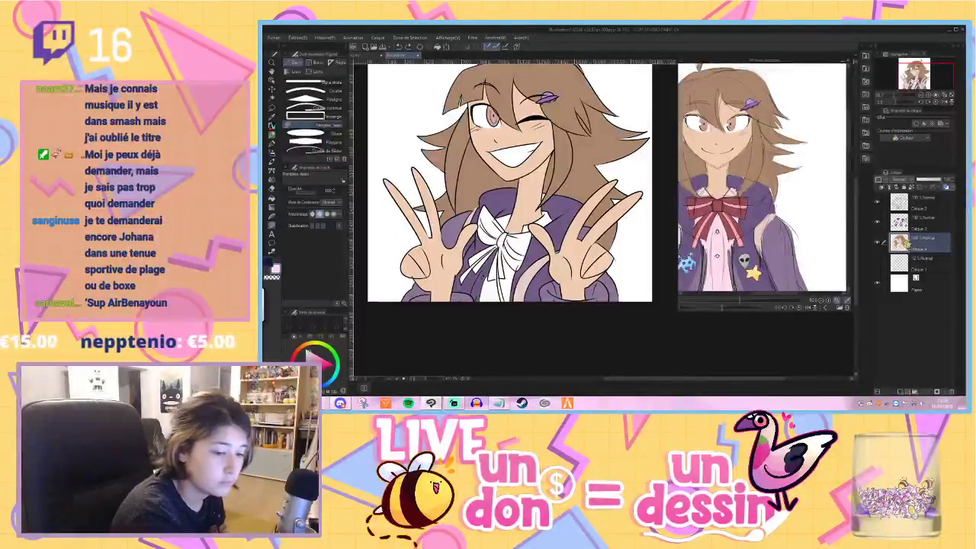
Transfer the jacket colours to the skin and hair layer below, and move the emptied layer beneath it.
{"action": "right_click", "coordinate": [932, 228]}
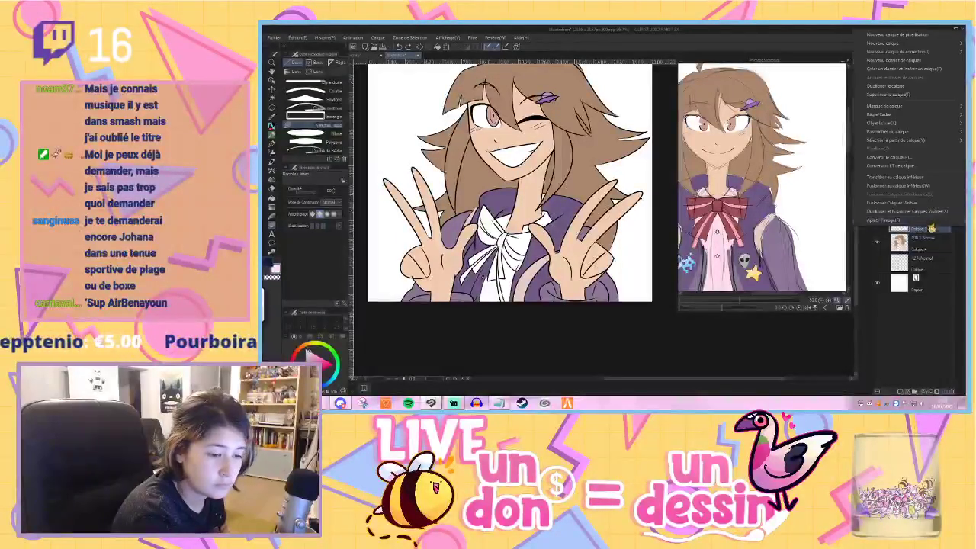
{"action": "left_click", "coordinate": [893, 178]}
{"action": "left_click_drag", "start_coordinate": [909, 244], "coordinate": [914, 233]}
Lasso fill the shirt and bow area with the reference's pale pink on the emptied layer beneath the merged colours.
{"action": "left_click", "coordinate": [916, 239]}
{"action": "left_click", "coordinate": [557, 196], "text": "alt"}
{"action": "left_click_drag", "start_coordinate": [555, 194], "coordinate": [541, 200]}
{"action": "left_click", "coordinate": [562, 180], "text": "alt"}
{"action": "left_click", "coordinate": [716, 246], "text": "alt"}
{"action": "mouse_move", "coordinate": [474, 296]}
{"action": "left_mouse_down"}
{"action": "mouse_move", "coordinate": [540, 305]}
{"action": "mouse_move", "coordinate": [547, 208]}
{"action": "left_mouse_up"}
Extend the pale pink to the shirt's remaining edges with lasso fills on the merged colour layer.
{"action": "left_click", "coordinate": [913, 223]}
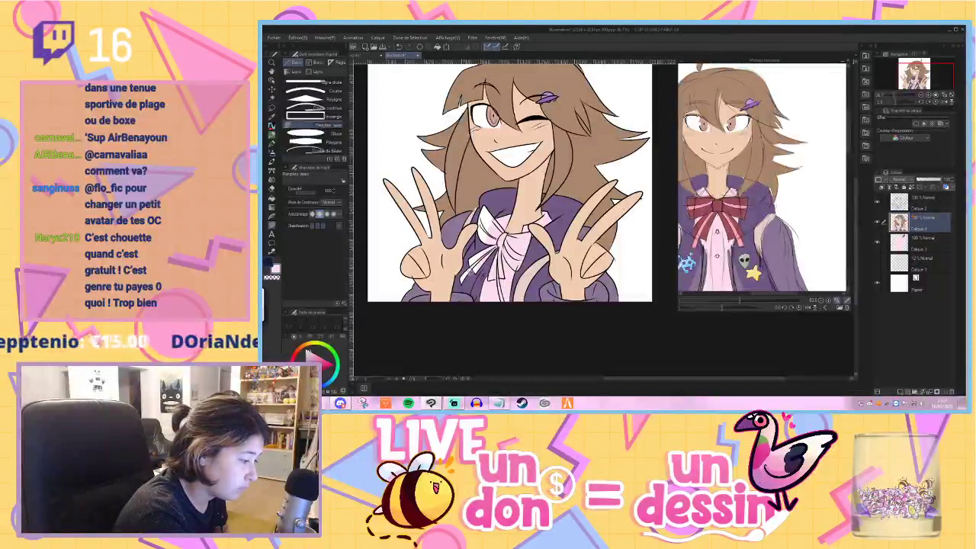
{"action": "mouse_move", "coordinate": [474, 298]}
{"action": "left_mouse_down"}
{"action": "mouse_move", "coordinate": [500, 256]}
{"action": "mouse_move", "coordinate": [471, 296]}
{"action": "left_mouse_up"}
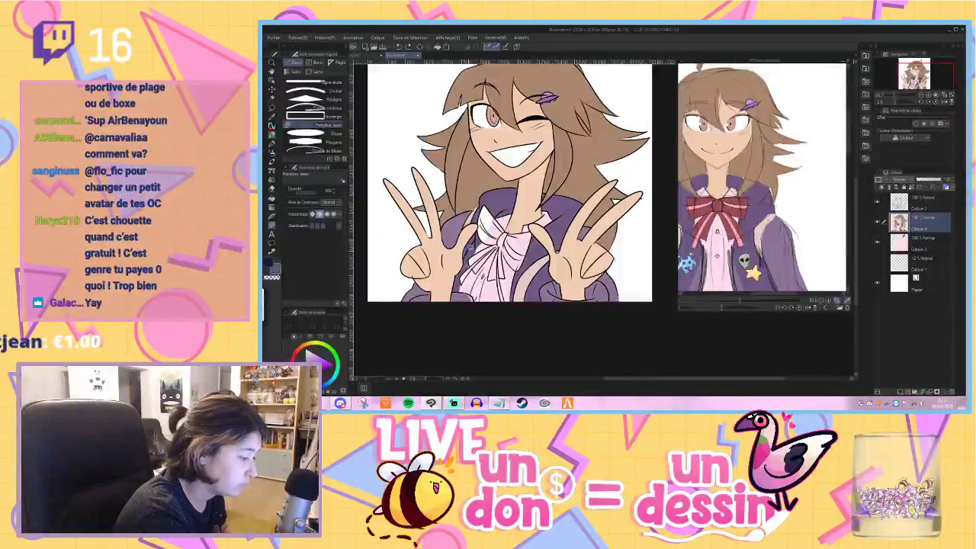
{"action": "left_click_drag", "start_coordinate": [486, 234], "coordinate": [485, 239]}
{"action": "left_click_drag", "start_coordinate": [469, 295], "coordinate": [471, 296]}
Lasso fill the bow with the reference's dark red and draw its pale pink stripes with the pen.
{"action": "left_click", "coordinate": [460, 263], "text": "alt"}
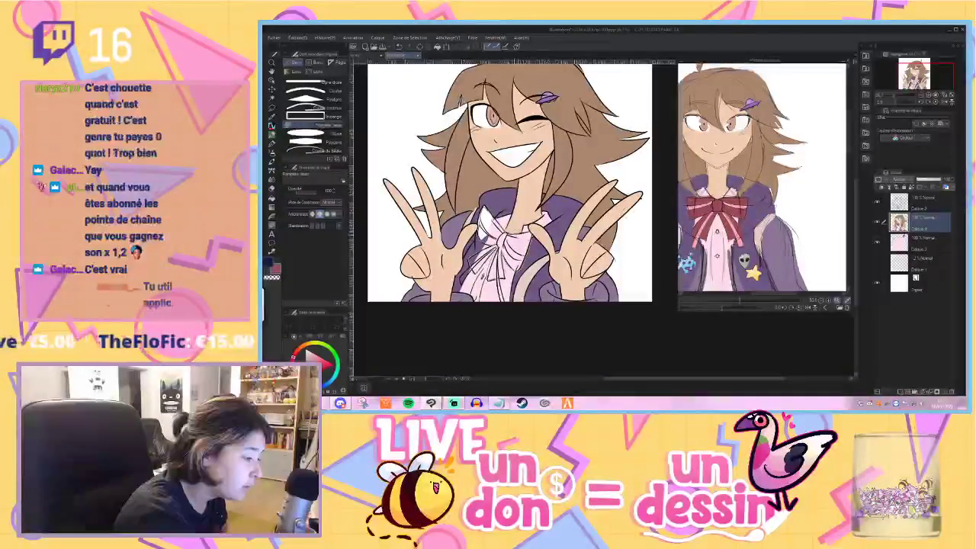
{"action": "left_click_drag", "start_coordinate": [489, 221], "coordinate": [500, 232]}
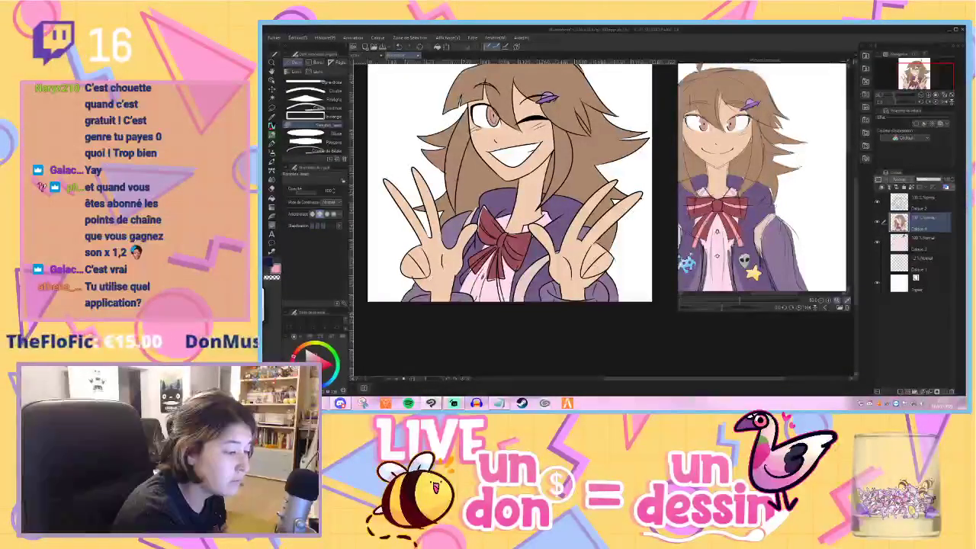
{"action": "key", "text": "p"}
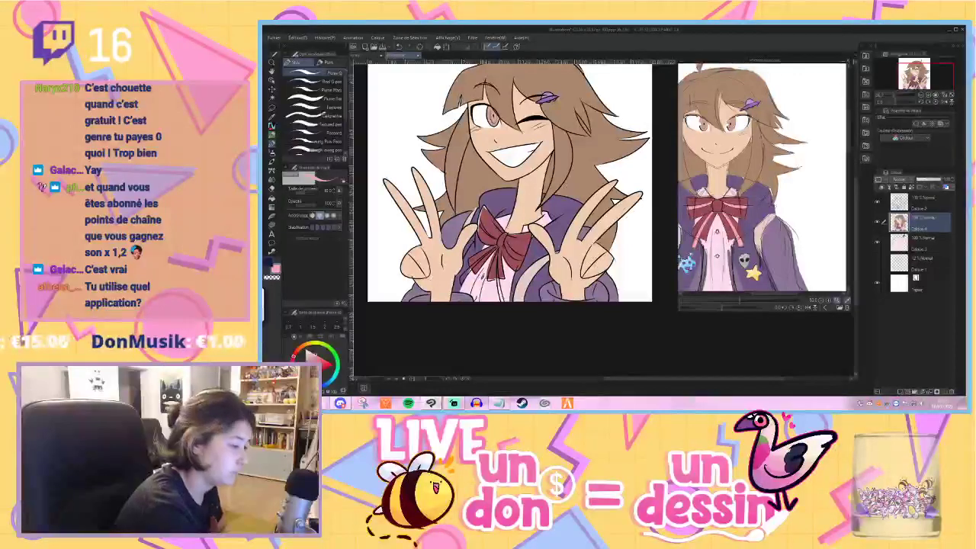
{"action": "left_click", "coordinate": [309, 193]}
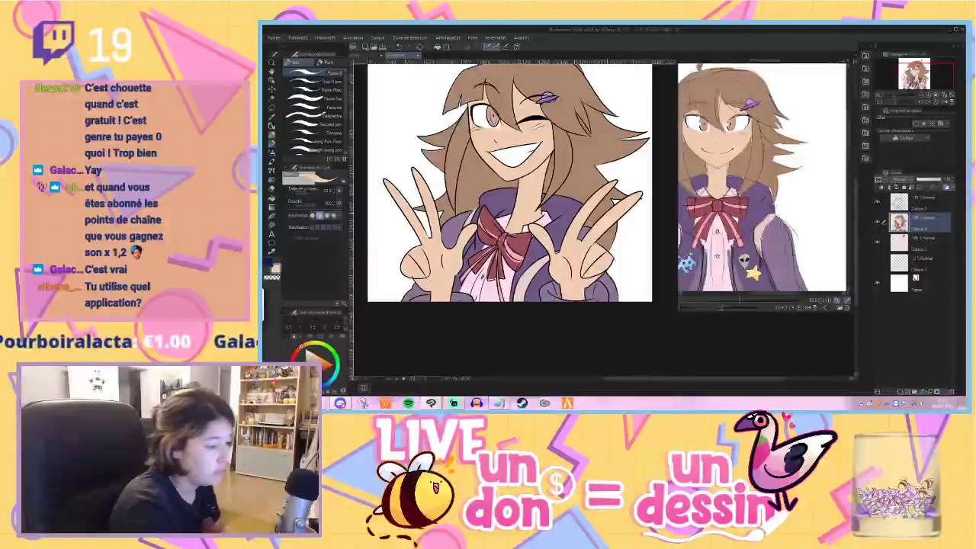
{"action": "scroll", "coordinate": [523, 239], "scroll_direction": "down", "scroll_amount": 3}
{"action": "scroll", "coordinate": [531, 244], "scroll_direction": "up", "scroll_amount": 3}
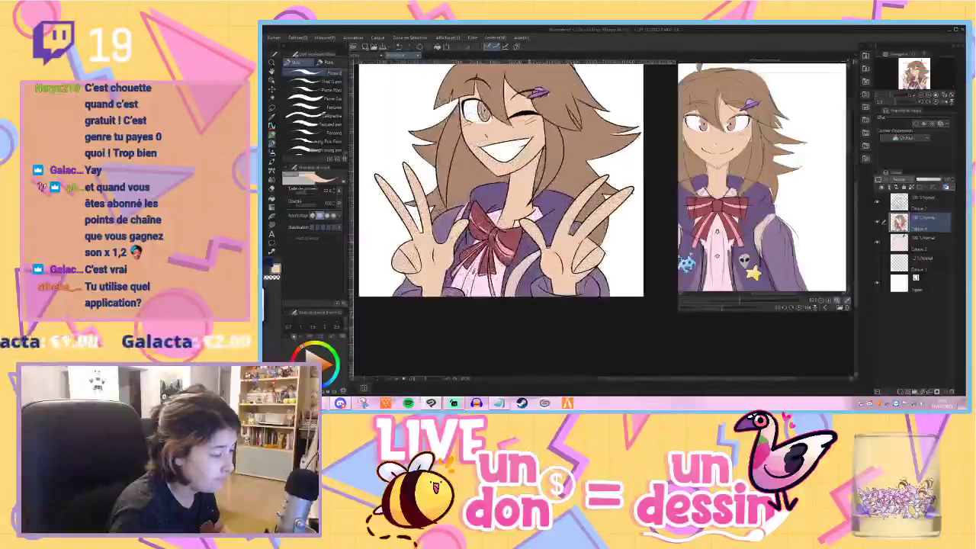
On the line art layer, set the pen colour to black and its brush size to 10.
{"action": "left_click", "coordinate": [916, 199]}
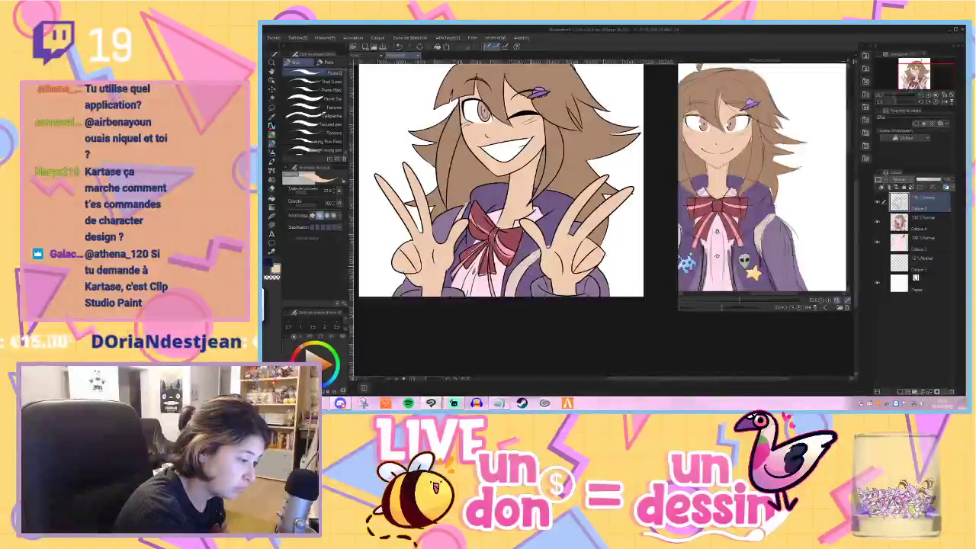
{"action": "left_click", "coordinate": [307, 378]}
{"action": "left_click", "coordinate": [332, 191]}
{"action": "type", "text": "10"}
{"action": "key", "text": "Return"}
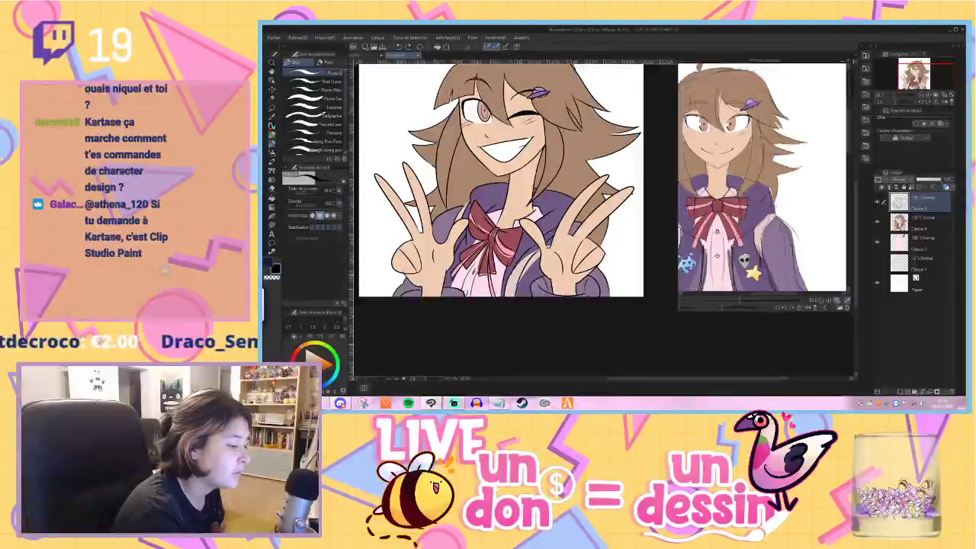
Select the jacket front beside the raised hand from the line art, fill it with purple on the merged colour layer, and deselect.
{"action": "left_click", "coordinate": [274, 99]}
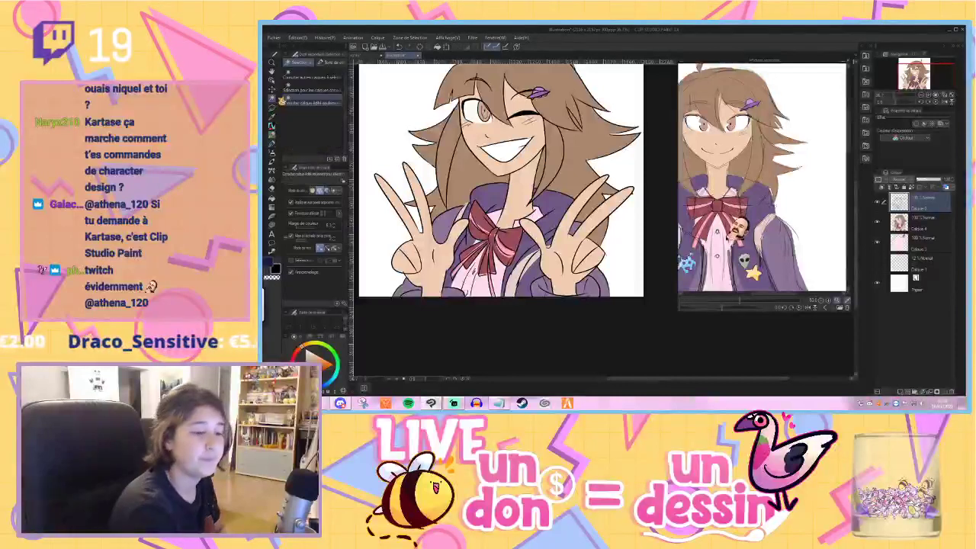
{"action": "left_click", "coordinate": [534, 273]}
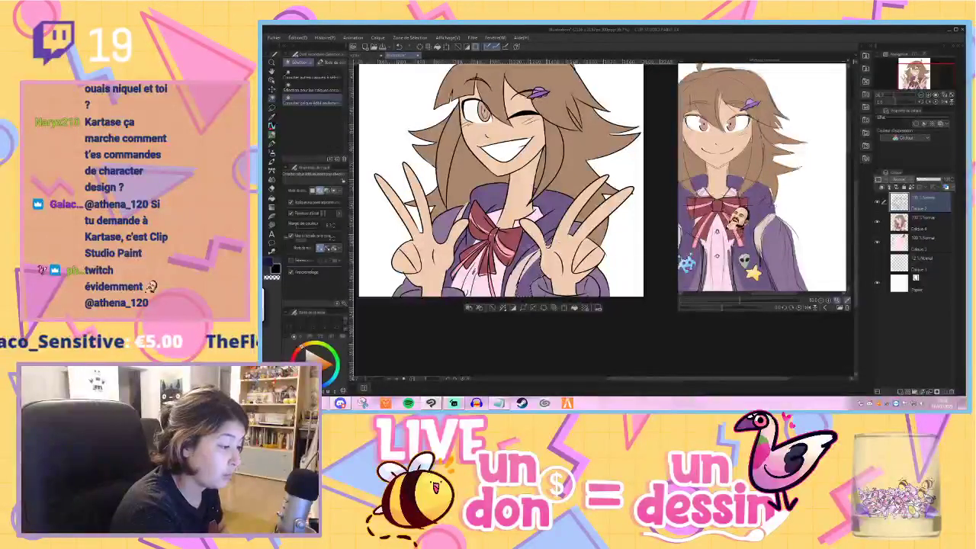
{"action": "left_click", "coordinate": [940, 223]}
{"action": "key", "text": "ctrl+z"}
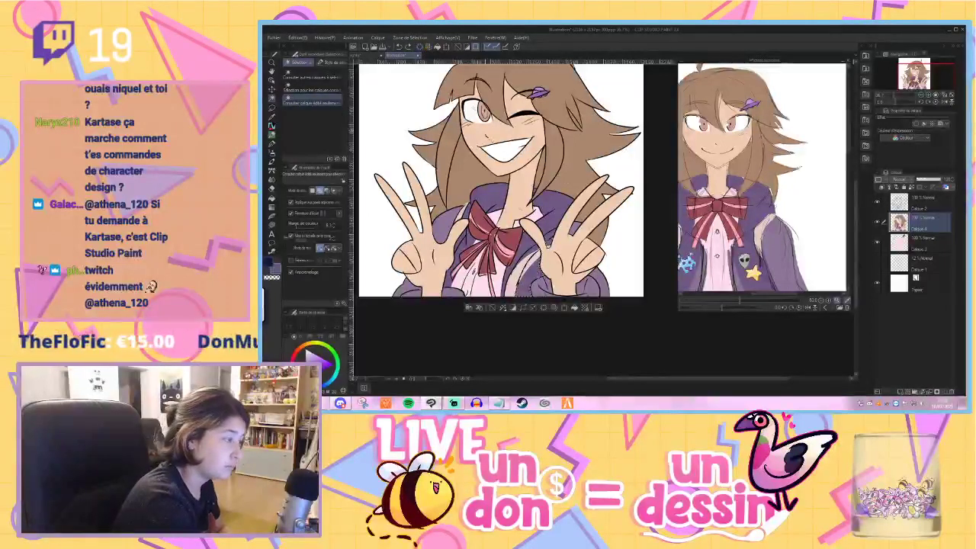
{"action": "left_click", "coordinate": [439, 47]}
{"action": "left_click", "coordinate": [272, 107]}
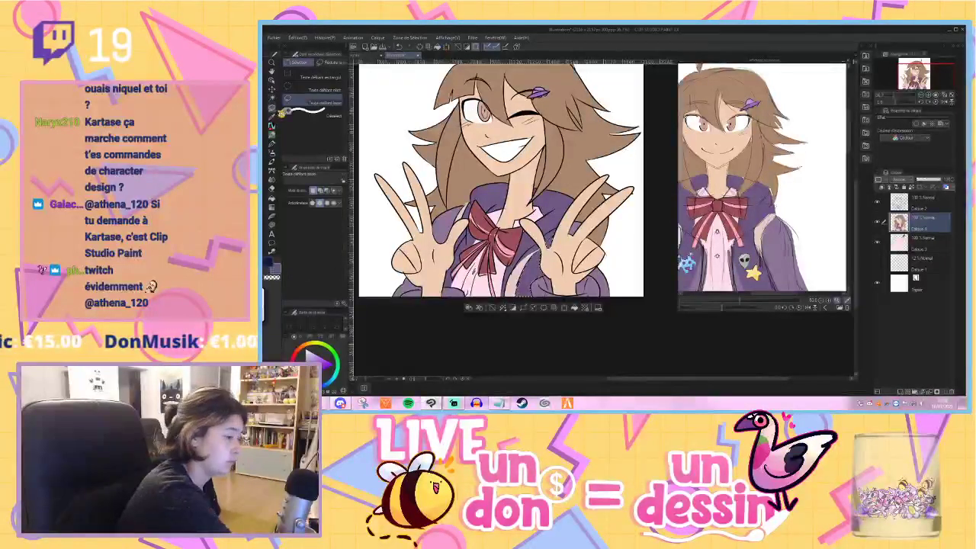
{"action": "left_click", "coordinate": [431, 331]}
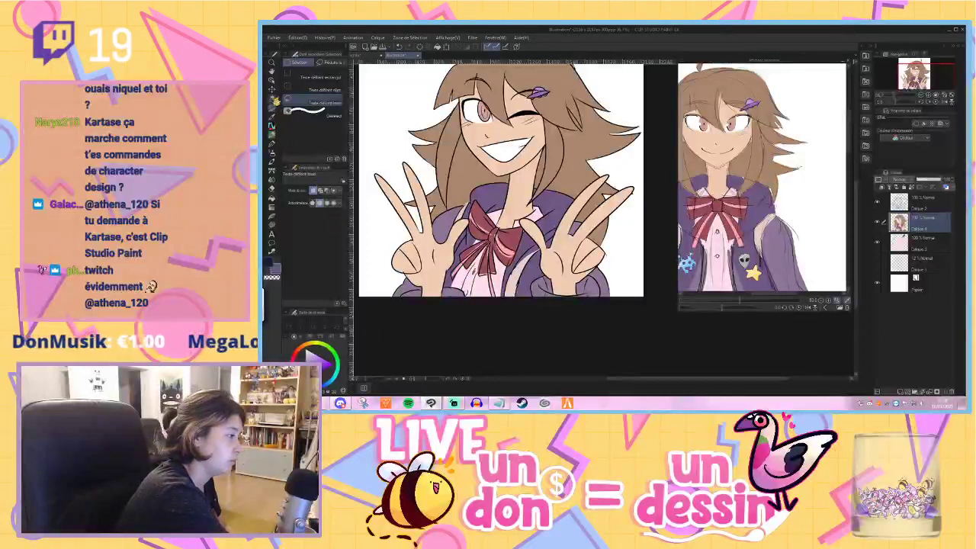
Select the jacket's lining strip from the line art, fill it with the reference's pale lining colour on the merged colour layer, and deselect.
{"action": "left_click", "coordinate": [272, 99]}
{"action": "left_click", "coordinate": [915, 205]}
{"action": "left_click", "coordinate": [520, 267]}
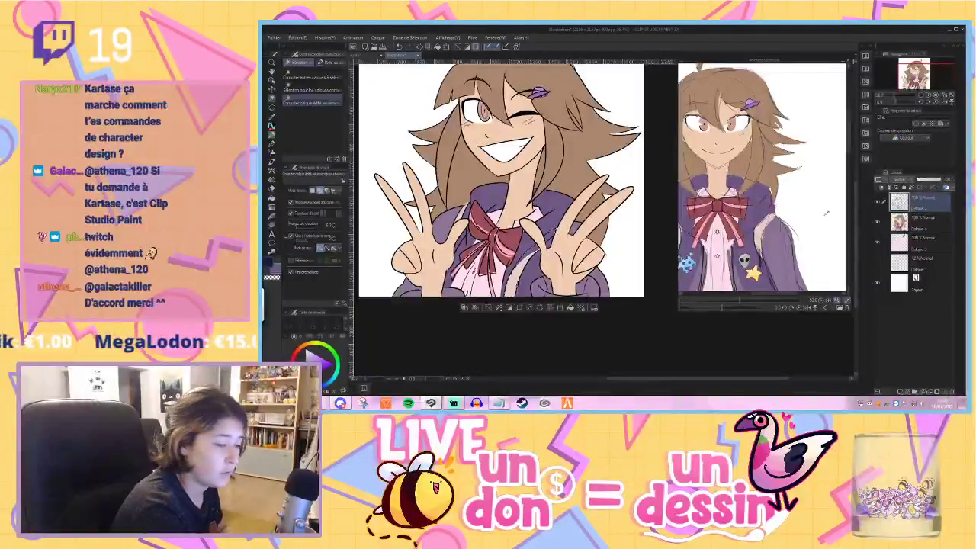
{"action": "left_click", "coordinate": [911, 225]}
{"action": "left_click", "coordinate": [769, 228]}
{"action": "left_click", "coordinate": [439, 47]}
{"action": "left_click", "coordinate": [273, 110]}
{"action": "key", "text": "ctrl+d"}
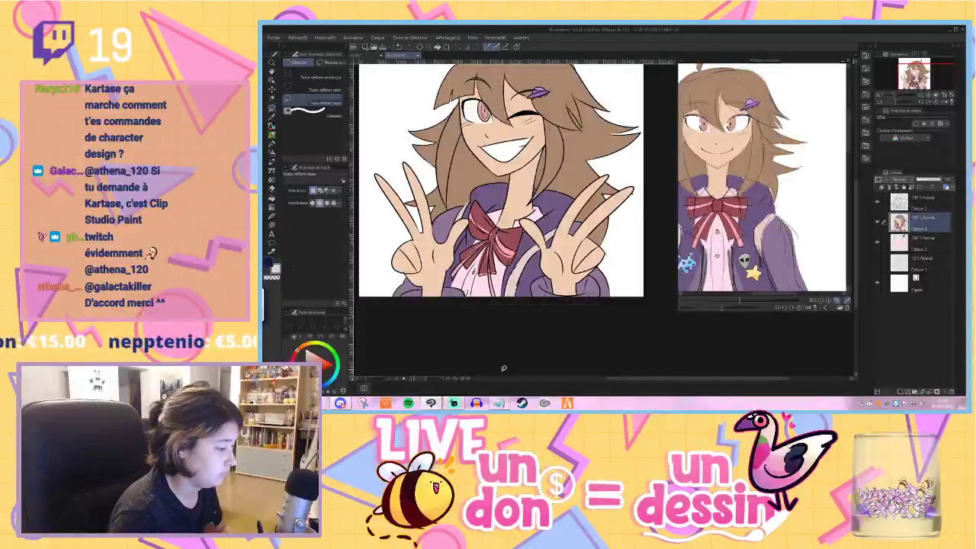
{"action": "left_click_drag", "start_coordinate": [562, 292], "coordinate": [461, 290]}
{"action": "left_click_drag", "start_coordinate": [548, 231], "coordinate": [648, 233]}
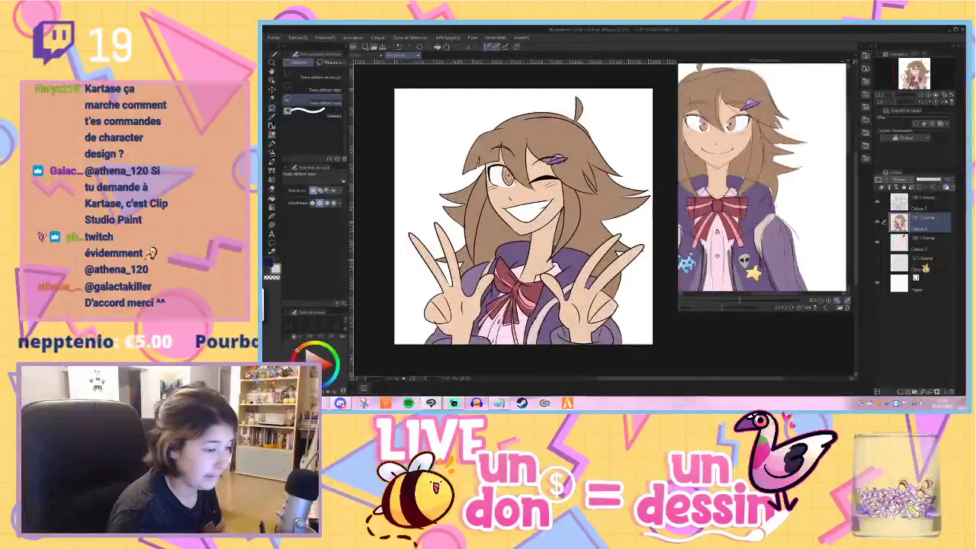
Create a new layer beneath the character's layers and fill it with salmon pink as the background.
{"action": "left_click", "coordinate": [919, 262]}
{"action": "left_click", "coordinate": [901, 391]}
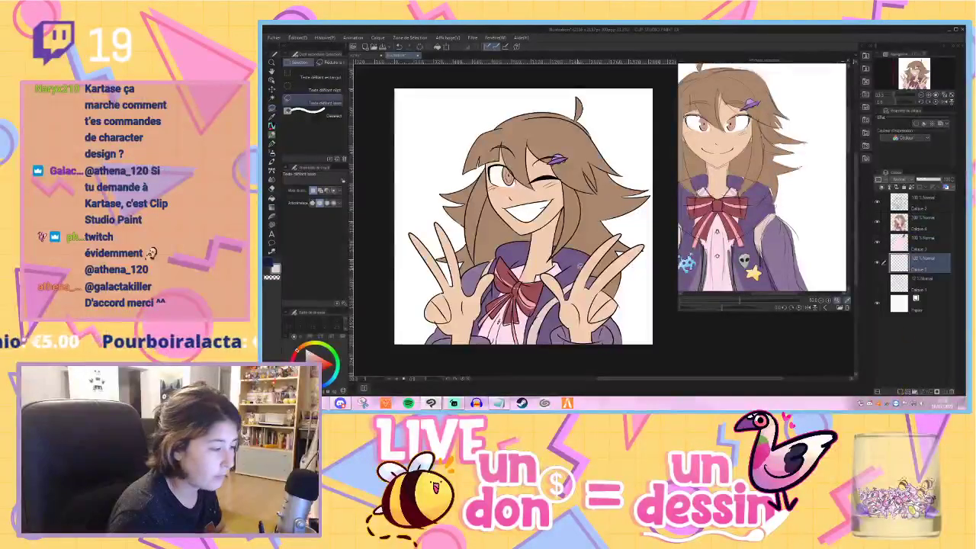
{"action": "left_click", "coordinate": [319, 355]}
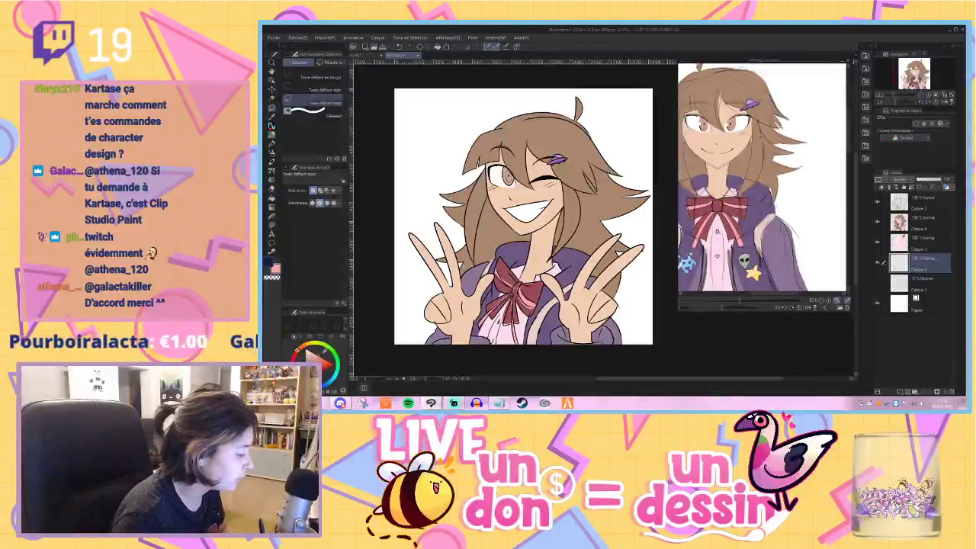
{"action": "left_click", "coordinate": [438, 48]}
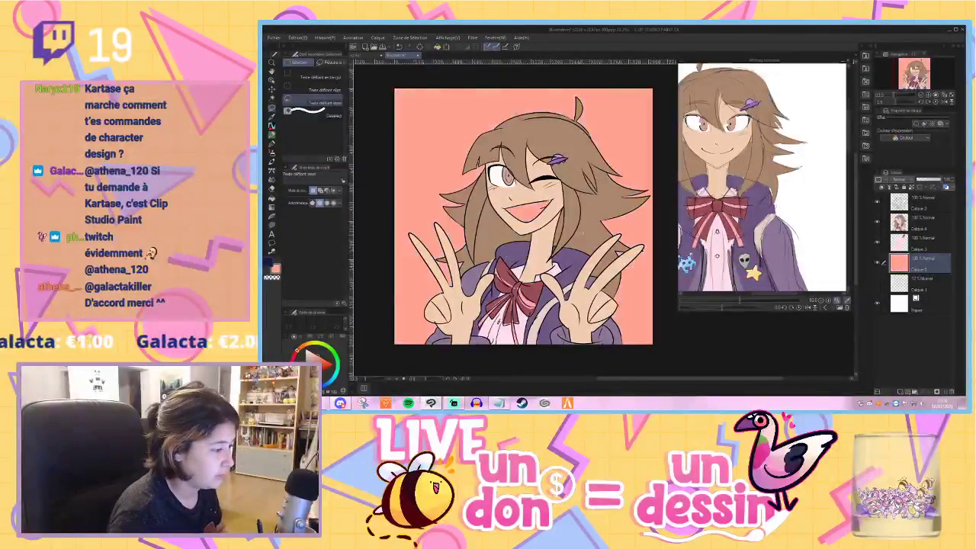
On the layer beneath the character's colours, lasso the area behind the teeth, fill it with white, and deselect.
{"action": "left_click", "coordinate": [918, 242]}
{"action": "mouse_move", "coordinate": [494, 190]}
{"action": "left_mouse_down"}
{"action": "mouse_move", "coordinate": [566, 223]}
{"action": "mouse_move", "coordinate": [546, 166]}
{"action": "left_mouse_up"}
{"action": "left_click", "coordinate": [576, 245]}
{"action": "key", "text": "ctrl+d"}
{"action": "scroll", "coordinate": [528, 184], "scroll_direction": "down", "scroll_amount": 2}
{"action": "scroll", "coordinate": [530, 183], "scroll_direction": "up", "scroll_amount": 2}
{"action": "scroll", "coordinate": [561, 219], "scroll_direction": "down", "scroll_amount": 2}
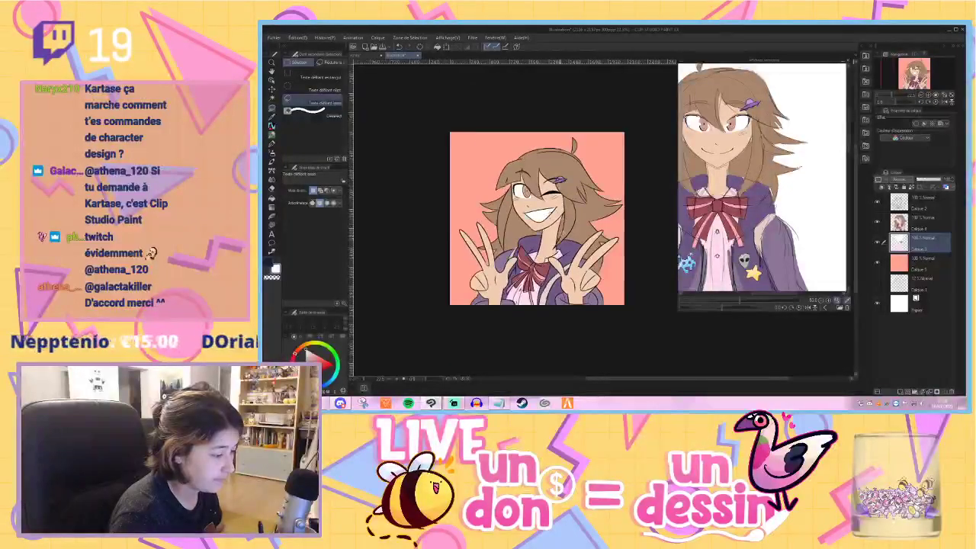
{"action": "scroll", "coordinate": [563, 221], "scroll_direction": "up", "scroll_amount": 3}
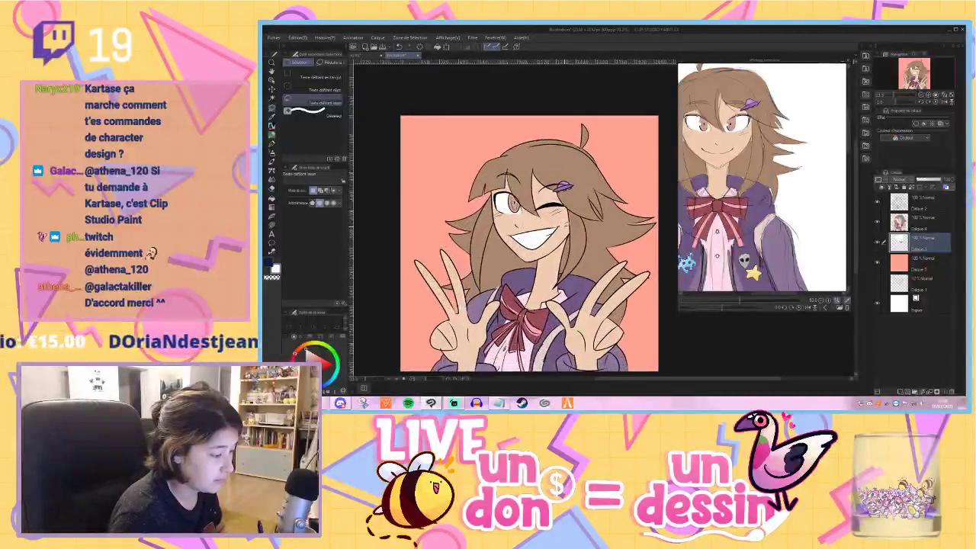
{"action": "key", "text": "ctrl+minus"}
{"action": "scroll", "coordinate": [574, 283], "scroll_direction": "up", "scroll_amount": 1}
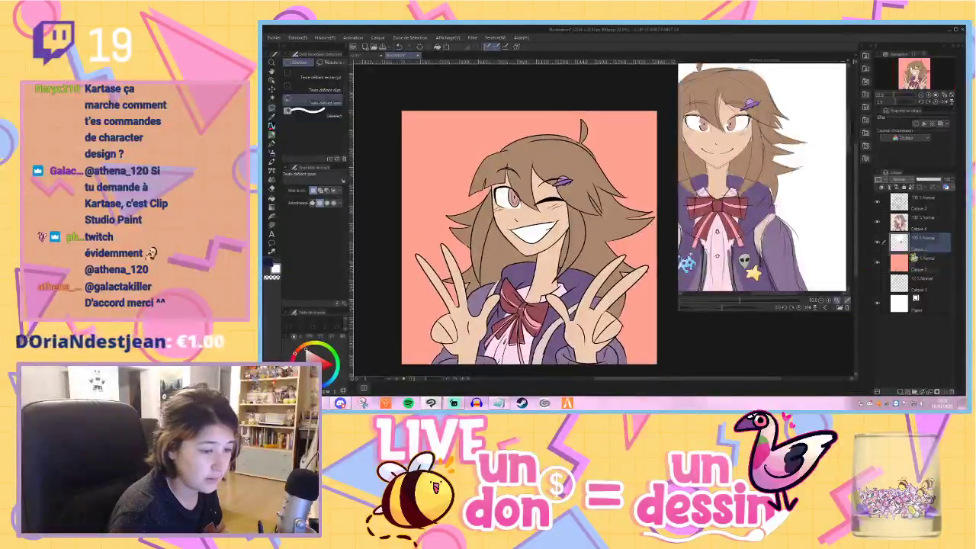
Refill the background layer with bright lime green.
{"action": "left_click", "coordinate": [895, 267]}
{"action": "scroll", "coordinate": [482, 221], "scroll_direction": "down", "scroll_amount": 2}
{"action": "scroll", "coordinate": [499, 253], "scroll_direction": "up", "scroll_amount": 2}
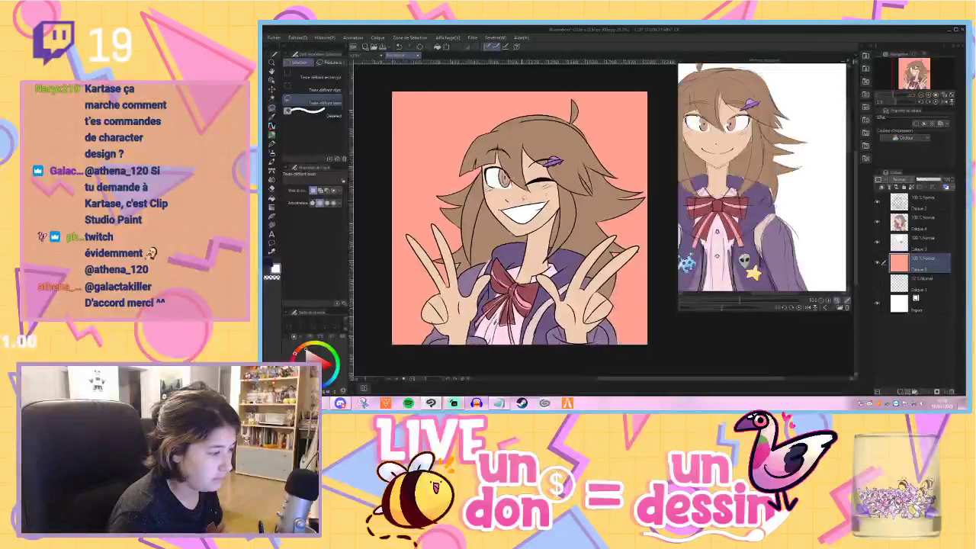
{"action": "key", "text": "ctrl+plus"}
{"action": "scroll", "coordinate": [569, 199], "scroll_direction": "down", "scroll_amount": 1}
{"action": "scroll", "coordinate": [569, 199], "scroll_direction": "up", "scroll_amount": 1}
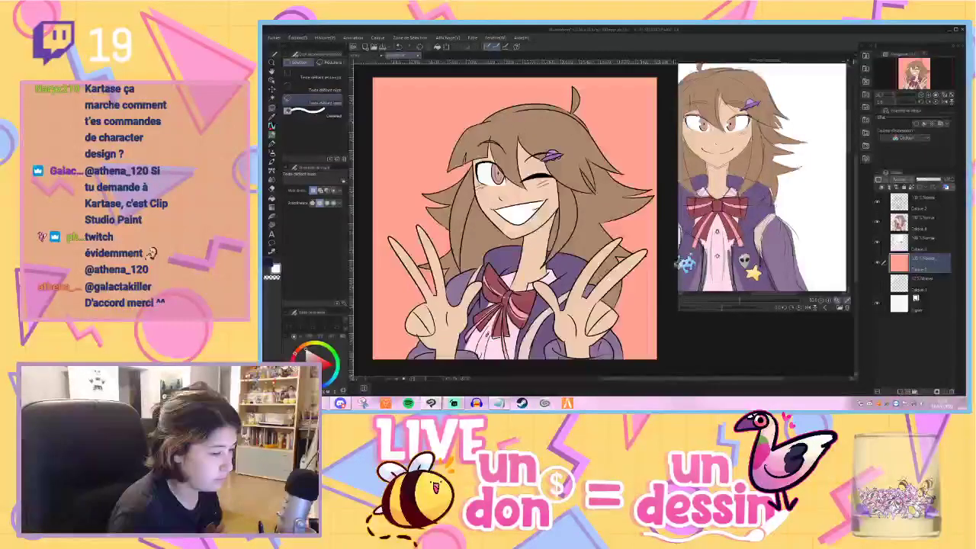
{"action": "left_click", "coordinate": [332, 349]}
{"action": "left_click", "coordinate": [329, 360]}
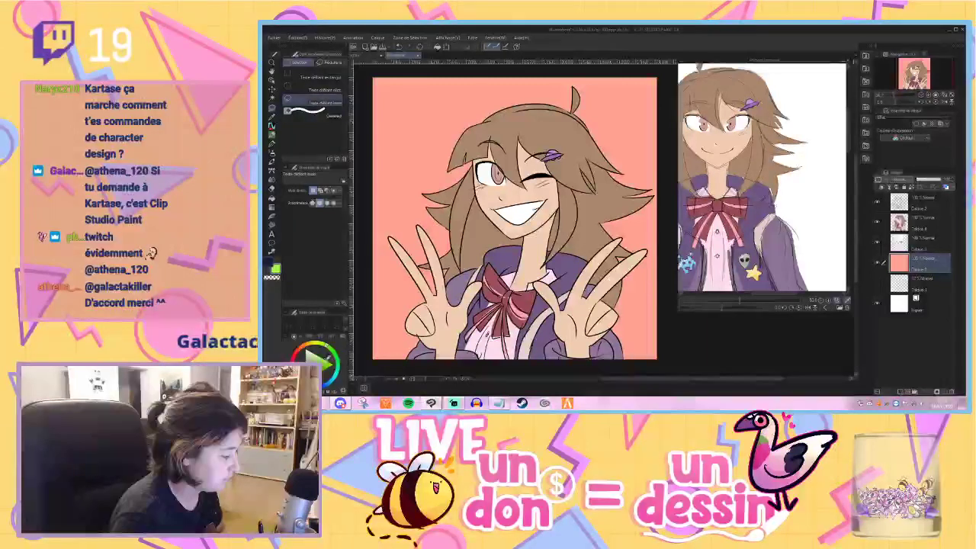
{"action": "left_click", "coordinate": [437, 47]}
{"action": "scroll", "coordinate": [523, 169], "scroll_direction": "down", "scroll_amount": 1}
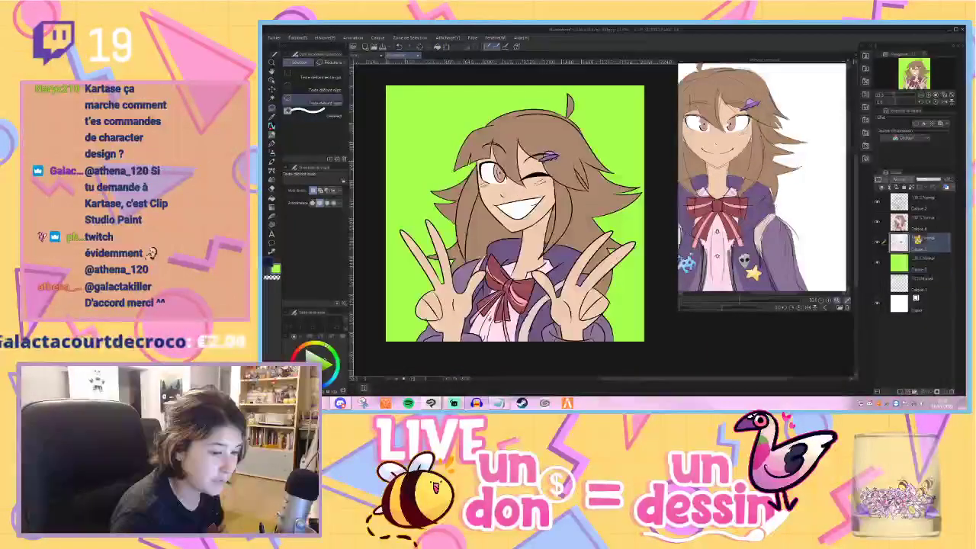
Transfer the character's colours down onto the white teeth layer and move the emptied layer beneath it.
{"action": "right_click", "coordinate": [936, 263]}
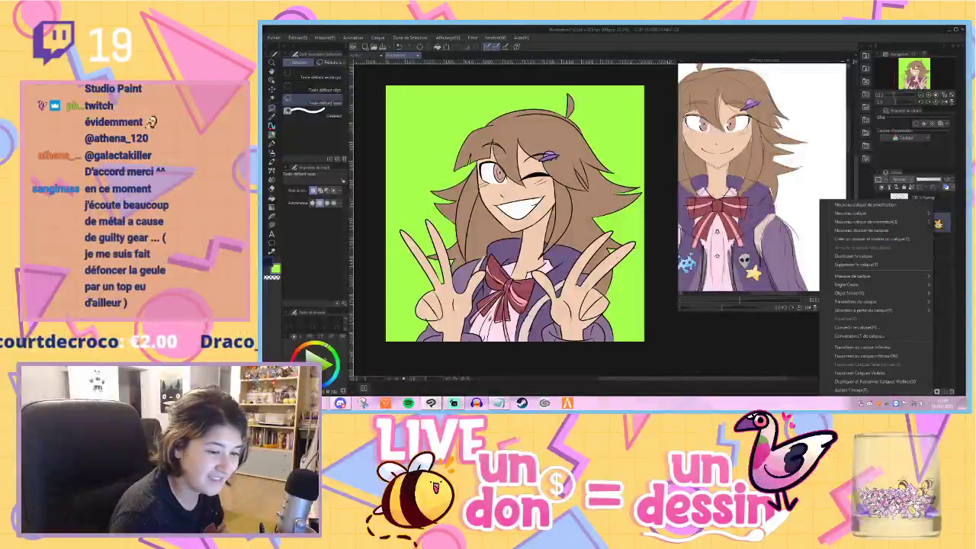
{"action": "left_click", "coordinate": [869, 347]}
{"action": "left_click_drag", "start_coordinate": [901, 243], "coordinate": [902, 218]}
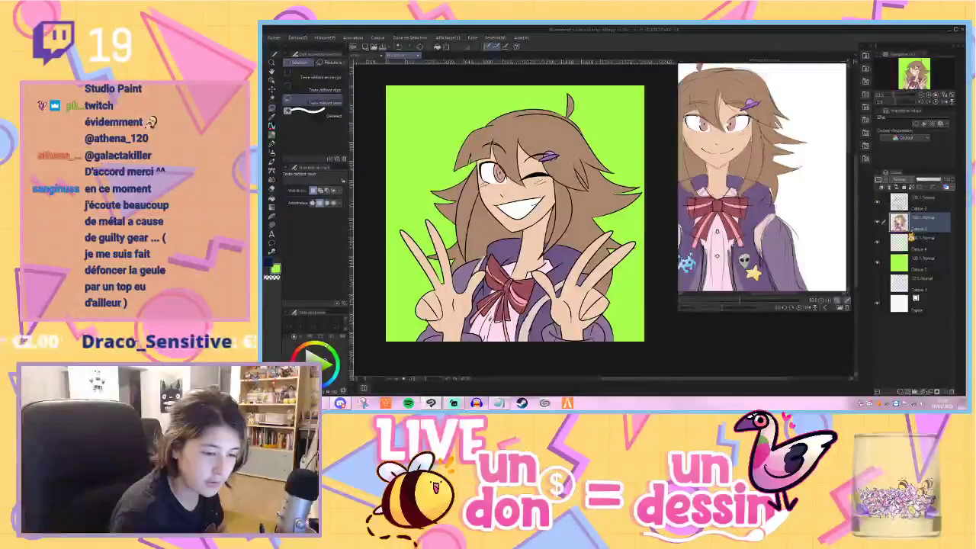
On the emptied layer beneath the colours, lasso an area around the bow, fill it with dark red, and deselect.
{"action": "left_click_drag", "start_coordinate": [543, 270], "coordinate": [499, 300]}
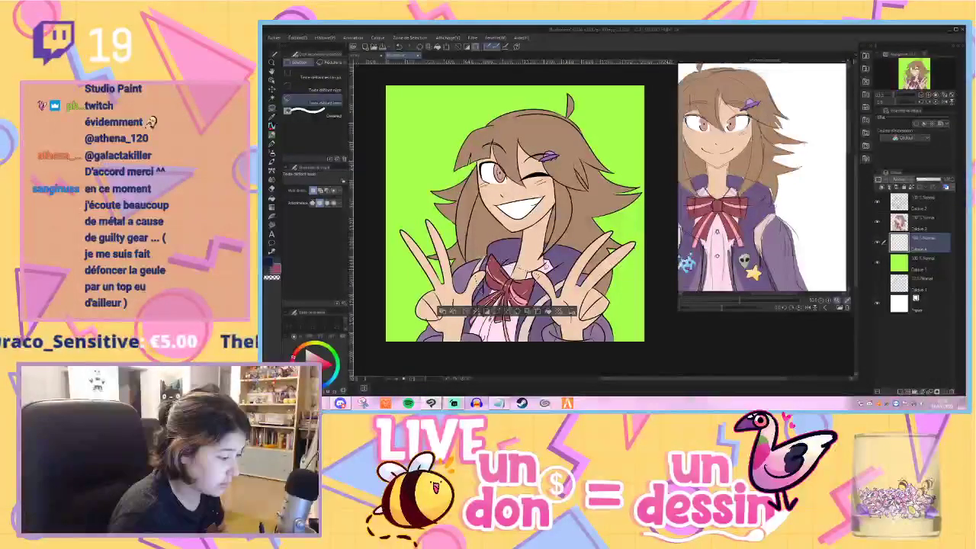
{"action": "left_click", "coordinate": [541, 314]}
{"action": "key", "text": "ctrl+d"}
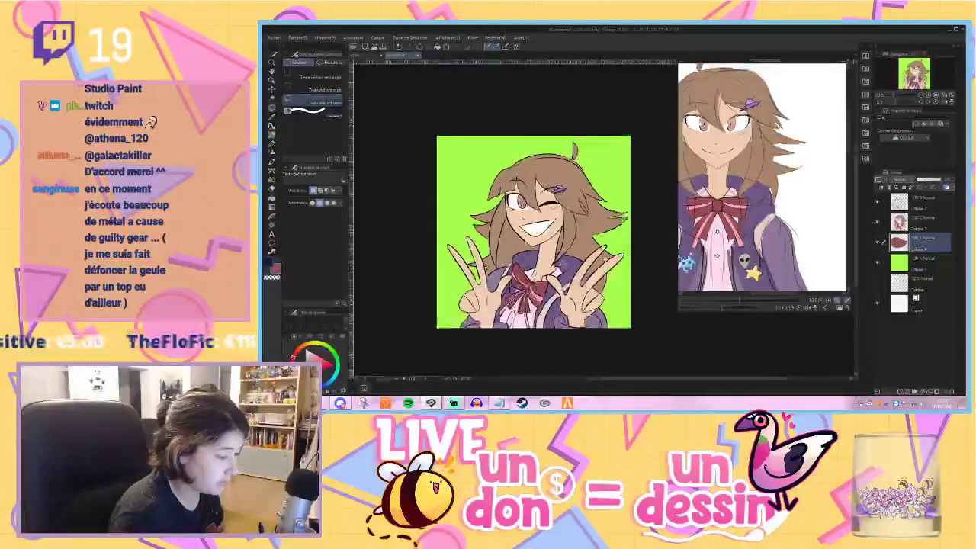
Refill the background layer with a softer light green.
{"action": "left_click", "coordinate": [905, 263]}
{"action": "right_click", "coordinate": [432, 215]}
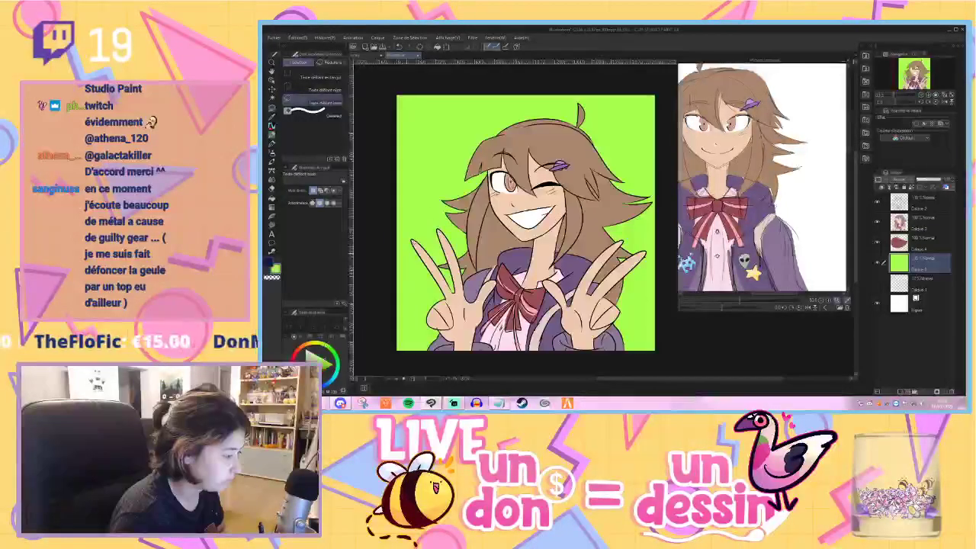
{"action": "left_click", "coordinate": [439, 47]}
{"action": "scroll", "coordinate": [503, 148], "scroll_direction": "down", "scroll_amount": 2}
{"action": "scroll", "coordinate": [503, 148], "scroll_direction": "up", "scroll_amount": 1}
{"action": "key", "text": "ctrl+plus"}
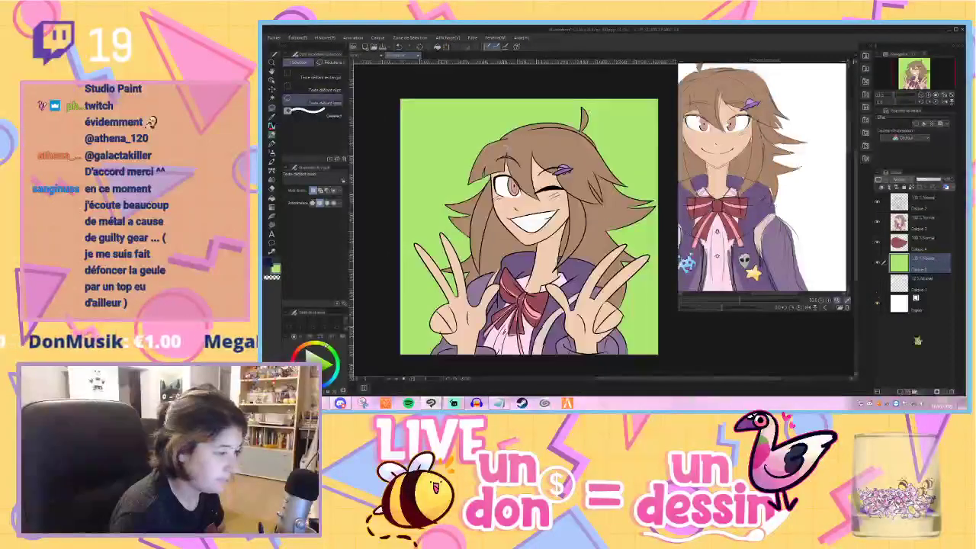
On a new layer above the green background, draw a white alien head and a small heart with the pen near the fringe.
{"action": "left_click", "coordinate": [901, 392]}
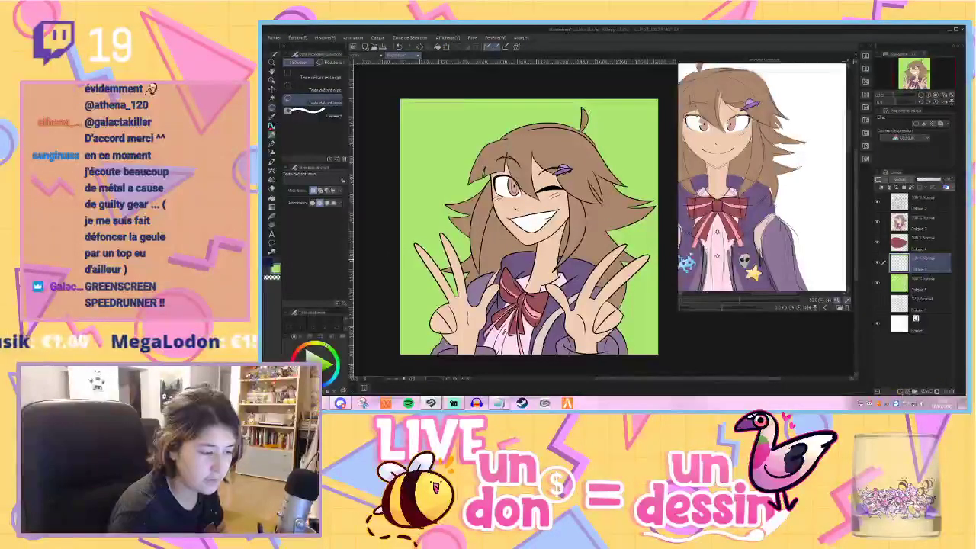
{"action": "left_click", "coordinate": [272, 143]}
{"action": "left_click_drag", "start_coordinate": [316, 192], "coordinate": [311, 195]}
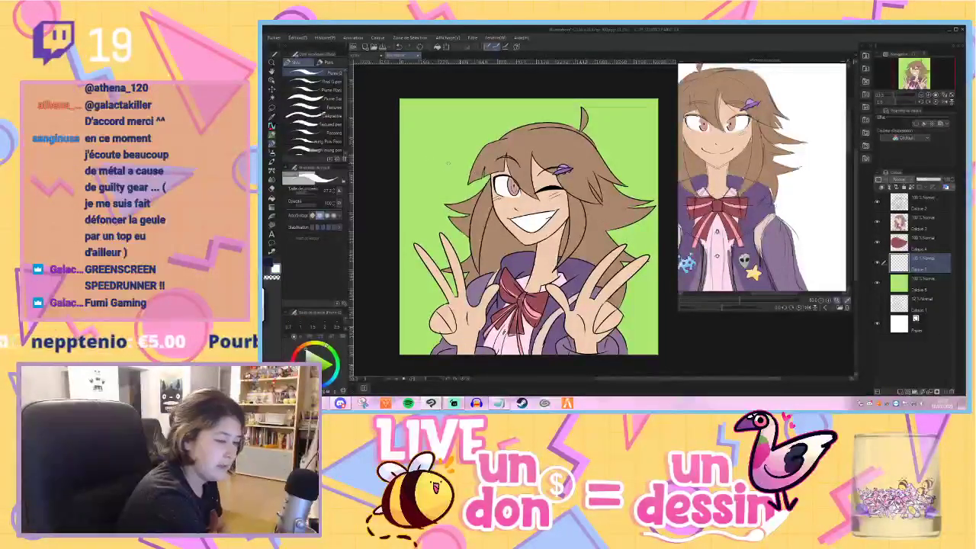
{"action": "left_click", "coordinate": [313, 193]}
{"action": "mouse_move", "coordinate": [437, 177]}
{"action": "left_mouse_down"}
{"action": "mouse_move", "coordinate": [418, 153]}
{"action": "mouse_move", "coordinate": [436, 170]}
{"action": "mouse_move", "coordinate": [427, 156]}
{"action": "mouse_move", "coordinate": [435, 154]}
{"action": "mouse_move", "coordinate": [424, 165]}
{"action": "mouse_move", "coordinate": [455, 186]}
{"action": "mouse_move", "coordinate": [462, 180]}
{"action": "left_mouse_up"}
{"action": "left_click", "coordinate": [273, 278]}
{"action": "key", "text": "c"}
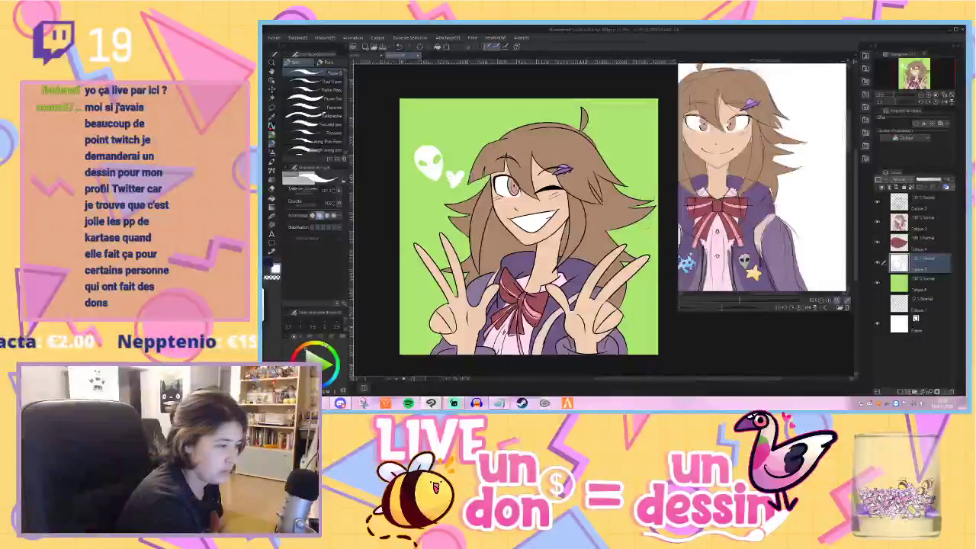
Draw a white star and sparkle on the other side of the hair and set the doodle layer's blending mode to glow dodge.
{"action": "left_click", "coordinate": [310, 194]}
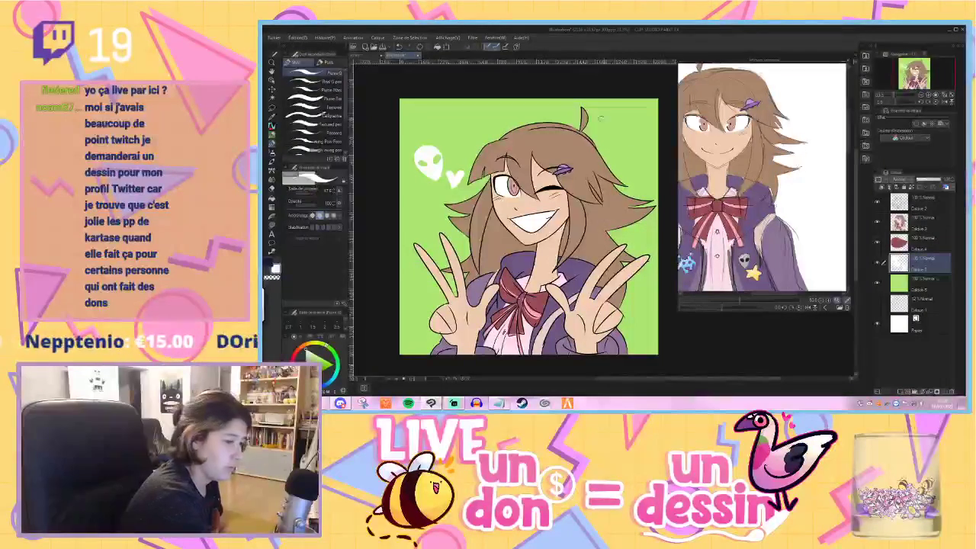
{"action": "mouse_move", "coordinate": [617, 151]}
{"action": "left_mouse_down"}
{"action": "mouse_move", "coordinate": [620, 161]}
{"action": "mouse_move", "coordinate": [642, 151]}
{"action": "mouse_move", "coordinate": [634, 169]}
{"action": "mouse_move", "coordinate": [634, 156]}
{"action": "left_mouse_up"}
{"action": "key", "text": "ctrl+z"}
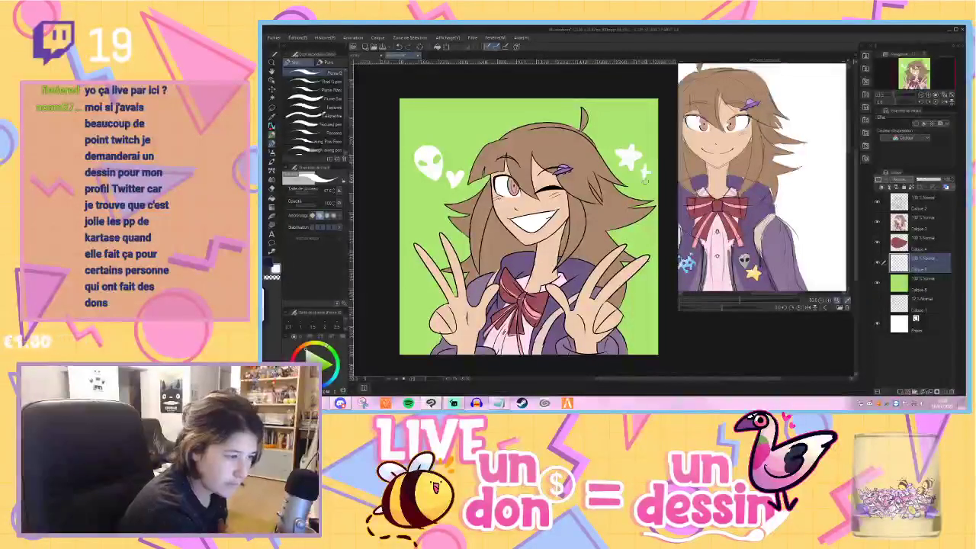
{"action": "left_click", "coordinate": [915, 180]}
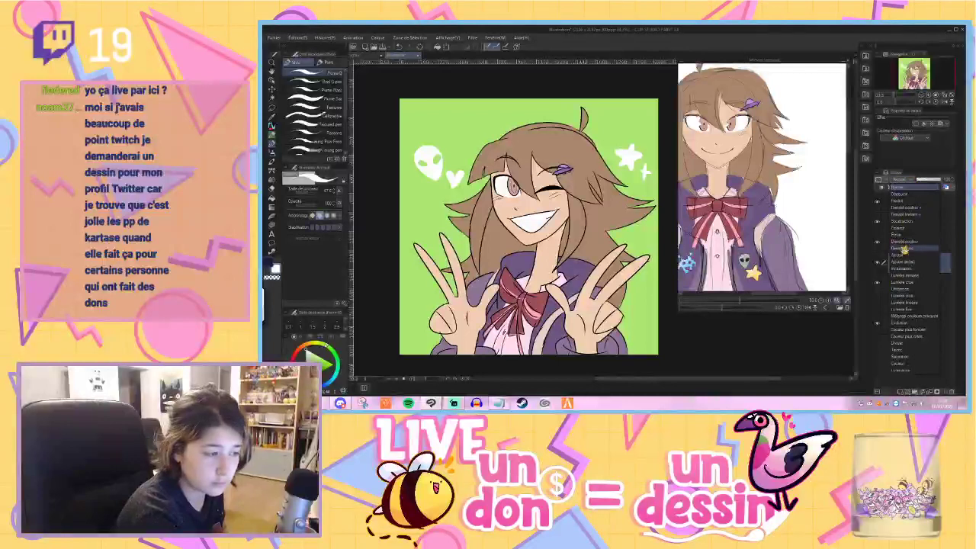
{"action": "left_click", "coordinate": [904, 244]}
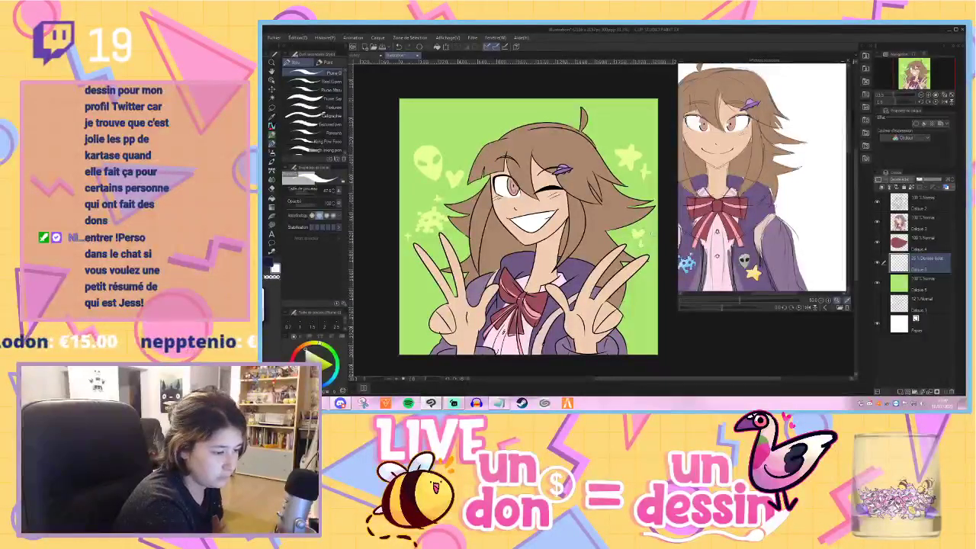
On a new layer above the doodles, draw diagonal dark blue stripes with the gradient tool and set the blending mode to glow dodge.
{"action": "left_click", "coordinate": [902, 389]}
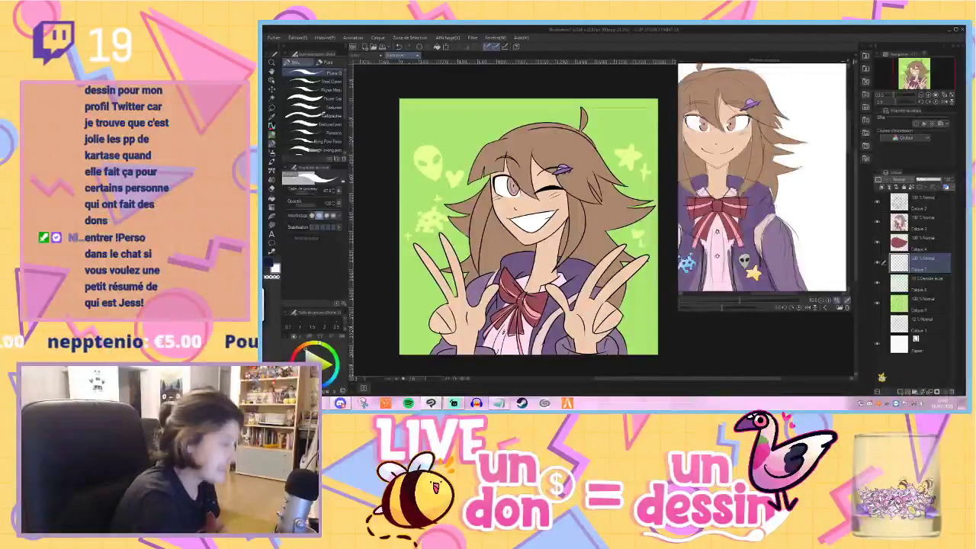
{"action": "left_click", "coordinate": [274, 215]}
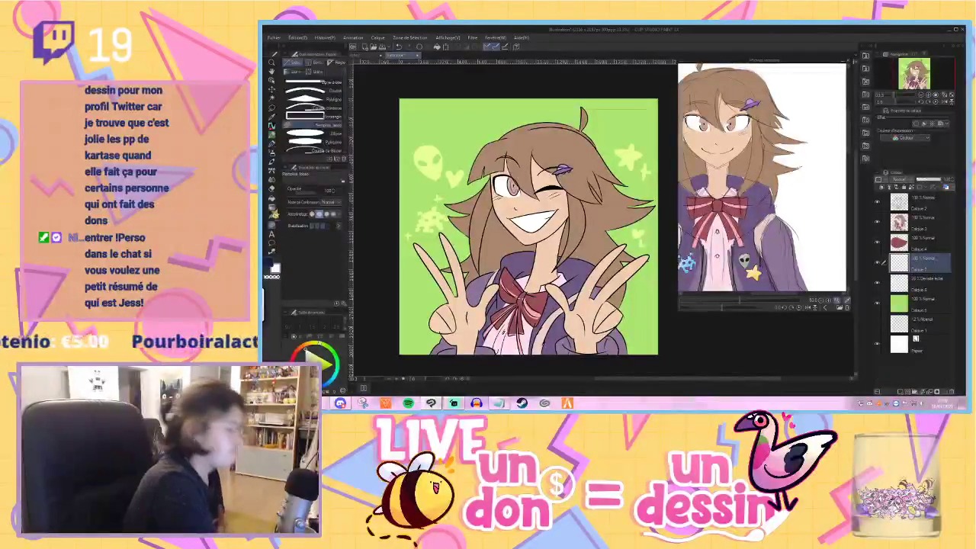
{"action": "left_click", "coordinate": [273, 208]}
{"action": "left_click", "coordinate": [311, 90]}
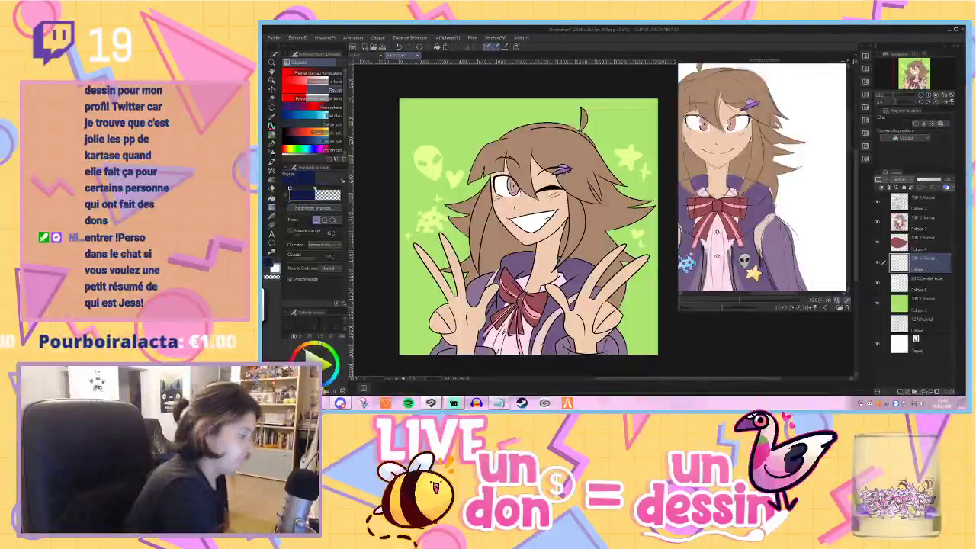
{"action": "left_click_drag", "start_coordinate": [409, 347], "coordinate": [449, 319]}
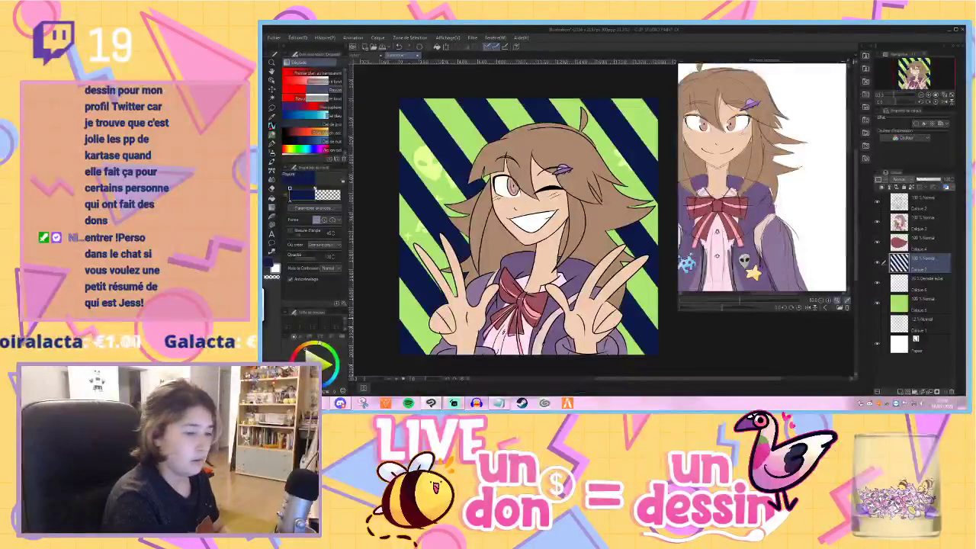
{"action": "left_click", "coordinate": [910, 180]}
{"action": "left_click", "coordinate": [917, 246]}
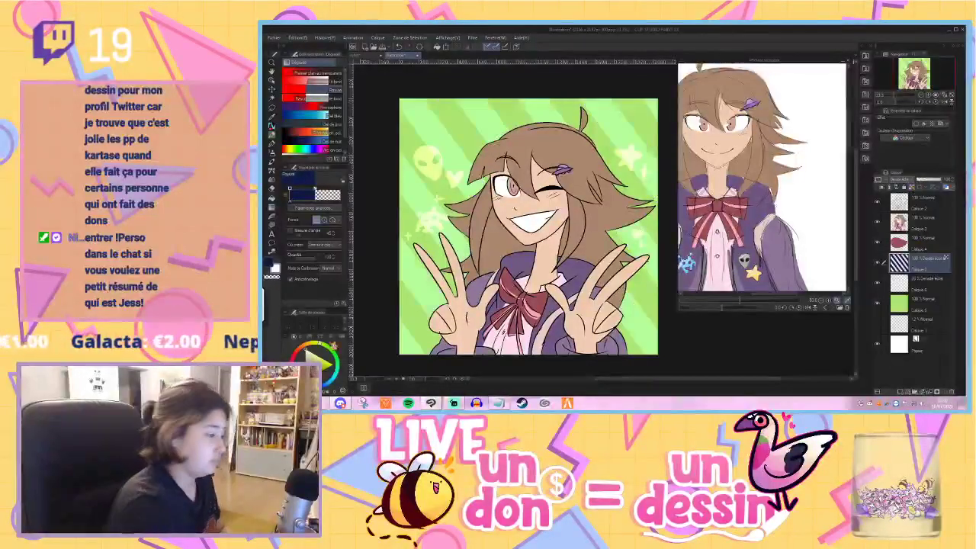
Recolour the background stripes pale mint and lower the stripe layer's opacity to make them subtle.
{"action": "left_click_drag", "start_coordinate": [327, 348], "coordinate": [340, 371]}
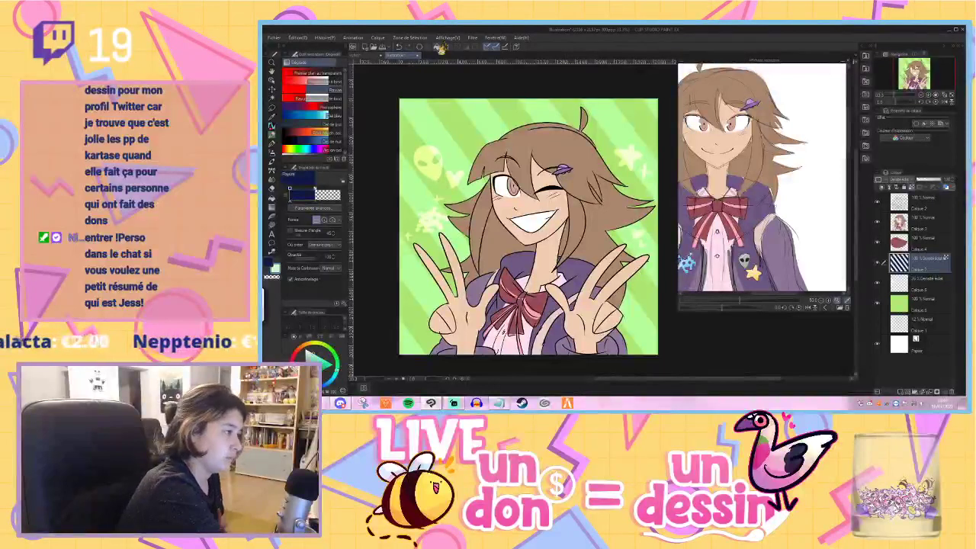
{"action": "left_click", "coordinate": [439, 48]}
{"action": "left_click", "coordinate": [925, 182]}
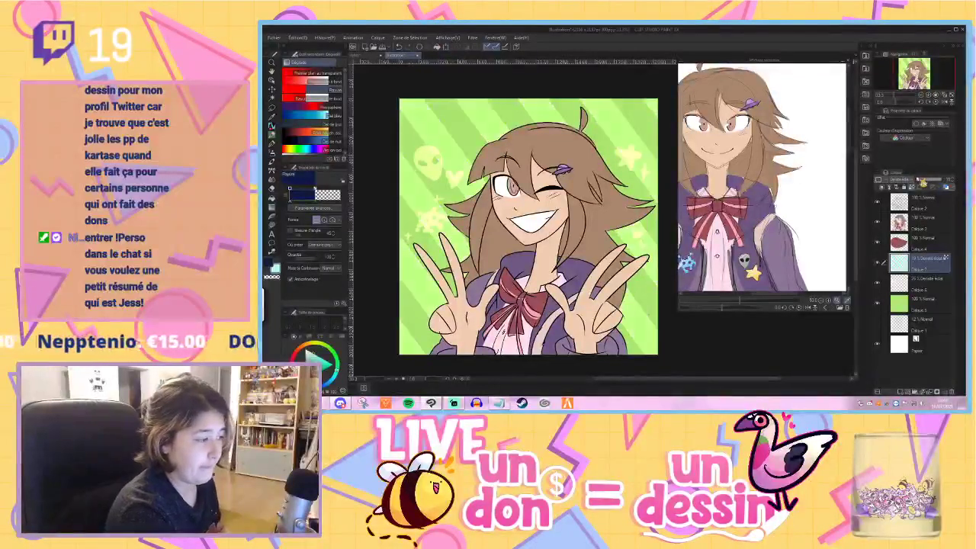
{"action": "left_click_drag", "start_coordinate": [922, 183], "coordinate": [919, 183]}
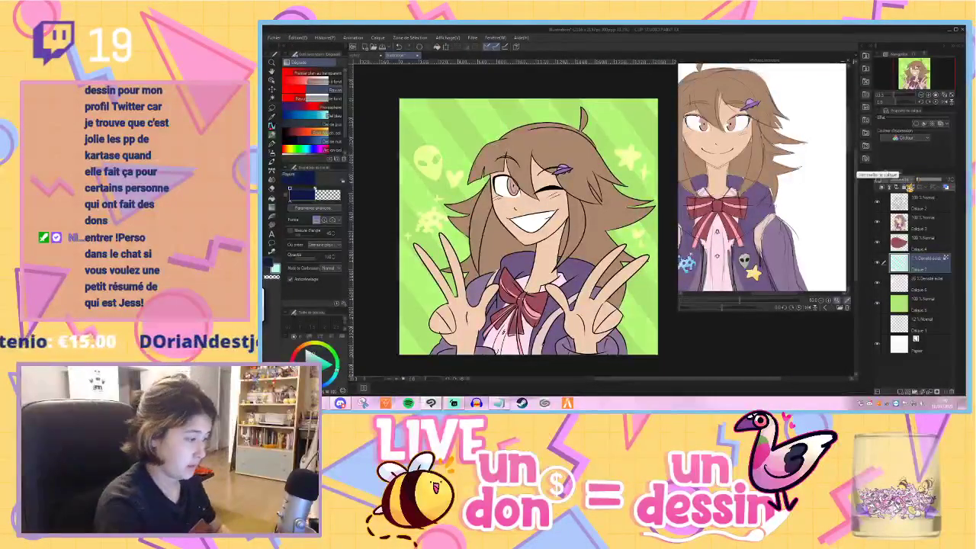
{"action": "scroll", "coordinate": [461, 210], "scroll_direction": "down", "scroll_amount": 1}
{"action": "scroll", "coordinate": [500, 203], "scroll_direction": "down", "scroll_amount": 3}
{"action": "scroll", "coordinate": [498, 204], "scroll_direction": "up", "scroll_amount": 4}
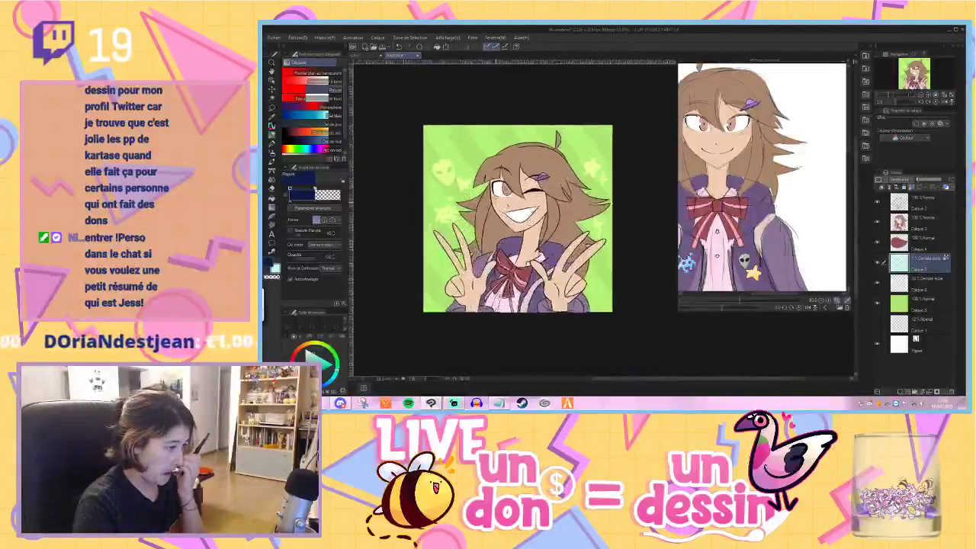
Add a new layer directly above the character's colours and set its blending mode to glow dodge.
{"action": "left_click", "coordinate": [925, 222]}
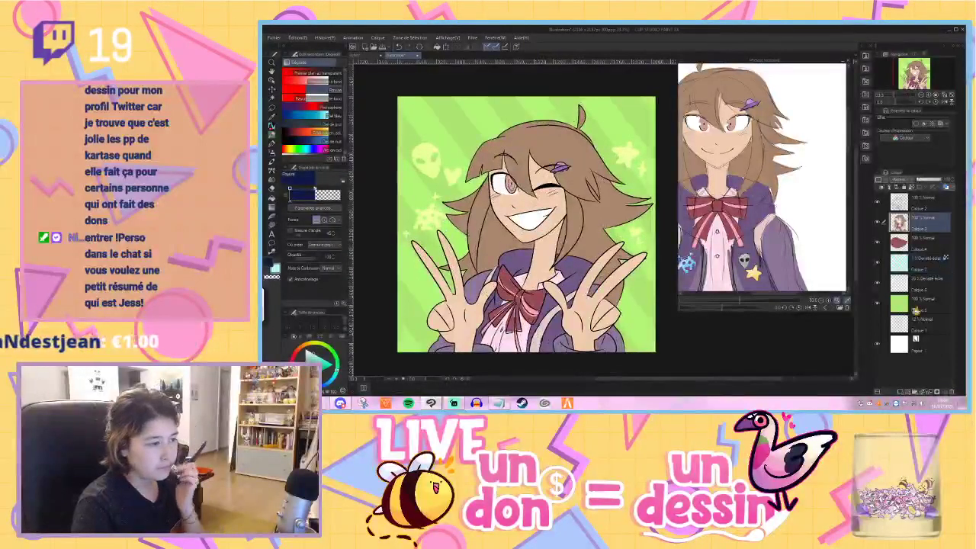
{"action": "left_click", "coordinate": [902, 392]}
{"action": "left_click", "coordinate": [900, 182]}
{"action": "left_click", "coordinate": [904, 248]}
Draw white shine strokes with the pen on both sides of the top of the hair.
{"action": "left_click", "coordinate": [272, 143]}
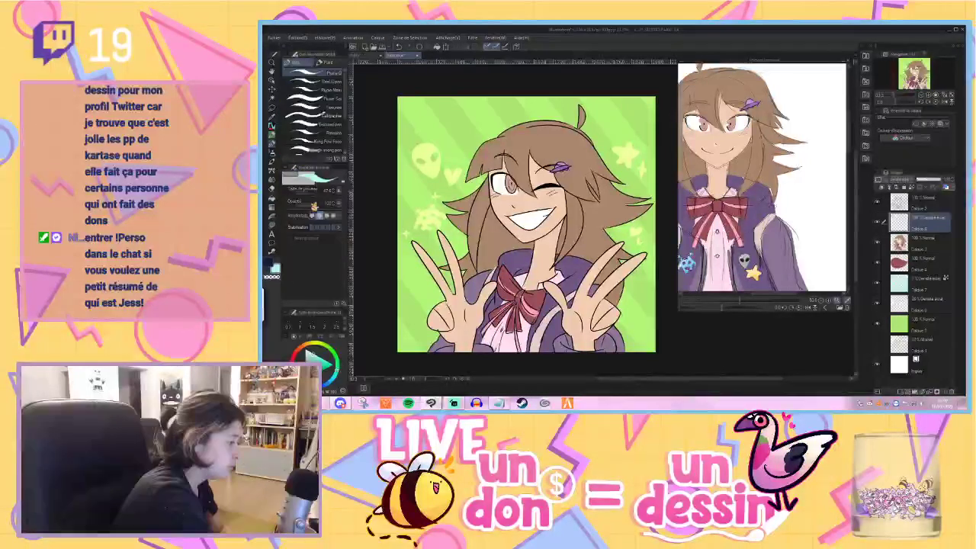
{"action": "left_click", "coordinate": [306, 350]}
{"action": "mouse_move", "coordinate": [592, 157]}
{"action": "left_mouse_down"}
{"action": "mouse_move", "coordinate": [575, 139]}
{"action": "mouse_move", "coordinate": [574, 156]}
{"action": "left_mouse_up"}
{"action": "left_click_drag", "start_coordinate": [490, 142], "coordinate": [482, 158]}
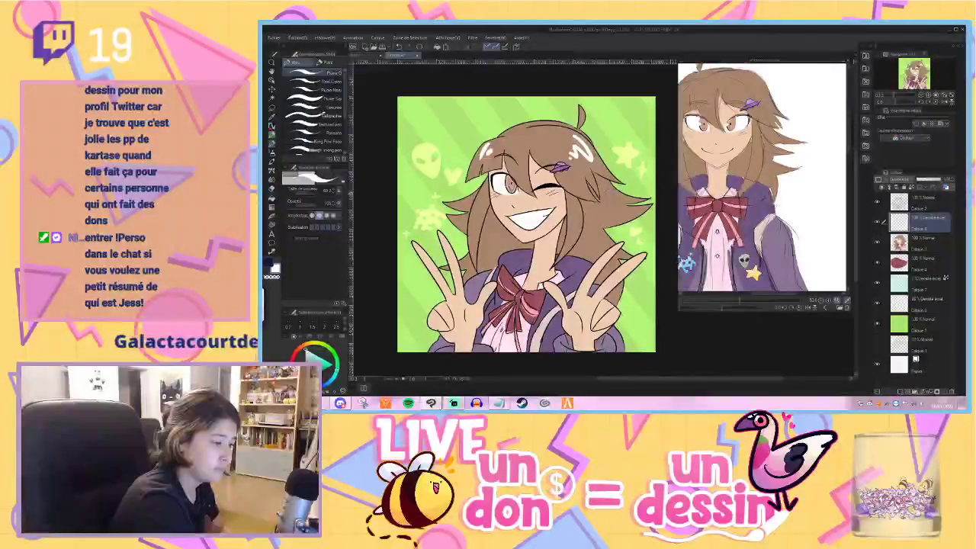
Lower the opacity of the hair shine layer and add a new layer at the top of the layer stack.
{"action": "left_click_drag", "start_coordinate": [928, 180], "coordinate": [920, 180]}
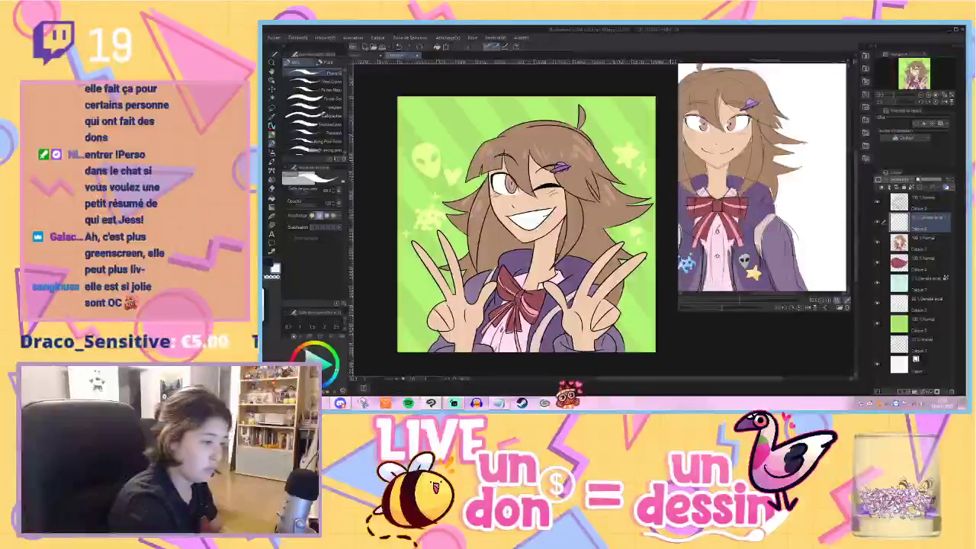
{"action": "left_click", "coordinate": [900, 392]}
{"action": "key", "text": "ctrl+z"}
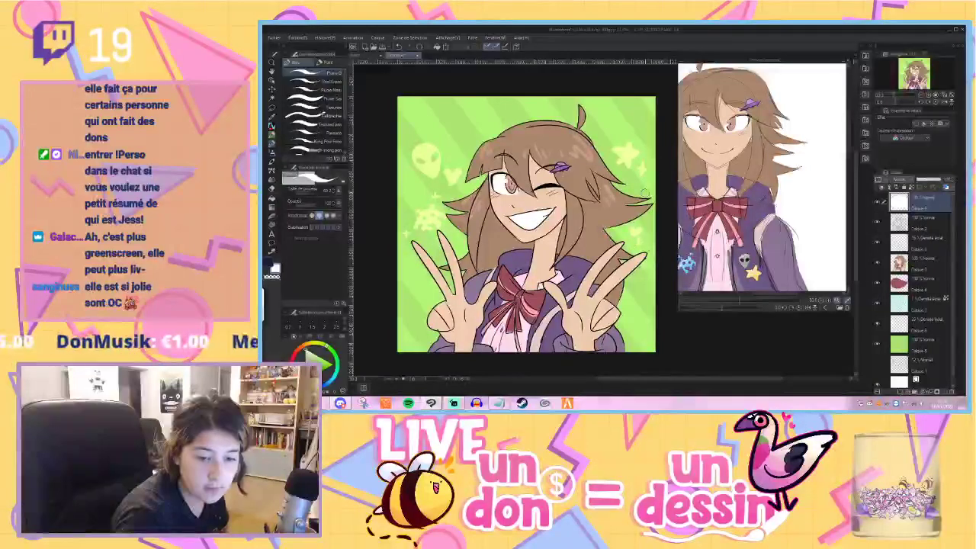
Examine the whole drawing against the full-body reference of the character.
{"action": "scroll", "coordinate": [608, 203], "scroll_direction": "down", "scroll_amount": 1}
{"action": "scroll", "coordinate": [760, 189], "scroll_direction": "down", "scroll_amount": 4}
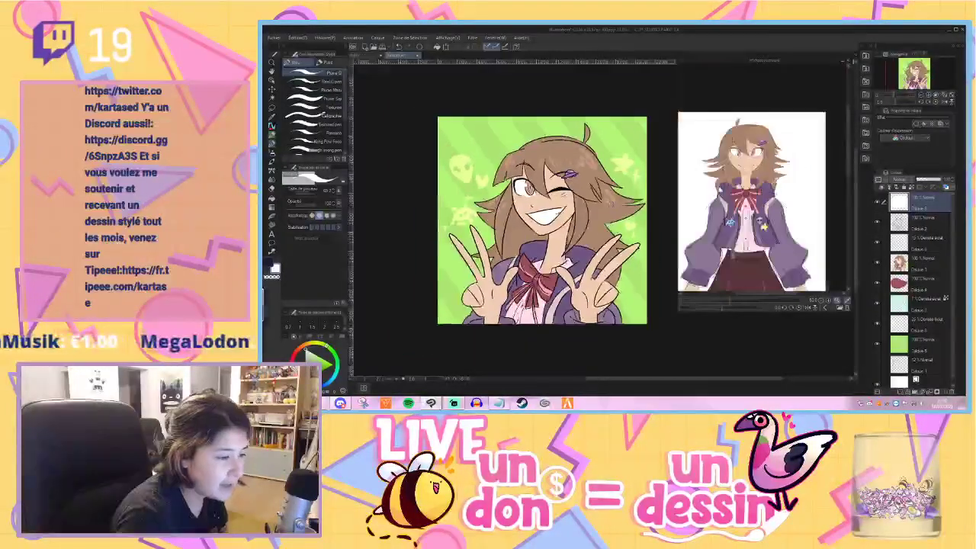
{"action": "scroll", "coordinate": [761, 188], "scroll_direction": "up", "scroll_amount": 1}
{"action": "scroll", "coordinate": [761, 188], "scroll_direction": "up", "scroll_amount": 2}
{"action": "scroll", "coordinate": [767, 206], "scroll_direction": "down", "scroll_amount": 5}
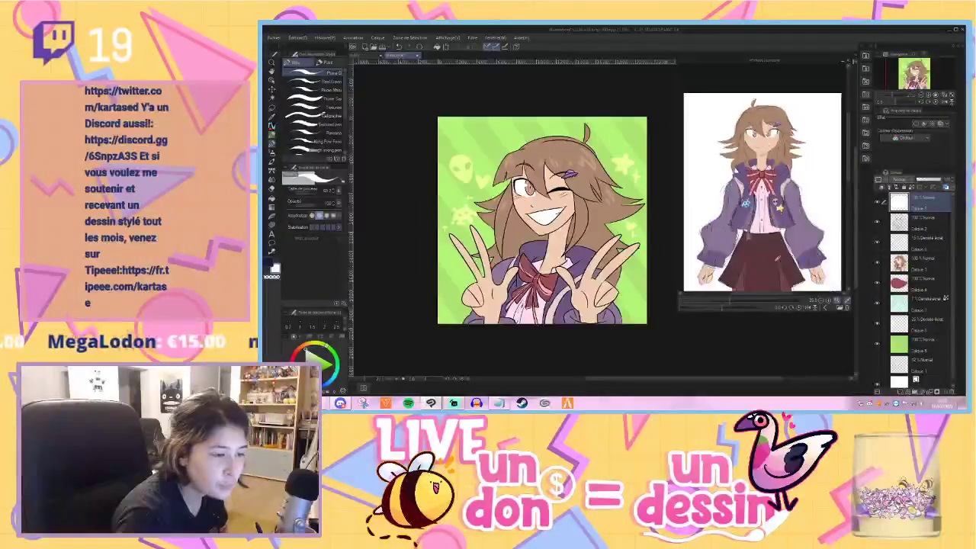
{"action": "scroll", "coordinate": [773, 248], "scroll_direction": "up", "scroll_amount": 2}
{"action": "scroll", "coordinate": [773, 248], "scroll_direction": "up", "scroll_amount": 1}
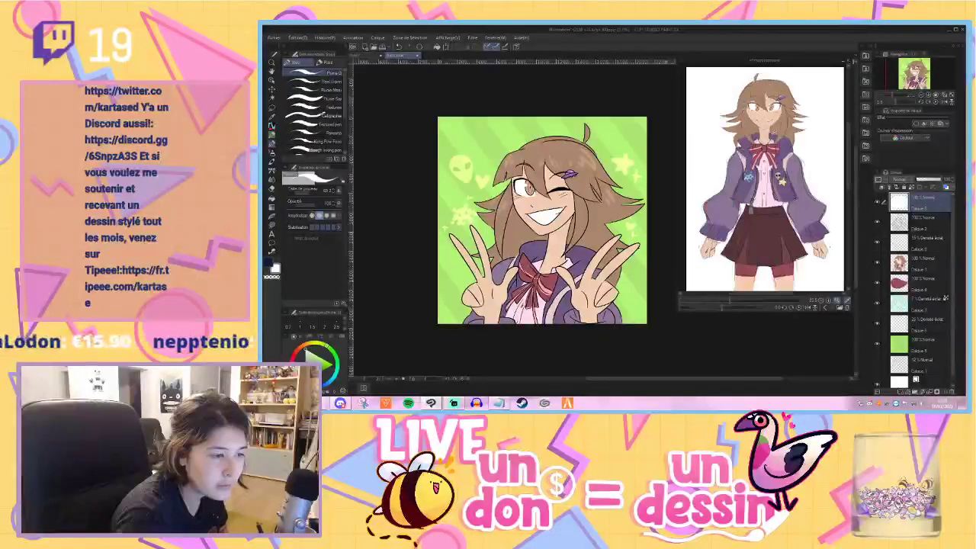
{"action": "scroll", "coordinate": [488, 174], "scroll_direction": "down", "scroll_amount": 1}
{"action": "scroll", "coordinate": [504, 171], "scroll_direction": "up", "scroll_amount": 3}
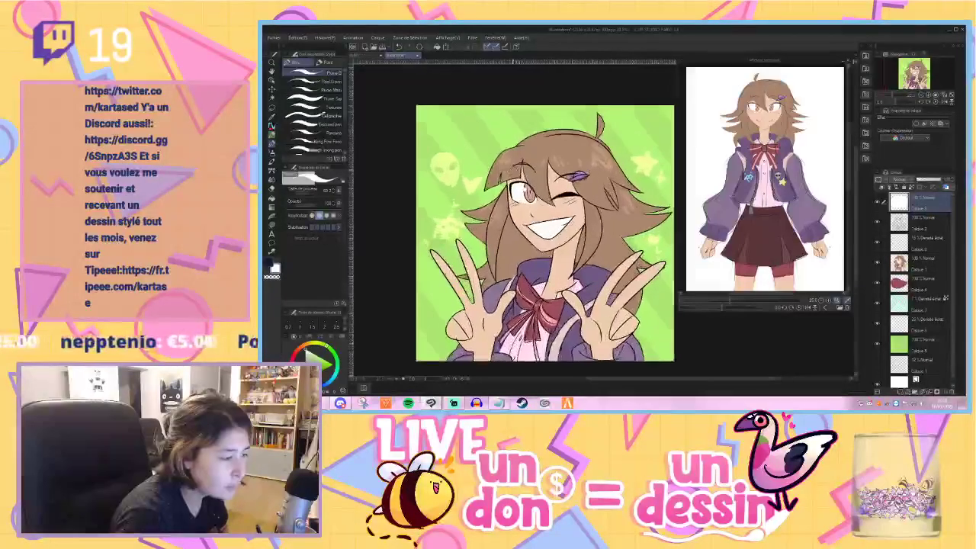
{"action": "scroll", "coordinate": [584, 260], "scroll_direction": "down", "scroll_amount": 1}
{"action": "scroll", "coordinate": [585, 260], "scroll_direction": "up", "scroll_amount": 1}
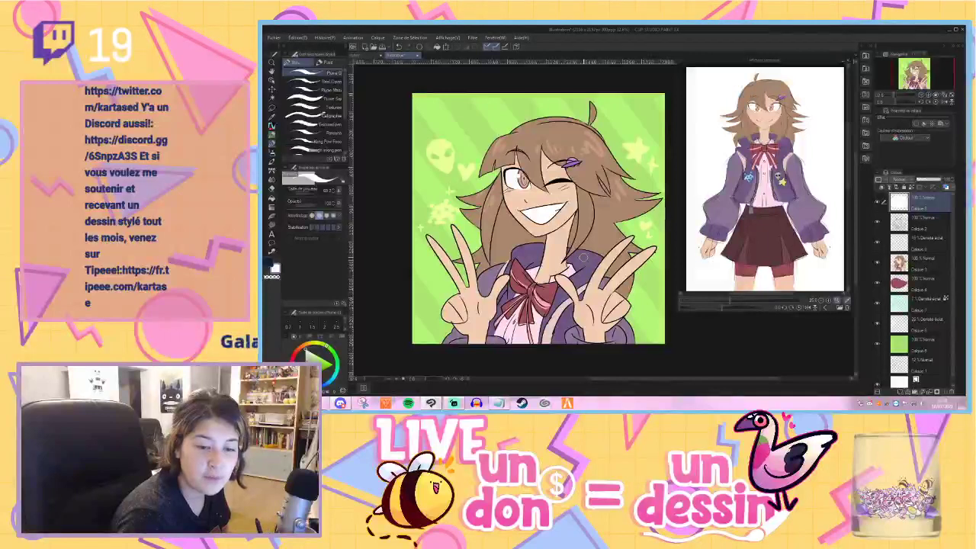
{"action": "scroll", "coordinate": [583, 257], "scroll_direction": "down", "scroll_amount": 2}
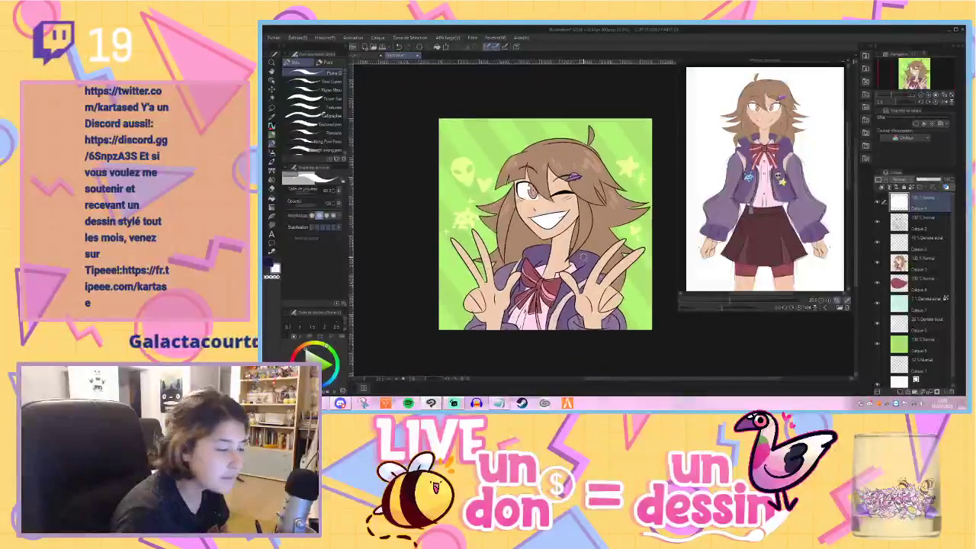
{"action": "scroll", "coordinate": [552, 238], "scroll_direction": "up", "scroll_amount": 2}
{"action": "scroll", "coordinate": [532, 210], "scroll_direction": "down", "scroll_amount": 1}
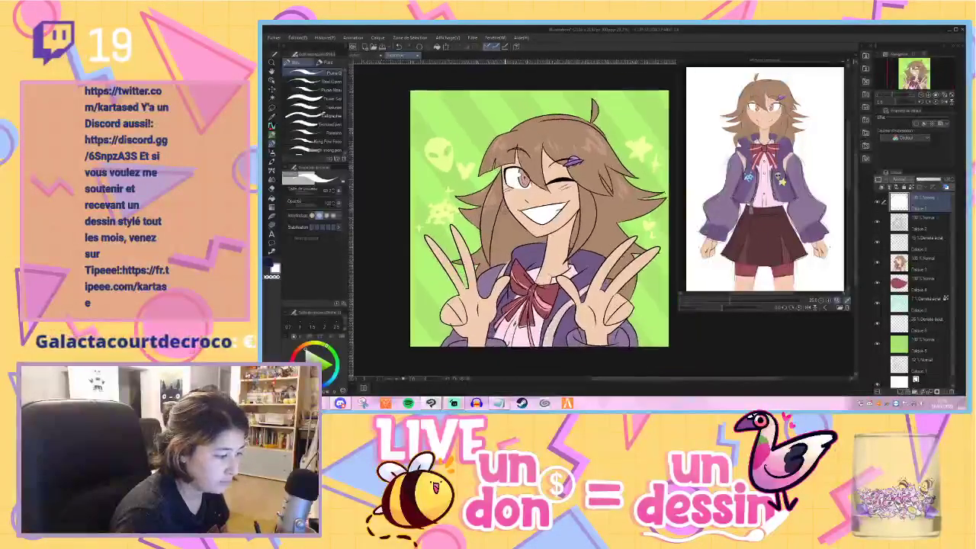
Duplicate the line-art layer twice, keeping both copies directly above the original.
{"action": "left_click", "coordinate": [908, 223]}
{"action": "right_click", "coordinate": [907, 223]}
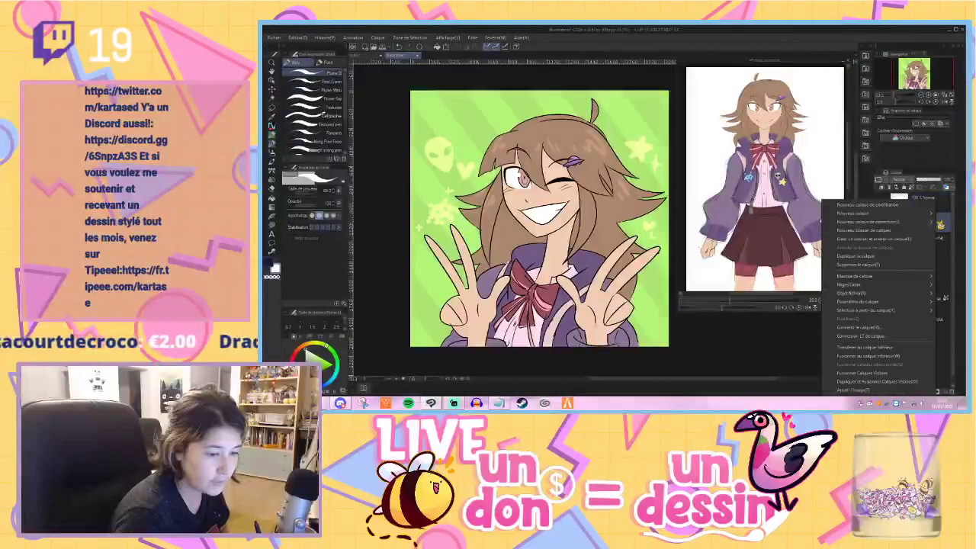
{"action": "left_click", "coordinate": [853, 257]}
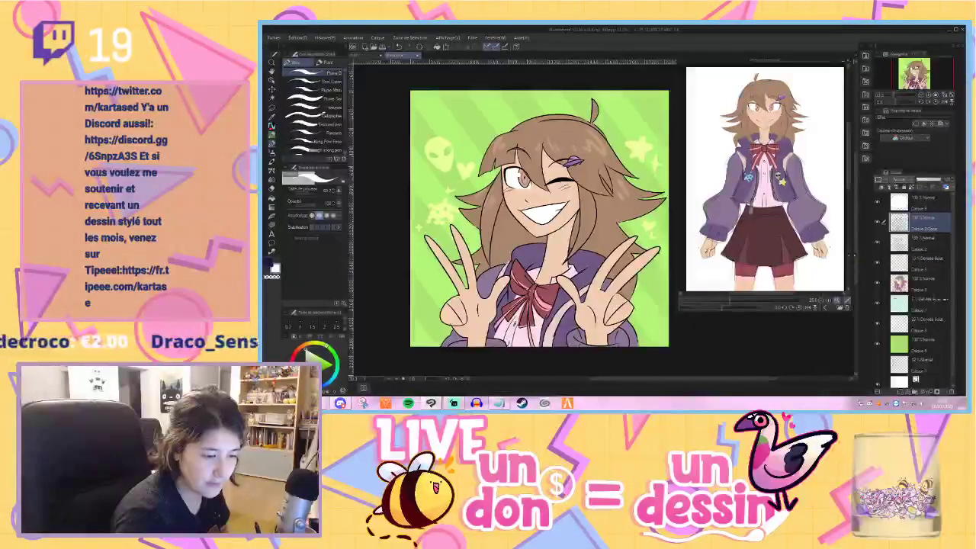
{"action": "right_click", "coordinate": [905, 227]}
{"action": "key", "text": "ctrl+v"}
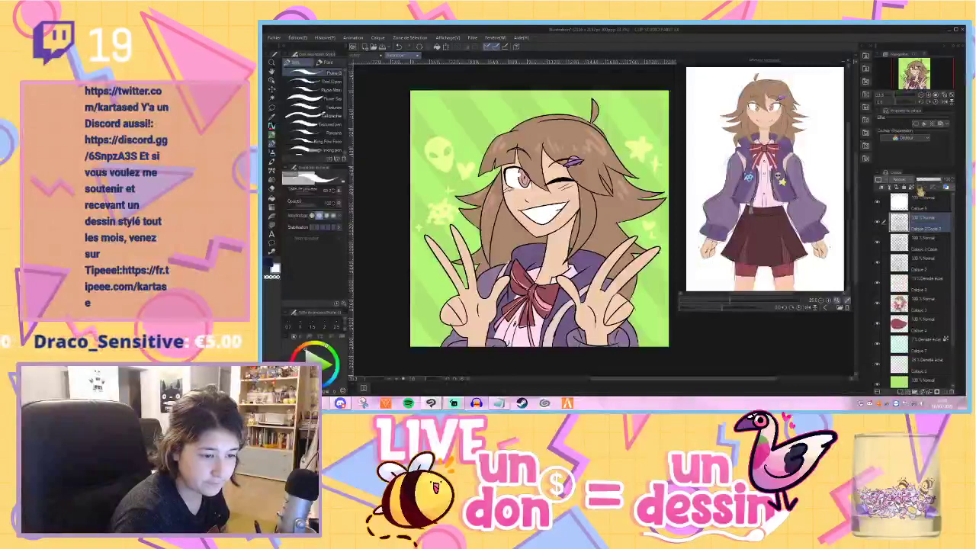
Recolour the upper line-art copy bright red and the lower copy bright blue.
{"action": "scroll", "coordinate": [767, 91], "scroll_direction": "up", "scroll_amount": 2}
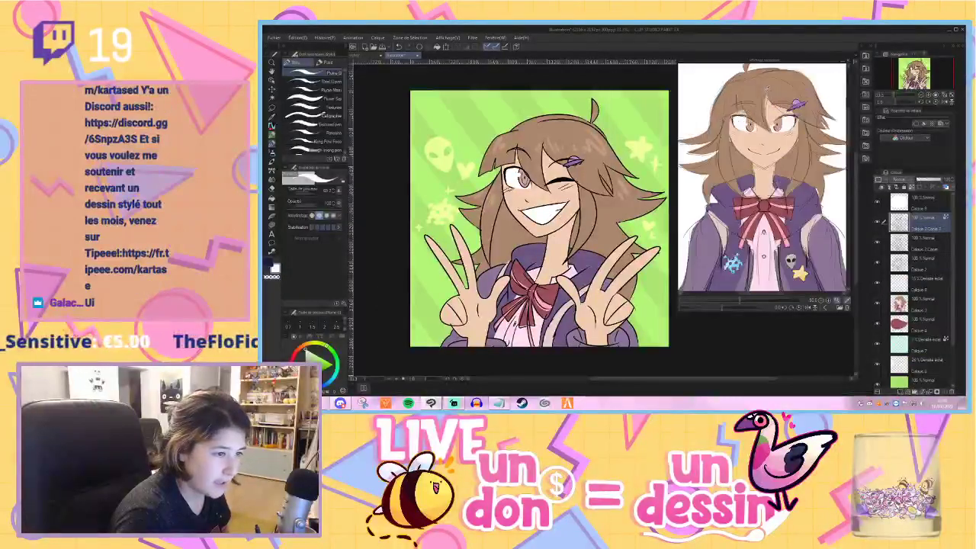
{"action": "left_click", "coordinate": [295, 355]}
{"action": "left_click", "coordinate": [333, 365]}
{"action": "left_click", "coordinate": [442, 48]}
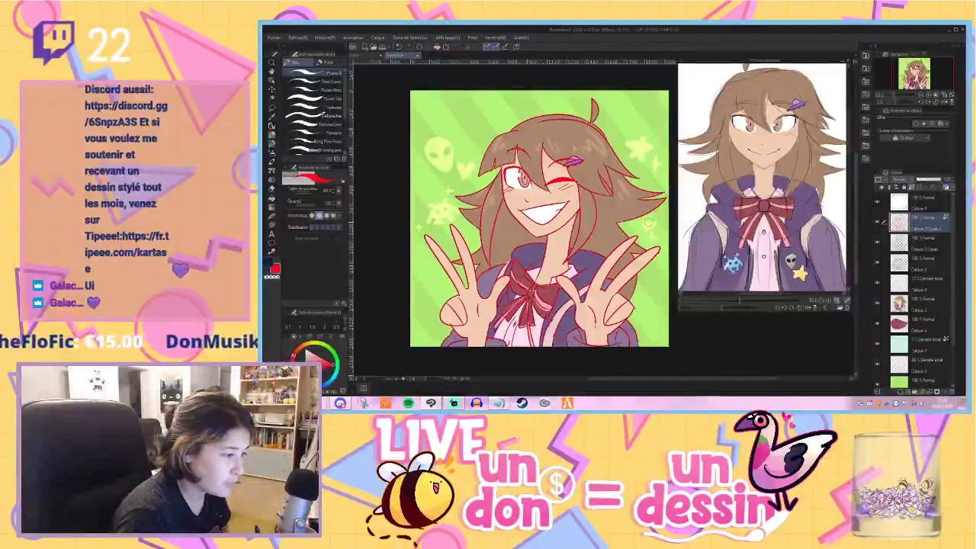
{"action": "left_click", "coordinate": [915, 242]}
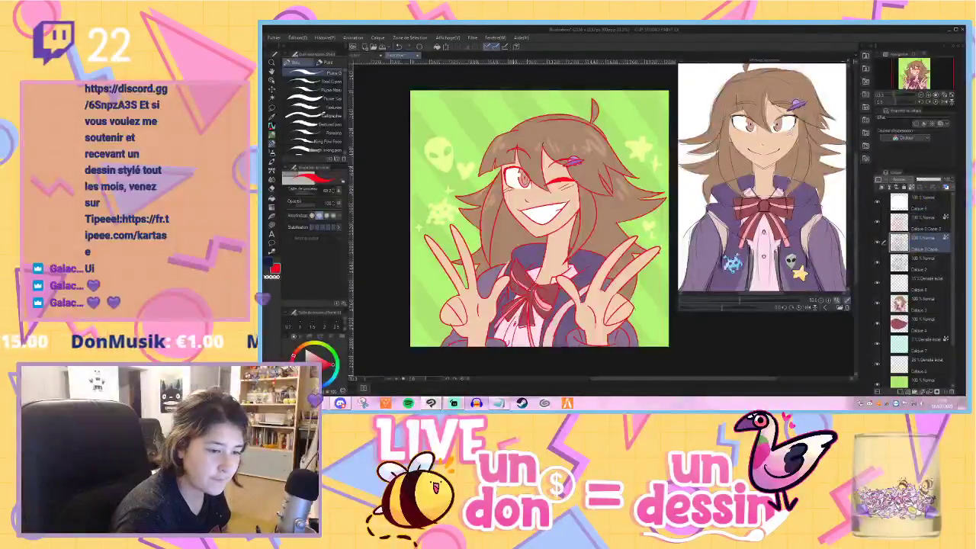
{"action": "left_click", "coordinate": [302, 365]}
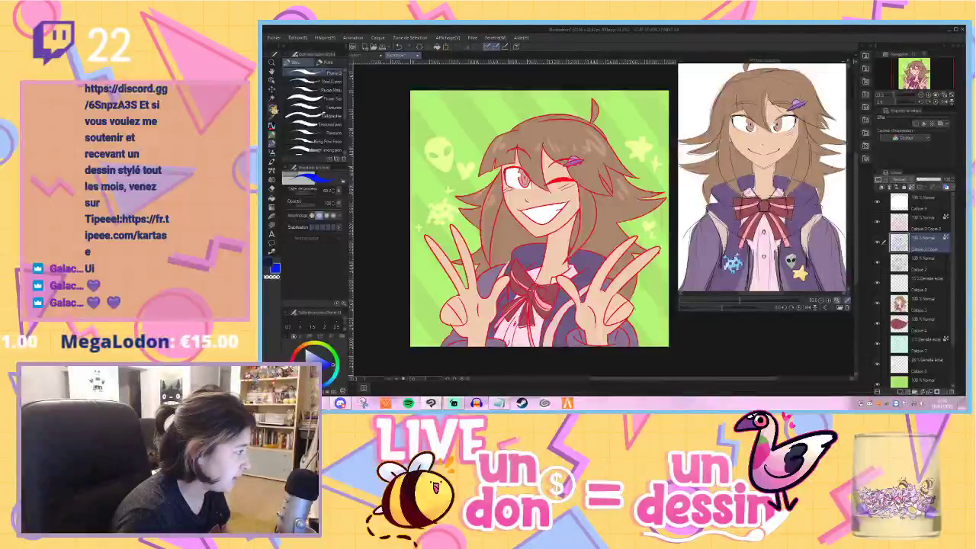
Shift the blue line-art copy slightly left and the red copy slightly right of the black lines for a 3D colour-fringe effect.
{"action": "left_click", "coordinate": [273, 89]}
{"action": "scroll", "coordinate": [530, 161], "scroll_direction": "up", "scroll_amount": 6}
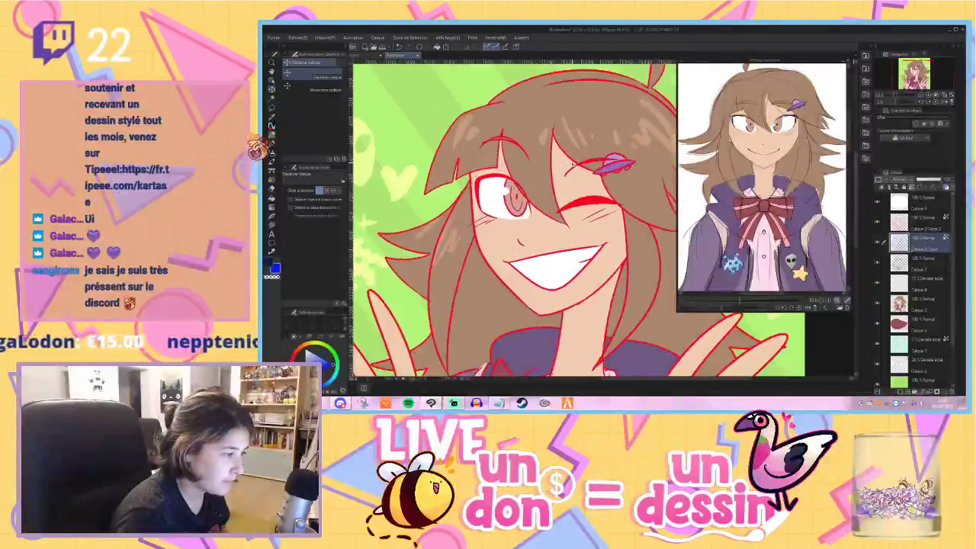
{"action": "left_click_drag", "start_coordinate": [573, 164], "coordinate": [570, 164]}
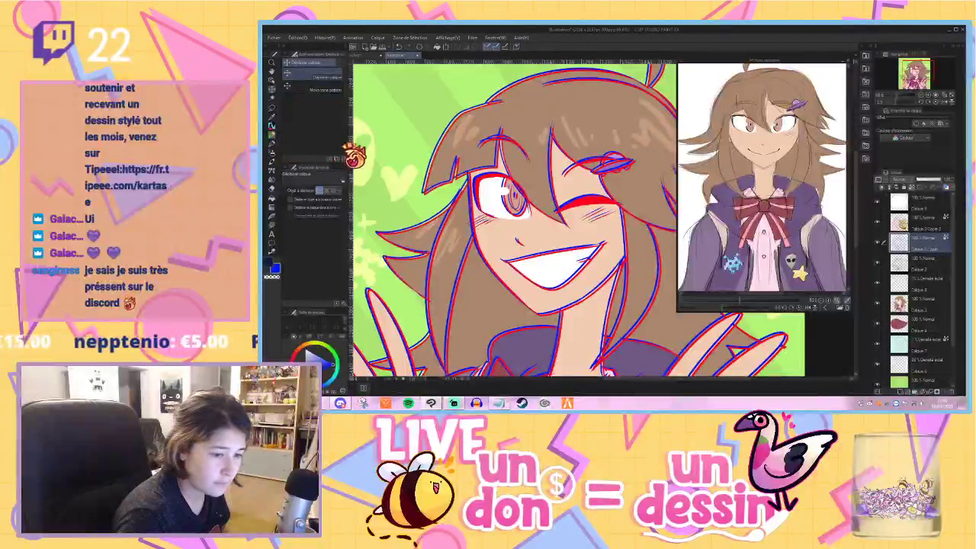
{"action": "left_click", "coordinate": [906, 223]}
{"action": "scroll", "coordinate": [607, 201], "scroll_direction": "up", "scroll_amount": 2}
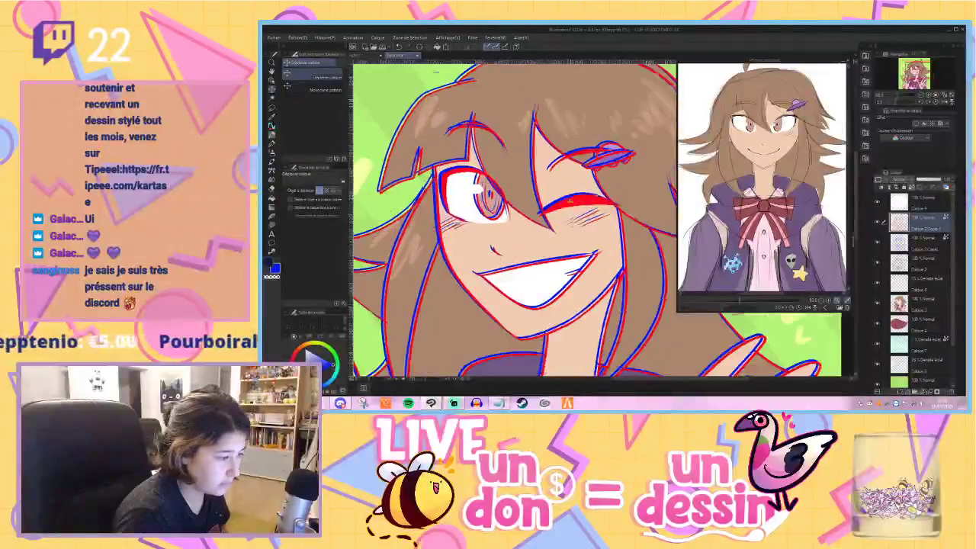
{"action": "scroll", "coordinate": [518, 207], "scroll_direction": "up", "scroll_amount": 7}
{"action": "left_click", "coordinate": [907, 244]}
{"action": "left_click_drag", "start_coordinate": [518, 207], "coordinate": [525, 211]}
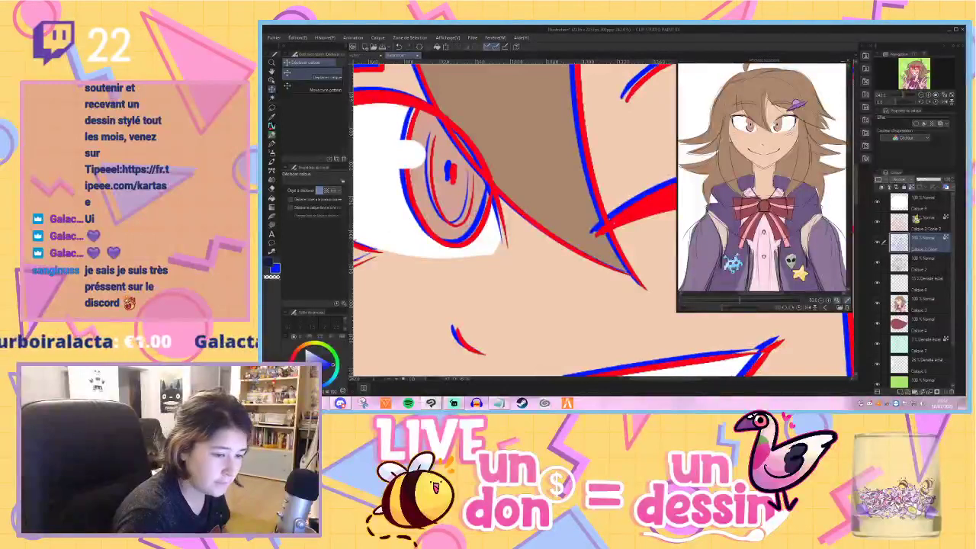
{"action": "left_click", "coordinate": [917, 219]}
{"action": "left_click_drag", "start_coordinate": [479, 167], "coordinate": [482, 169]}
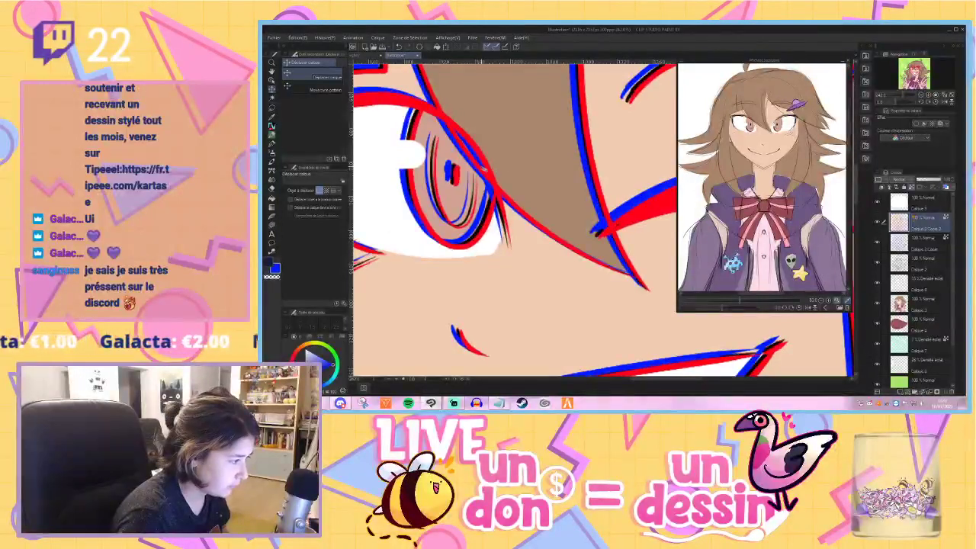
Select the red and blue line-art copies together and strongly lower their opacity to make the colour fringe subtle.
{"action": "key", "text": "ctrl+minus"}
{"action": "key", "text": "ctrl+minus"}
{"action": "key", "text": "ctrl+minus"}
{"action": "key", "text": "ctrl+minus"}
{"action": "key", "text": "ctrl+minus"}
{"action": "key", "text": "ctrl+minus"}
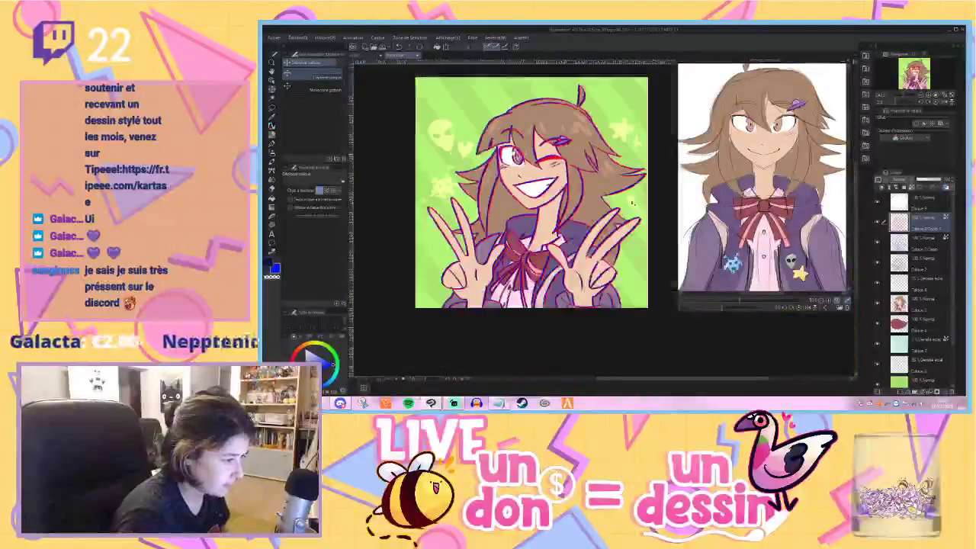
{"action": "left_click", "coordinate": [884, 242]}
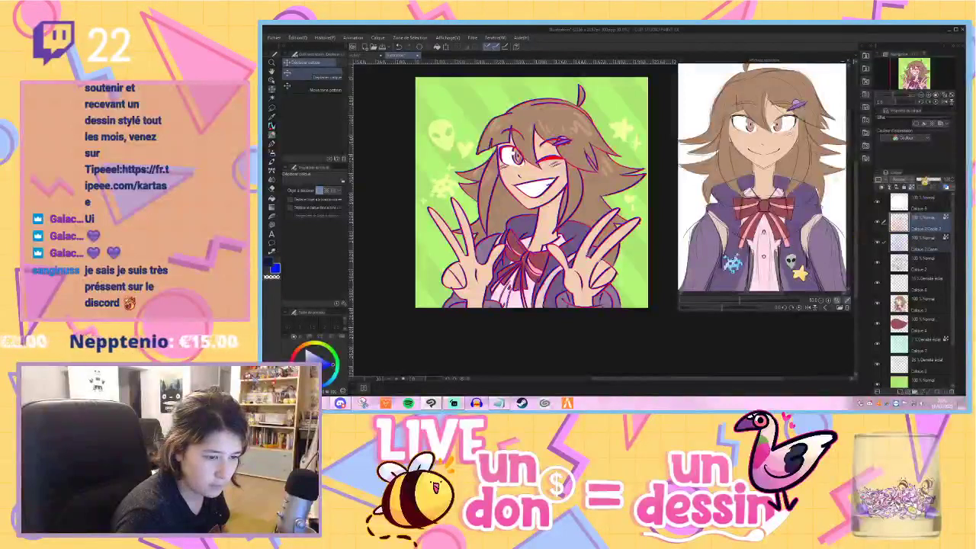
{"action": "left_click_drag", "start_coordinate": [925, 181], "coordinate": [921, 181]}
{"action": "scroll", "coordinate": [528, 221], "scroll_direction": "down", "scroll_amount": 3}
{"action": "scroll", "coordinate": [543, 184], "scroll_direction": "up", "scroll_amount": 2}
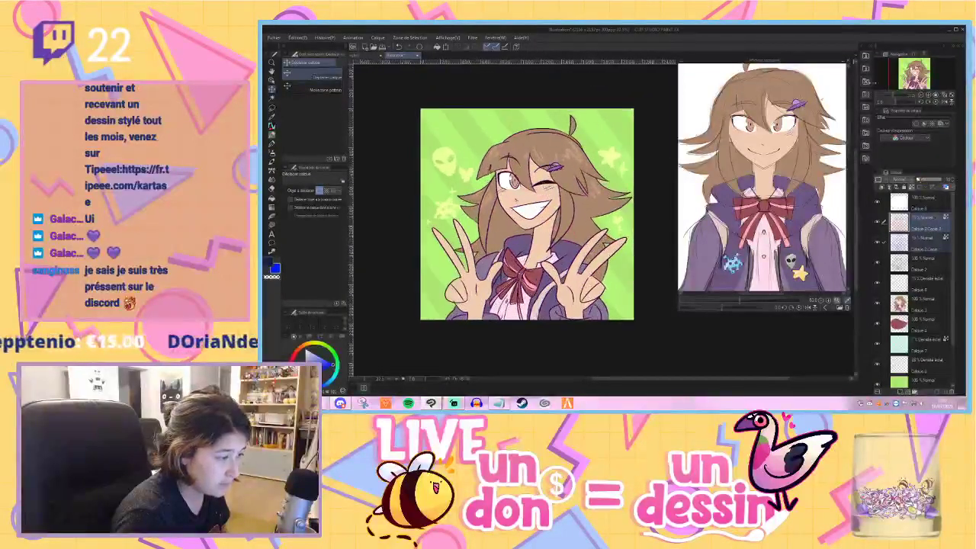
Search all materials in the material library for "scan" and place the horizontal scanline texture over the drawing.
{"action": "left_click", "coordinate": [848, 60]}
{"action": "left_click", "coordinate": [864, 49]}
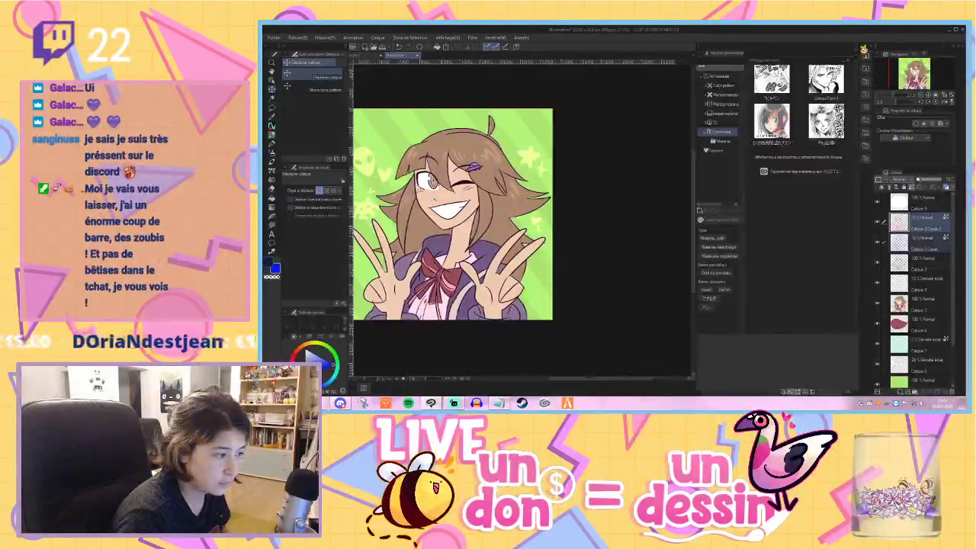
{"action": "left_click", "coordinate": [721, 76]}
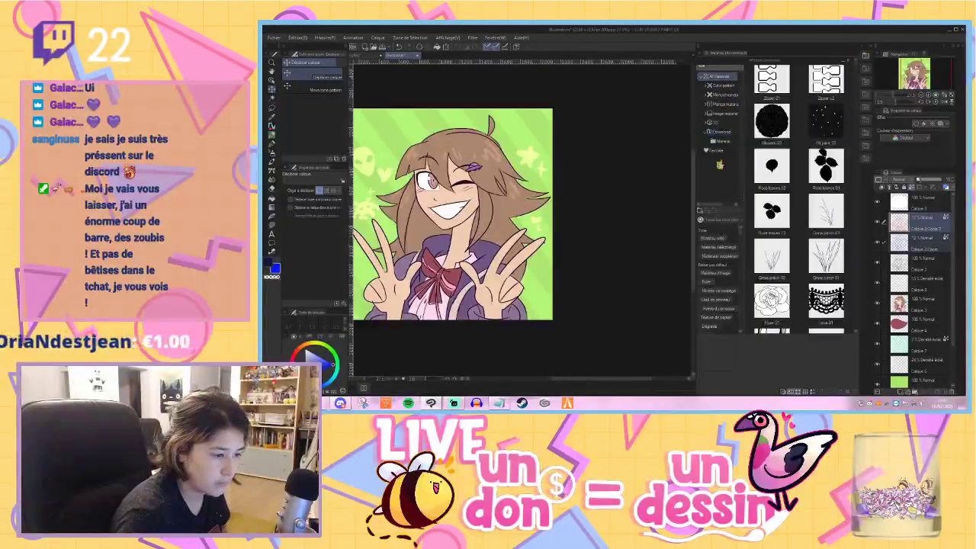
{"action": "left_click", "coordinate": [709, 220]}
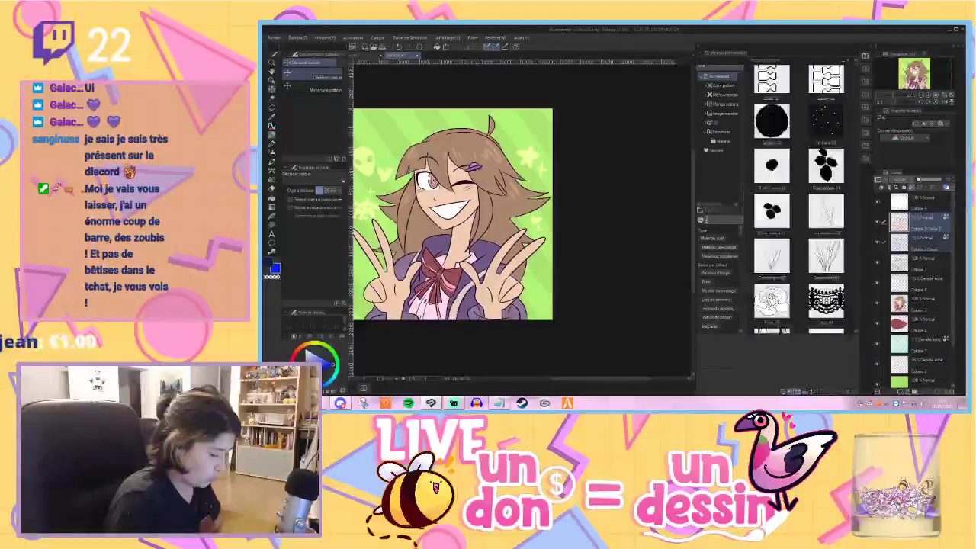
{"action": "type", "text": "scan"}
{"action": "left_click", "coordinate": [794, 97]}
{"action": "left_click_drag", "start_coordinate": [793, 97], "coordinate": [465, 187]}
Set the scanline texture layer's blending mode to Incrustation (overlay) and lower its opacity.
{"action": "left_click", "coordinate": [903, 180]}
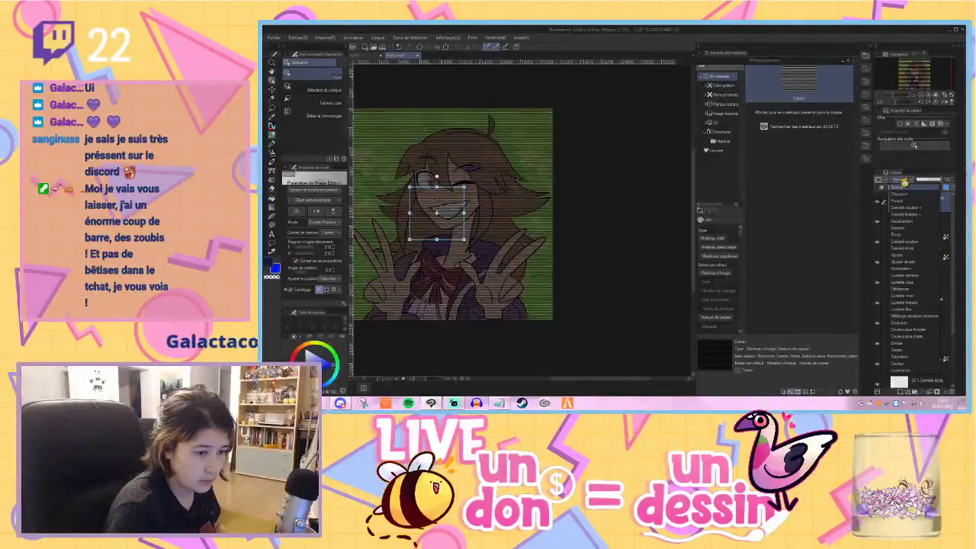
{"action": "left_click", "coordinate": [903, 269]}
{"action": "left_click_drag", "start_coordinate": [363, 191], "coordinate": [418, 195]}
{"action": "scroll", "coordinate": [419, 194], "scroll_direction": "up", "scroll_amount": 1}
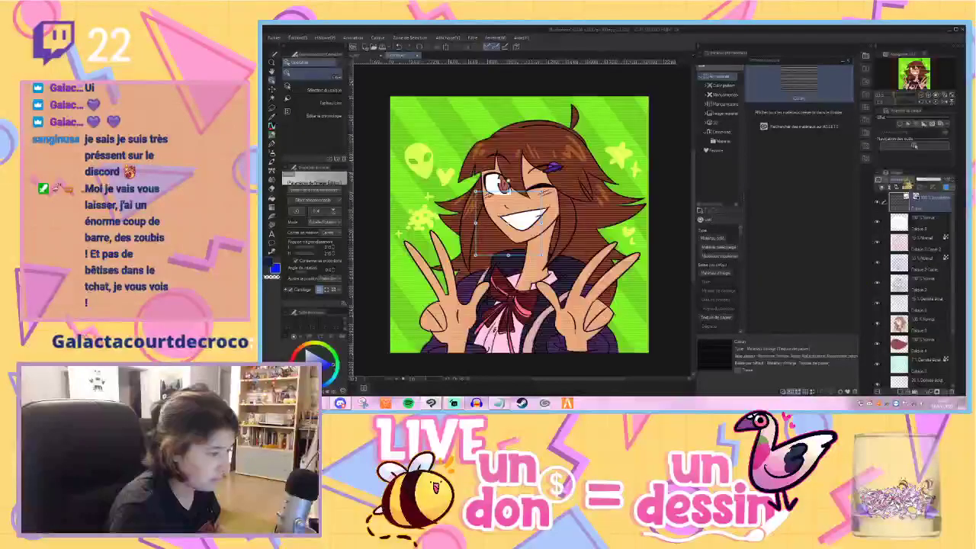
{"action": "left_click", "coordinate": [924, 183]}
{"action": "left_click_drag", "start_coordinate": [924, 183], "coordinate": [926, 183]}
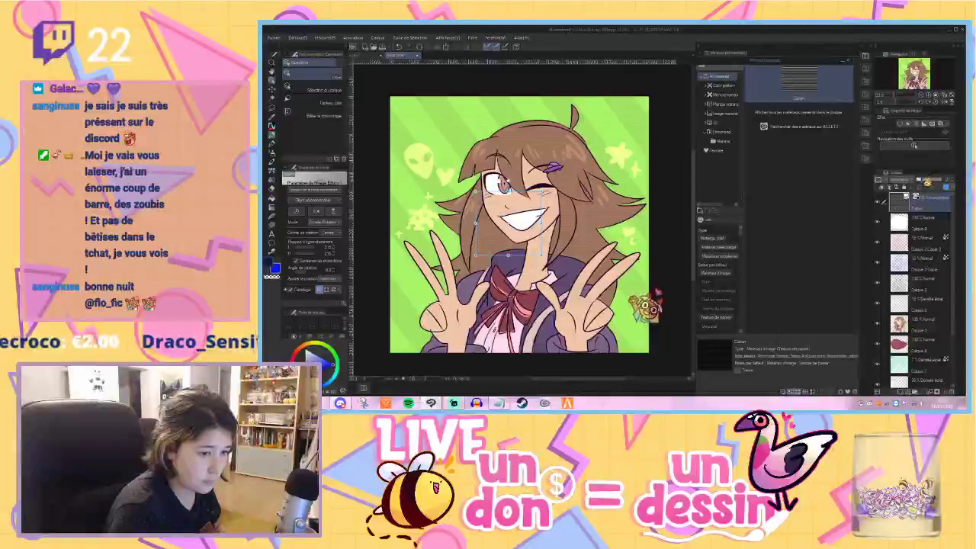
{"action": "left_click_drag", "start_coordinate": [926, 183], "coordinate": [922, 182]}
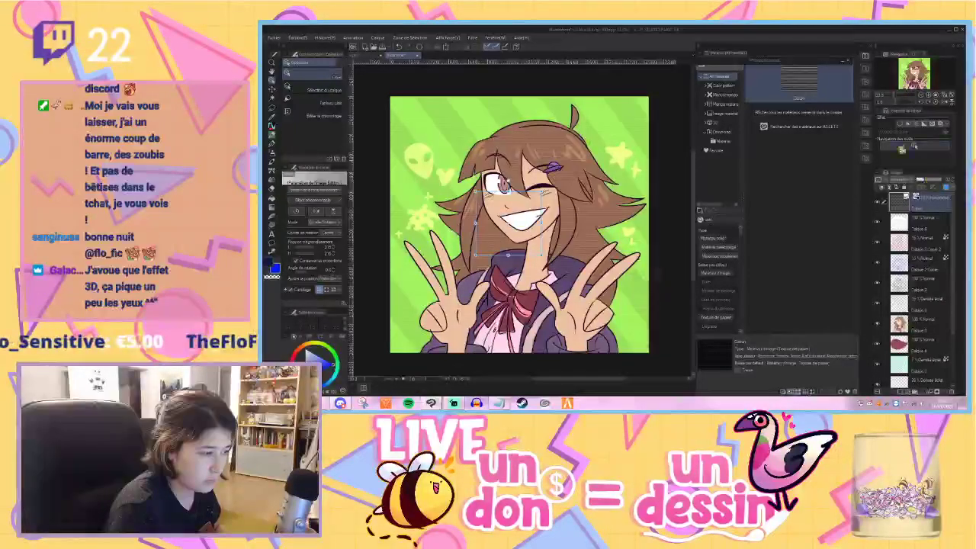
Close the material library and examine the whole drawing with the scanline texture applied.
{"action": "left_click", "coordinate": [862, 52]}
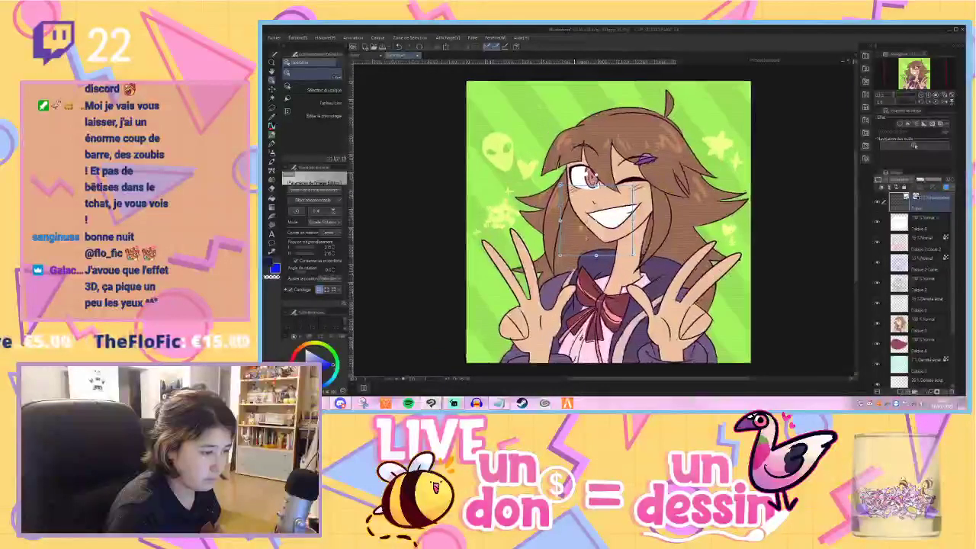
{"action": "left_click", "coordinate": [272, 107]}
{"action": "scroll", "coordinate": [587, 198], "scroll_direction": "down", "scroll_amount": 1}
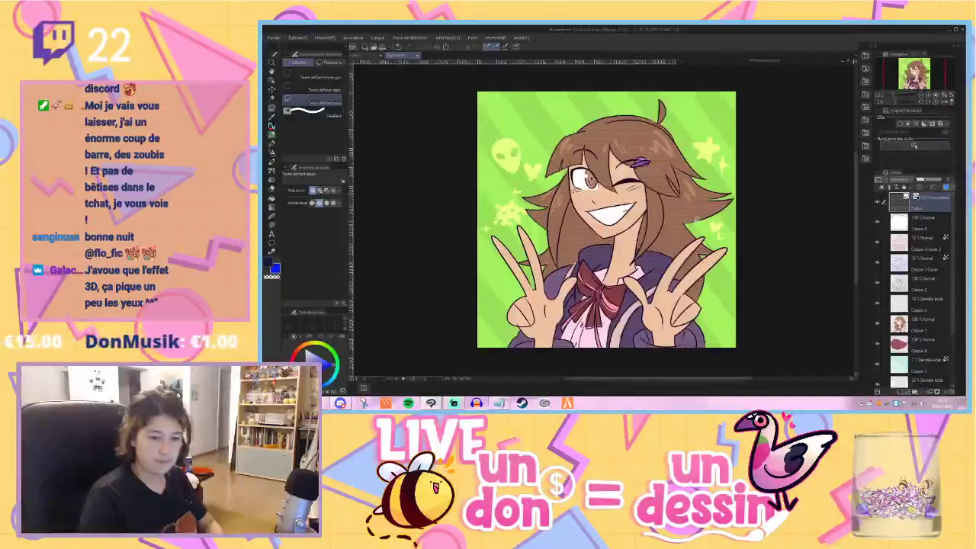
{"action": "scroll", "coordinate": [691, 221], "scroll_direction": "down", "scroll_amount": 1}
{"action": "scroll", "coordinate": [652, 227], "scroll_direction": "up", "scroll_amount": 5}
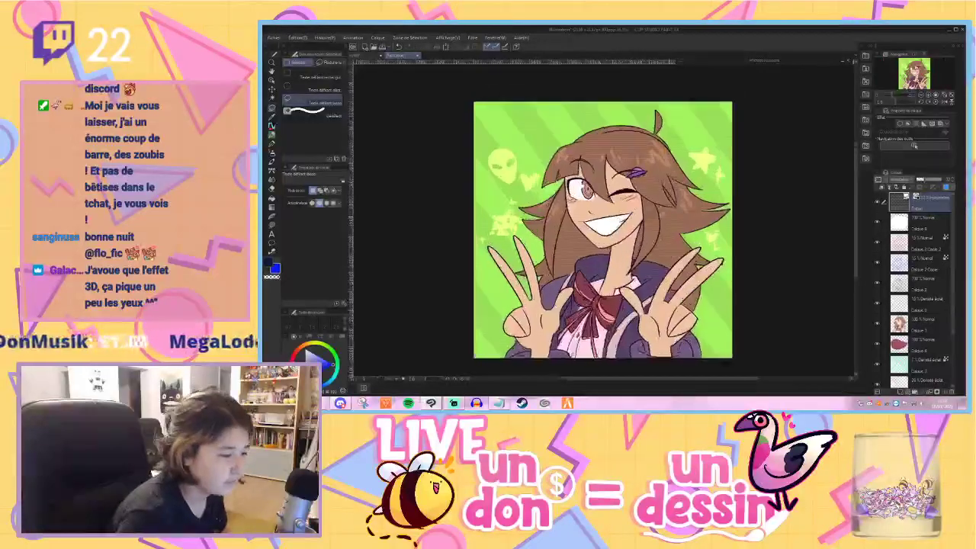
{"action": "scroll", "coordinate": [649, 231], "scroll_direction": "down", "scroll_amount": 3}
{"action": "scroll", "coordinate": [592, 228], "scroll_direction": "up", "scroll_amount": 1}
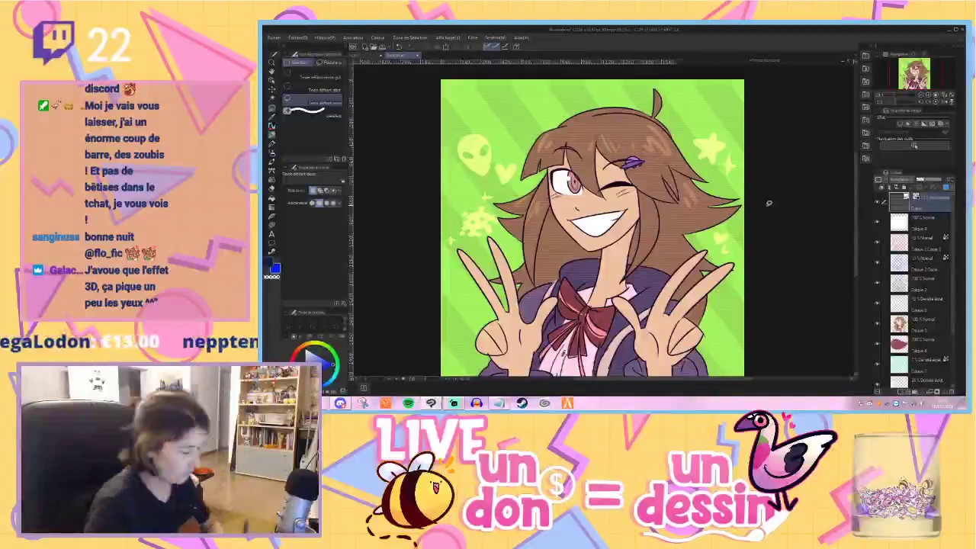
Add a new empty raster layer directly above the black line-art layer.
{"action": "scroll", "coordinate": [769, 203], "scroll_direction": "down", "scroll_amount": 2}
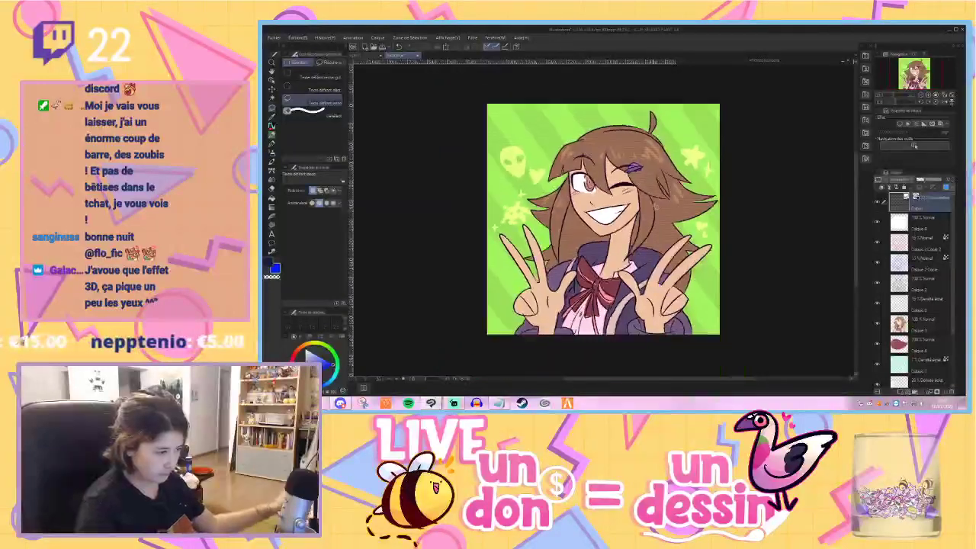
{"action": "left_click", "coordinate": [906, 223]}
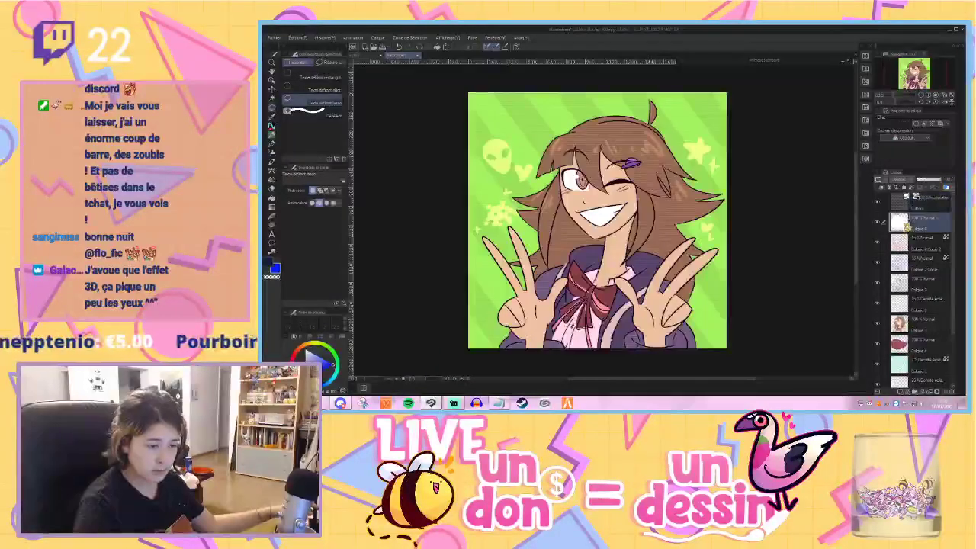
{"action": "left_click", "coordinate": [907, 249]}
{"action": "left_click", "coordinate": [910, 281]}
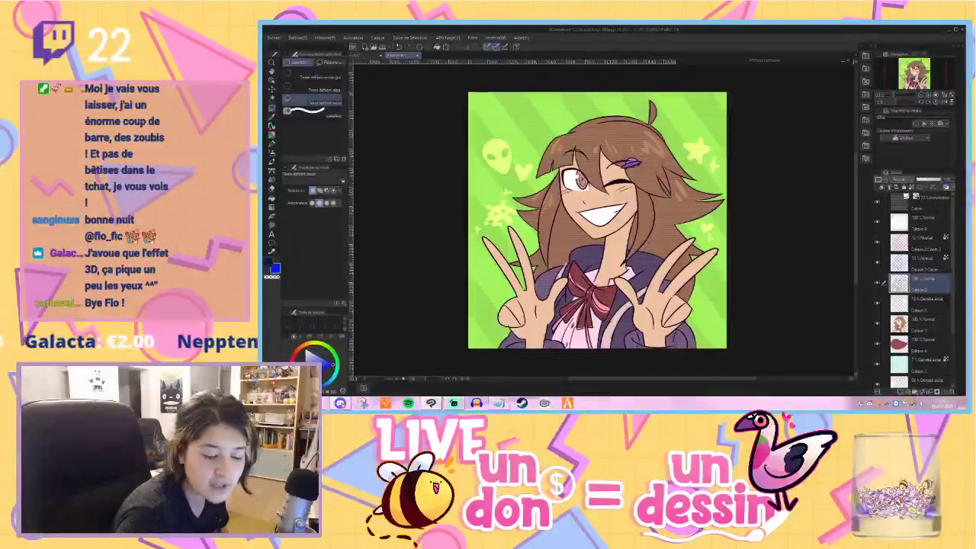
{"action": "left_click", "coordinate": [901, 392]}
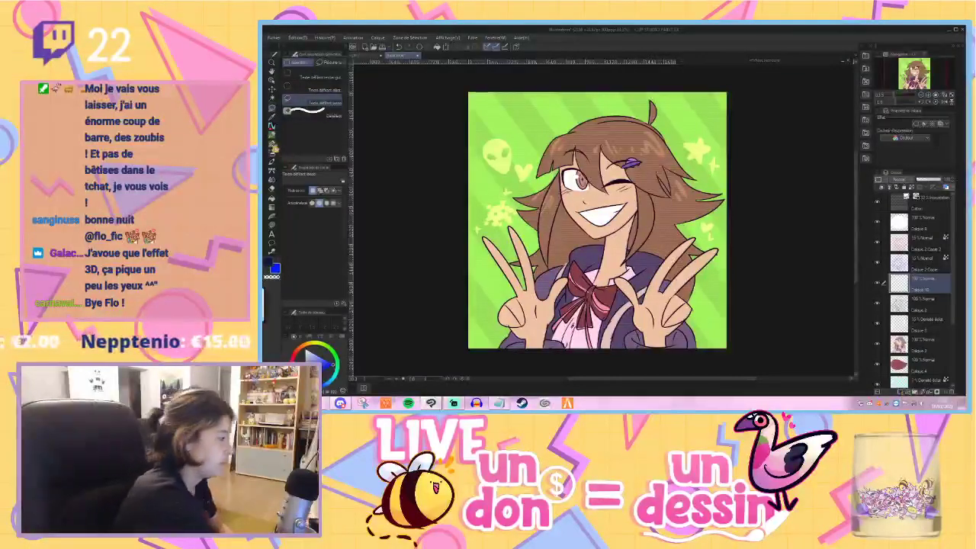
Paint red blush on both cheeks and the fingertips, and set that layer to Produit (multiply) at low opacity.
{"action": "left_click", "coordinate": [273, 145]}
{"action": "left_click", "coordinate": [298, 355]}
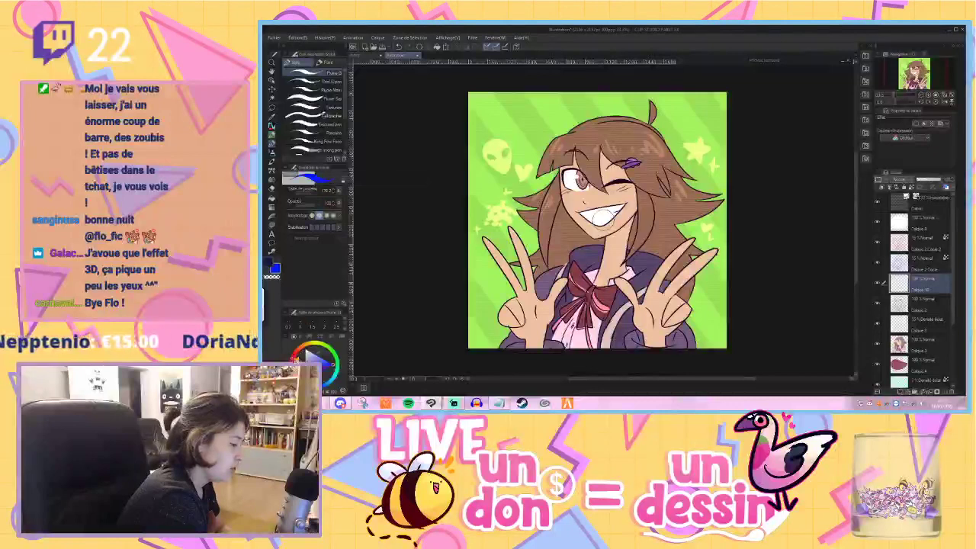
{"action": "left_click_drag", "start_coordinate": [564, 191], "coordinate": [633, 191]}
{"action": "left_click_drag", "start_coordinate": [483, 238], "coordinate": [496, 263]}
{"action": "left_click_drag", "start_coordinate": [511, 229], "coordinate": [521, 252]}
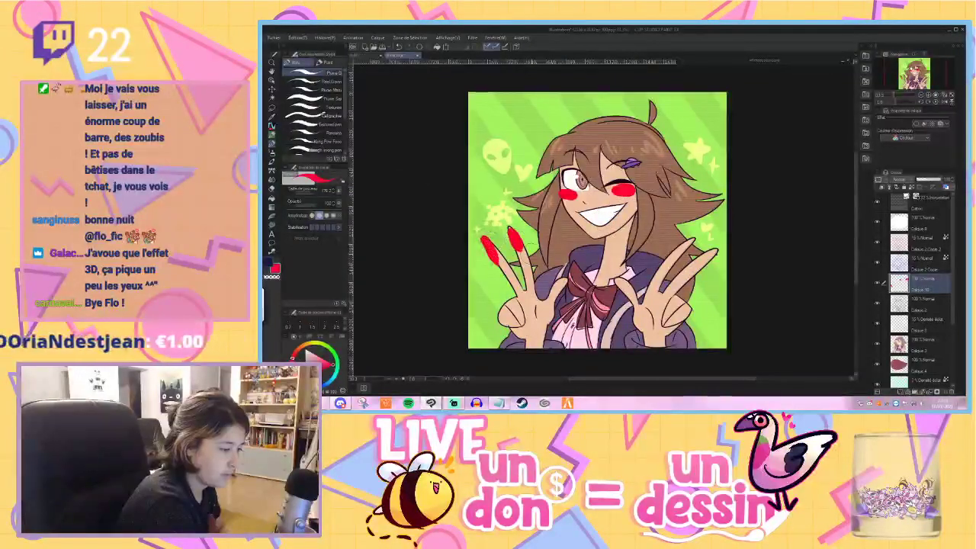
{"action": "left_click_drag", "start_coordinate": [510, 309], "coordinate": [522, 328]}
{"action": "left_click_drag", "start_coordinate": [671, 241], "coordinate": [714, 262]}
{"action": "left_click_drag", "start_coordinate": [616, 281], "coordinate": [676, 321]}
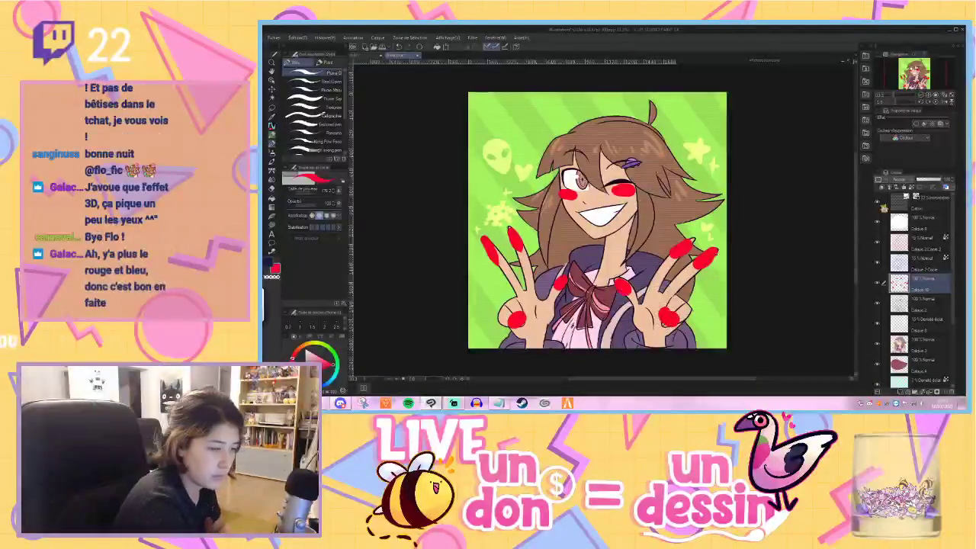
{"action": "left_click", "coordinate": [900, 181]}
{"action": "left_click", "coordinate": [915, 194]}
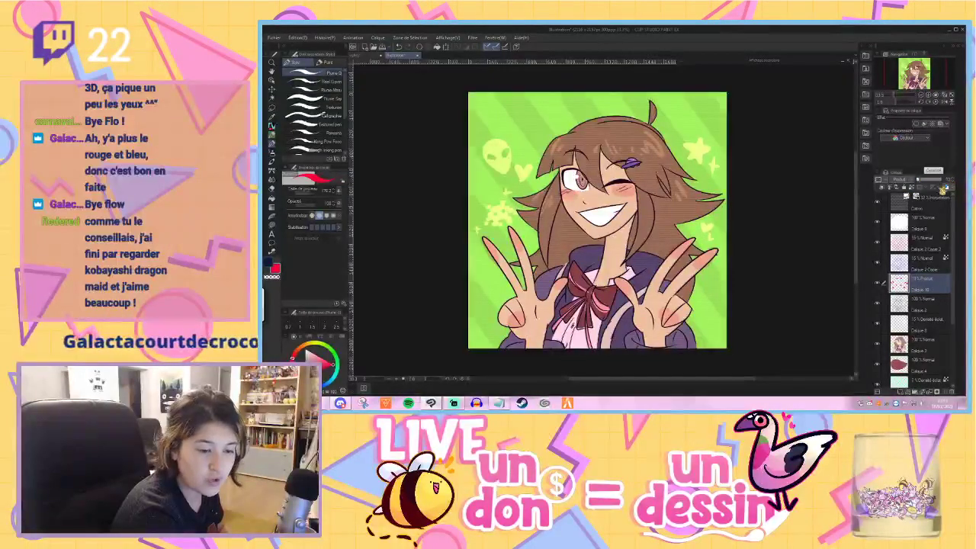
Select the red and blue line-art copies together and raise their opacity slightly, keeping the colour fringe subtle.
{"action": "left_click", "coordinate": [905, 243]}
{"action": "left_click", "coordinate": [885, 262]}
{"action": "left_click_drag", "start_coordinate": [925, 180], "coordinate": [937, 184]}
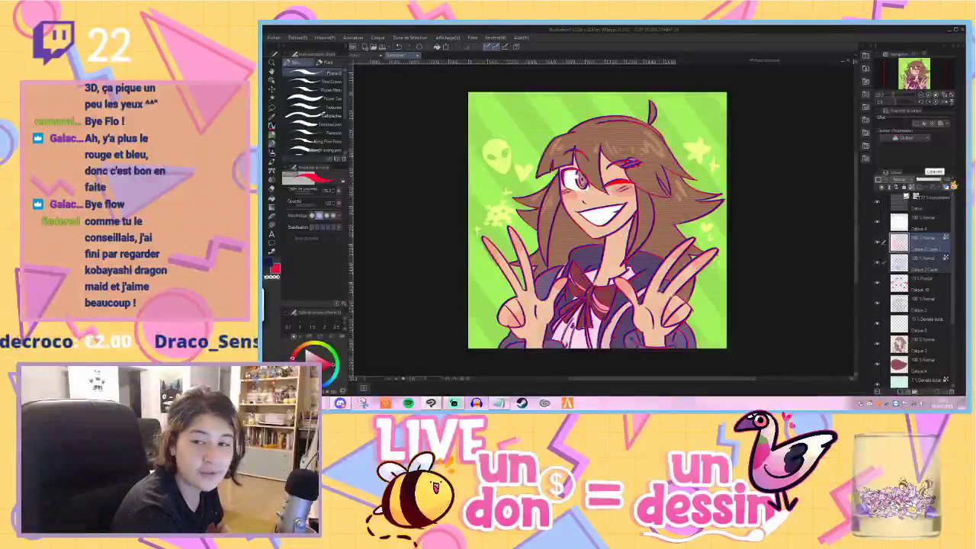
{"action": "left_click_drag", "start_coordinate": [927, 184], "coordinate": [922, 184]}
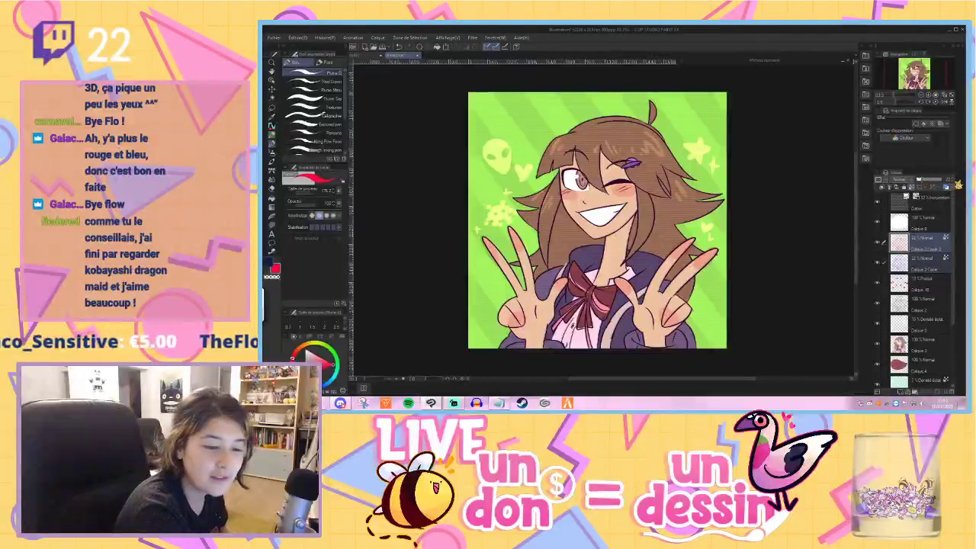
{"action": "left_click", "coordinate": [944, 183]}
{"action": "left_click", "coordinate": [933, 182]}
{"action": "left_click_drag", "start_coordinate": [928, 183], "coordinate": [923, 183]}
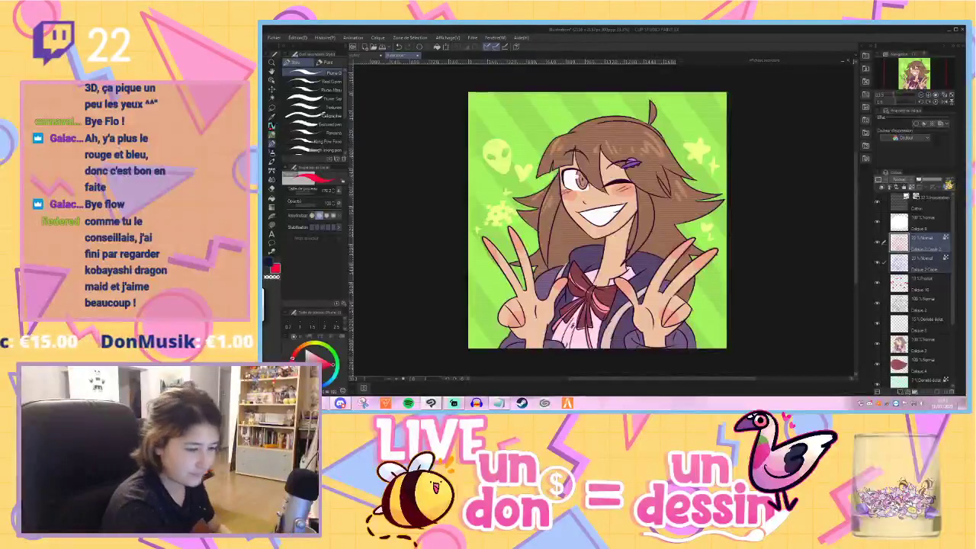
{"action": "scroll", "coordinate": [610, 221], "scroll_direction": "down", "scroll_amount": 1}
{"action": "scroll", "coordinate": [610, 221], "scroll_direction": "up", "scroll_amount": 1}
{"action": "scroll", "coordinate": [667, 226], "scroll_direction": "up", "scroll_amount": 1}
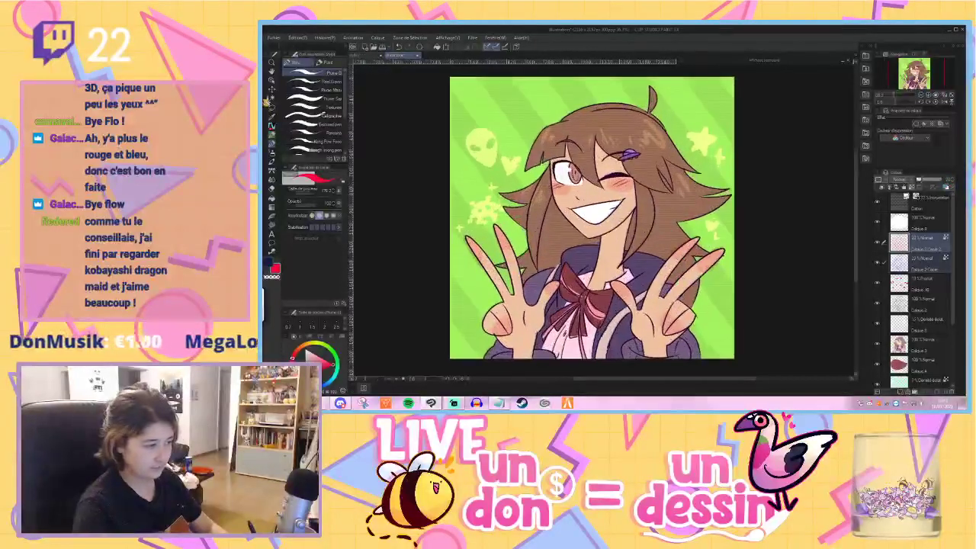
Select the area outside the girl from the line-art layer, trim the blush layer to her outline, and clear the selection.
{"action": "left_click", "coordinate": [271, 108]}
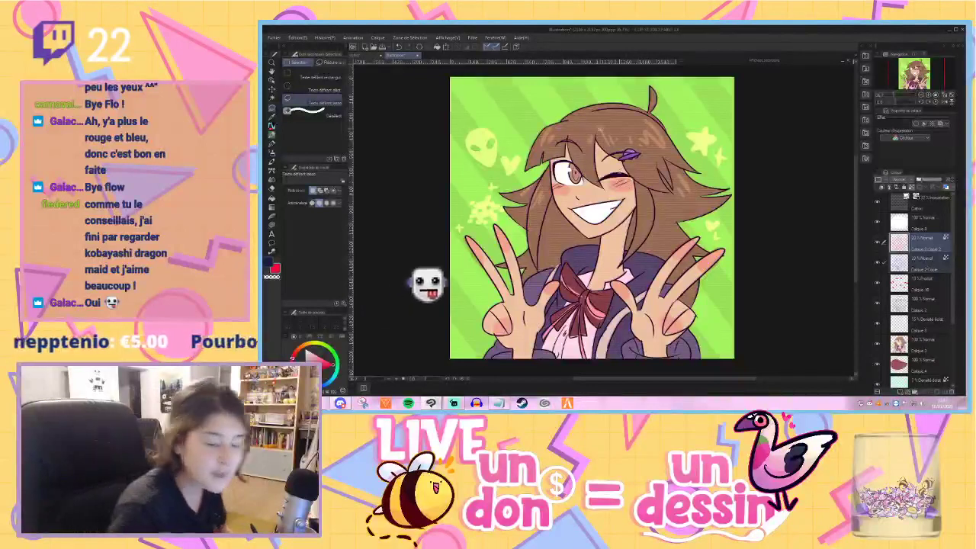
{"action": "scroll", "coordinate": [597, 117], "scroll_direction": "down", "scroll_amount": 4}
{"action": "scroll", "coordinate": [598, 145], "scroll_direction": "up", "scroll_amount": 4}
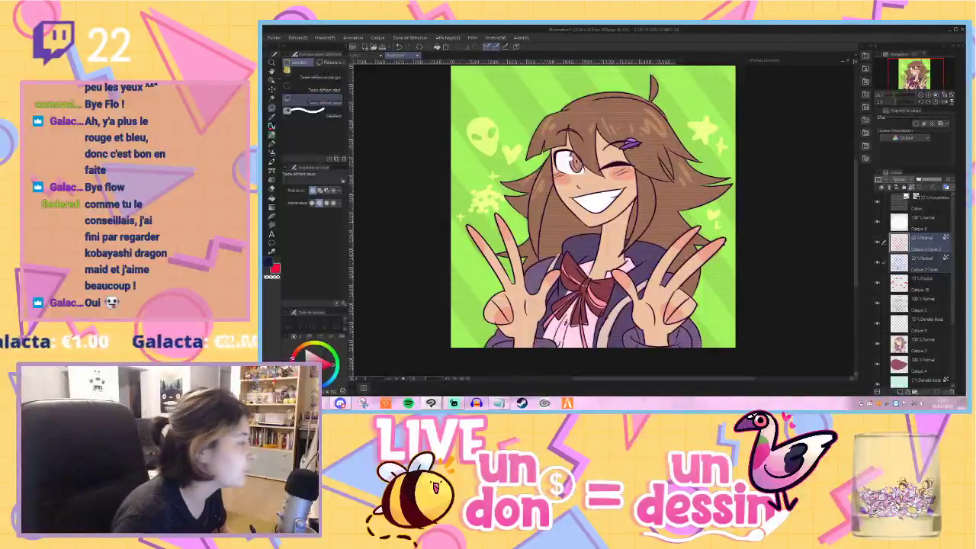
{"action": "key", "text": "w"}
{"action": "left_click", "coordinate": [914, 307]}
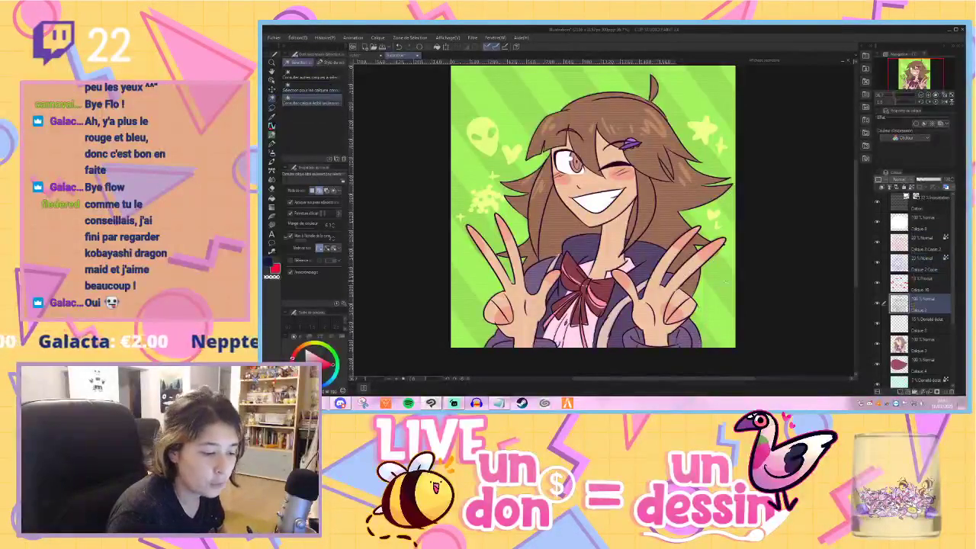
{"action": "left_click", "coordinate": [720, 195]}
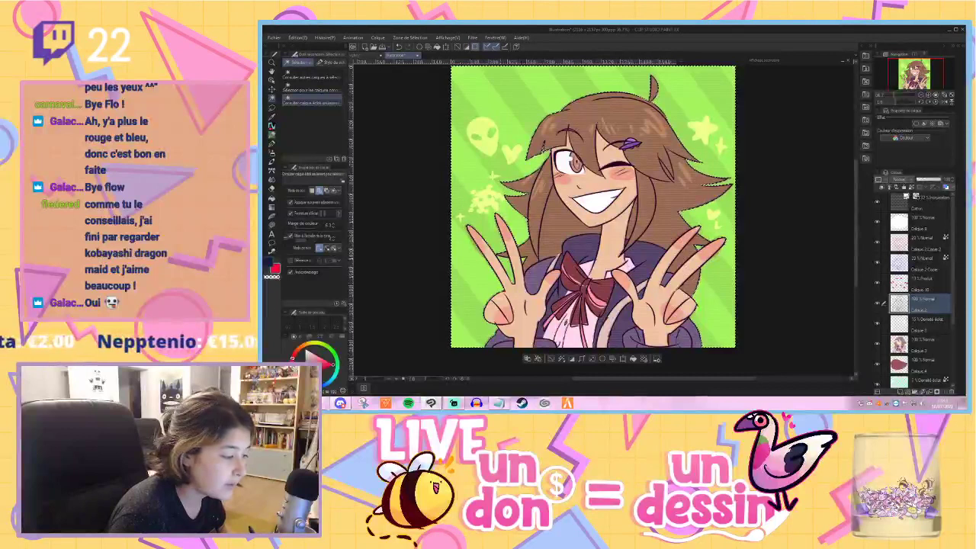
{"action": "left_click", "coordinate": [573, 359]}
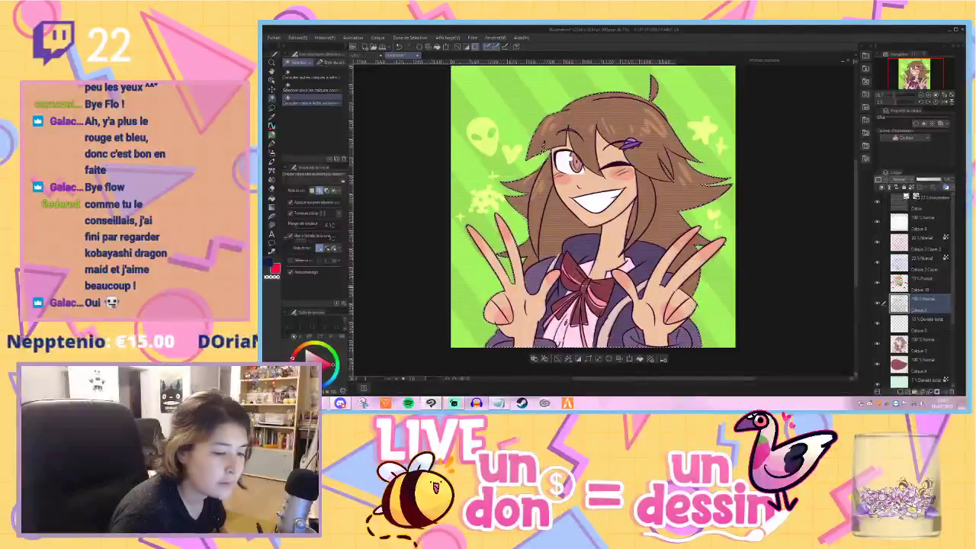
{"action": "left_click", "coordinate": [579, 359]}
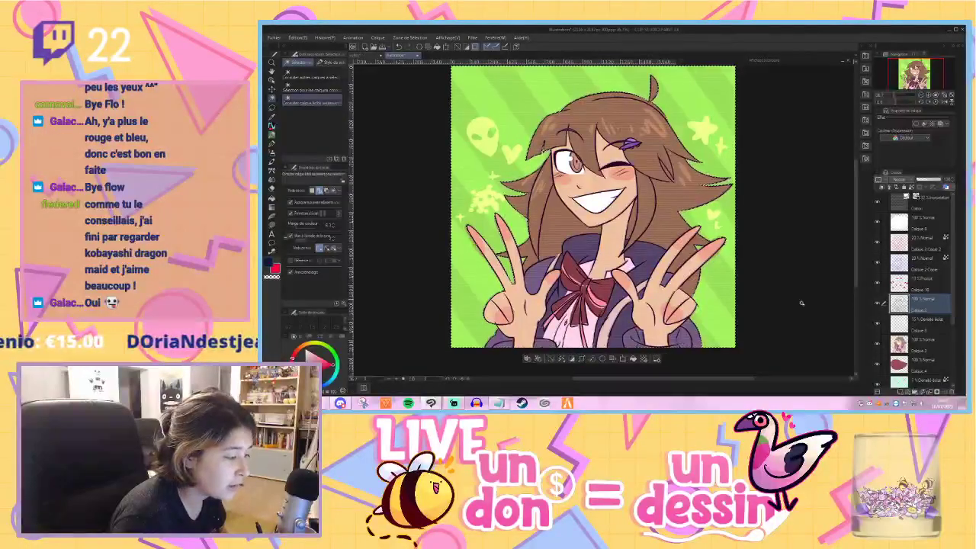
{"action": "left_click", "coordinate": [919, 281]}
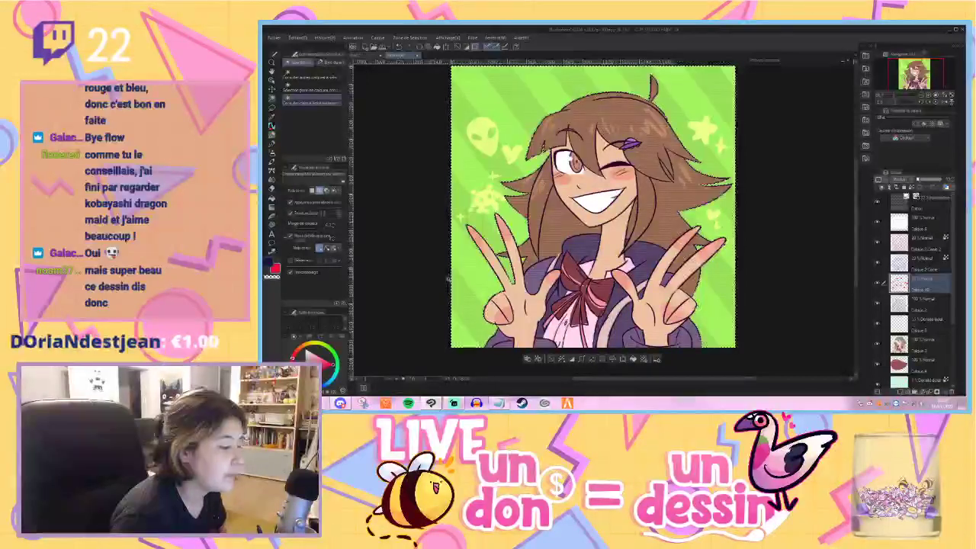
{"action": "left_click", "coordinate": [271, 108]}
{"action": "key", "text": "ctrl+d"}
Auto-select the enclosed back-hair areas around the neck and shoulders from the line-art layer.
{"action": "scroll", "coordinate": [643, 240], "scroll_direction": "down", "scroll_amount": 3}
{"action": "scroll", "coordinate": [640, 235], "scroll_direction": "up", "scroll_amount": 5}
{"action": "scroll", "coordinate": [673, 219], "scroll_direction": "down", "scroll_amount": 1}
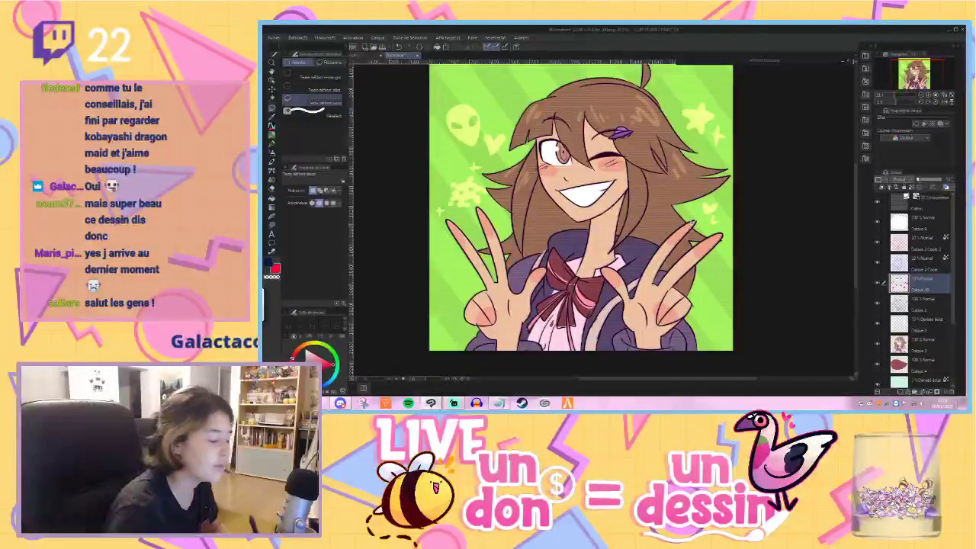
{"action": "scroll", "coordinate": [656, 198], "scroll_direction": "down", "scroll_amount": 3}
{"action": "scroll", "coordinate": [654, 195], "scroll_direction": "up", "scroll_amount": 3}
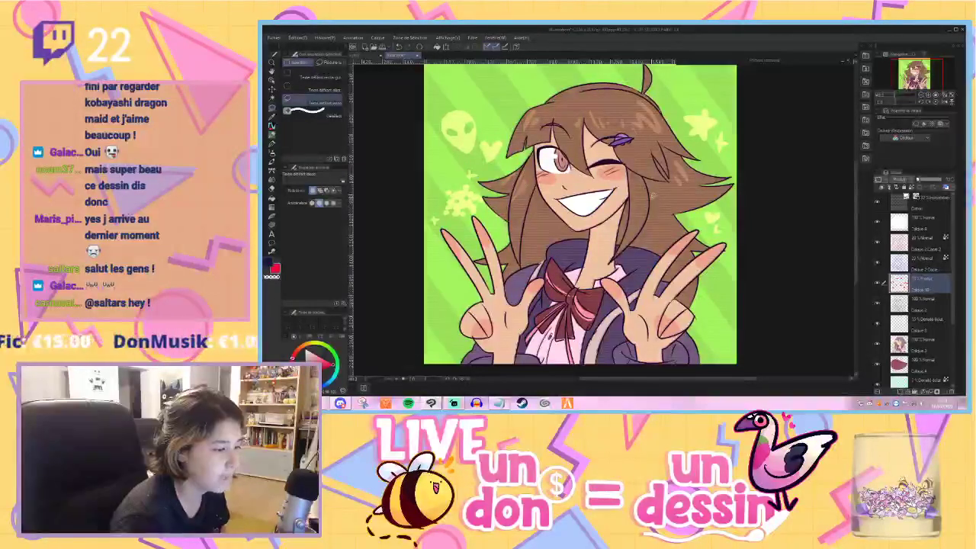
{"action": "left_click", "coordinate": [272, 99]}
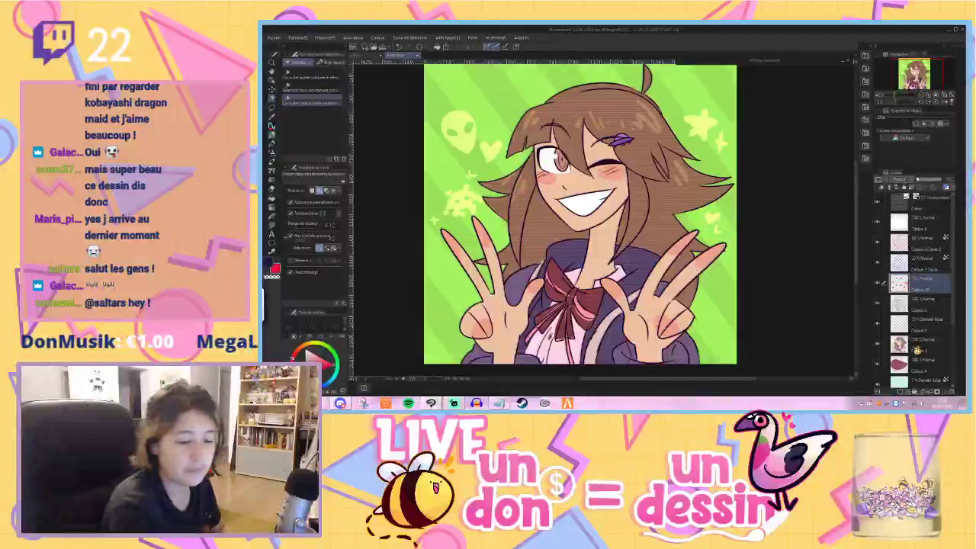
{"action": "left_click", "coordinate": [916, 346]}
{"action": "left_click", "coordinate": [919, 302]}
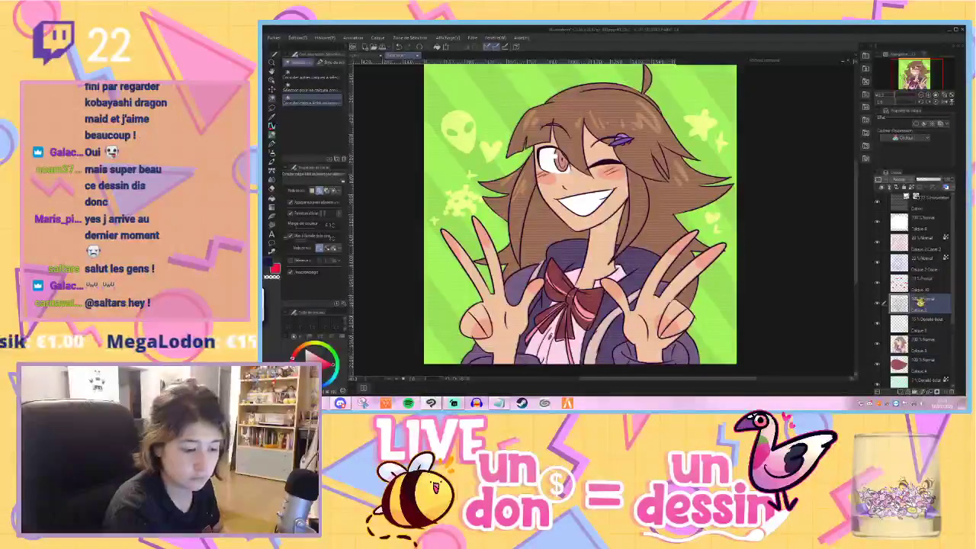
{"action": "left_click", "coordinate": [668, 219]}
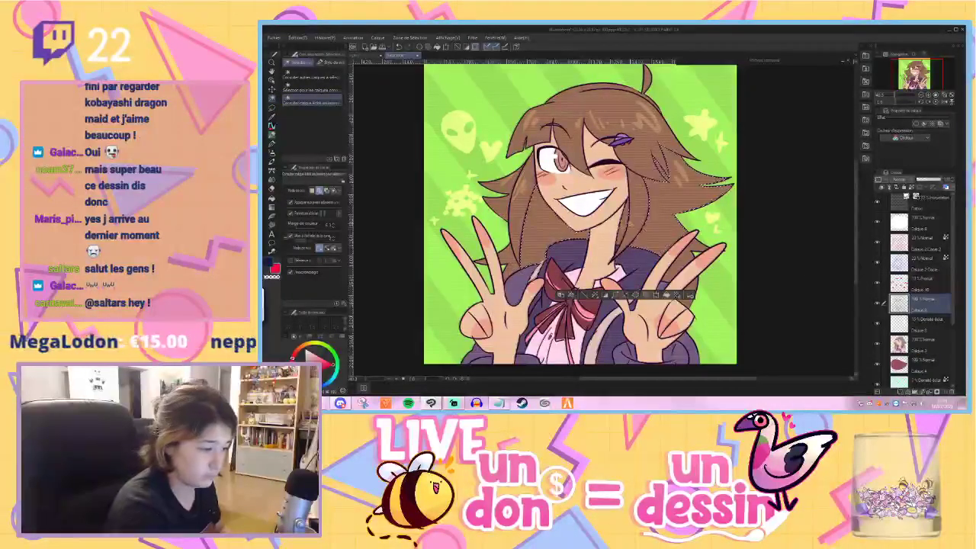
Add a new layer above the girl's colour layer and fill the shaded parts of the selected back hair with brown.
{"action": "left_click", "coordinate": [909, 353]}
{"action": "left_click", "coordinate": [913, 364]}
{"action": "left_click", "coordinate": [901, 392]}
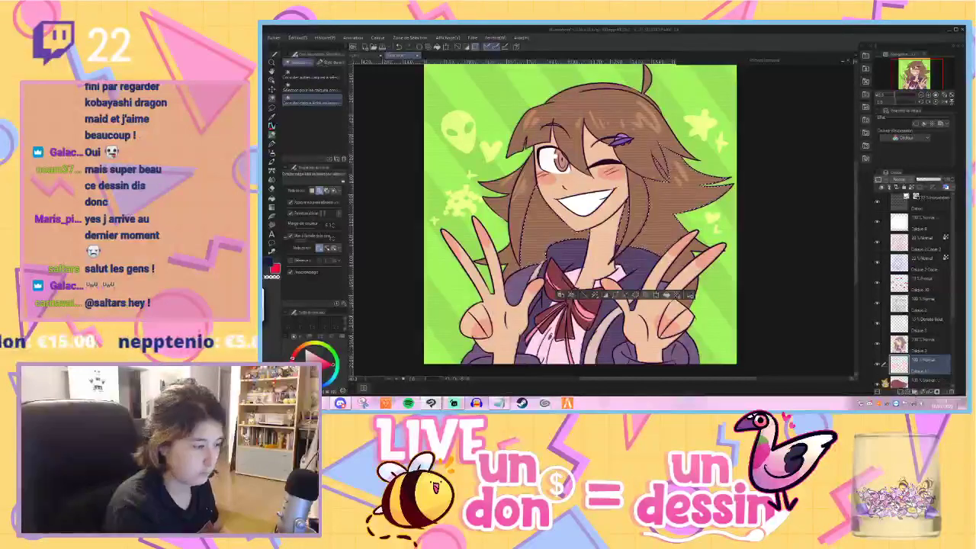
{"action": "left_click", "coordinate": [276, 227]}
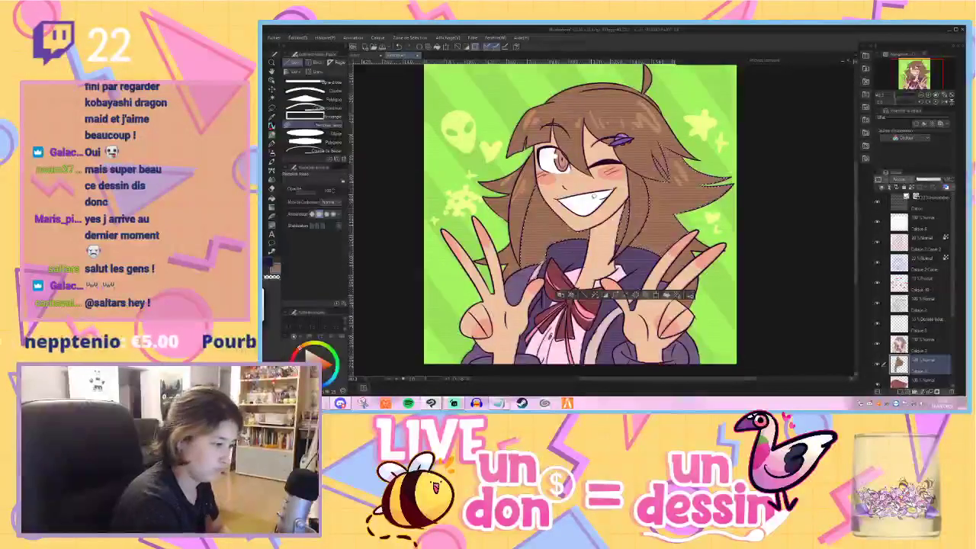
{"action": "left_click", "coordinate": [903, 180]}
{"action": "key", "text": "ctrl+z"}
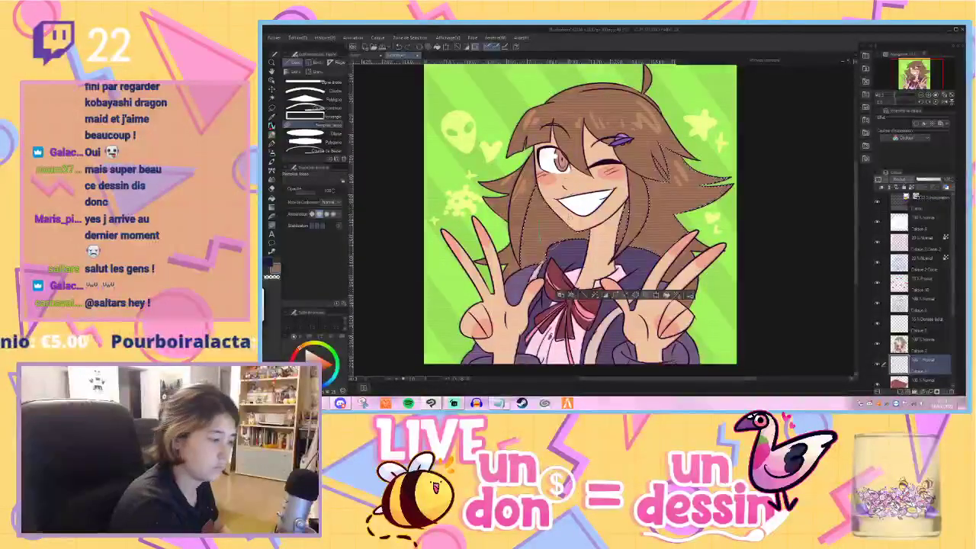
{"action": "key", "text": "ctrl+z"}
{"action": "left_click_drag", "start_coordinate": [919, 371], "coordinate": [921, 336]}
{"action": "key", "text": "ctrl+z"}
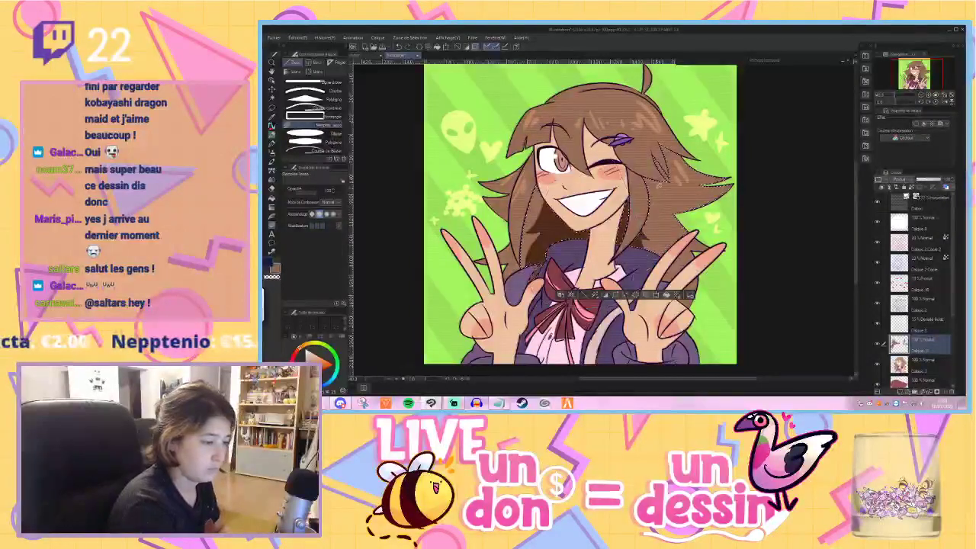
Set the back-hair shadow layer to Produit (multiply) at low opacity and clear the selection.
{"action": "left_click_drag", "start_coordinate": [923, 180], "coordinate": [922, 181]}
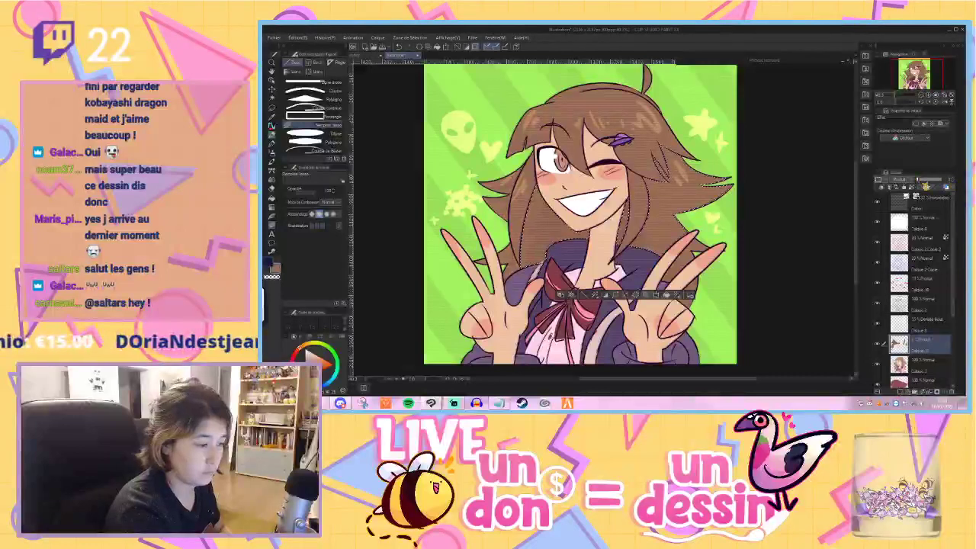
{"action": "left_click", "coordinate": [272, 109]}
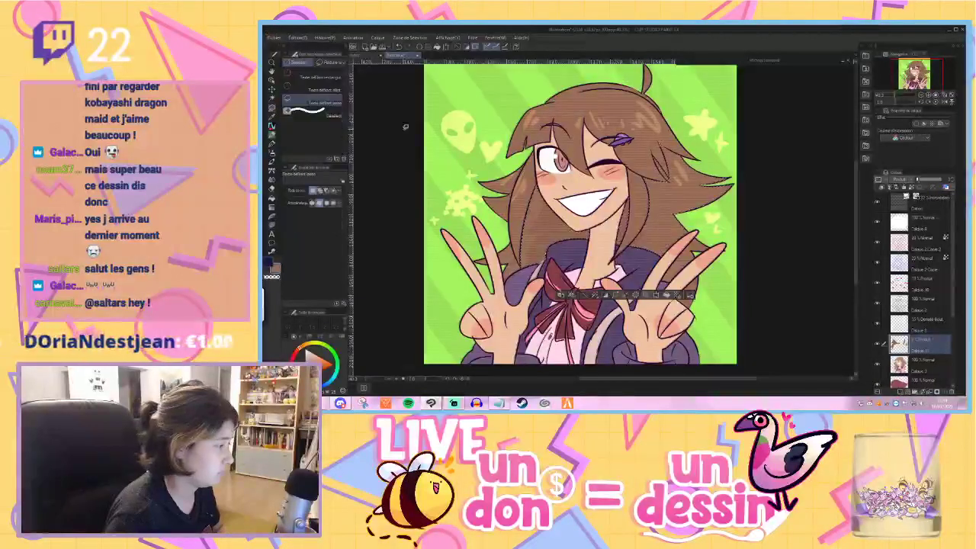
{"action": "left_click", "coordinate": [405, 127]}
{"action": "scroll", "coordinate": [613, 257], "scroll_direction": "down", "scroll_amount": 2}
{"action": "scroll", "coordinate": [615, 248], "scroll_direction": "down", "scroll_amount": 3}
{"action": "scroll", "coordinate": [613, 238], "scroll_direction": "up", "scroll_amount": 5}
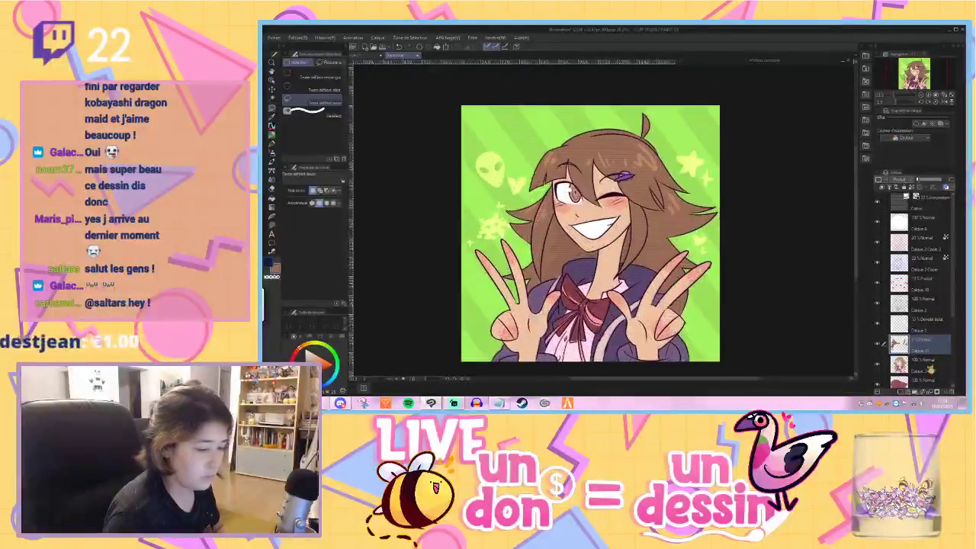
Add a new layer above the scanline texture and handwrite the artist's signature in white in the drawing's lower-right corner.
{"action": "left_click", "coordinate": [915, 208]}
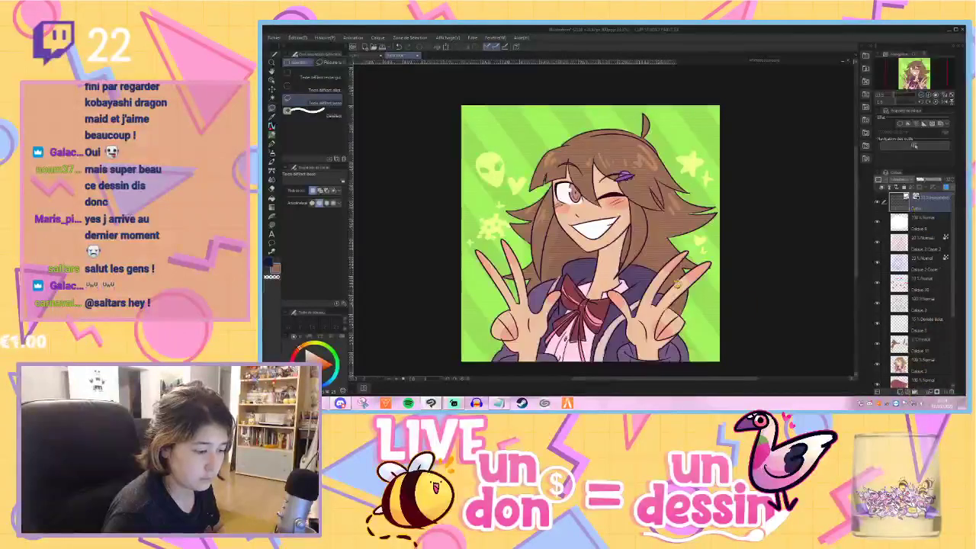
{"action": "key", "text": "ctrl+shift+n"}
{"action": "scroll", "coordinate": [677, 284], "scroll_direction": "down", "scroll_amount": 4}
{"action": "scroll", "coordinate": [706, 337], "scroll_direction": "up", "scroll_amount": 8}
{"action": "left_click", "coordinate": [273, 126]}
{"action": "left_click", "coordinate": [308, 192]}
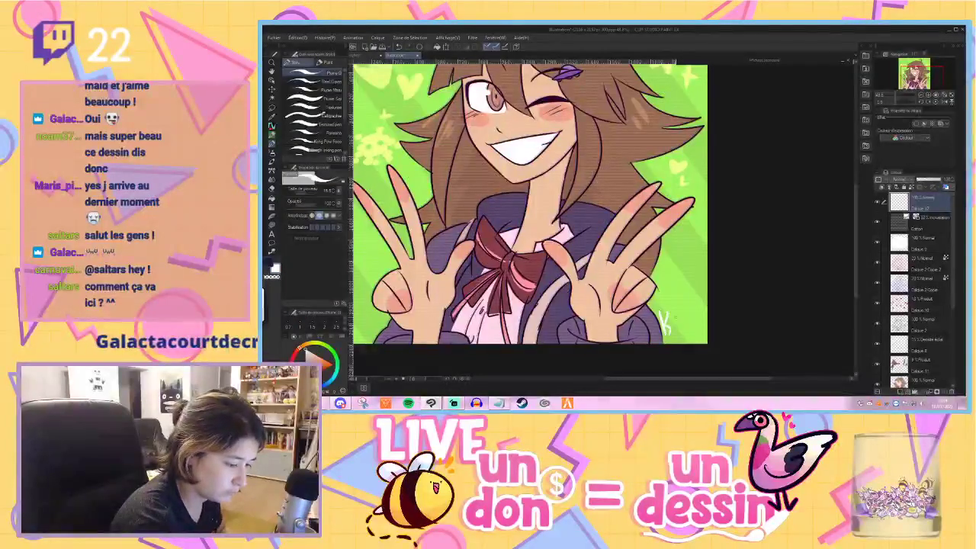
{"action": "left_click_drag", "start_coordinate": [692, 303], "coordinate": [684, 341]}
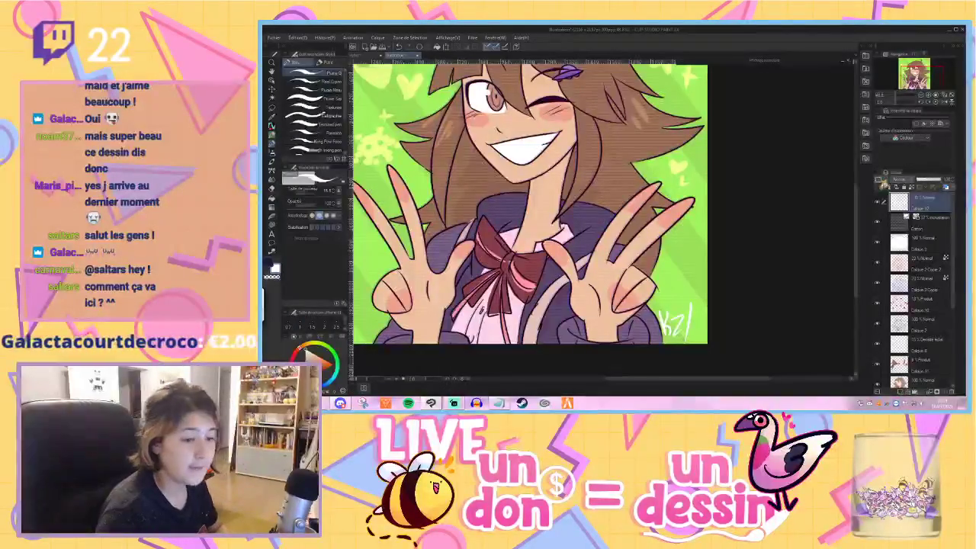
Lock the transparent pixels of the signature layer.
{"action": "left_click", "coordinate": [912, 187]}
{"action": "left_click", "coordinate": [905, 180]}
{"action": "left_click", "coordinate": [917, 247]}
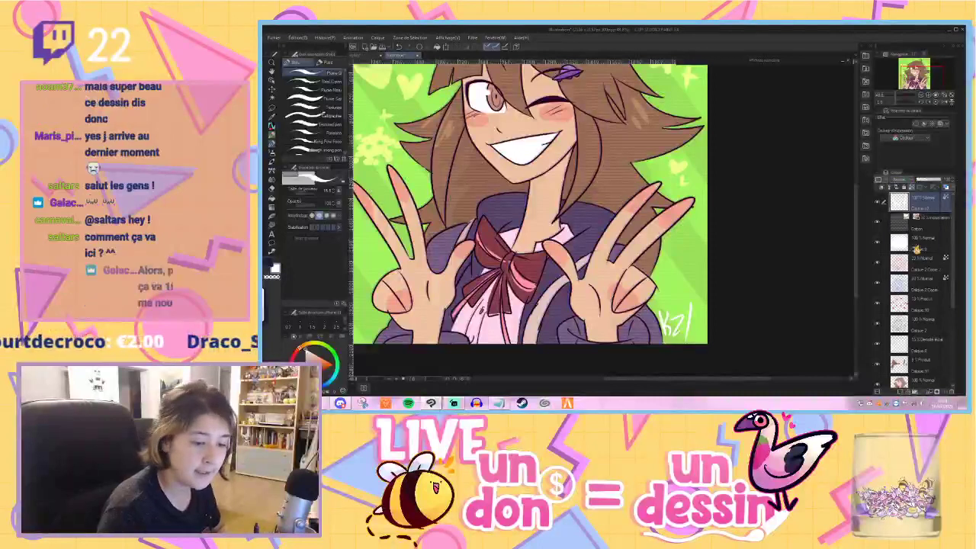
Change the signature layer's blending mode to a Densité mode and lower its opacity so the signature blends into the background.
{"action": "left_click", "coordinate": [928, 180]}
{"action": "scroll", "coordinate": [658, 270], "scroll_direction": "down", "scroll_amount": 5}
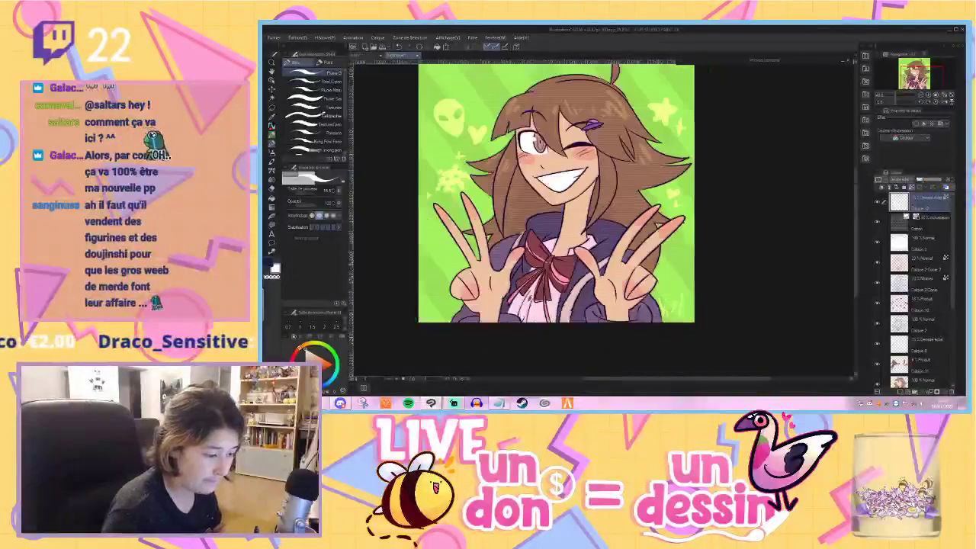
{"action": "scroll", "coordinate": [638, 191], "scroll_direction": "up", "scroll_amount": 2}
Save the drawing as a PNG copy in the Contreparties folder, reusing the existing "Funninen galacta" file name with "pp" added.
{"action": "left_click", "coordinate": [281, 39]}
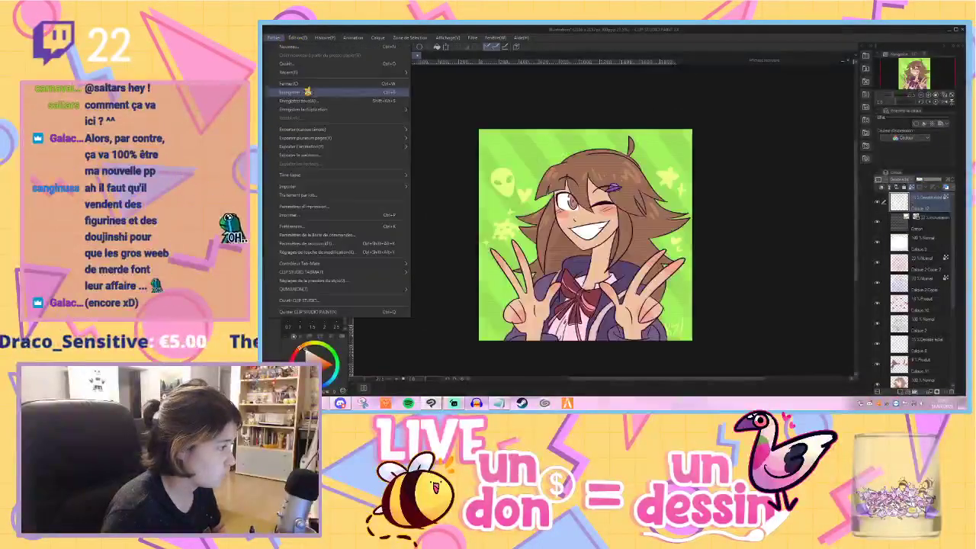
{"action": "left_click", "coordinate": [322, 100]}
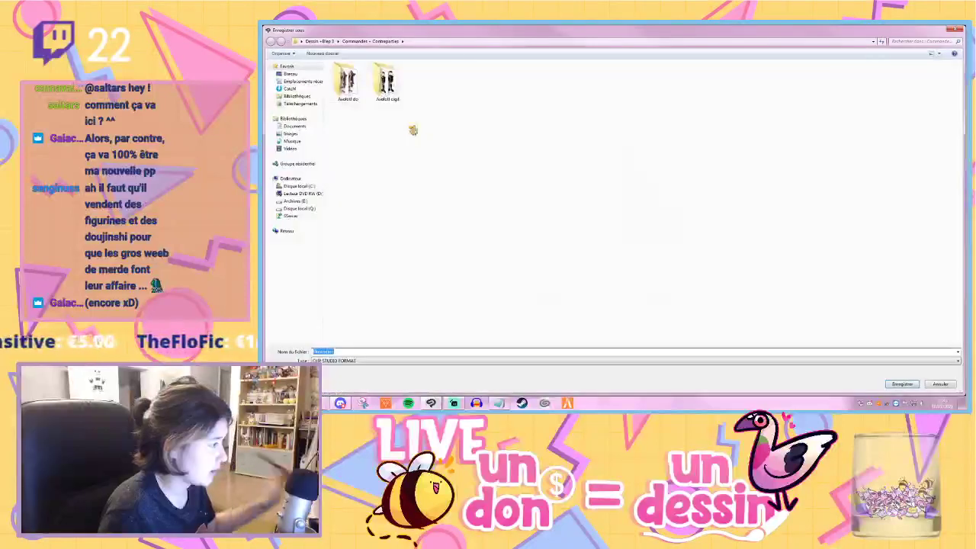
{"action": "left_click", "coordinate": [386, 360]}
{"action": "left_click", "coordinate": [342, 380]}
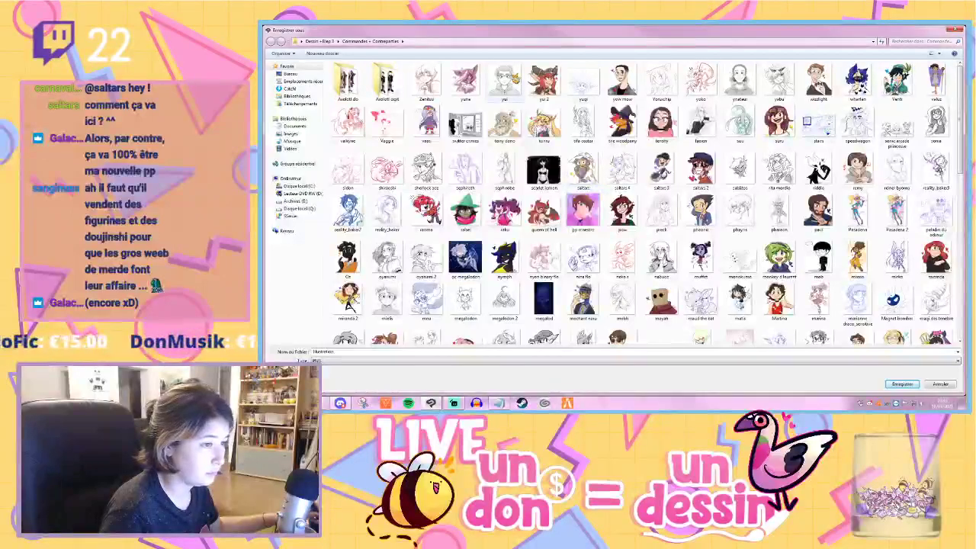
{"action": "left_click", "coordinate": [819, 81]}
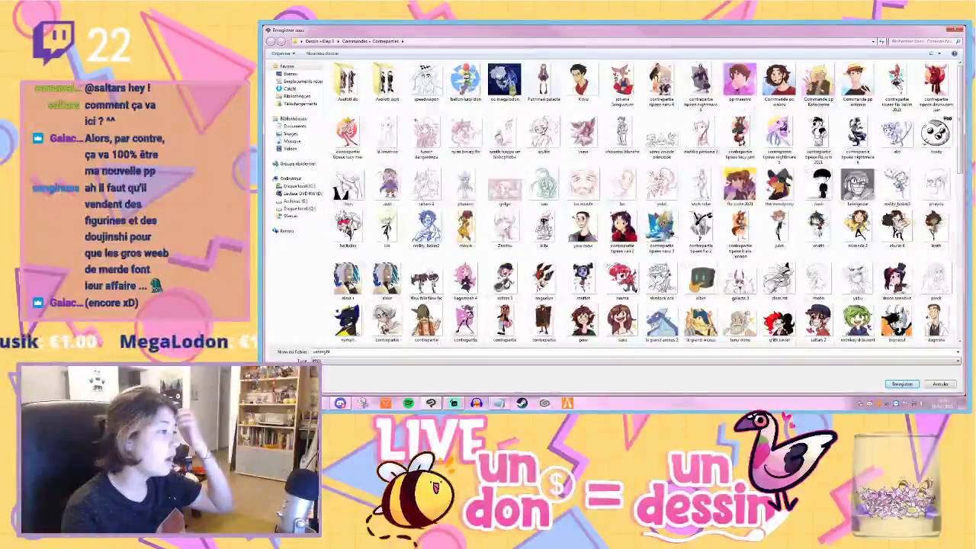
{"action": "left_click", "coordinate": [554, 91]}
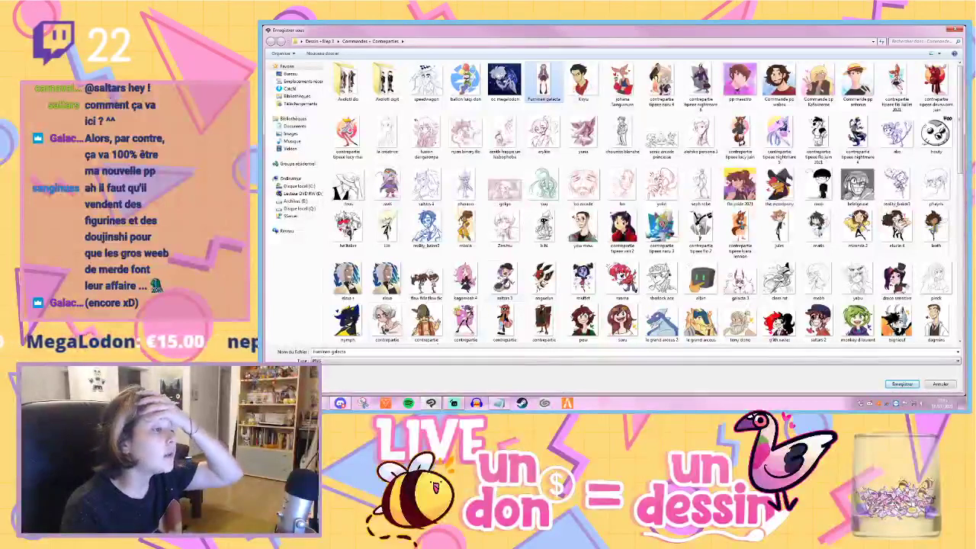
{"action": "left_click", "coordinate": [375, 351]}
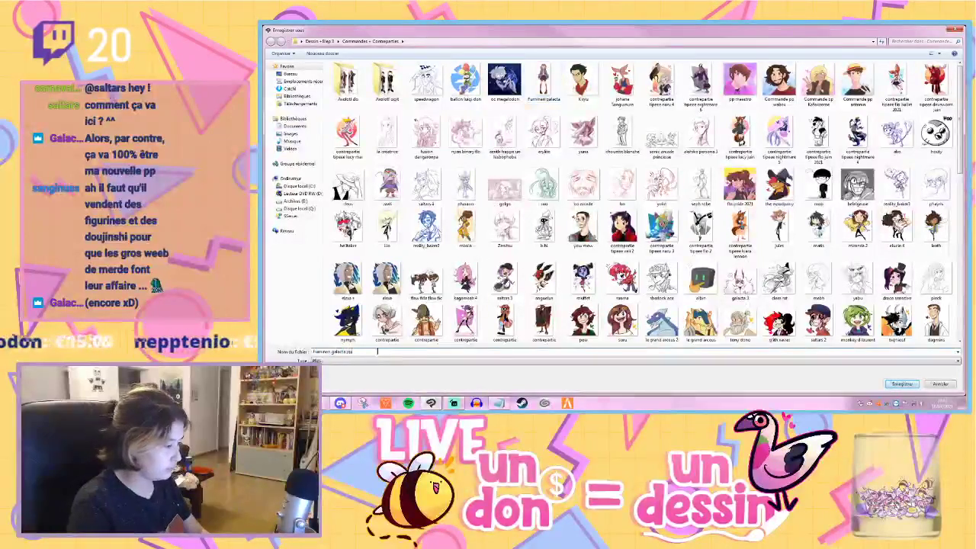
{"action": "key", "text": "Return"}
{"action": "left_click", "coordinate": [664, 168]}
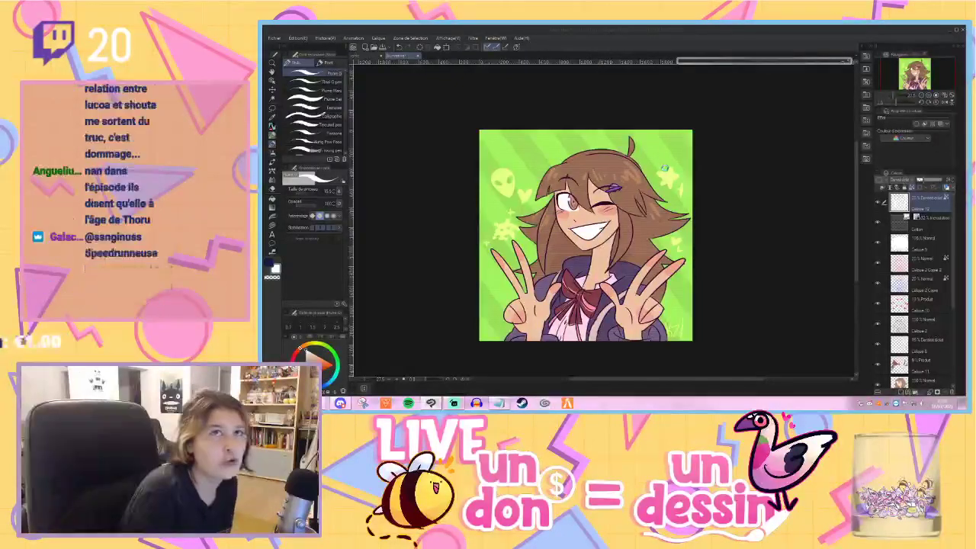
{"action": "left_click", "coordinate": [665, 166]}
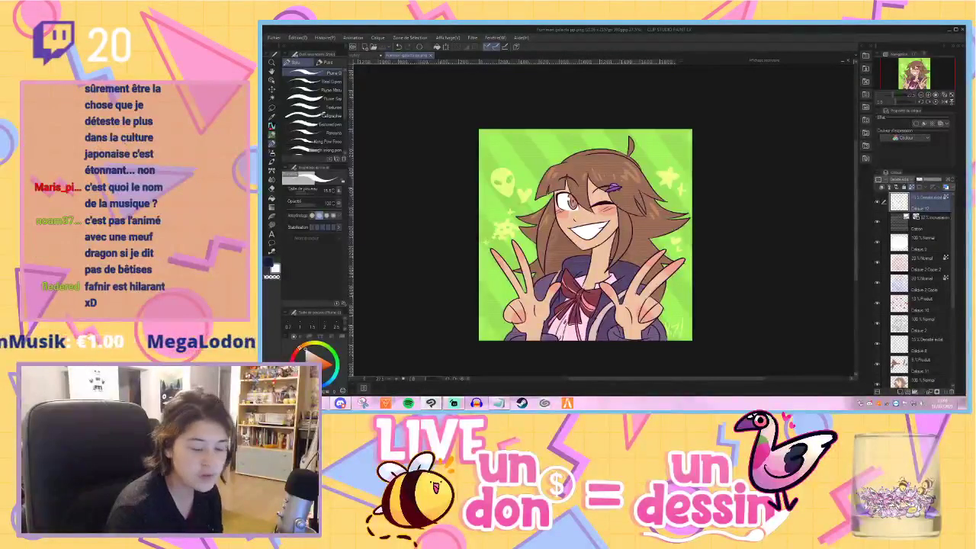
Switch to the browser window with the Splatoon music compilation on YouTube, then minimize it to return to the drawing.
{"action": "mouse_move", "coordinate": [325, 404]}
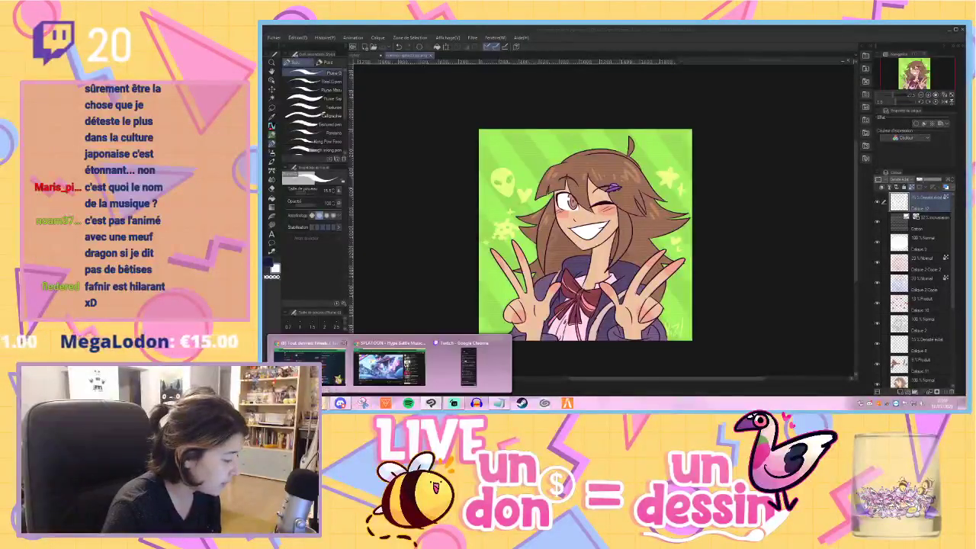
{"action": "left_click", "coordinate": [389, 368]}
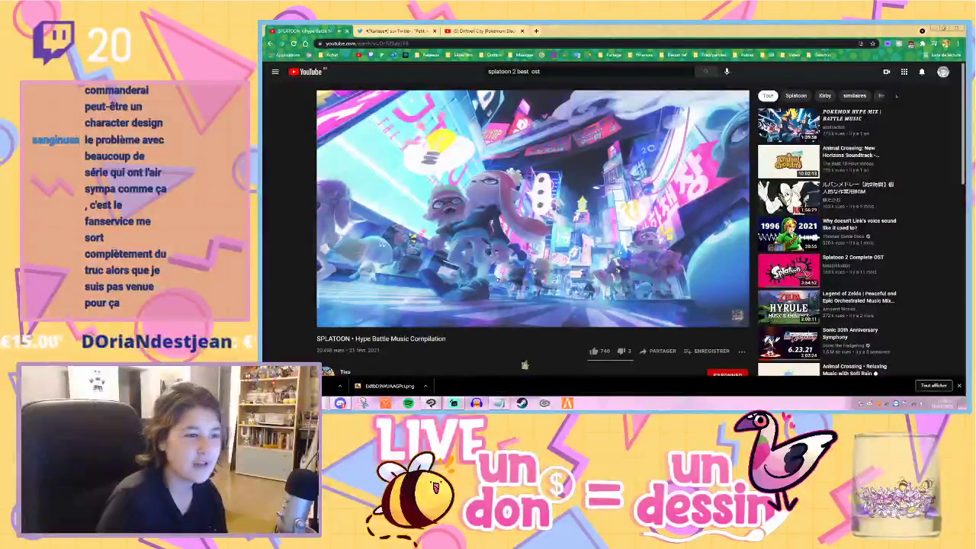
{"action": "left_click", "coordinate": [935, 29]}
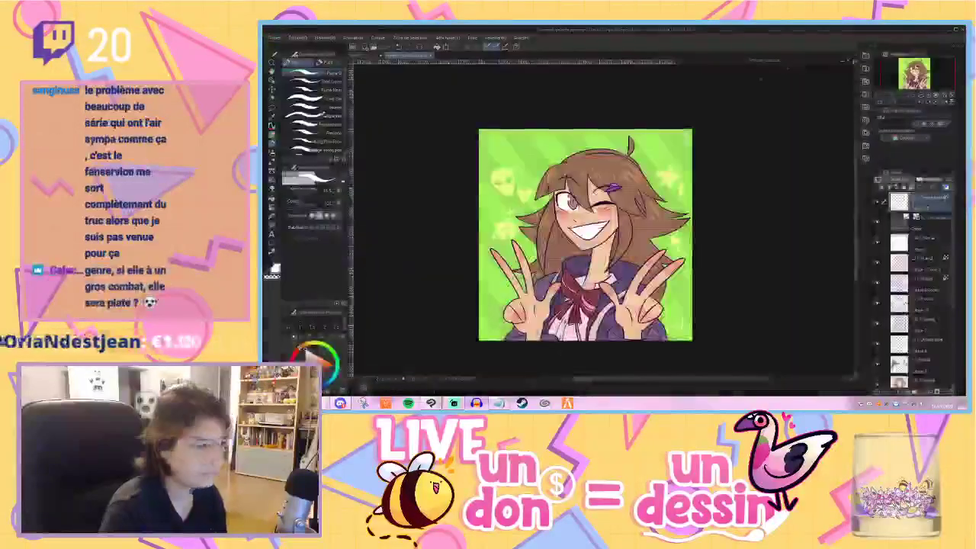